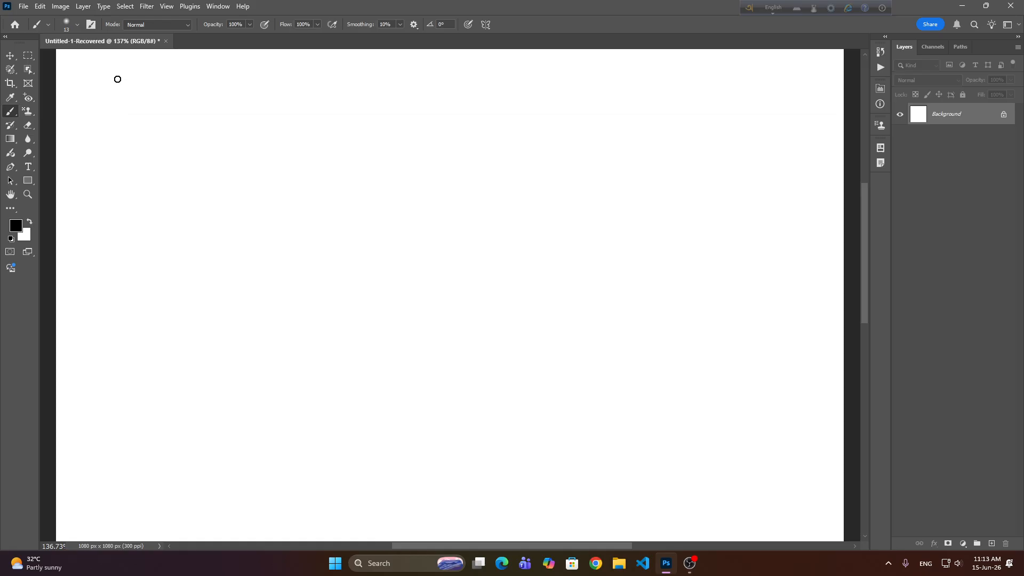
# Enlarge the brush to 150 px.
pyautogui.press(']')
pyautogui.press(']')
pyautogui.press(']')
pyautogui.press(']')
pyautogui.press(']')
pyautogui.press(']')
pyautogui.press(']')
pyautogui.press(']')
pyautogui.press(']')
pyautogui.press(']')
pyautogui.press(']')
# Set the foreground colour to cyan, hex 00f0ff.
pyautogui.click(15, 227)
pyautogui.click(442, 170)
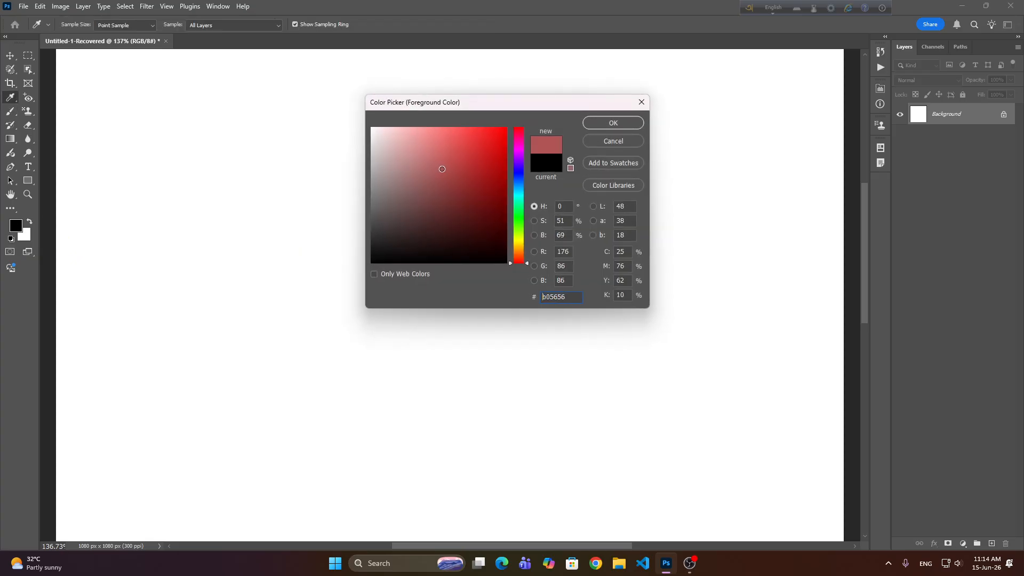
pyautogui.moveTo(442, 169)
pyautogui.mouseDown()
pyautogui.moveTo(506, 127)
pyautogui.moveTo(523, 194)
pyautogui.mouseUp()
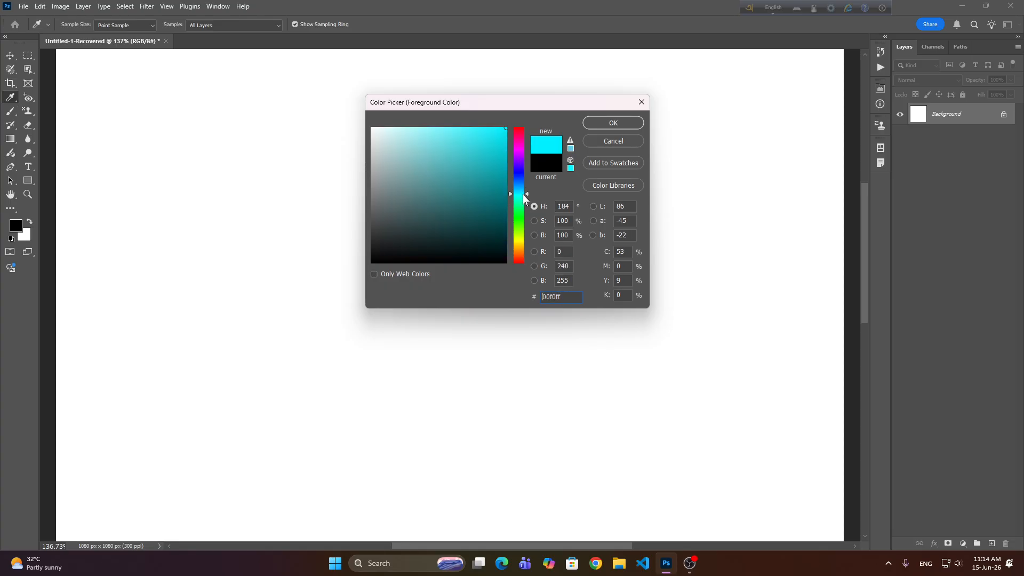
pyautogui.click(615, 122)
pyautogui.press('b')
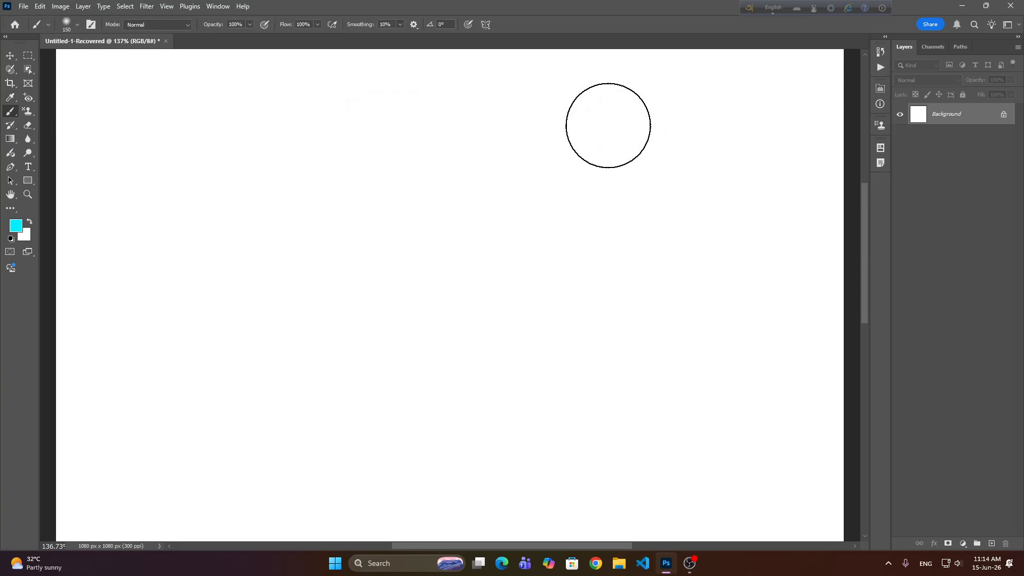
# Paint a single soft cyan dab near the upper-left area of the canvas with the Brush tool.
pyautogui.rightClick(10, 112)
pyautogui.click(60, 113)
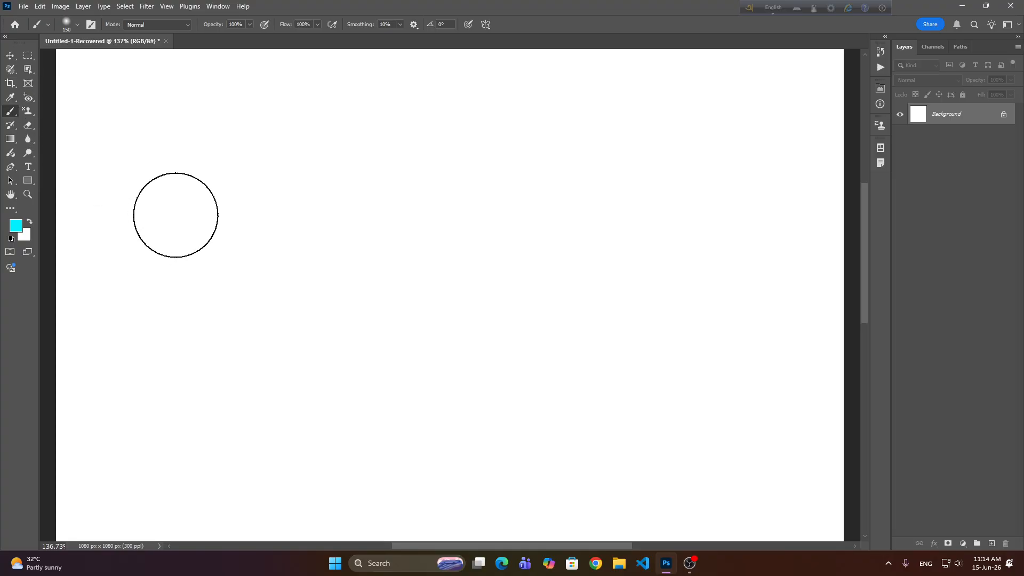
pyautogui.click(175, 215)
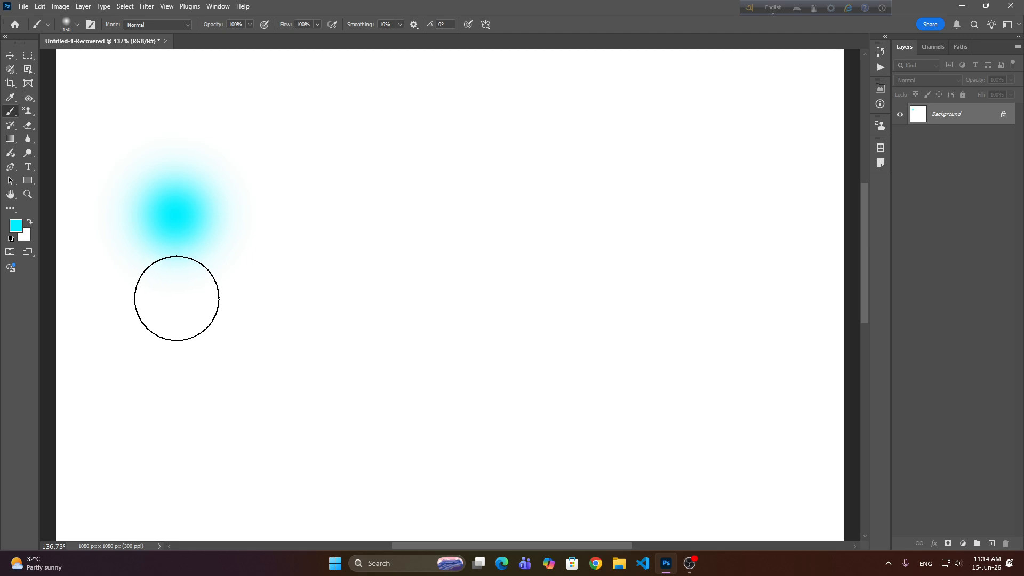
# Change the foreground colour to lime, hex baff00, and paint a dab below the cyan one with a long horizontal stroke beside it.
pyautogui.click(16, 226)
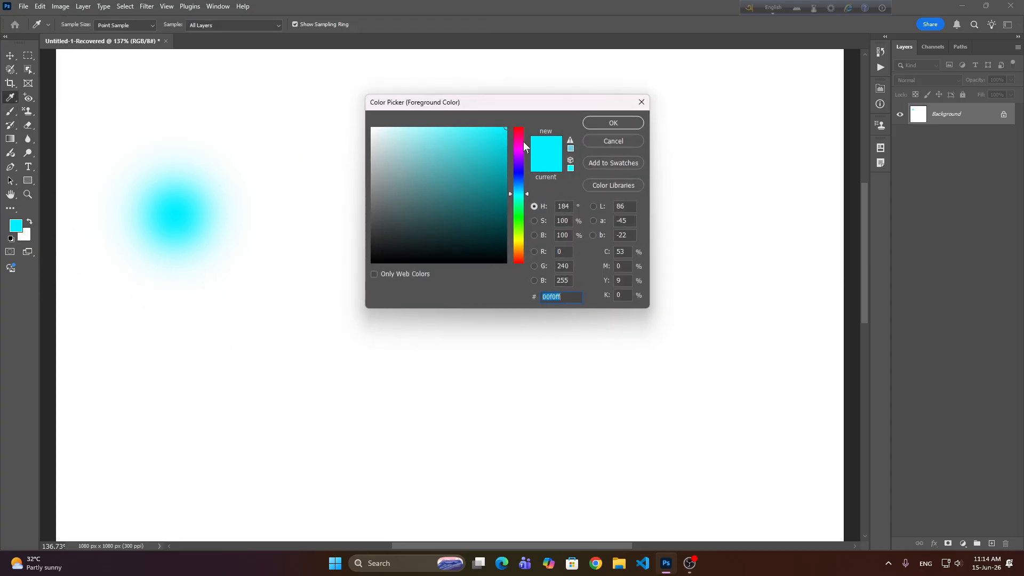
pyautogui.moveTo(523, 142); pyautogui.dragTo(512, 234)
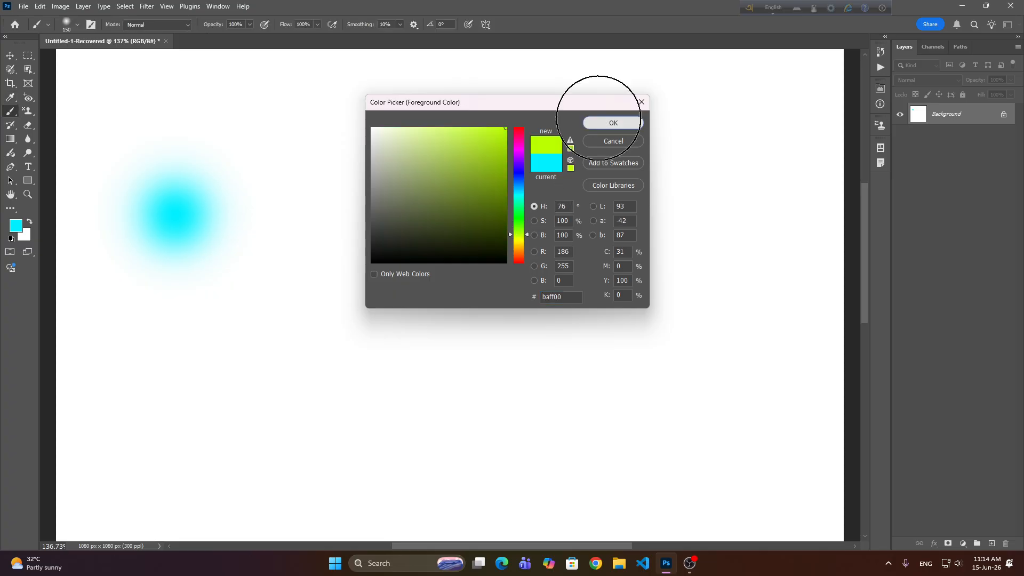
pyautogui.click(613, 122)
pyautogui.click(181, 339)
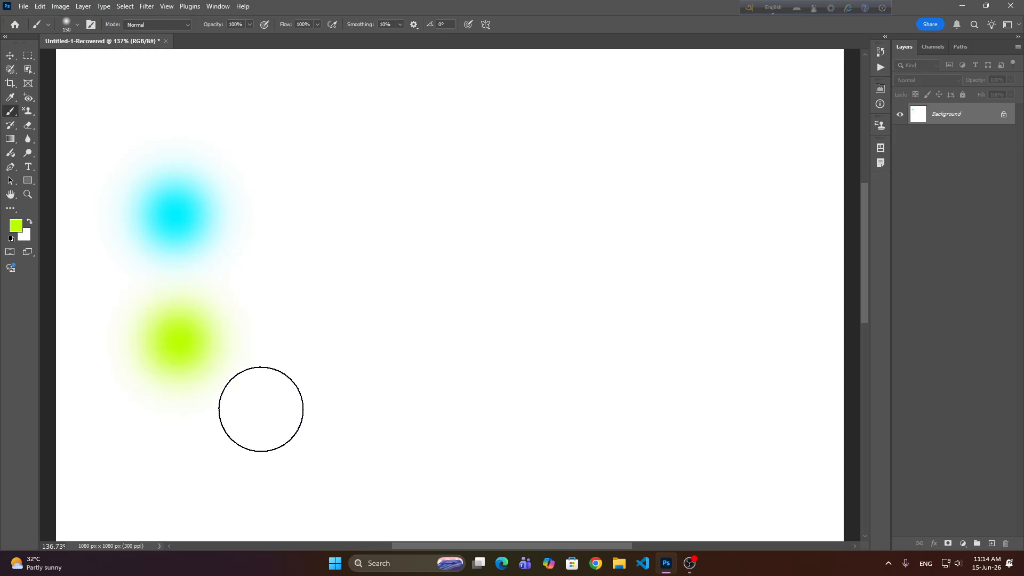
pyautogui.scroll(-1, 259, 408)
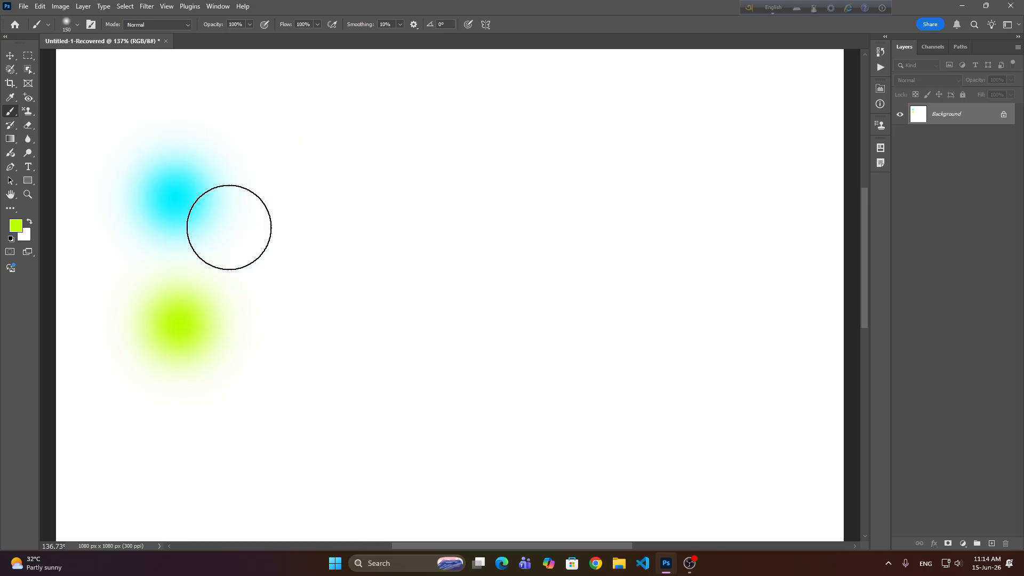
pyautogui.moveTo(303, 326); pyautogui.dragTo(777, 334)
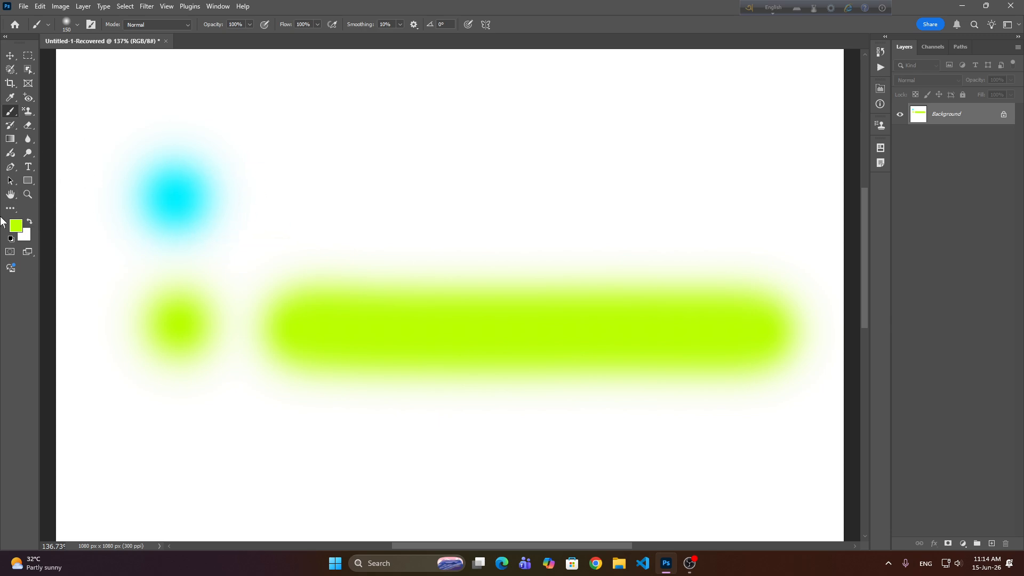
# Sample the cyan dab on the canvas as the foreground colour, hex 03f0ff.
pyautogui.click(16, 226)
pyautogui.click(181, 189)
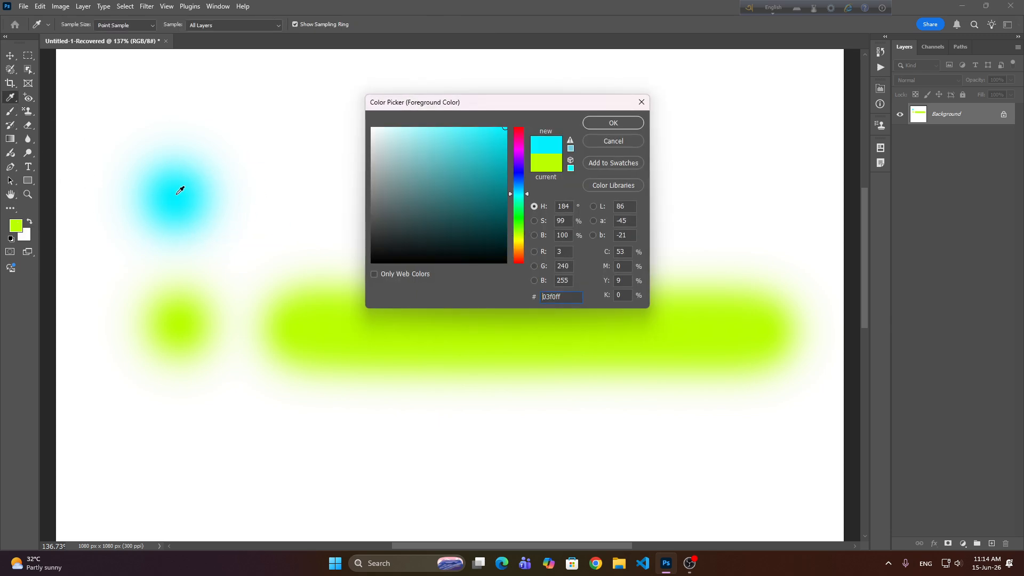
pyautogui.click(613, 124)
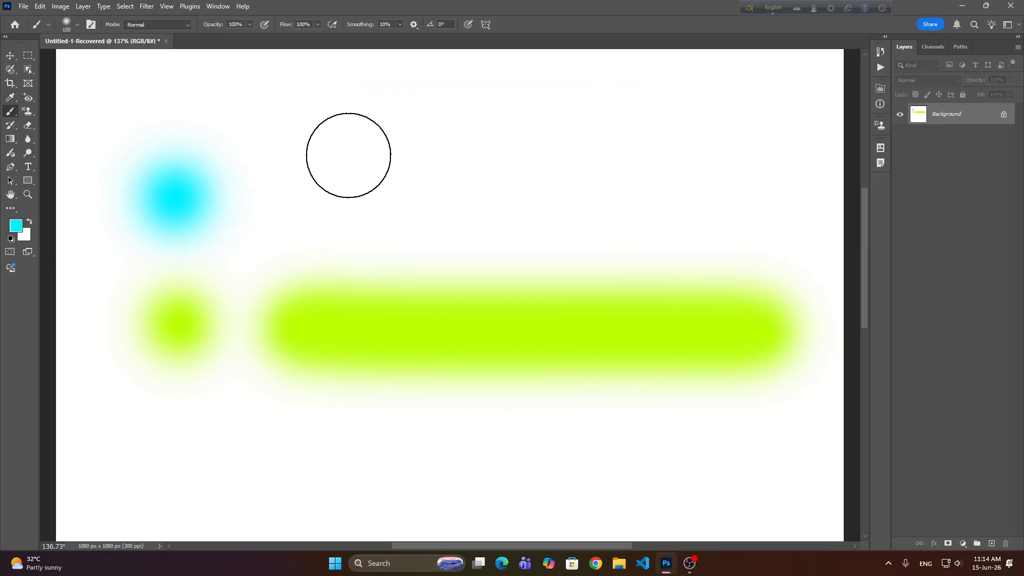
# Reduce the brush to 100 px and paint a horizontal cyan stroke beside the cyan dab, above the lime stroke.
pyautogui.press(']')
pyautogui.press('[')
pyautogui.press('[')
pyautogui.press('[')
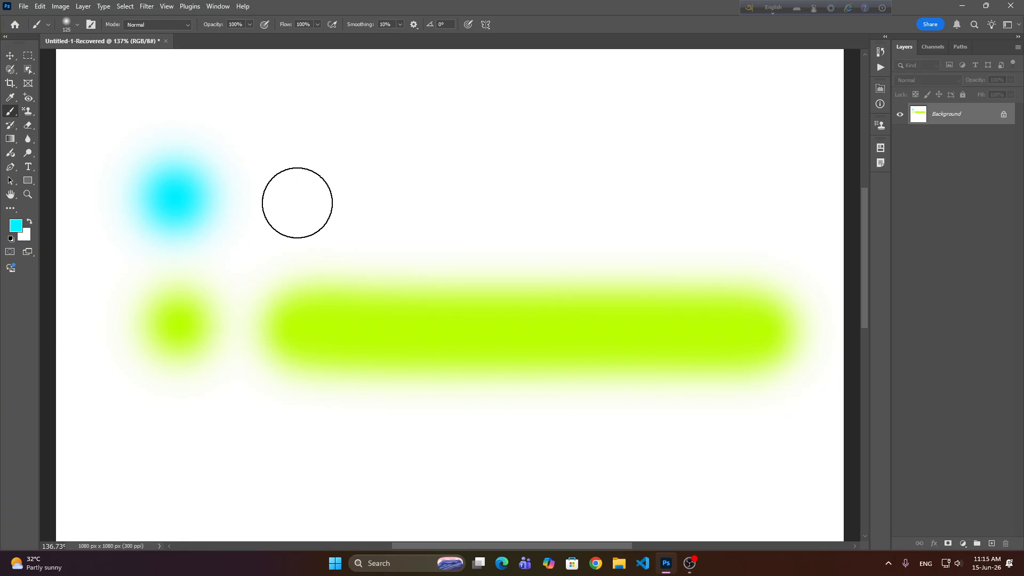
pyautogui.click(286, 202)
pyautogui.moveTo(287, 202); pyautogui.dragTo(773, 213)
pyautogui.scroll(1, 318, 254)
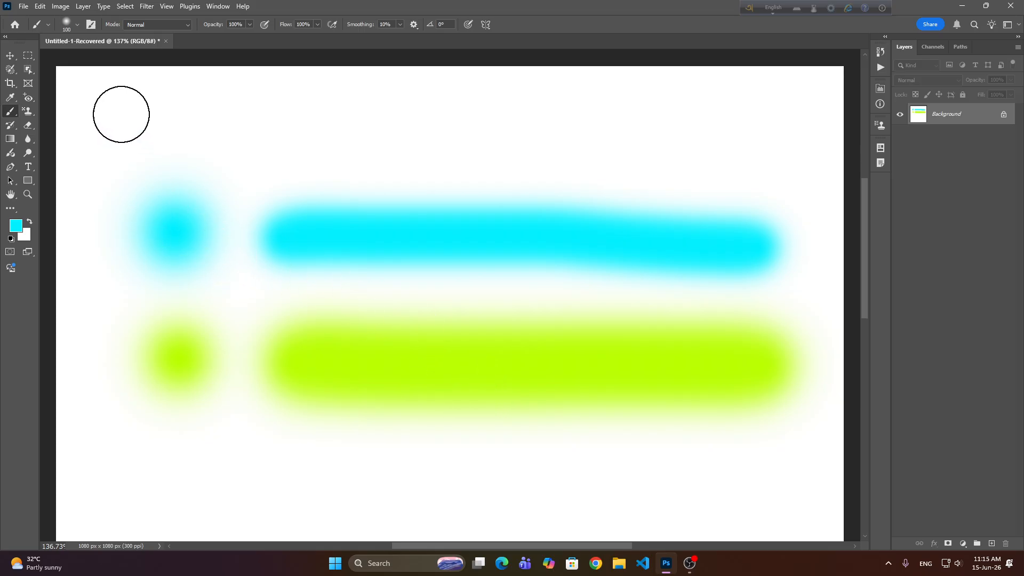
# Review the brush's size and hardness presets, and display the full Brush Settings to look through the available brush tips.
pyautogui.click(78, 26)
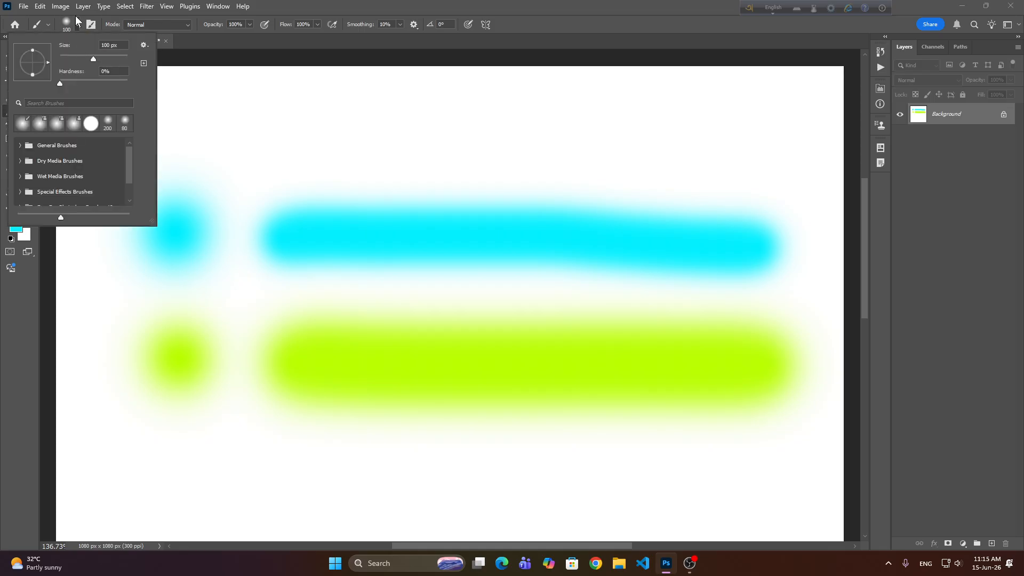
pyautogui.click(77, 25)
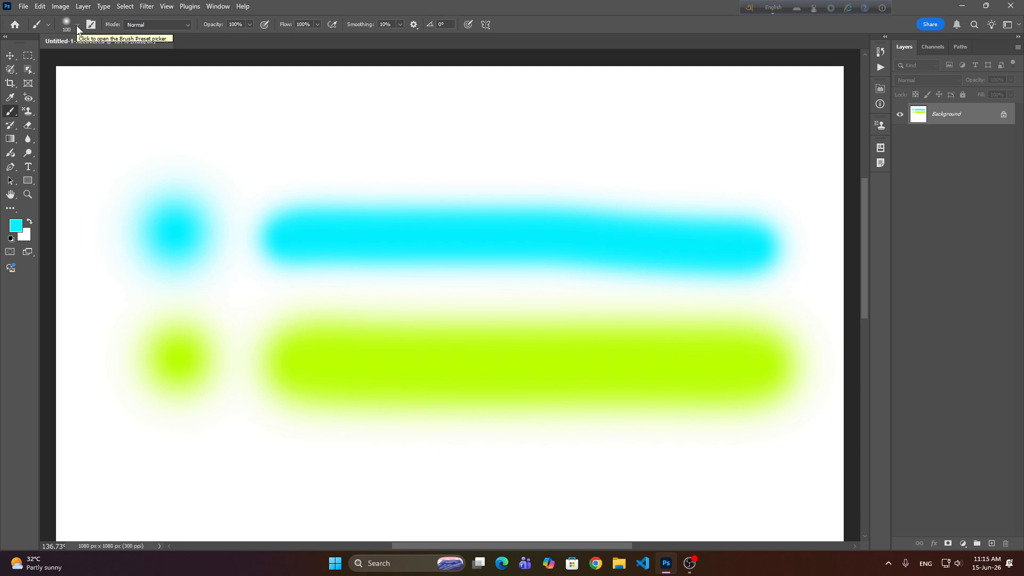
pyautogui.click(77, 26)
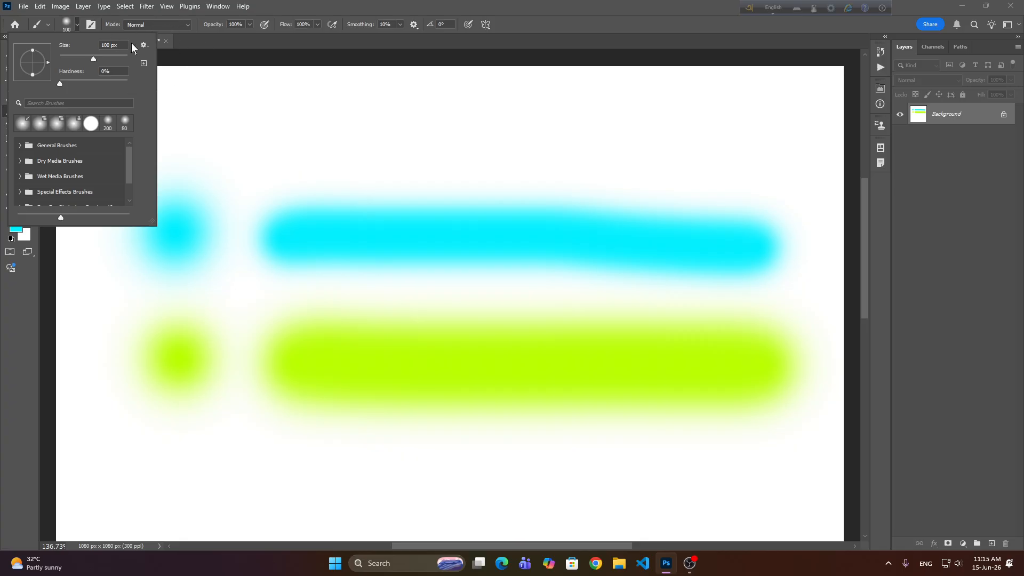
pyautogui.click(217, 7)
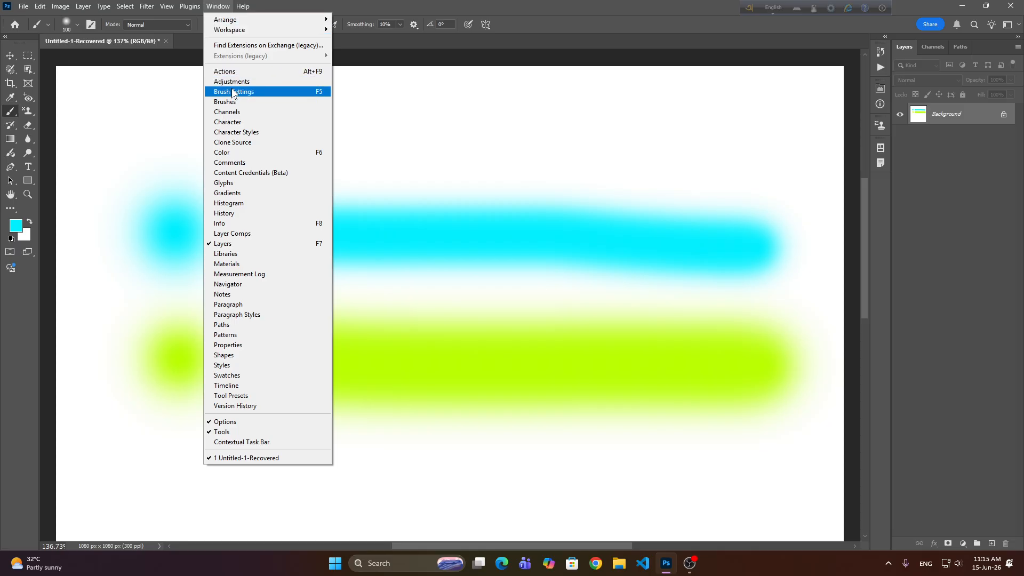
pyautogui.click(280, 92)
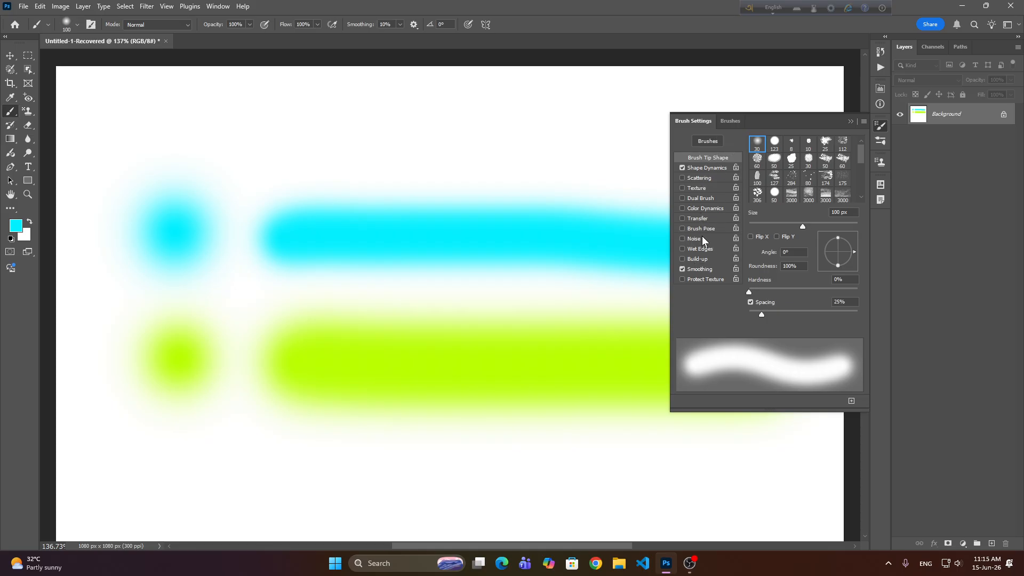
pyautogui.scroll(-5, 788, 167)
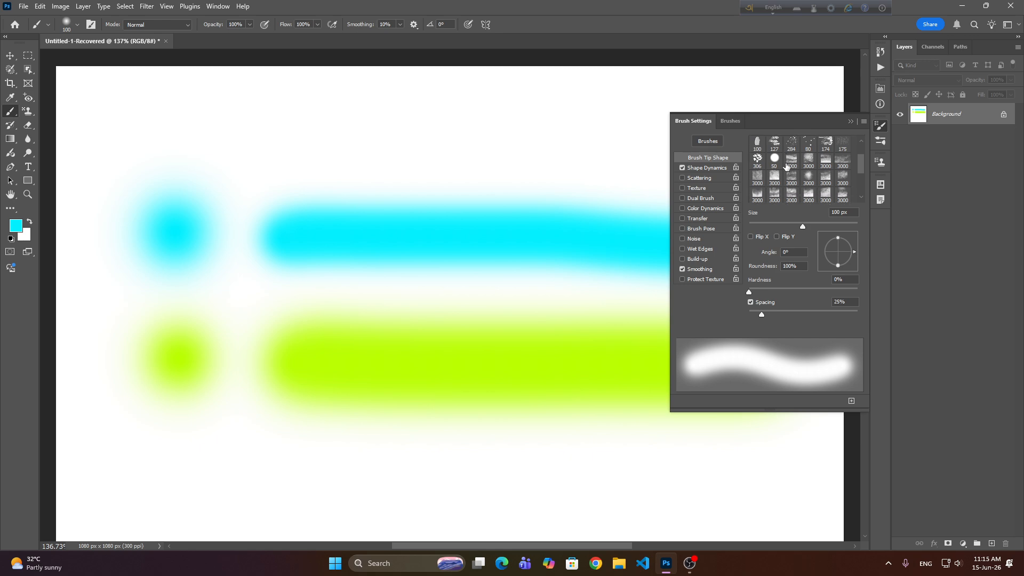
pyautogui.scroll(5, 788, 167)
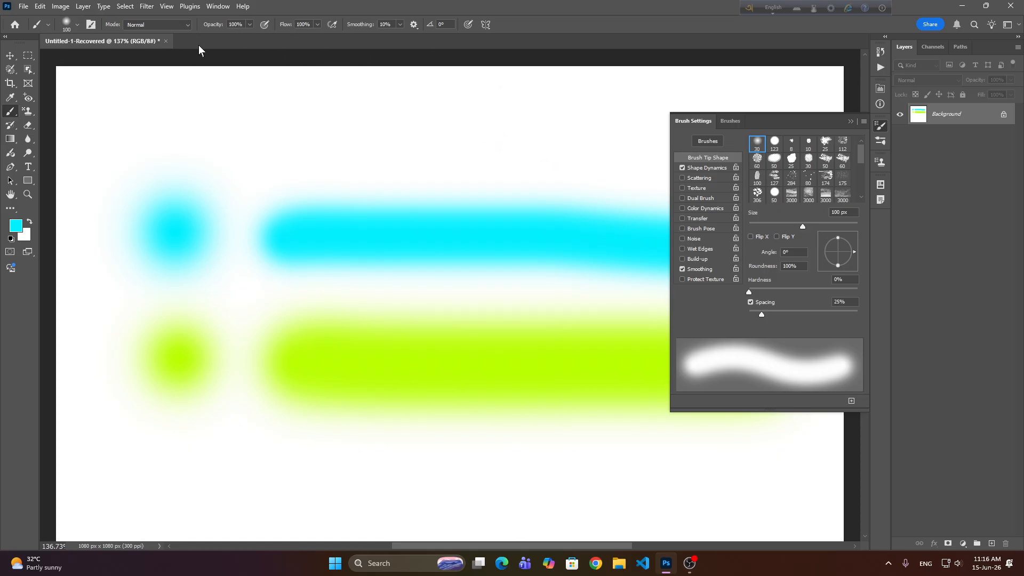
pyautogui.click(75, 27)
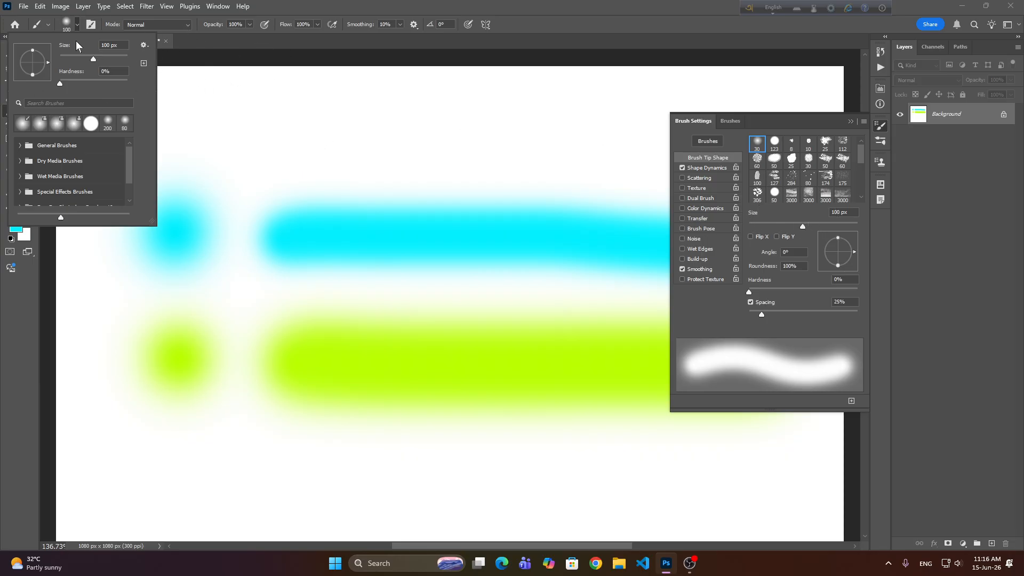
pyautogui.click(78, 26)
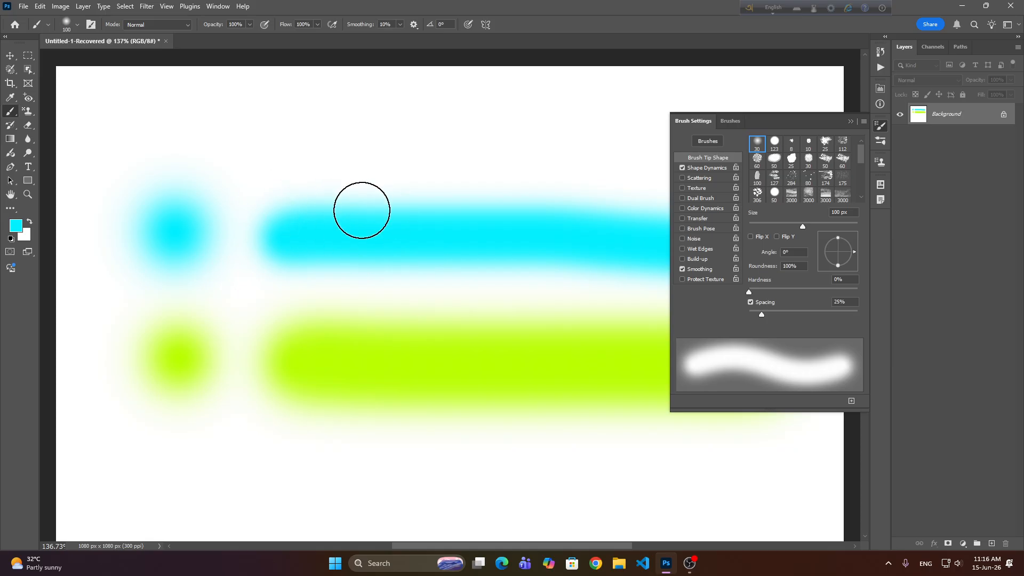
# Try several brush sizes and settle on 80 px.
pyautogui.moveTo(802, 224)
pyautogui.mouseDown()
pyautogui.moveTo(779, 227)
pyautogui.moveTo(811, 223)
pyautogui.mouseUp()
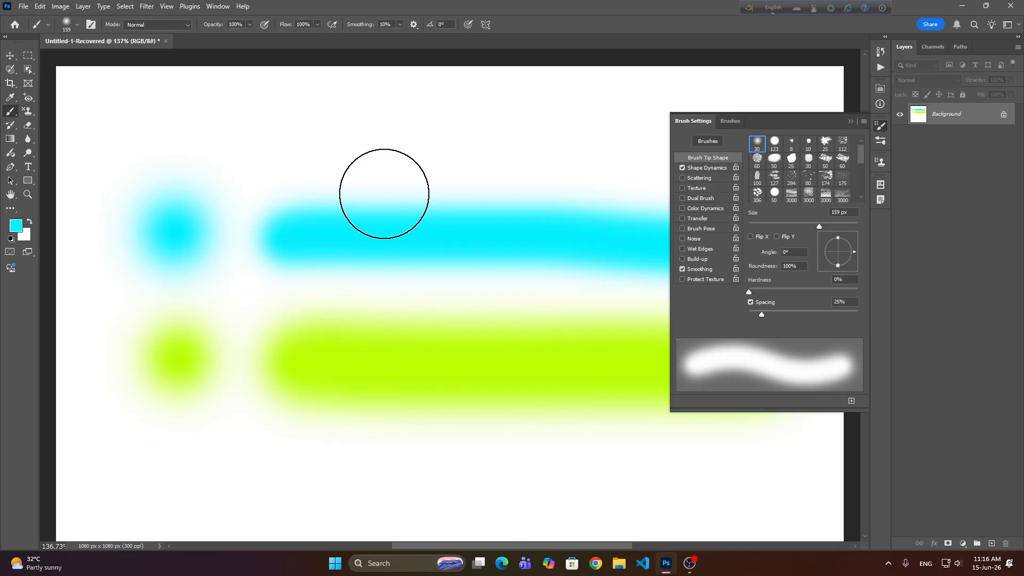
pyautogui.press('[')
pyautogui.press('[')
pyautogui.press('[')
pyautogui.press('[')
pyautogui.press('[')
pyautogui.press('[')
pyautogui.press('[')
pyautogui.press('[')
pyautogui.press('[')
pyautogui.press(']')
pyautogui.press(']')
pyautogui.press(']')
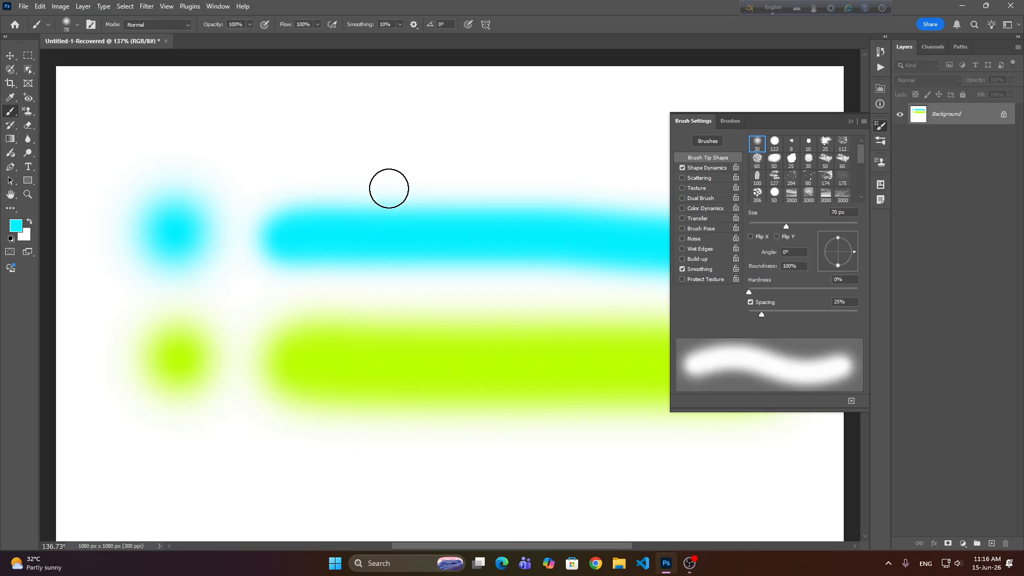
pyautogui.press(']')
# Raise the brush hardness to 100% and collapse the Brush Settings.
pyautogui.moveTo(747, 294); pyautogui.dragTo(860, 297)
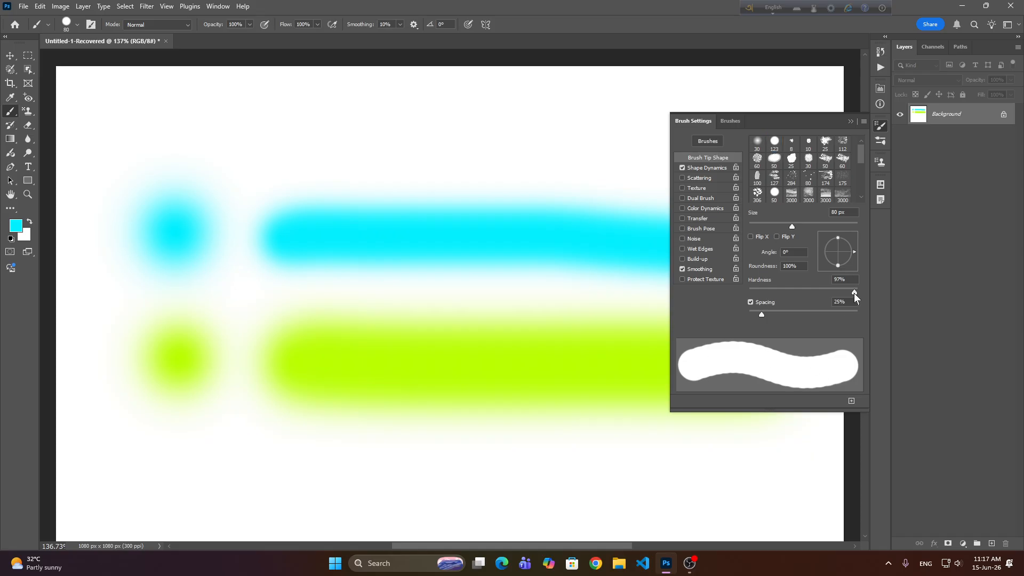
pyautogui.moveTo(854, 293)
pyautogui.mouseDown()
pyautogui.moveTo(634, 303)
pyautogui.moveTo(657, 286)
pyautogui.moveTo(884, 305)
pyautogui.mouseUp()
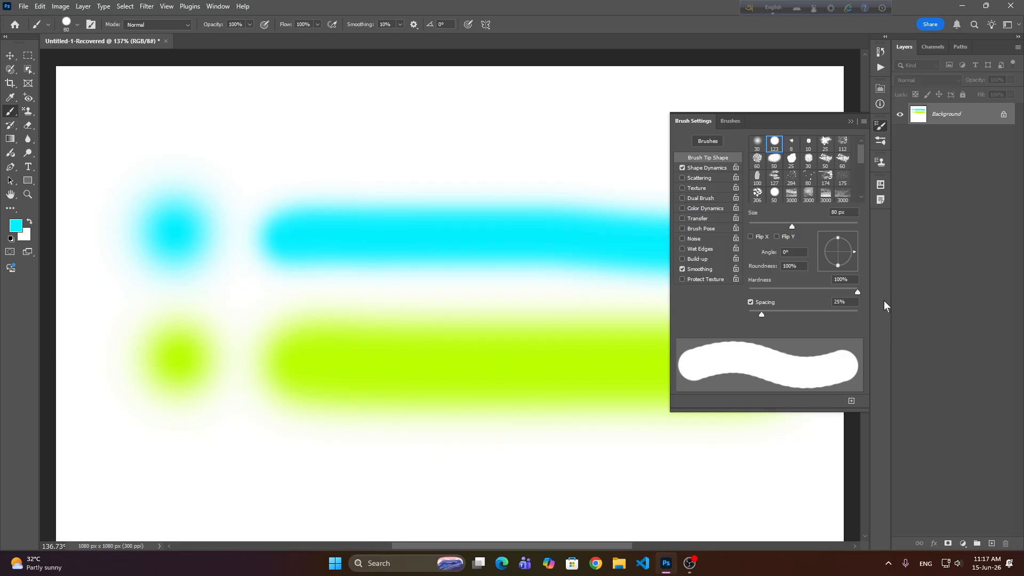
pyautogui.click(850, 122)
# Paint a hard-edged cyan dab below the lime dab and a long horizontal stroke beside it.
pyautogui.scroll(-5, 291, 188)
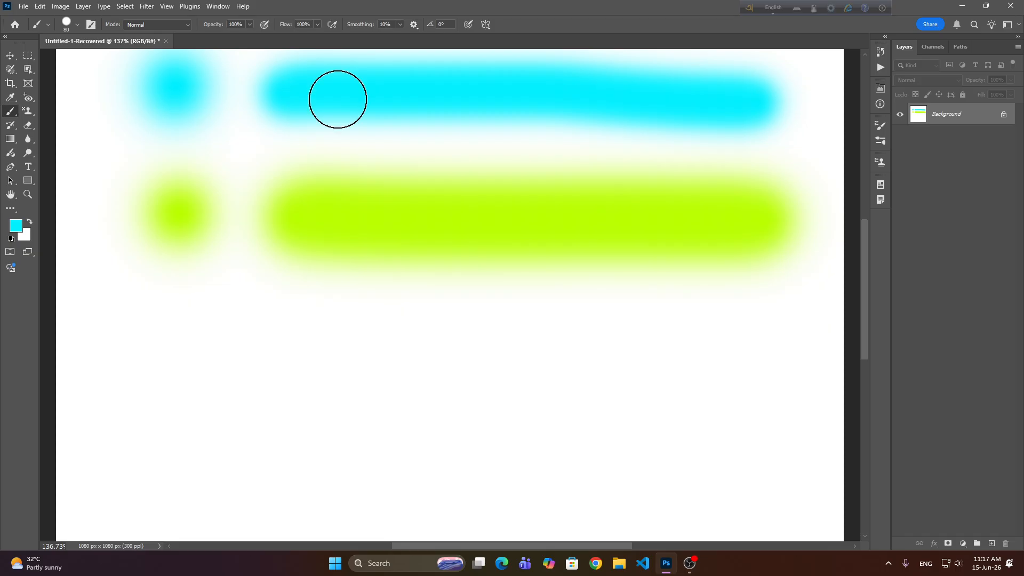
pyautogui.click(182, 338)
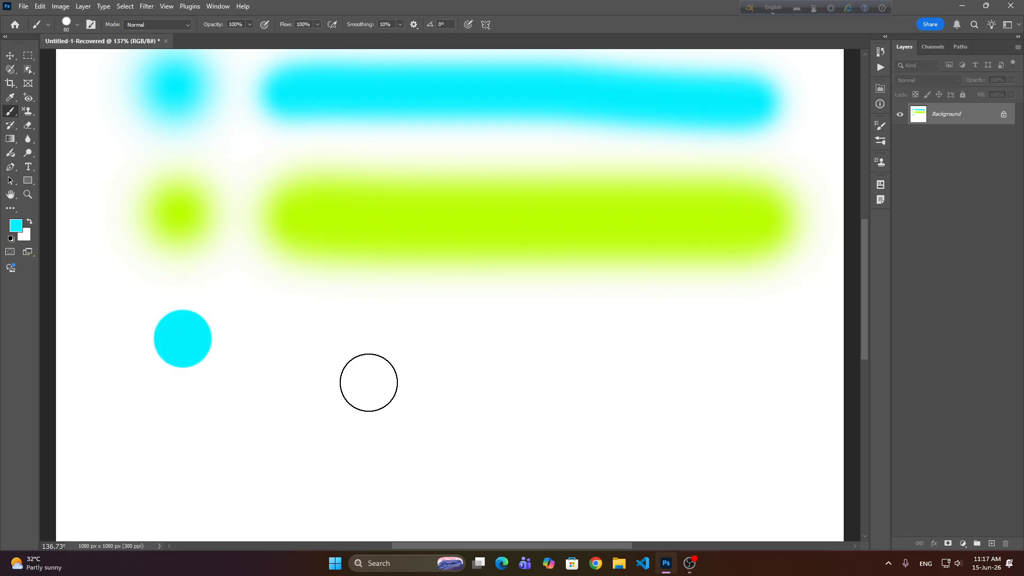
pyautogui.scroll(2, 336, 366)
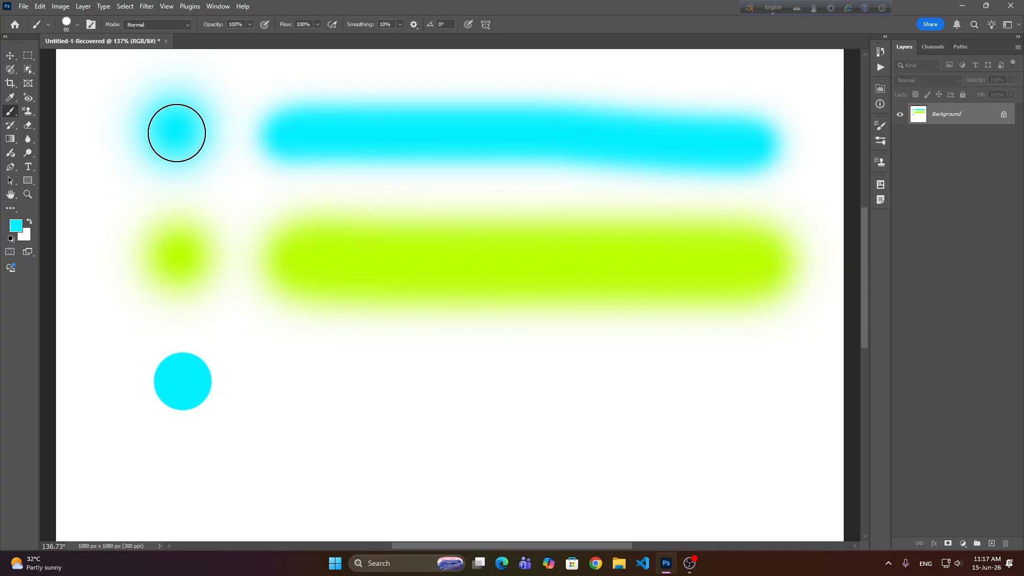
pyautogui.scroll(-3, 177, 133)
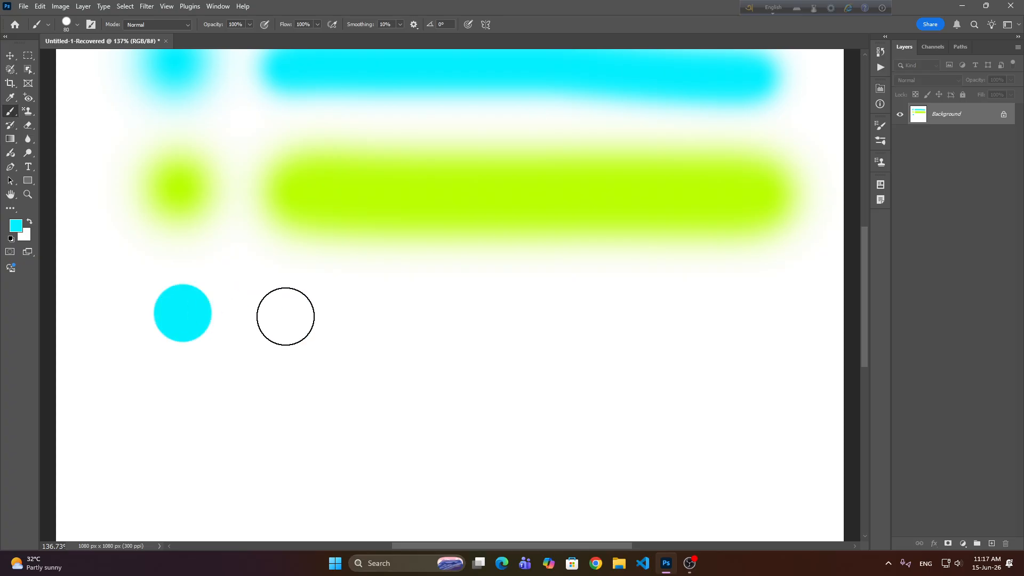
pyautogui.scroll(1, 283, 327)
pyautogui.hscroll(2, 274, 332)
pyautogui.scroll(-1, 274, 334)
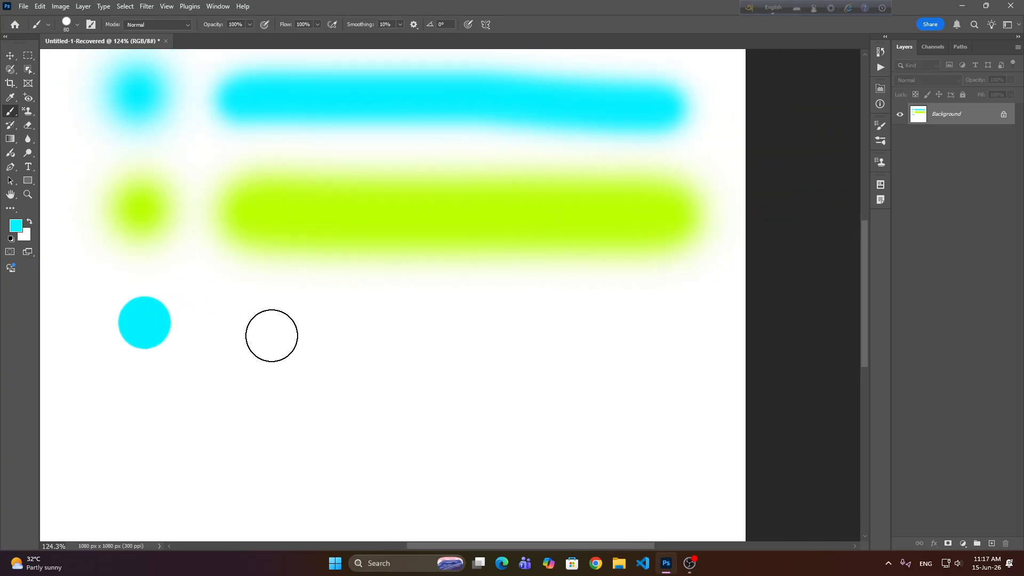
pyautogui.moveTo(247, 325); pyautogui.dragTo(727, 331)
pyautogui.scroll(-2, 512, 377)
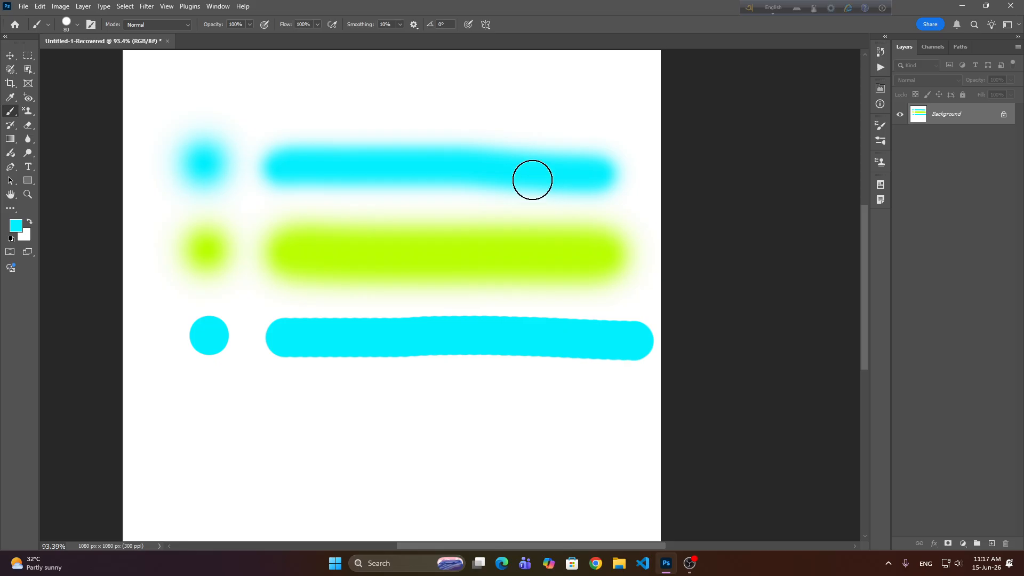
# Lower the brush hardness well below 100% to give the 80 px brush softer edges.
pyautogui.click(78, 23)
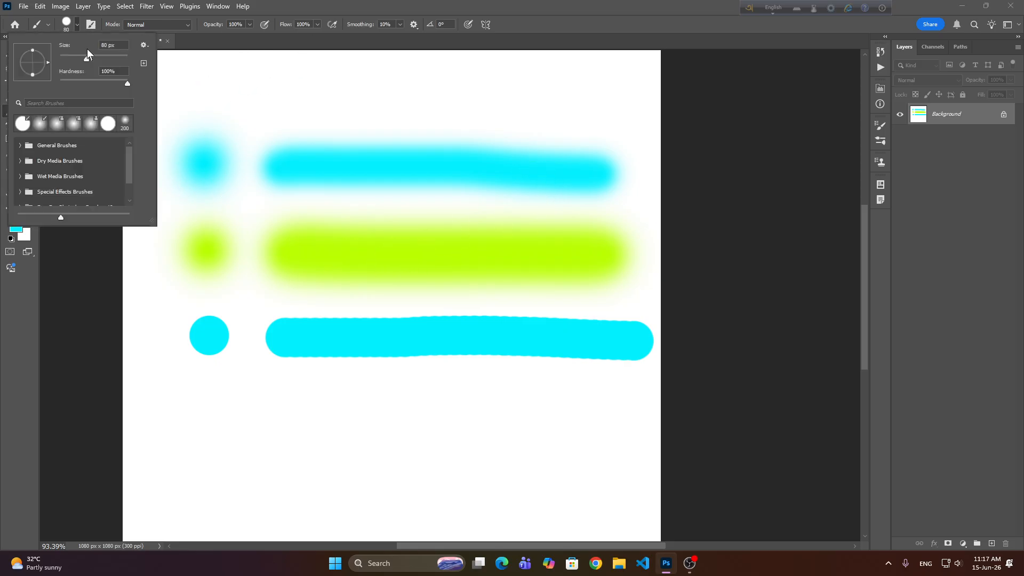
pyautogui.click(80, 81)
pyautogui.click(77, 24)
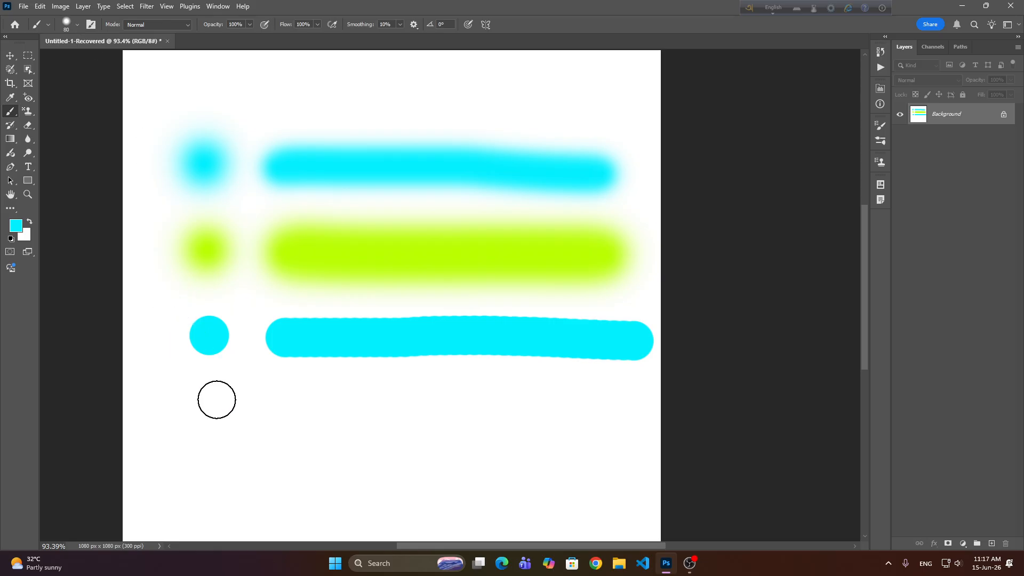
# Paint a slightly soft-edged cyan dab below the hard-edged dab and a long horizontal stroke beside it.
pyautogui.click(210, 404)
pyautogui.click(274, 411)
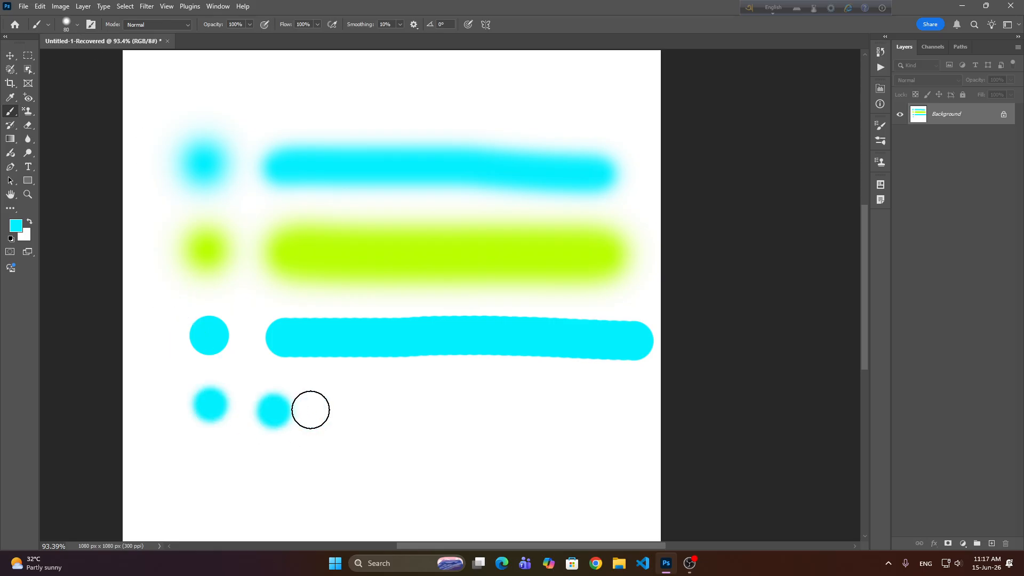
pyautogui.moveTo(310, 410); pyautogui.dragTo(670, 405)
# Lower the brush hardness to 18% and paint a softer cyan dab and long stroke below the previous row.
pyautogui.scroll(-2, 366, 382)
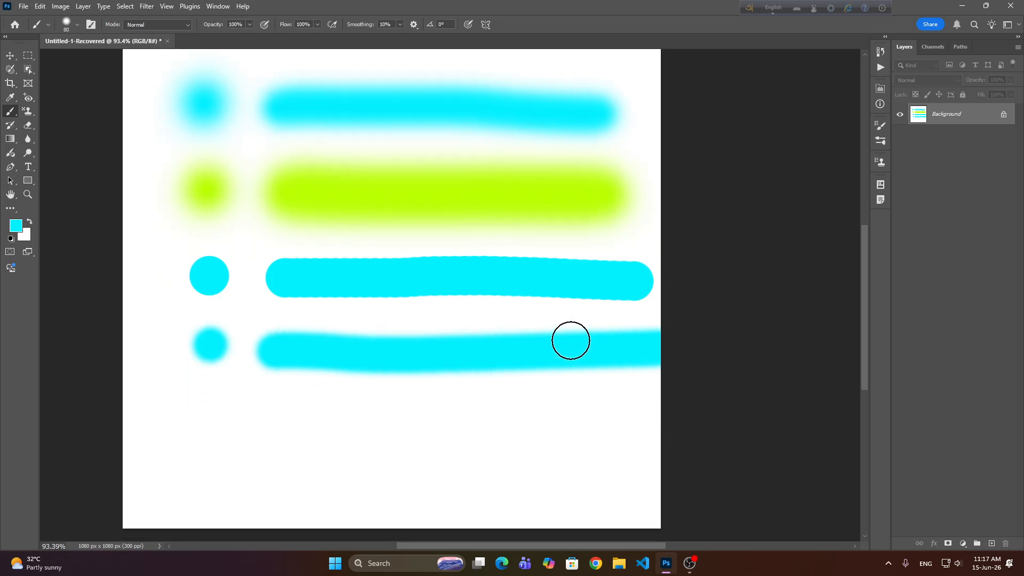
pyautogui.scroll(-2, 571, 341)
pyautogui.click(78, 24)
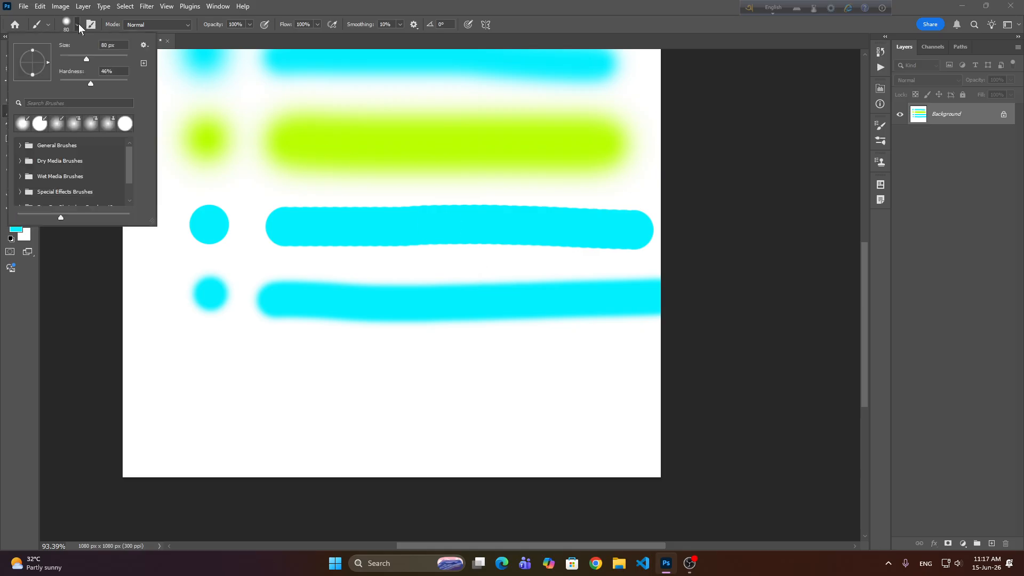
pyautogui.click(72, 79)
pyautogui.click(77, 25)
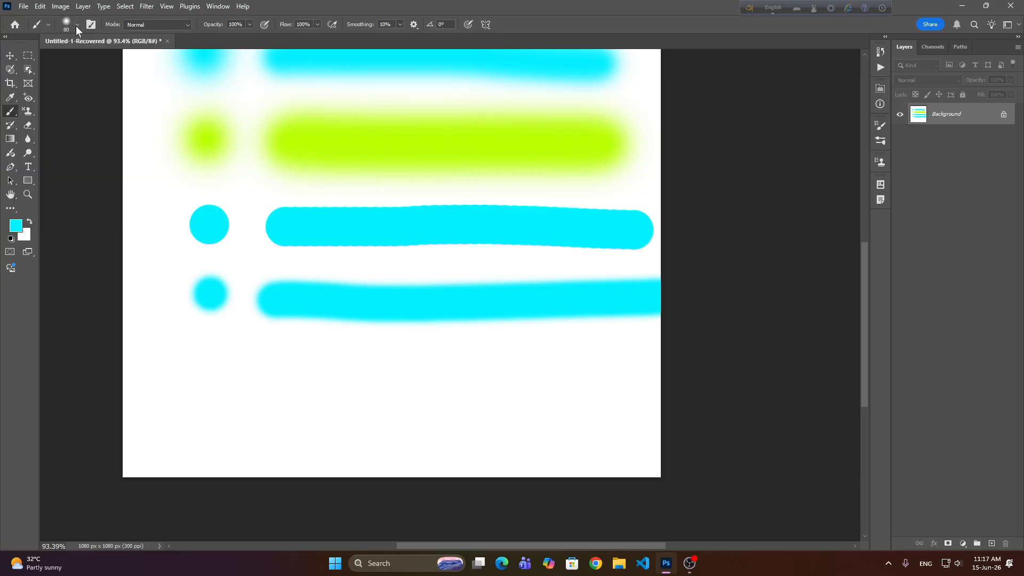
pyautogui.click(212, 365)
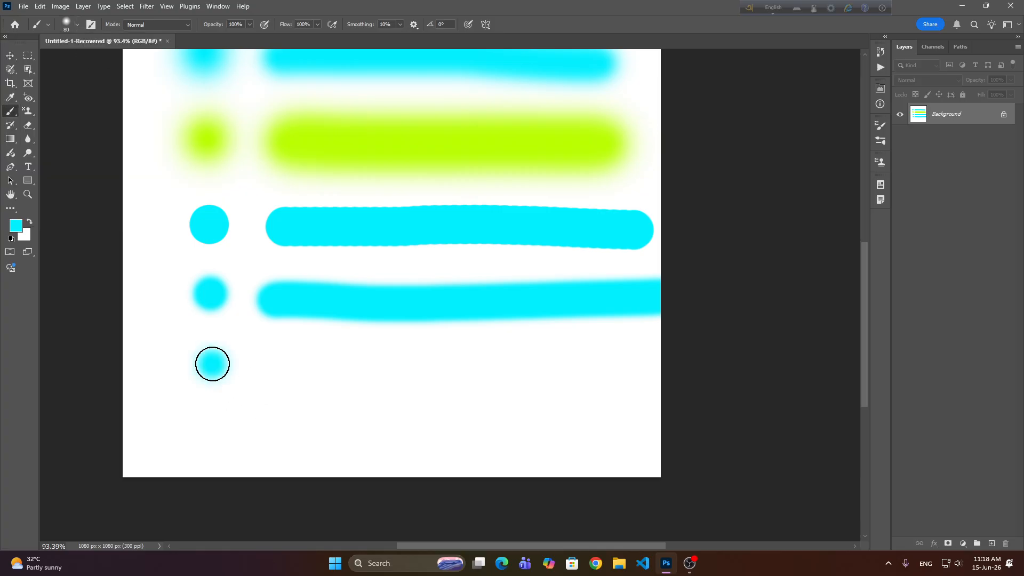
pyautogui.moveTo(263, 376); pyautogui.dragTo(656, 366)
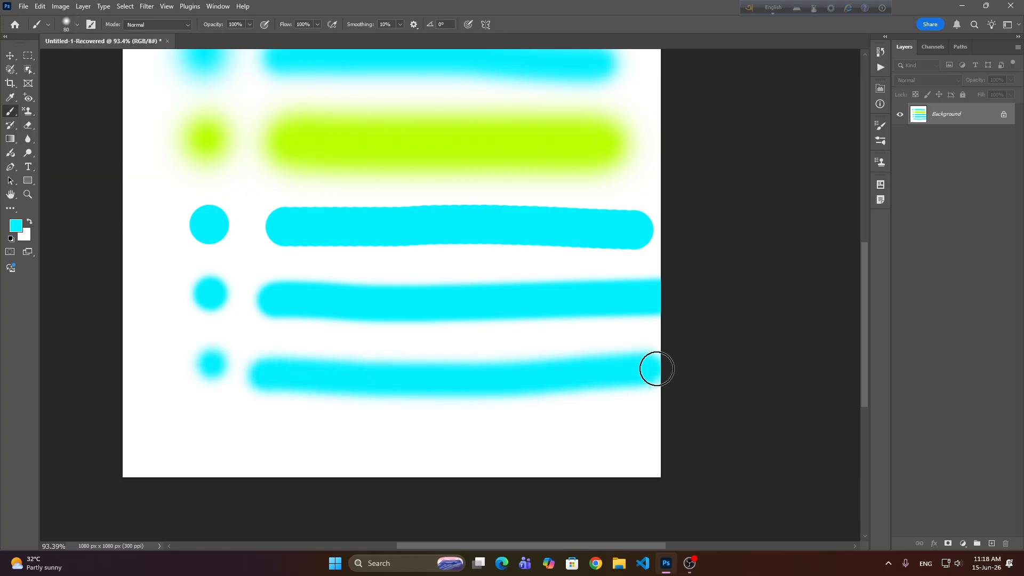
# Show the Brush Settings and try turning the tip's Spacing off and back on.
pyautogui.scroll(3, 619, 367)
pyautogui.scroll(1, 619, 366)
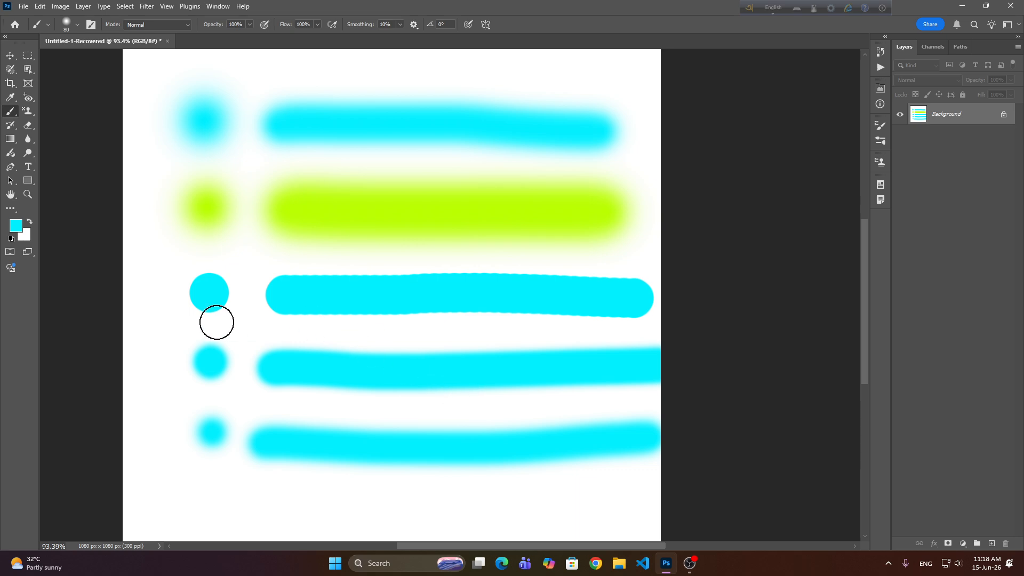
pyautogui.scroll(-1, 206, 347)
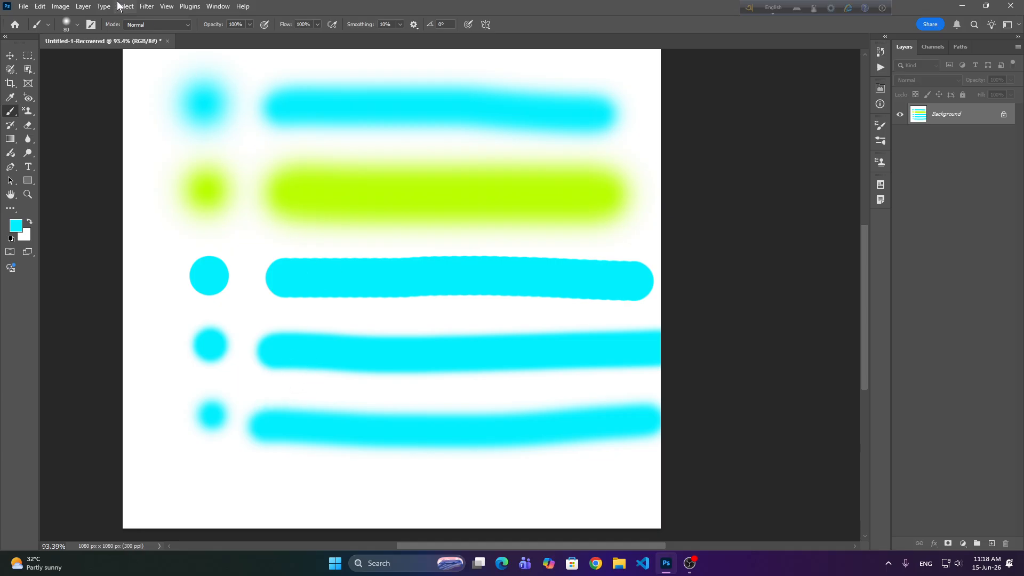
pyautogui.click(216, 7)
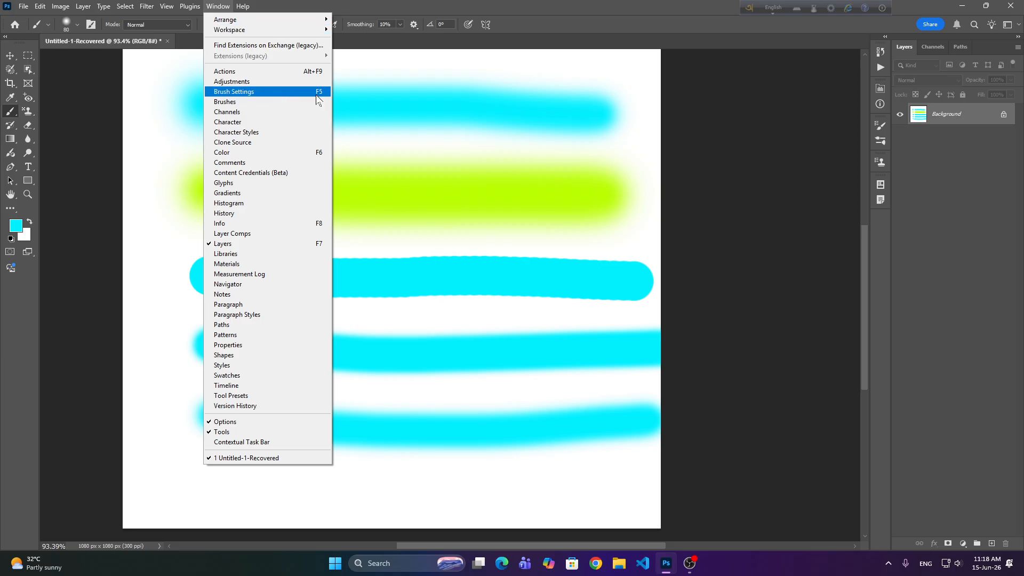
pyautogui.click(565, 148)
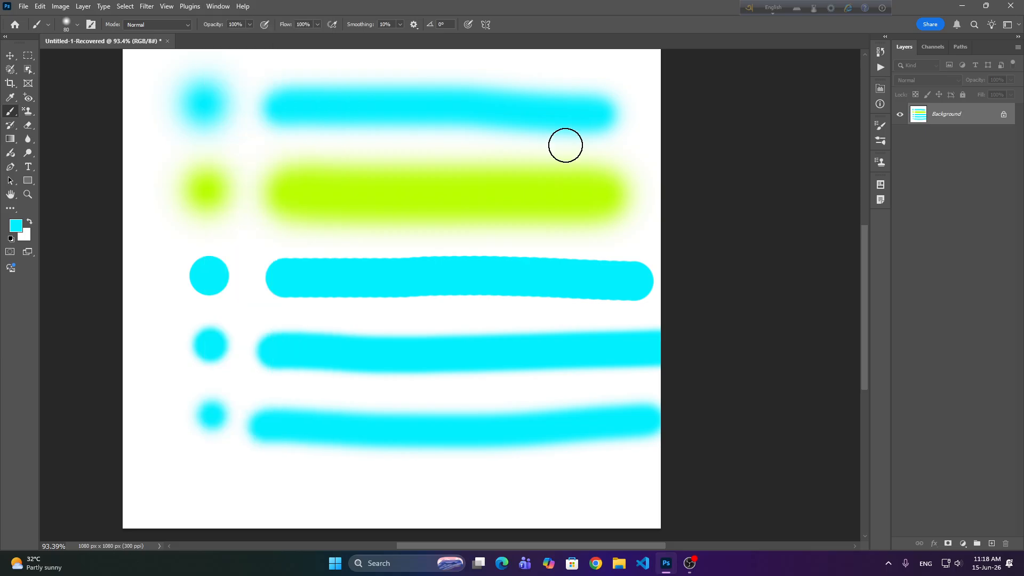
pyautogui.press('F5')
pyautogui.press('F5')
pyautogui.click(881, 126)
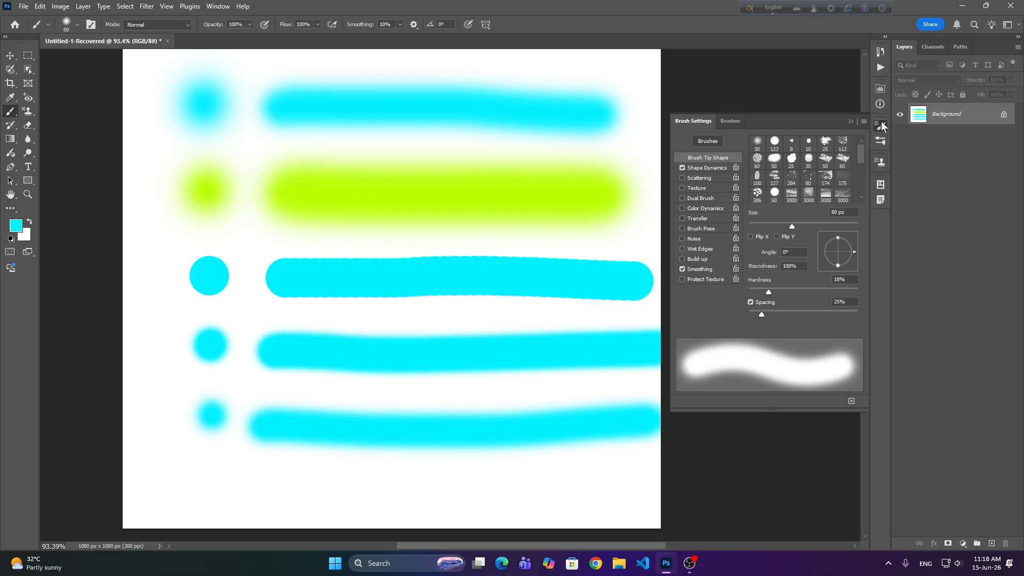
pyautogui.click(881, 125)
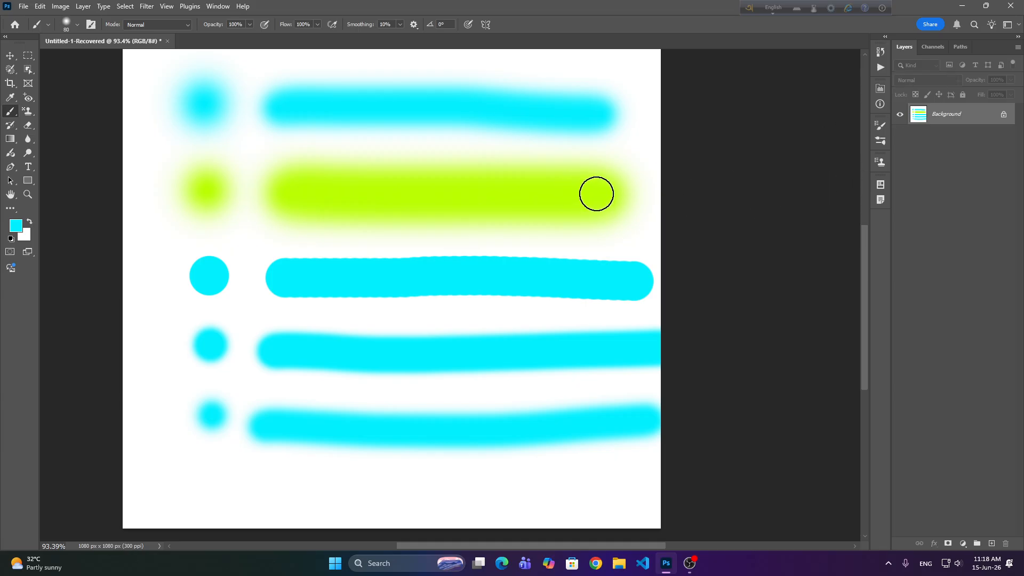
pyautogui.press('F5')
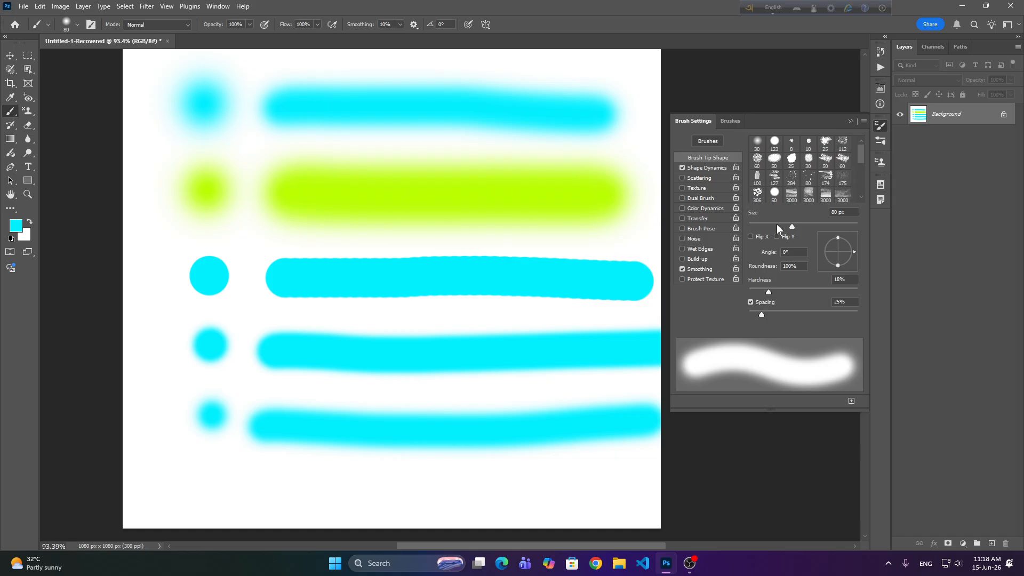
pyautogui.click(751, 303)
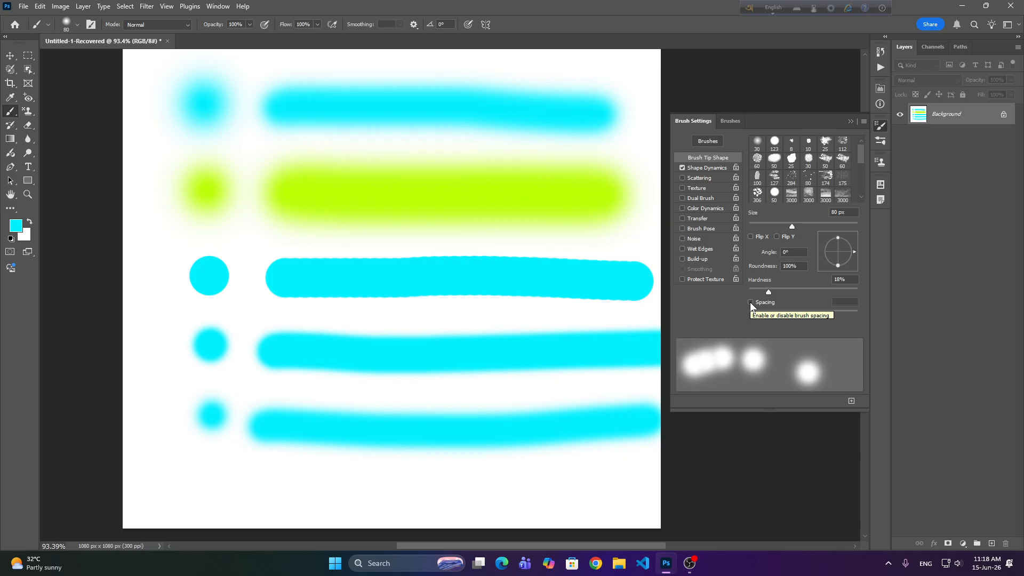
pyautogui.click(751, 302)
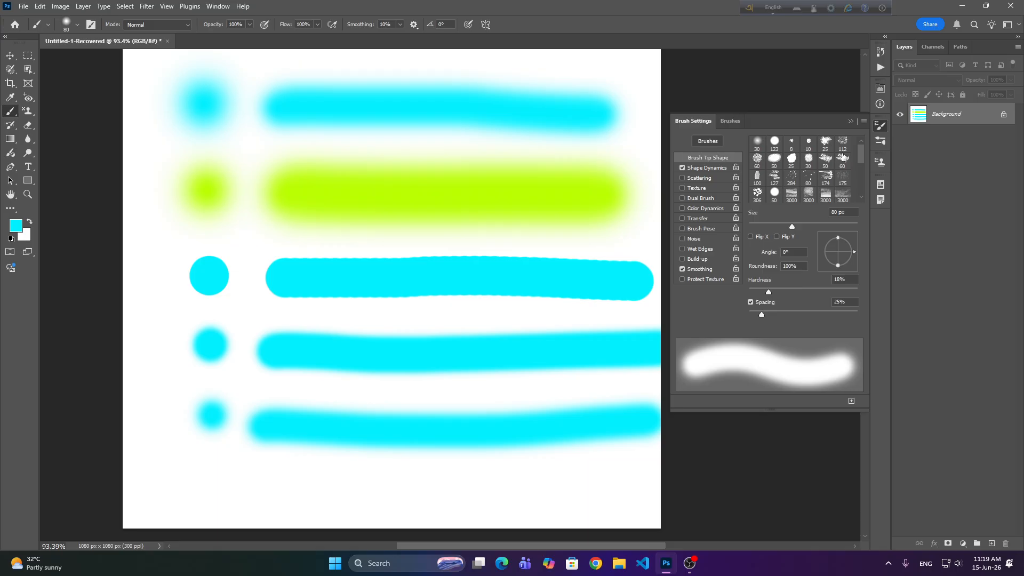
# Undo all the cyan dabs and strokes painted below the lime row.
pyautogui.hotkey('ctrl', 'z')
pyautogui.hotkey('ctrl', 'z')
pyautogui.hotkey('ctrl', 'z')
pyautogui.hotkey('ctrl', 'z')
pyautogui.hotkey('ctrl', 'z')
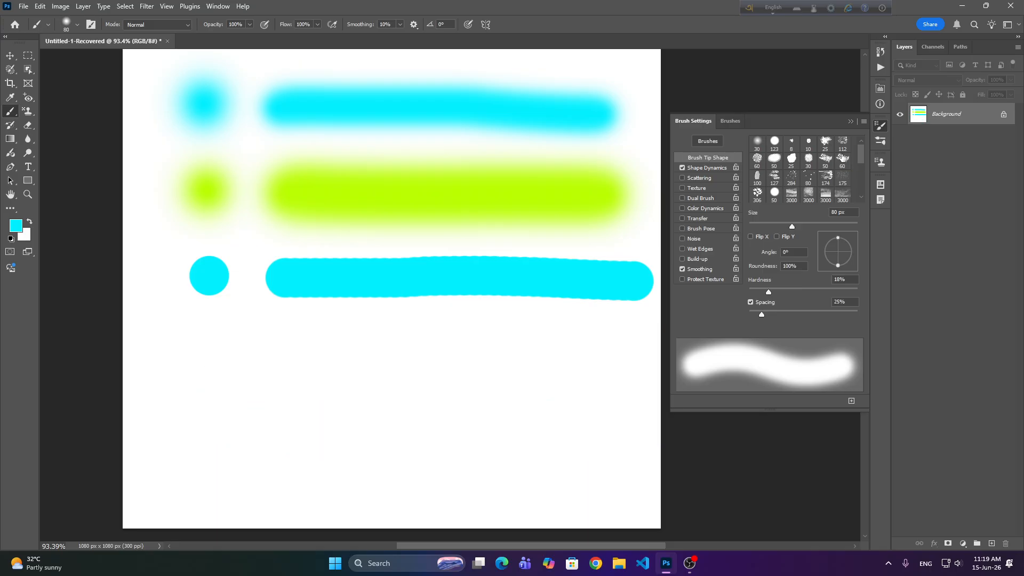
pyautogui.hotkey('ctrl', 'z')
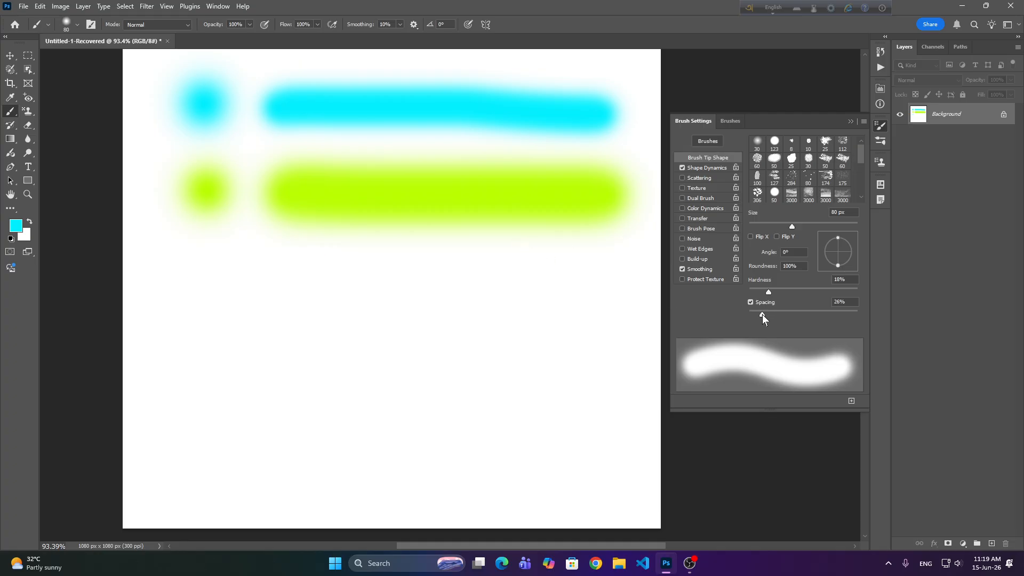
# Paint rows of separate cyan dabs below the lime stroke with the spacing at 94%, 220% and 1000%.
pyautogui.moveTo(762, 314); pyautogui.dragTo(799, 315)
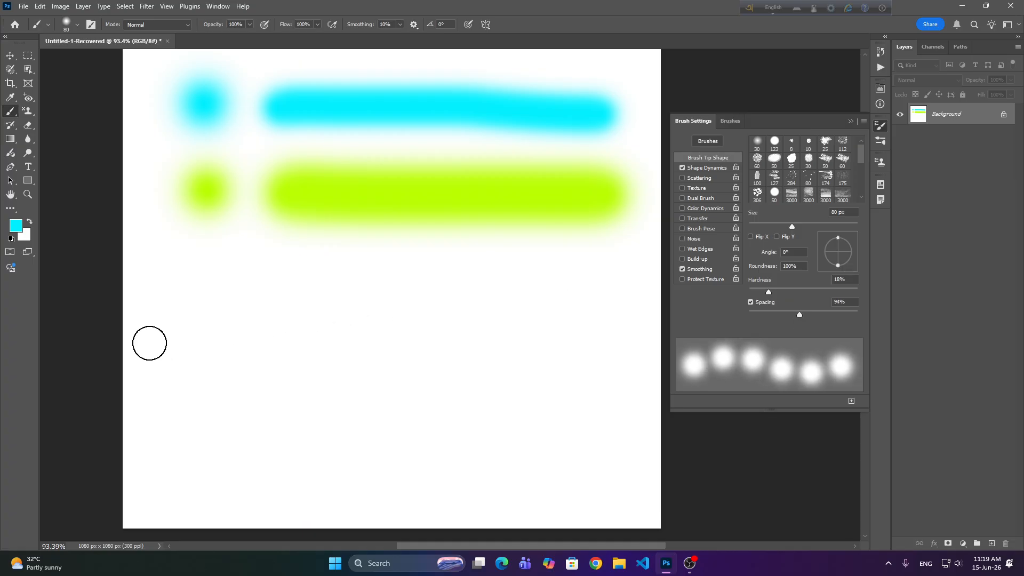
pyautogui.moveTo(149, 343)
pyautogui.mouseDown()
pyautogui.moveTo(496, 367)
pyautogui.moveTo(791, 368)
pyautogui.mouseUp()
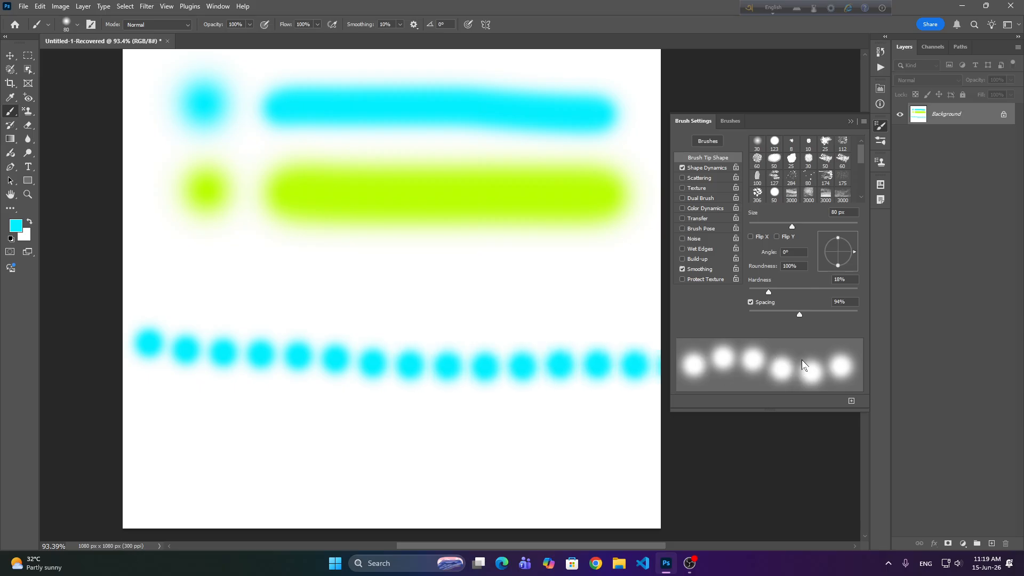
pyautogui.moveTo(803, 315)
pyautogui.mouseDown()
pyautogui.moveTo(842, 319)
pyautogui.moveTo(830, 321)
pyautogui.mouseUp()
pyautogui.moveTo(155, 284); pyautogui.dragTo(899, 271)
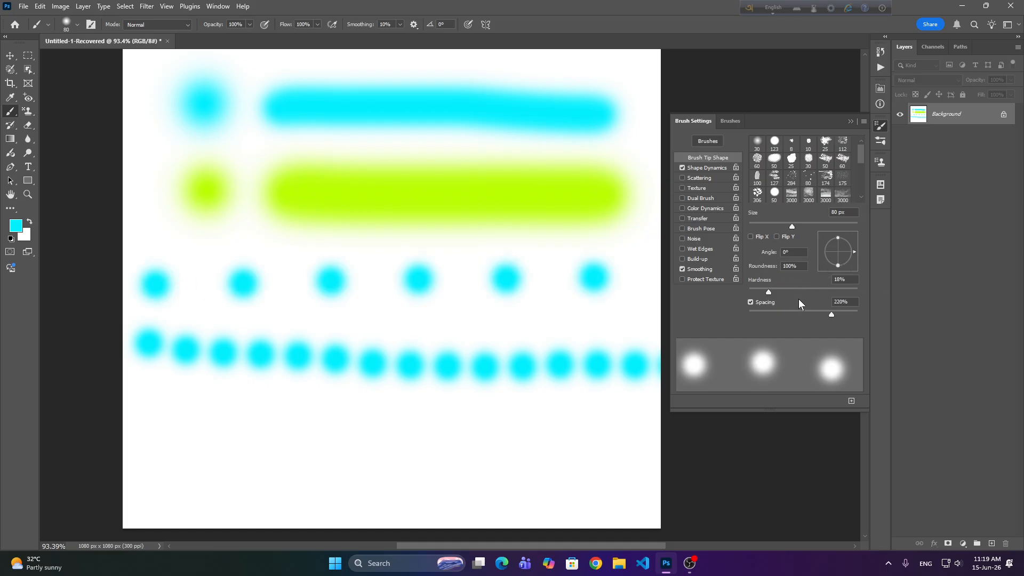
pyautogui.moveTo(831, 314); pyautogui.dragTo(864, 317)
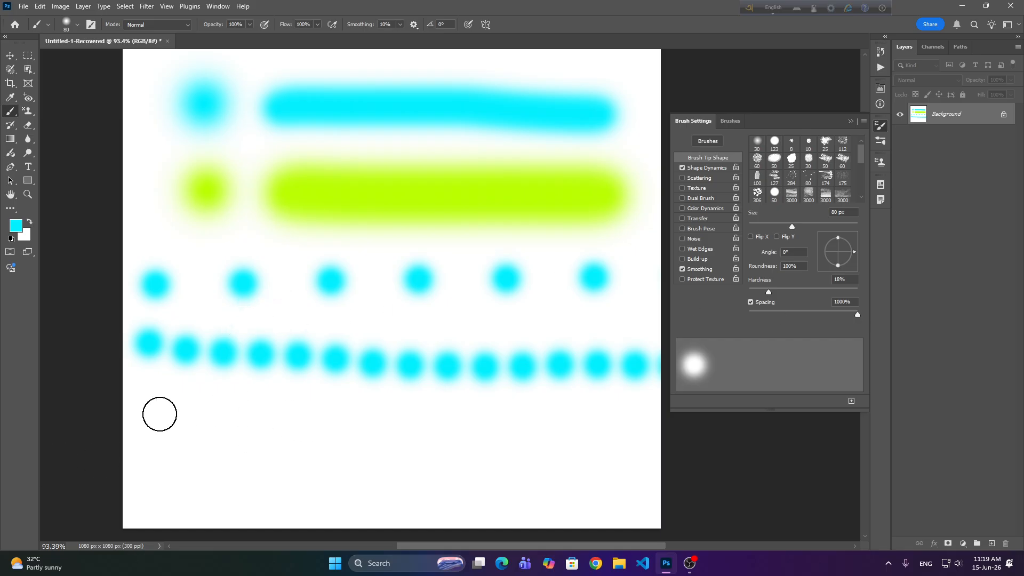
pyautogui.moveTo(153, 415); pyautogui.dragTo(598, 423)
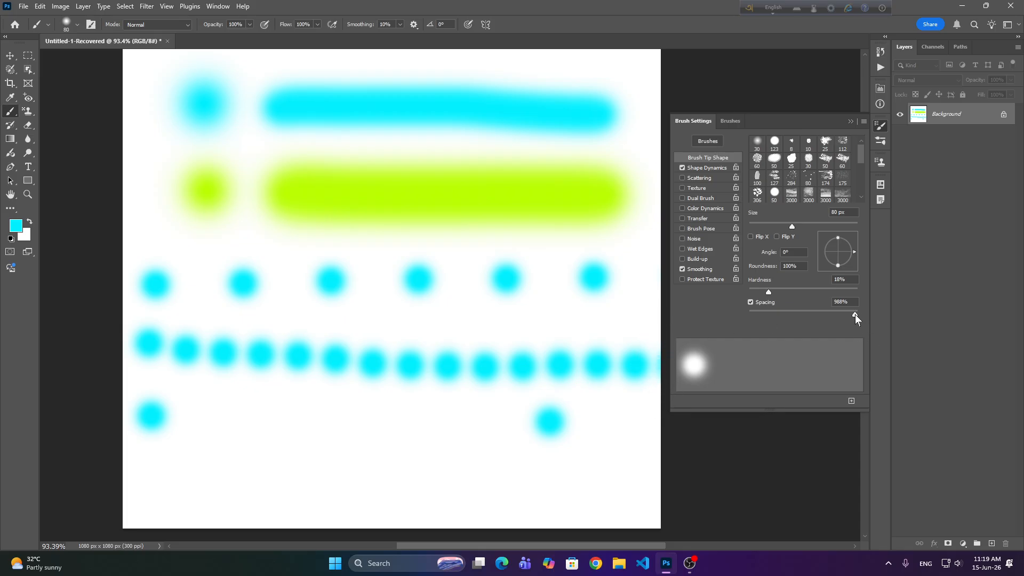
# Set the brush spacing to 1% and paint two overlapping cyan strokes in the lower part of the canvas.
pyautogui.moveTo(855, 315); pyautogui.dragTo(746, 327)
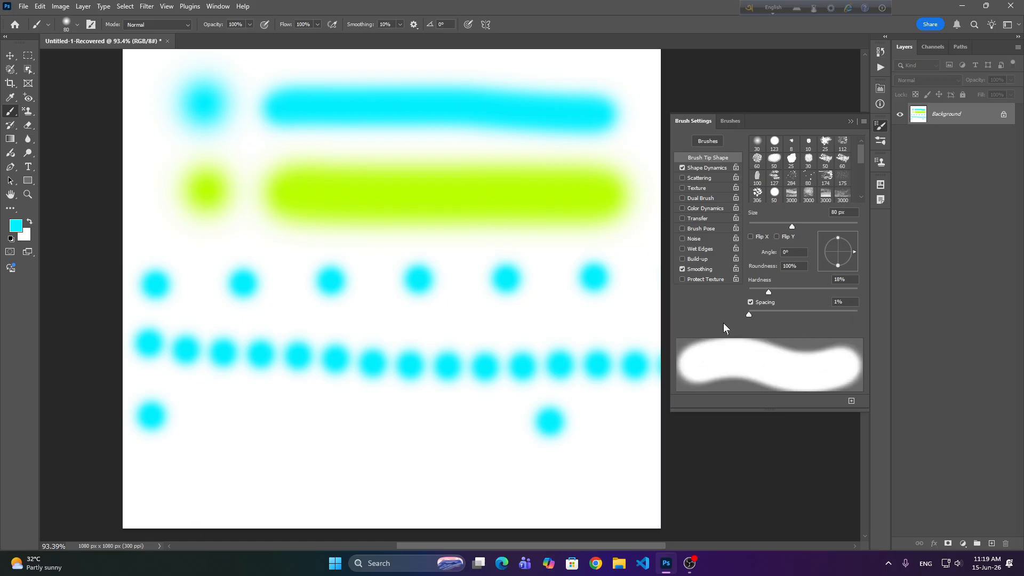
pyautogui.scroll(-2, 446, 324)
pyautogui.moveTo(233, 439); pyautogui.dragTo(520, 438)
pyautogui.moveTo(376, 389); pyautogui.dragTo(149, 395)
# Set the brush spacing to 30% and paint a long cyan stroke across the upper part of the canvas.
pyautogui.moveTo(751, 315)
pyautogui.mouseDown()
pyautogui.moveTo(777, 319)
pyautogui.moveTo(765, 324)
pyautogui.mouseUp()
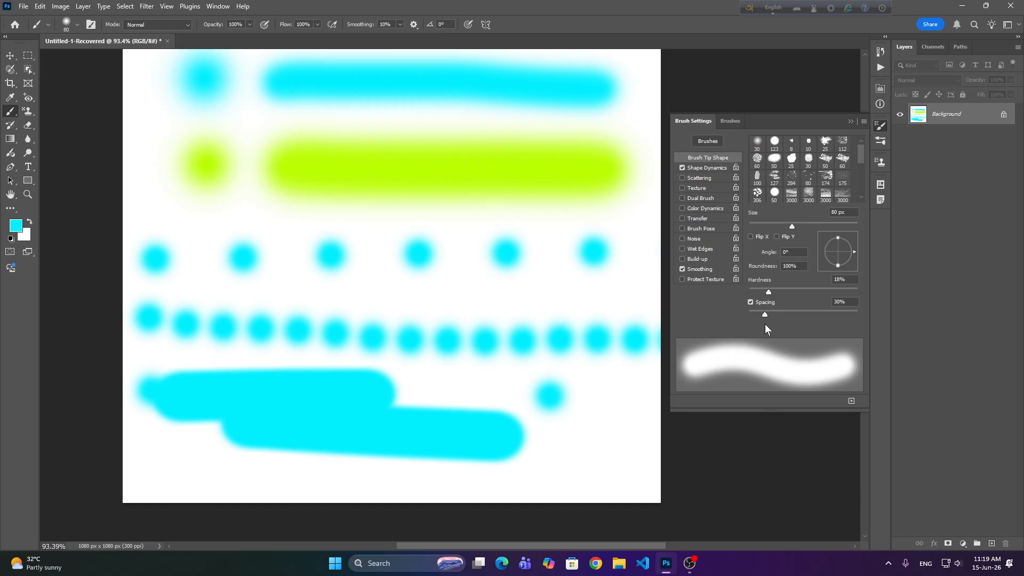
pyautogui.scroll(5, 194, 302)
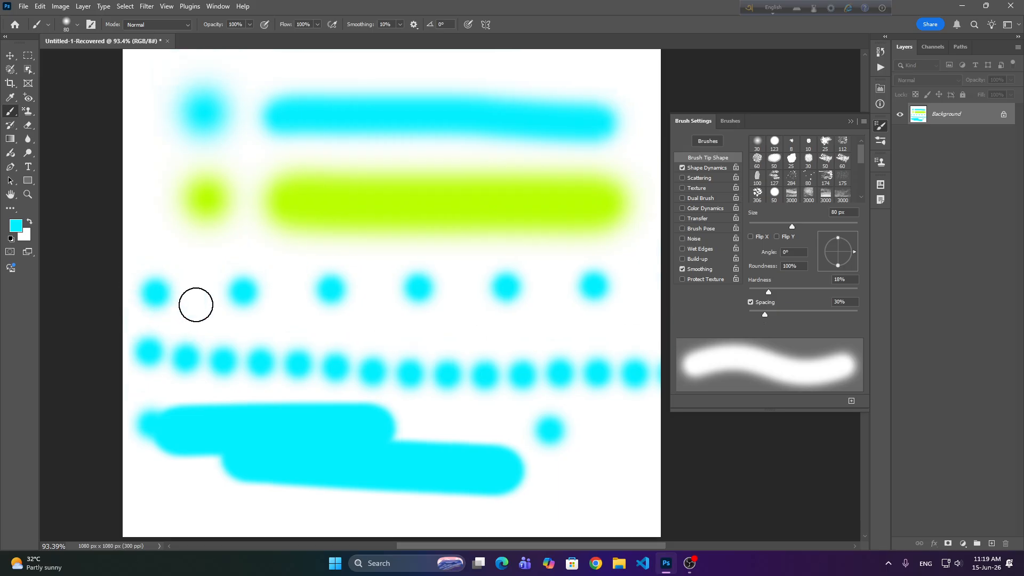
pyautogui.moveTo(178, 139); pyautogui.dragTo(580, 154)
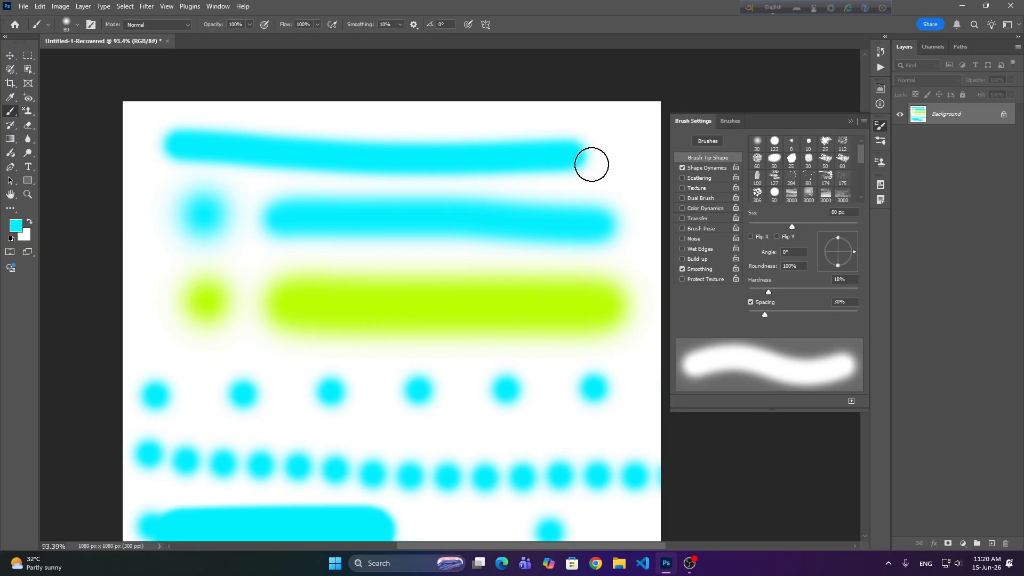
# Undo all remaining dabs and strokes back to a blank white canvas.
pyautogui.hotkey('ctrl', 'z')
pyautogui.hotkey('ctrl', 'z')
pyautogui.hotkey('ctrl', 'z')
pyautogui.hotkey('ctrl', 'z')
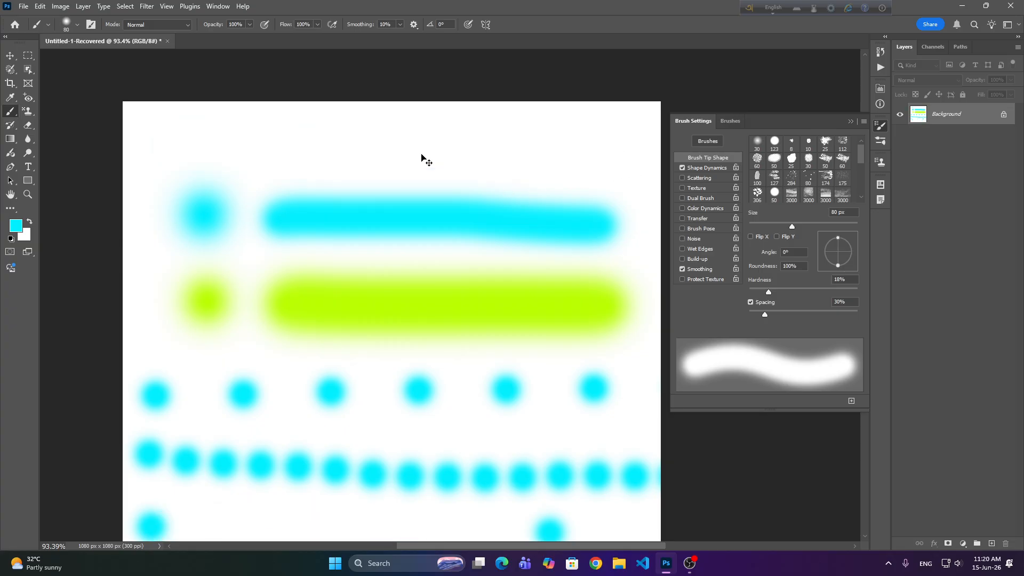
pyautogui.hotkey('ctrl', 'z')
pyautogui.hotkey('ctrl', 'z')
pyautogui.hotkey('ctrl', 'z')
pyautogui.hotkey('ctrl', 'z')
pyautogui.hotkey('ctrl', 'z')
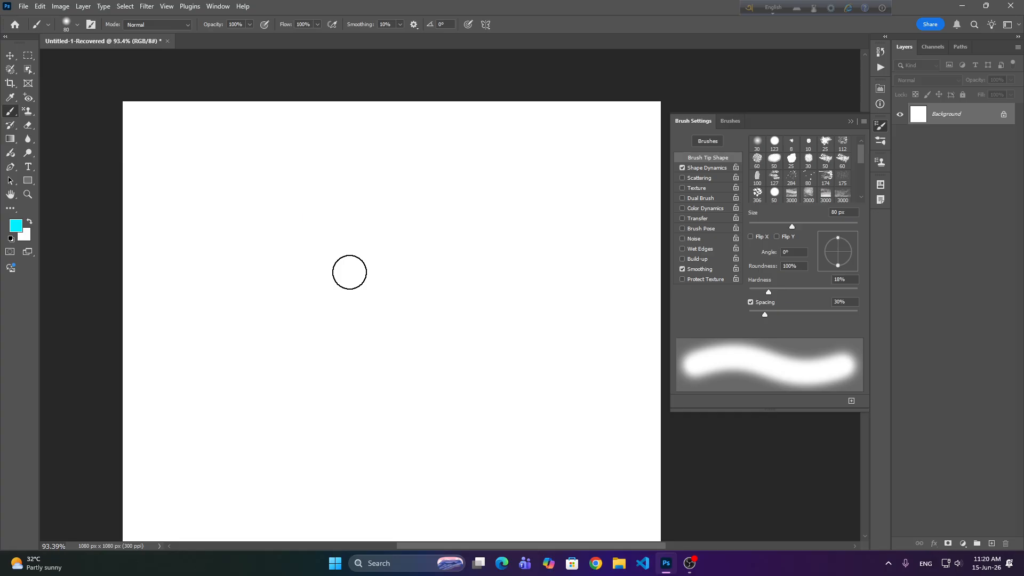
# Enlarge the brush to 150 px.
pyautogui.press(']')
pyautogui.press(']')
pyautogui.press(']')
pyautogui.press(']')
# Flatten the brush tip to 43% roundness and rotate it to an angle of 1°.
pyautogui.click(838, 265)
pyautogui.moveTo(840, 262); pyautogui.dragTo(856, 244)
pyautogui.moveTo(837, 264)
pyautogui.mouseDown()
pyautogui.moveTo(873, 245)
pyautogui.moveTo(879, 253)
pyautogui.mouseUp()
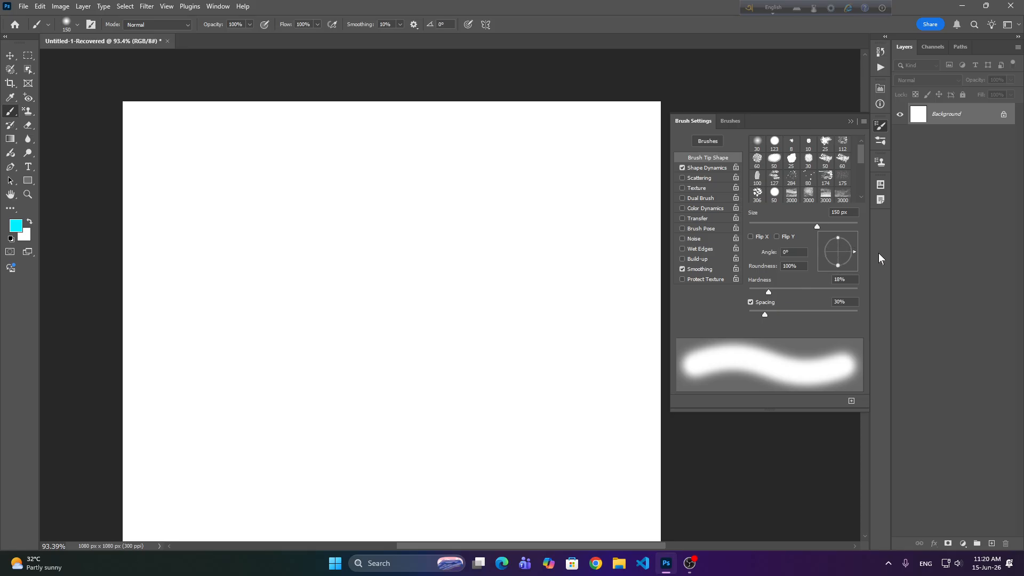
pyautogui.click(837, 236)
pyautogui.click(837, 236)
pyautogui.moveTo(860, 254)
pyautogui.mouseDown()
pyautogui.moveTo(837, 264)
pyautogui.moveTo(849, 252)
pyautogui.mouseUp()
pyautogui.moveTo(846, 265); pyautogui.dragTo(841, 258)
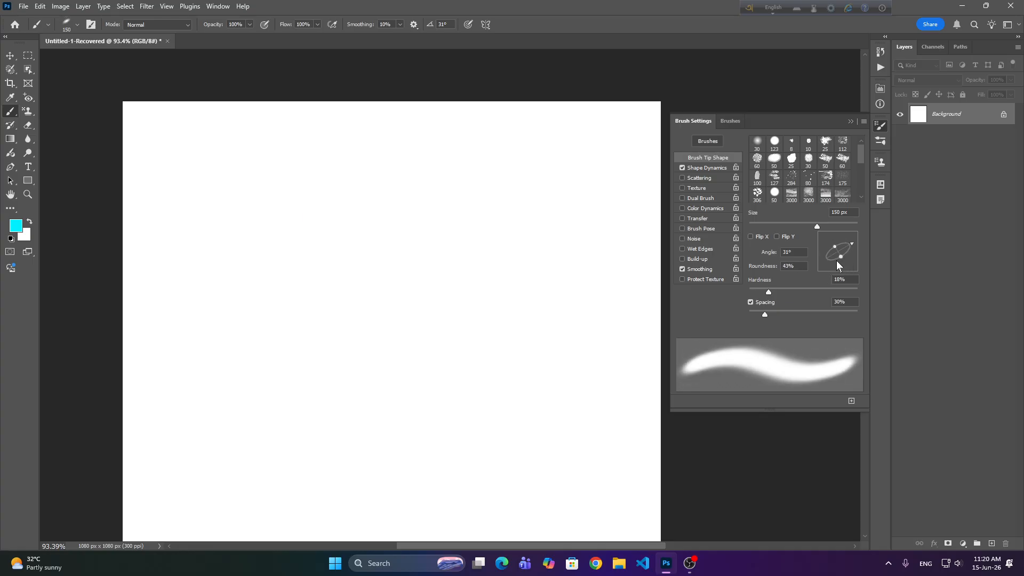
pyautogui.moveTo(853, 244); pyautogui.dragTo(857, 252)
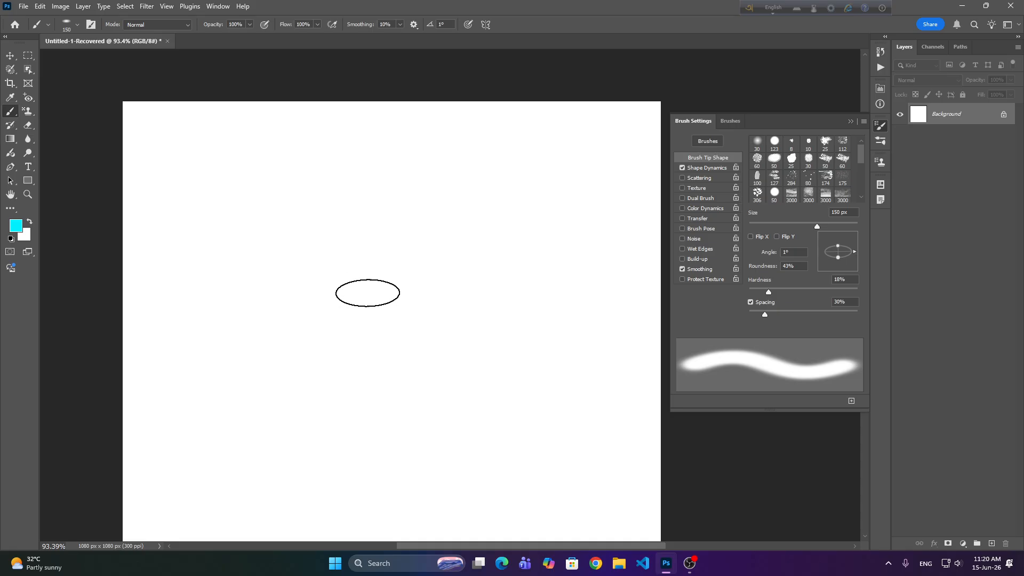
# Paint a cyan dab, a short slanted stroke and a long winding stroke with the elliptical tip.
pyautogui.click(380, 276)
pyautogui.moveTo(500, 224); pyautogui.dragTo(526, 293)
pyautogui.moveTo(190, 171)
pyautogui.mouseDown()
pyautogui.moveTo(188, 284)
pyautogui.moveTo(322, 161)
pyautogui.moveTo(604, 183)
pyautogui.moveTo(640, 161)
pyautogui.mouseUp()
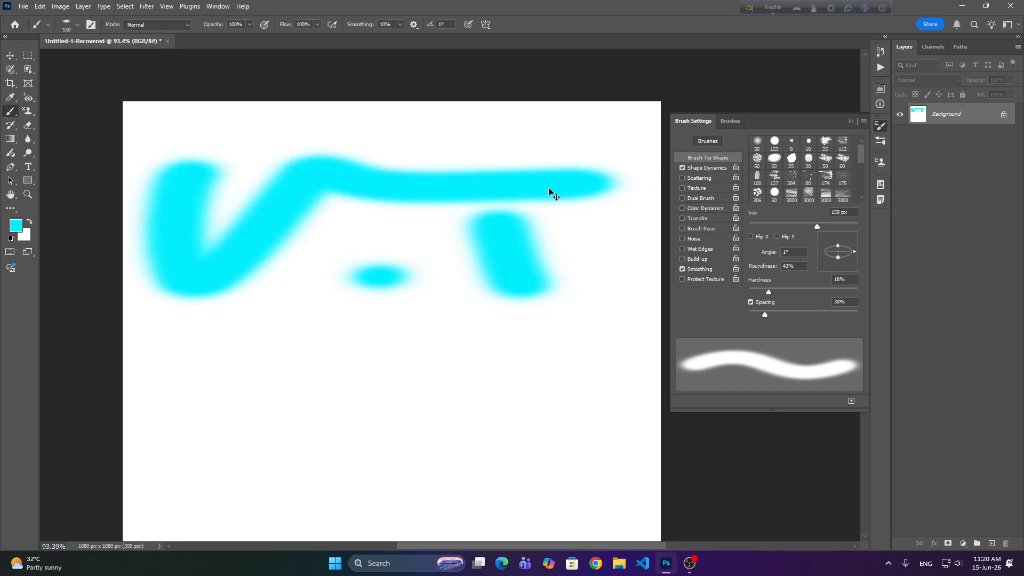
# Undo the three test marks made with the elliptical tip.
pyautogui.hotkey('ctrl', 'z')
pyautogui.hotkey('ctrl', 'z')
pyautogui.hotkey('ctrl', 'z')
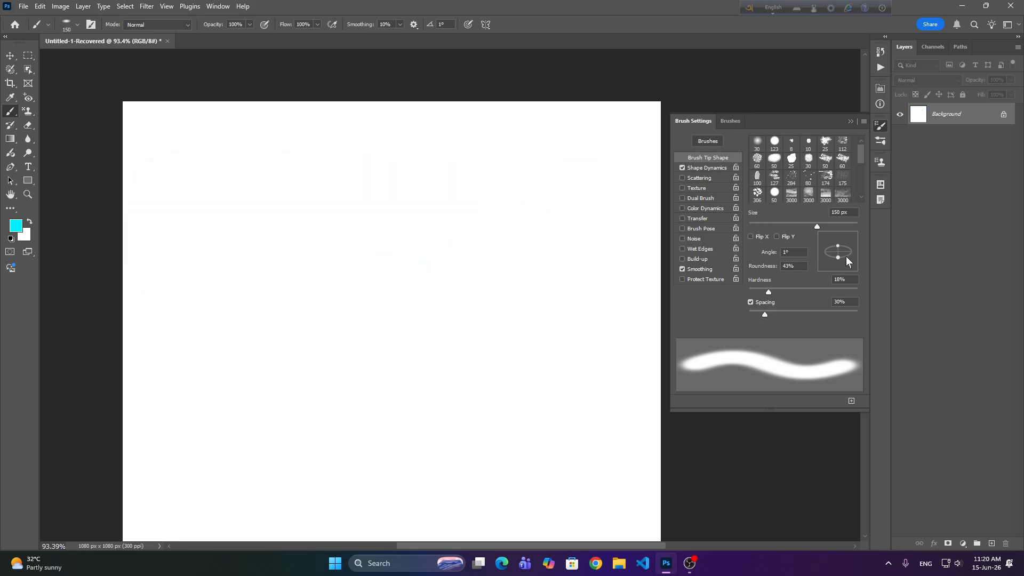
# Rotate the brush tip to an angle of -9° and set its roundness to 100%.
pyautogui.moveTo(837, 257)
pyautogui.mouseDown()
pyautogui.moveTo(863, 248)
pyautogui.moveTo(855, 255)
pyautogui.mouseUp()
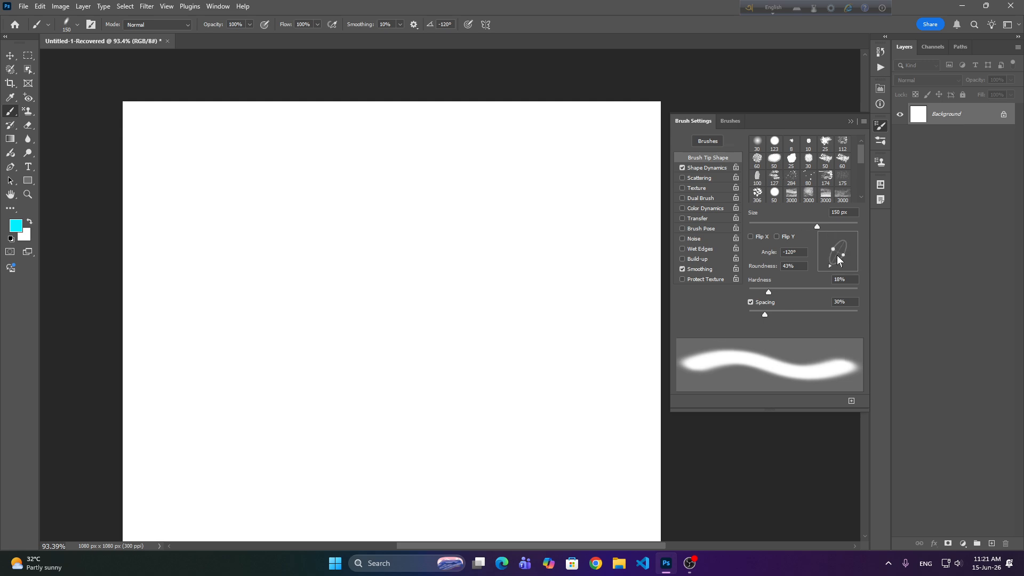
pyautogui.moveTo(837, 255)
pyautogui.mouseDown()
pyautogui.moveTo(845, 257)
pyautogui.moveTo(836, 265)
pyautogui.mouseUp()
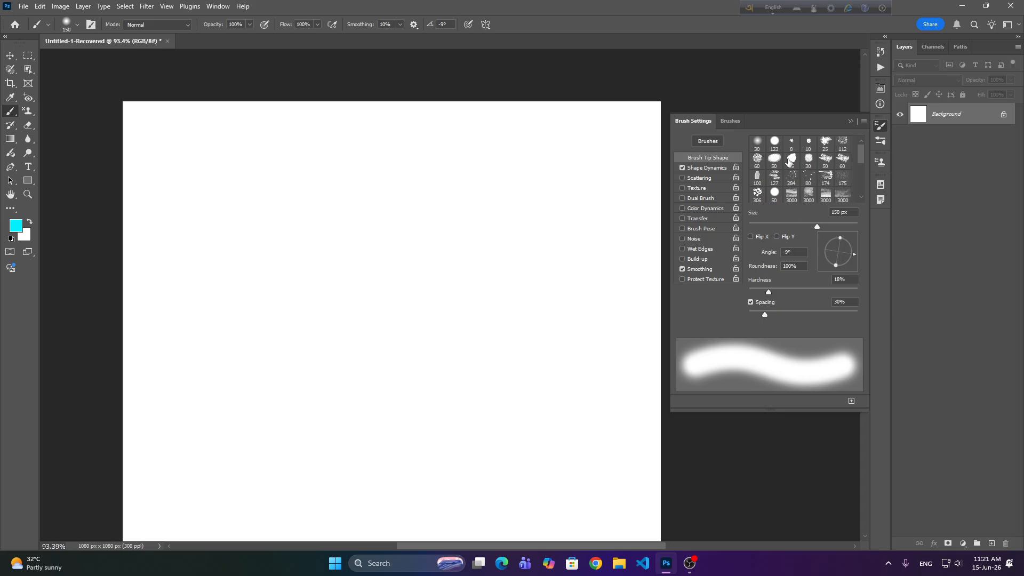
# Choose the soft round 30 px brush tip with 0% hardness and enlarge the brush to 200 px.
pyautogui.click(760, 146)
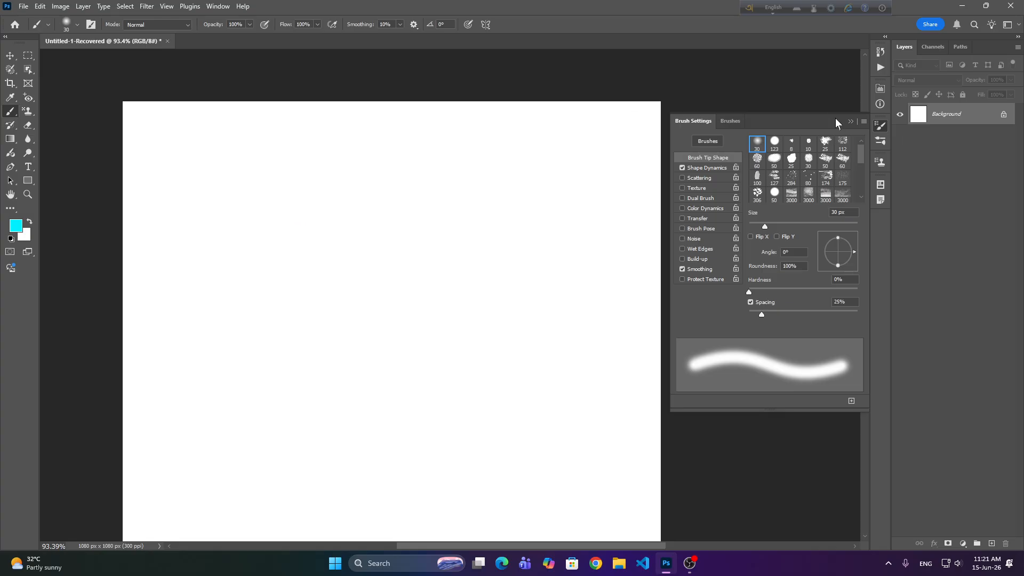
pyautogui.click(851, 122)
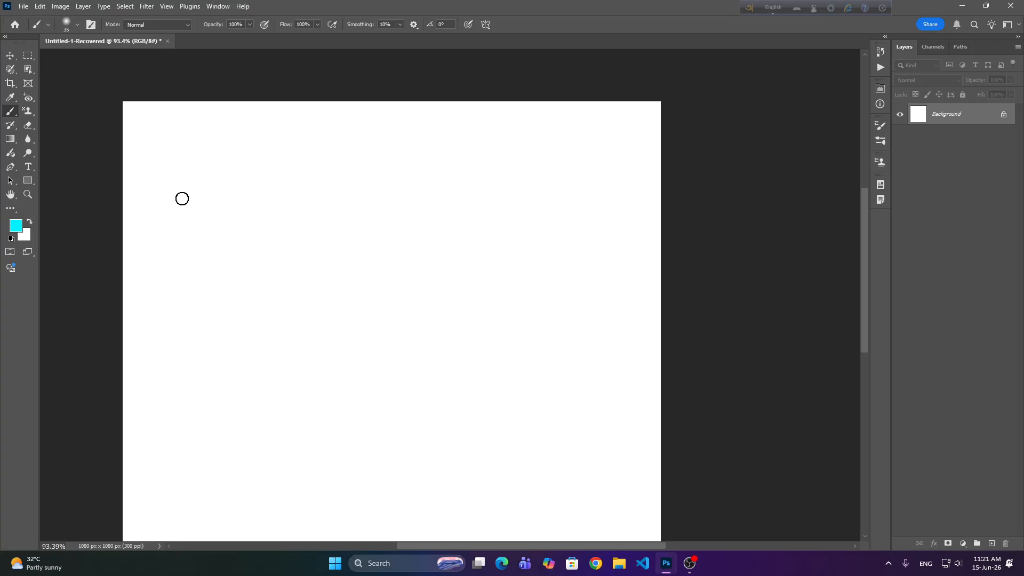
pyautogui.press(']')
pyautogui.press(']')
pyautogui.press(']')
pyautogui.press(']')
pyautogui.press(']')
pyautogui.press(']')
pyautogui.press(']')
pyautogui.press(']')
pyautogui.press(']')
pyautogui.press(']')
pyautogui.press(']')
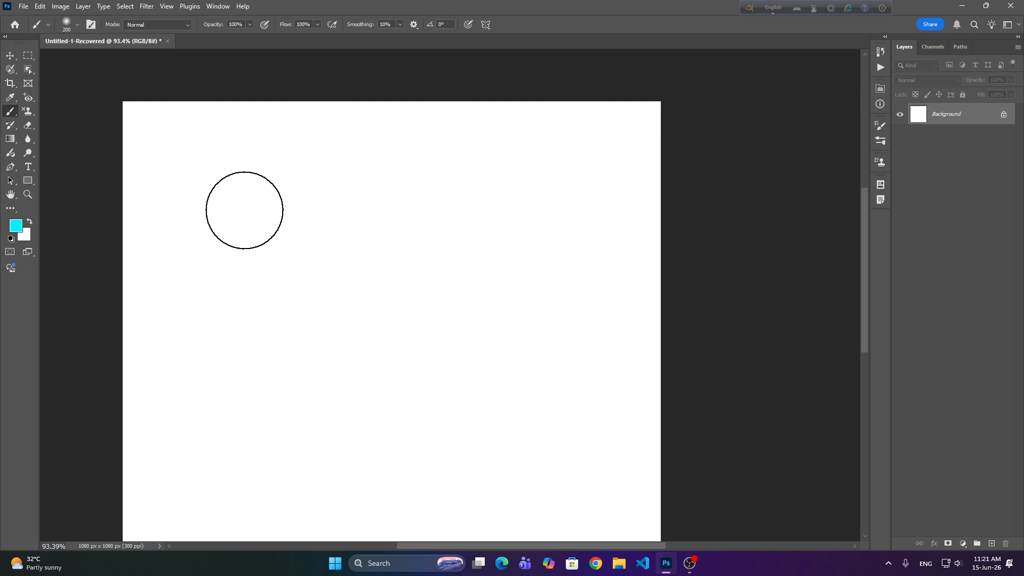
# Paint a column of soft cyan dabs on the canvas using 100%, 40%, 1% and 9% flow.
pyautogui.click(244, 210)
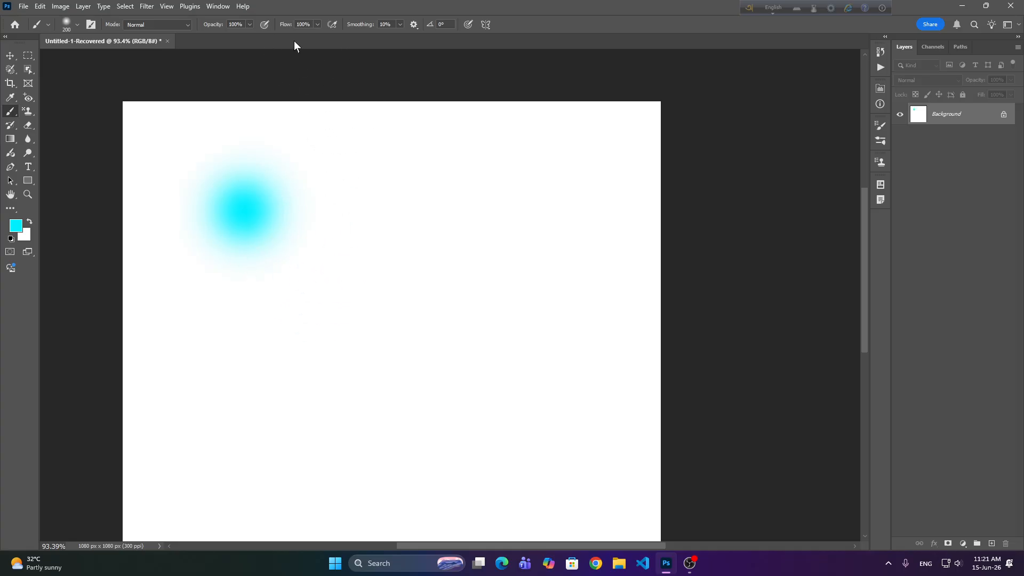
pyautogui.moveTo(286, 28); pyautogui.dragTo(255, 41)
pyautogui.click(250, 335)
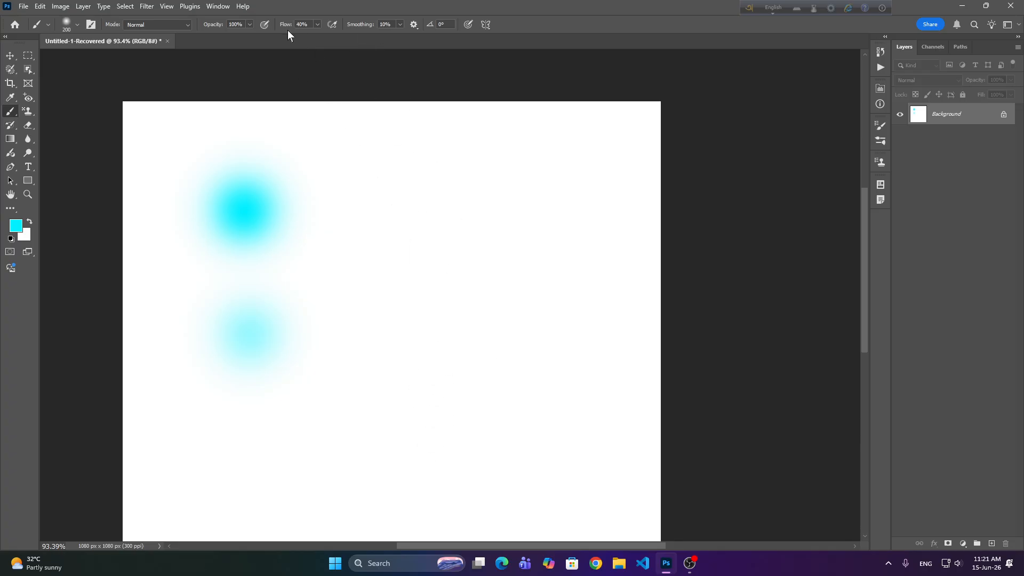
pyautogui.moveTo(287, 30); pyautogui.dragTo(257, 37)
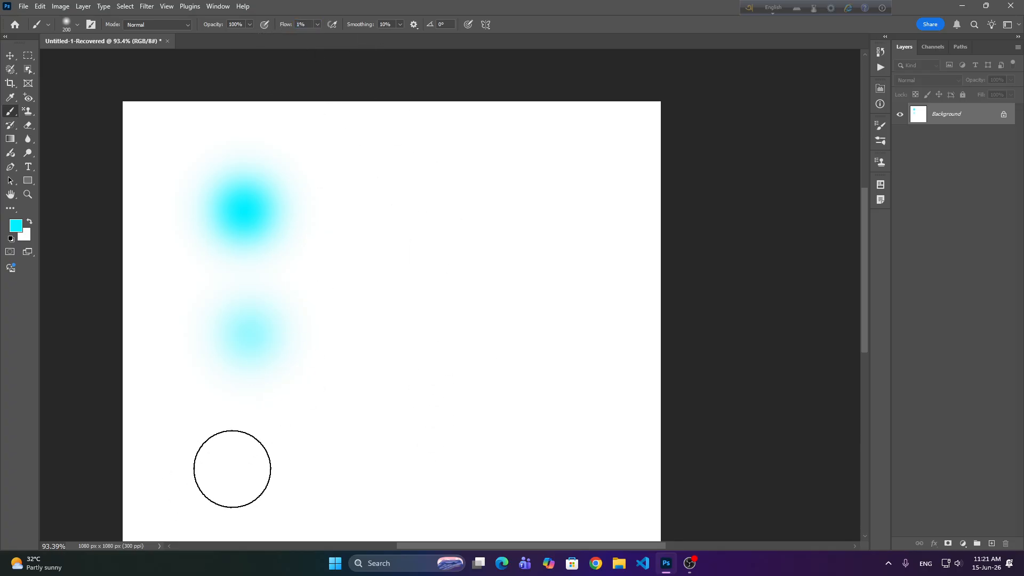
pyautogui.click(245, 442)
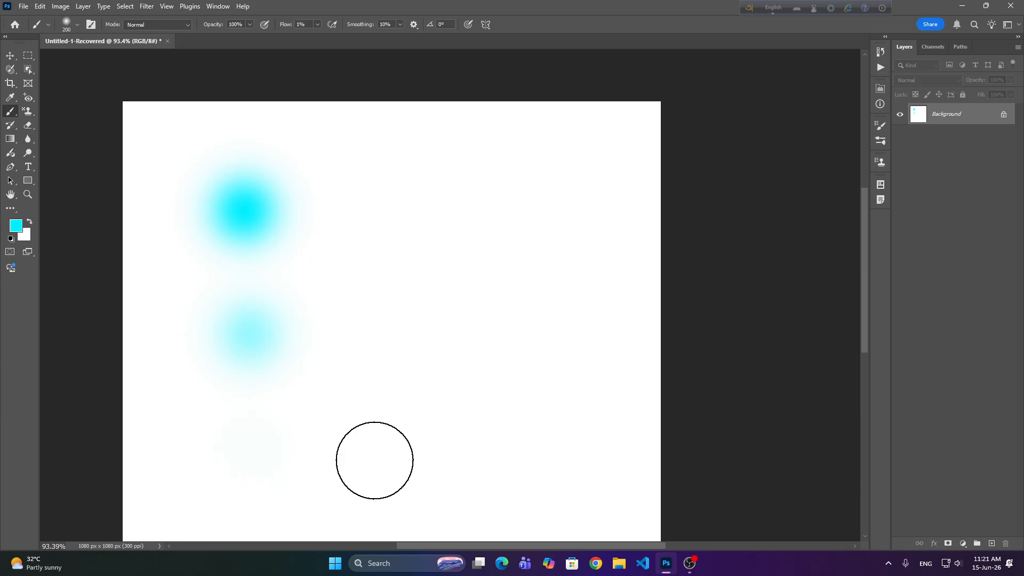
pyautogui.moveTo(287, 28); pyautogui.dragTo(291, 25)
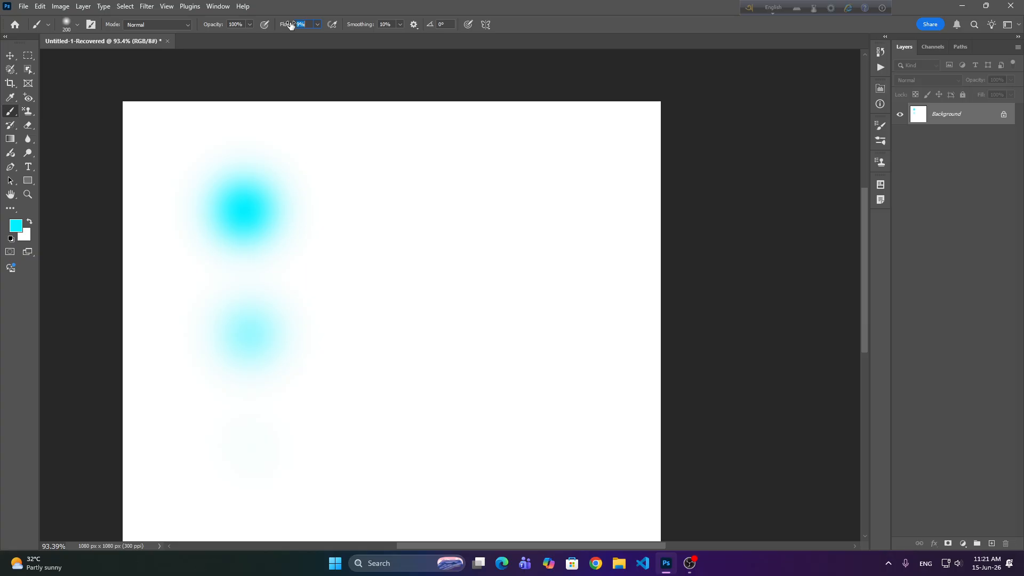
pyautogui.moveTo(251, 471); pyautogui.dragTo(254, 464)
# Restore the flow to 100% and paint a second column of cyan dabs using 100%, 44%, 1% and 8% opacity.
pyautogui.moveTo(289, 22)
pyautogui.mouseDown()
pyautogui.moveTo(347, 38)
pyautogui.moveTo(452, 42)
pyautogui.mouseUp()
pyautogui.moveTo(213, 27)
pyautogui.mouseDown()
pyautogui.moveTo(170, 31)
pyautogui.moveTo(244, 48)
pyautogui.moveTo(379, 55)
pyautogui.mouseUp()
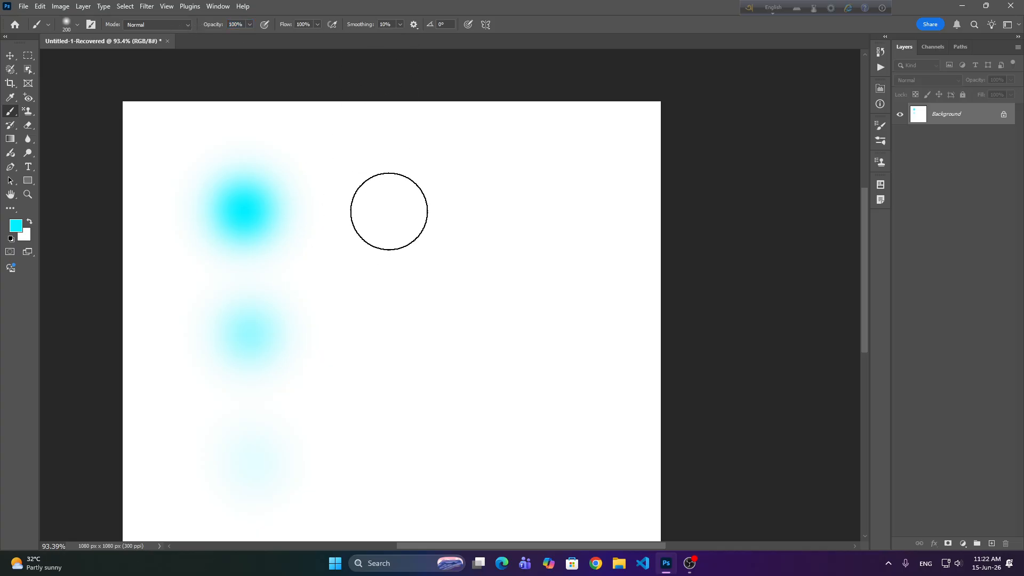
pyautogui.click(387, 211)
pyautogui.moveTo(213, 25); pyautogui.dragTo(183, 27)
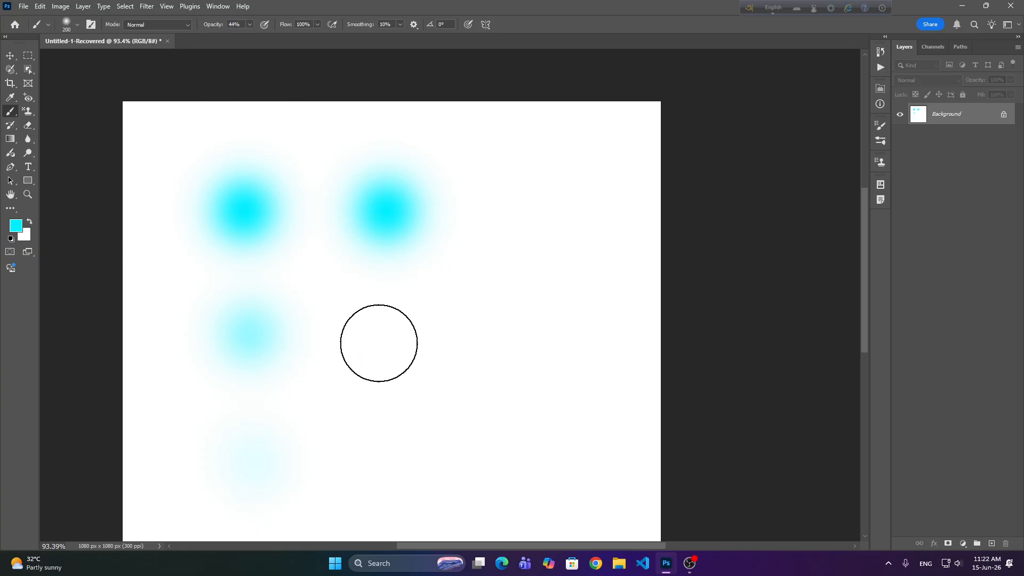
pyautogui.click(392, 347)
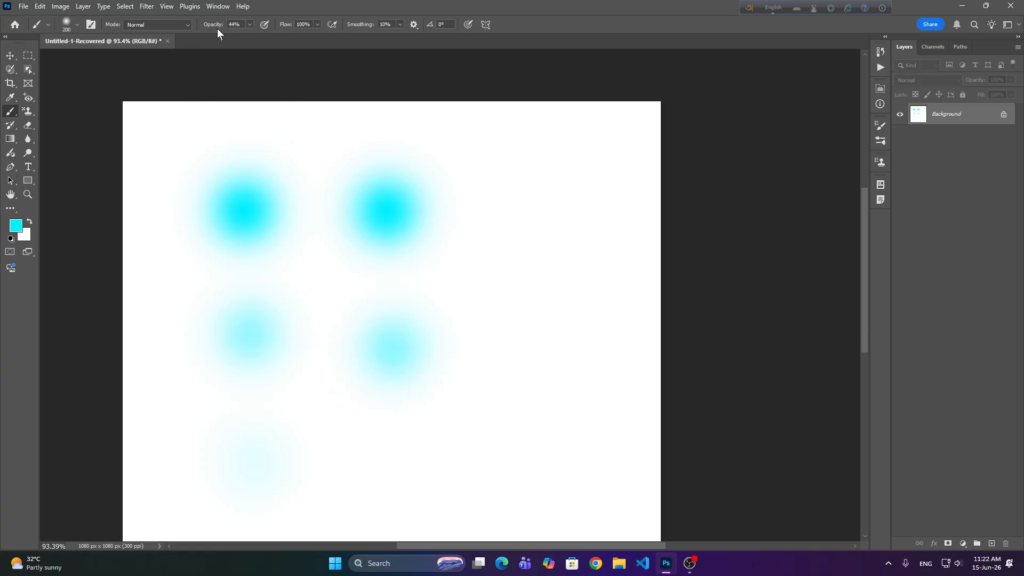
pyautogui.moveTo(214, 27); pyautogui.dragTo(174, 36)
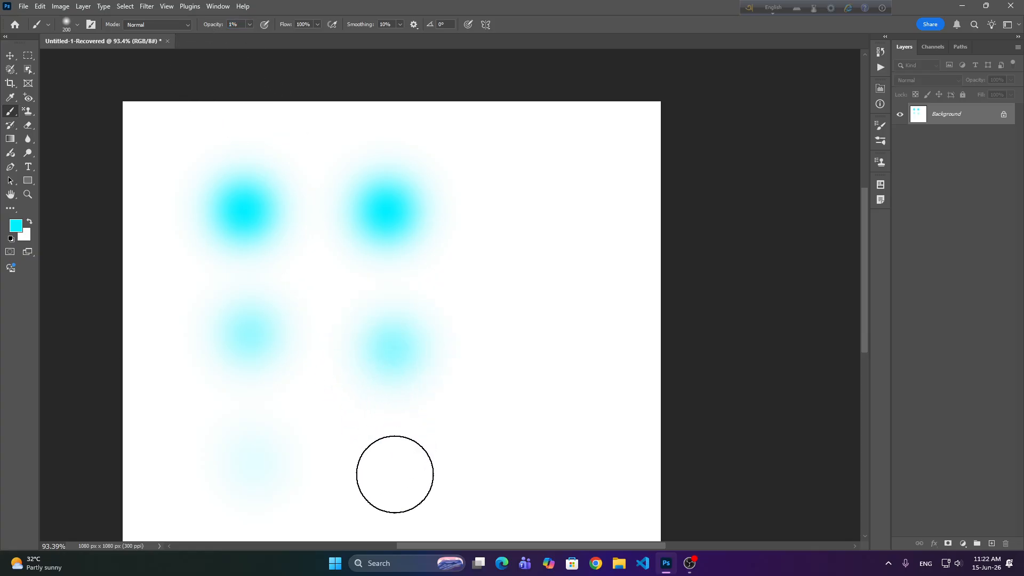
pyautogui.click(395, 475)
pyautogui.moveTo(214, 28); pyautogui.dragTo(217, 26)
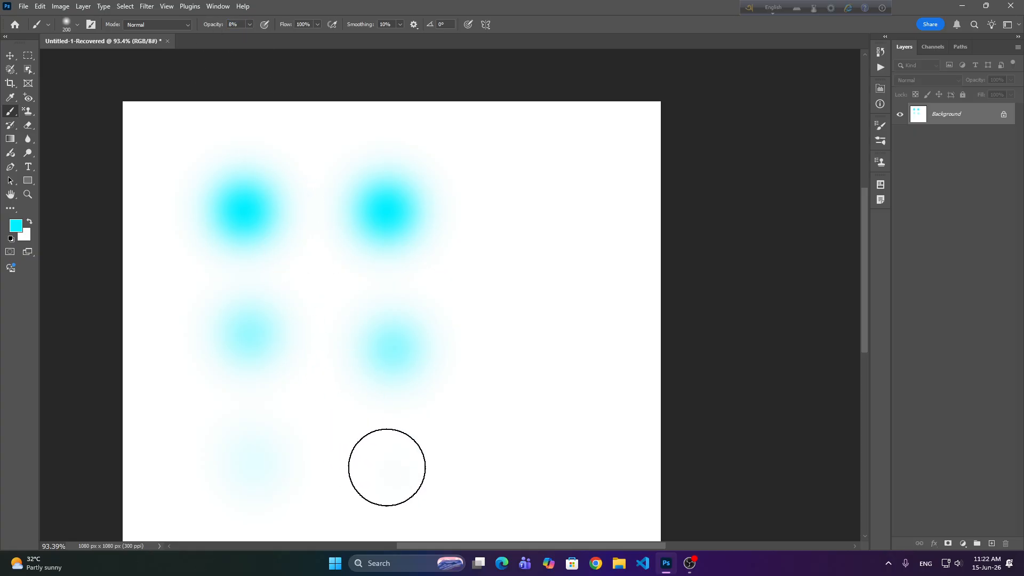
pyautogui.click(389, 470)
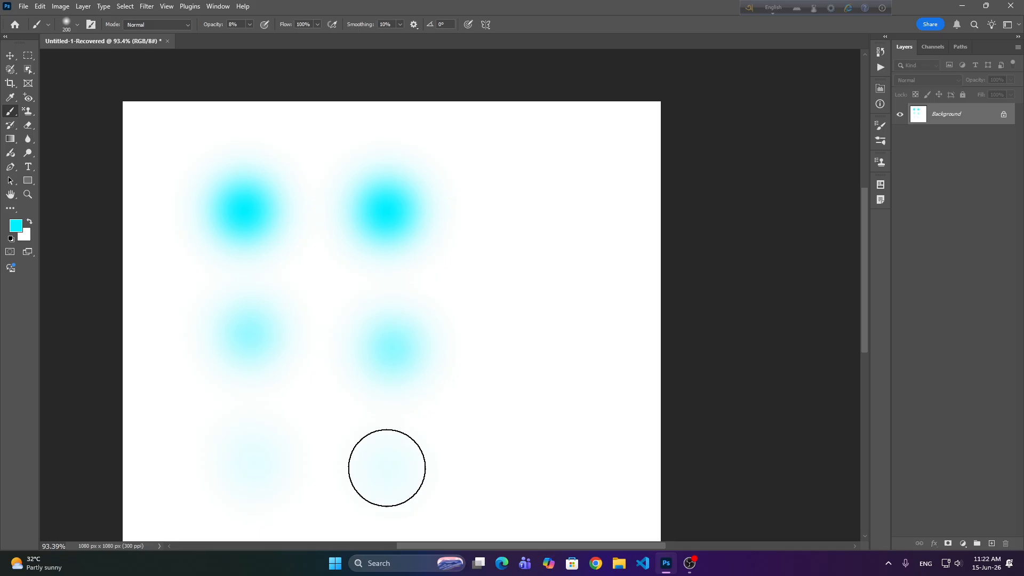
pyautogui.click(597, 563)
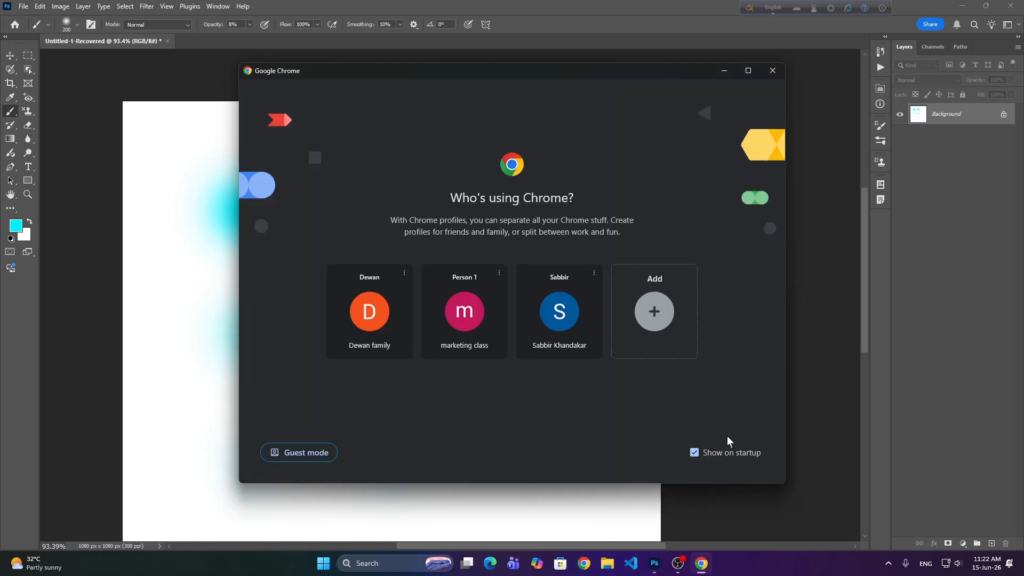
pyautogui.click(773, 70)
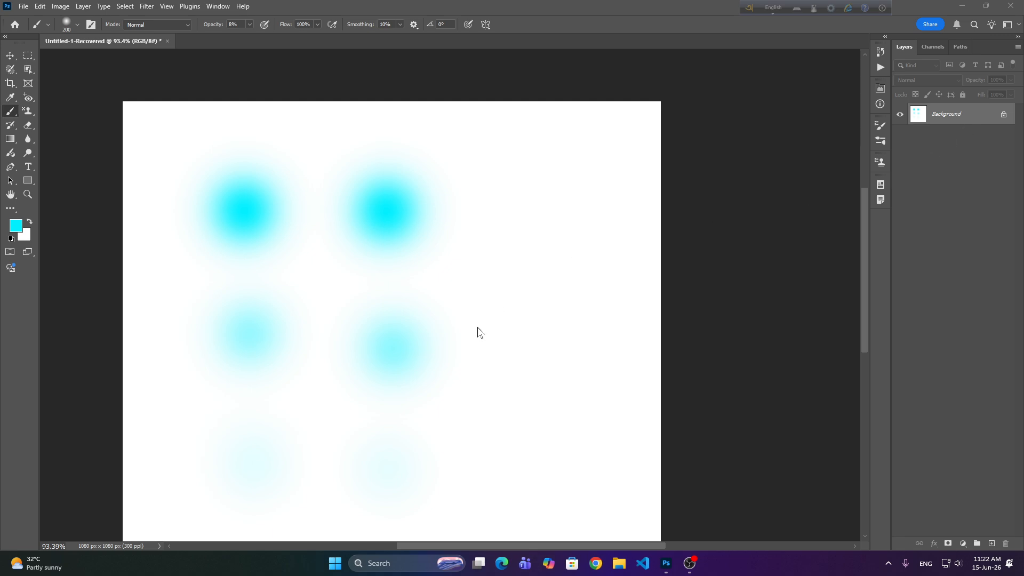
# Undo all the flow and opacity test dabs back to a blank canvas.
pyautogui.click(487, 291)
pyautogui.hotkey('ctrl', 'z')
pyautogui.hotkey('ctrl', 'z')
pyautogui.hotkey('ctrl', 'z')
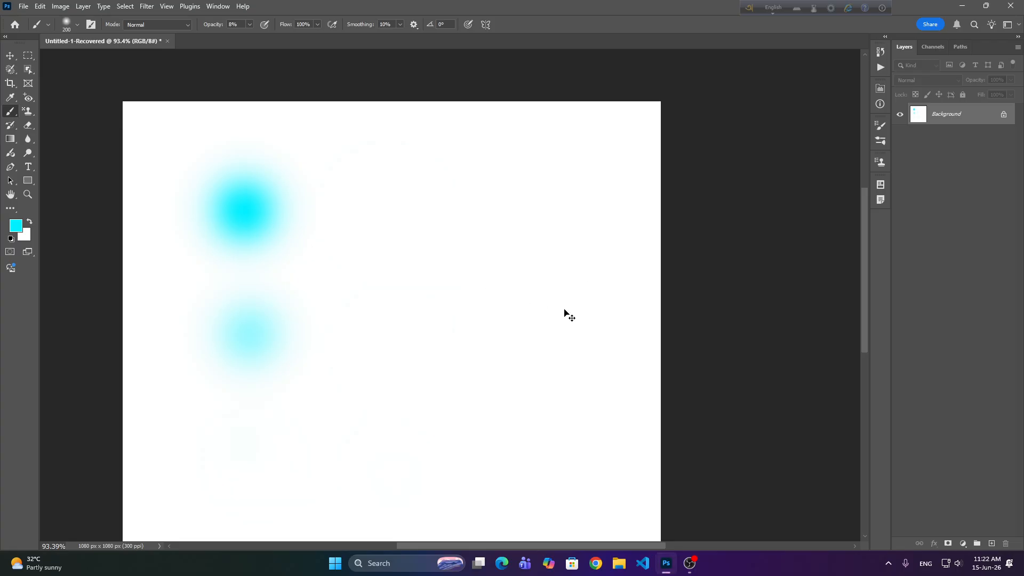
pyautogui.hotkey('ctrl', 'z')
pyautogui.hotkey('ctrl', 'z')
# Restore the brush opacity to 100% and add a new empty layer above the Background.
pyautogui.keyDown('alt'); pyautogui.scroll(-2, 258, 224); pyautogui.keyUp('alt')
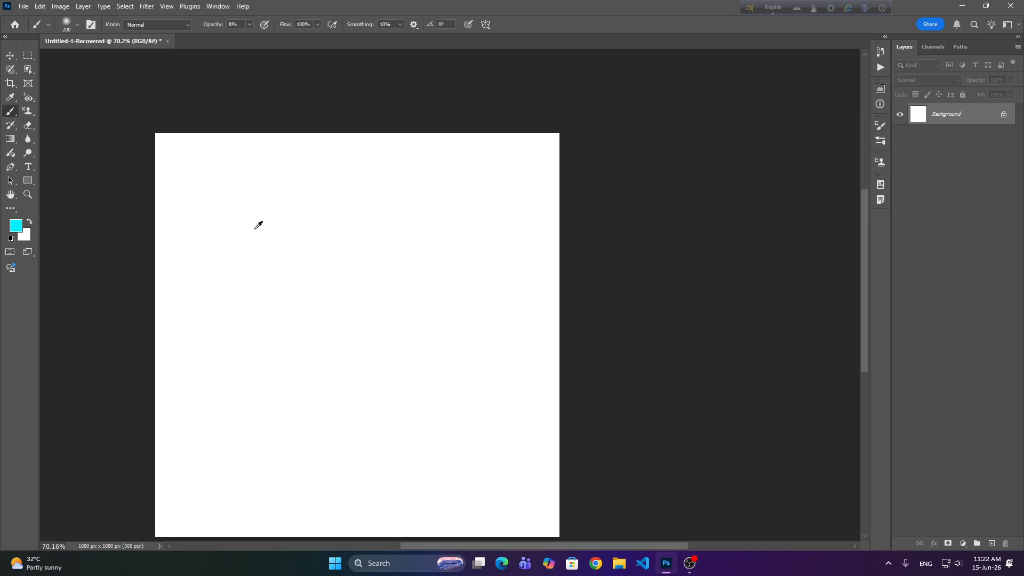
pyautogui.keyDown('alt'); pyautogui.scroll(2, 258, 224); pyautogui.keyUp('alt')
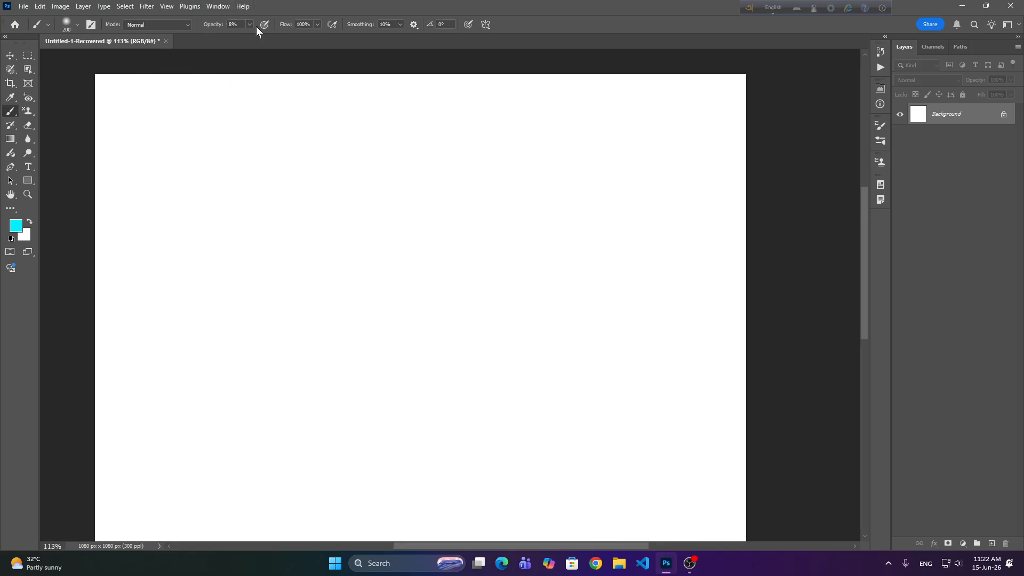
pyautogui.moveTo(206, 25); pyautogui.dragTo(292, 30)
pyautogui.click(993, 544)
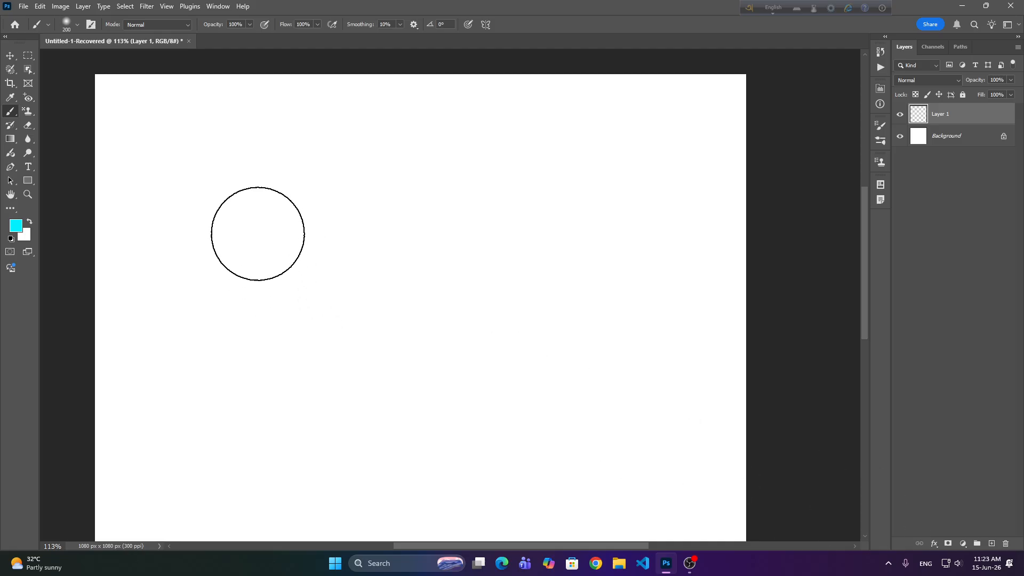
# Set the brush hardness to 47% and paint one cyan dab on the new layer.
pyautogui.click(77, 24)
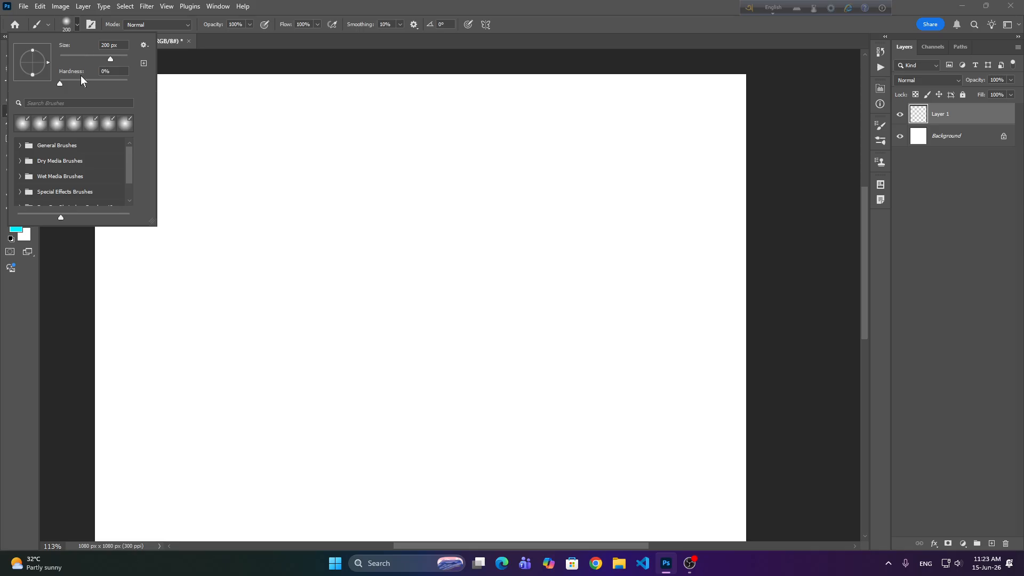
pyautogui.moveTo(83, 78); pyautogui.dragTo(91, 79)
pyautogui.press('Return')
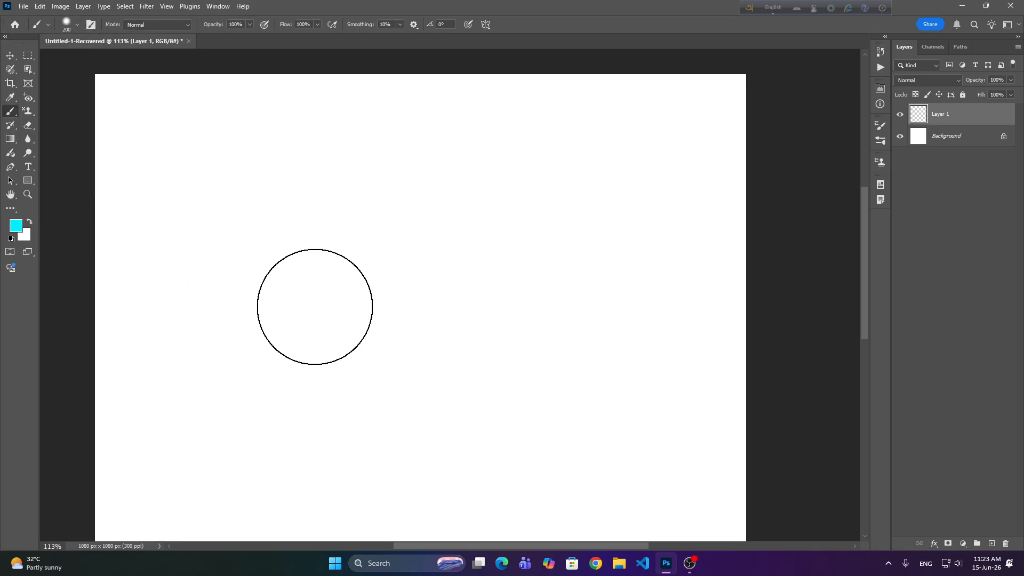
pyautogui.click(314, 307)
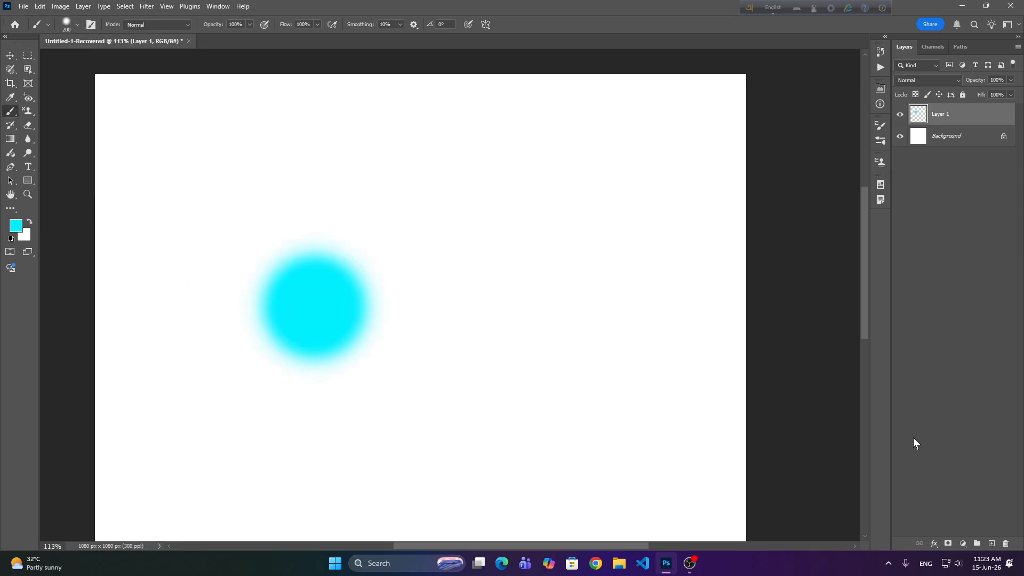
# Reposition the cyan dab on its own layer toward the upper middle of the canvas with the Move tool.
pyautogui.click(10, 55)
pyautogui.moveTo(316, 325)
pyautogui.mouseDown()
pyautogui.moveTo(412, 190)
pyautogui.moveTo(711, 142)
pyautogui.moveTo(220, 149)
pyautogui.moveTo(141, 409)
pyautogui.moveTo(693, 474)
pyautogui.moveTo(631, 539)
pyautogui.mouseUp()
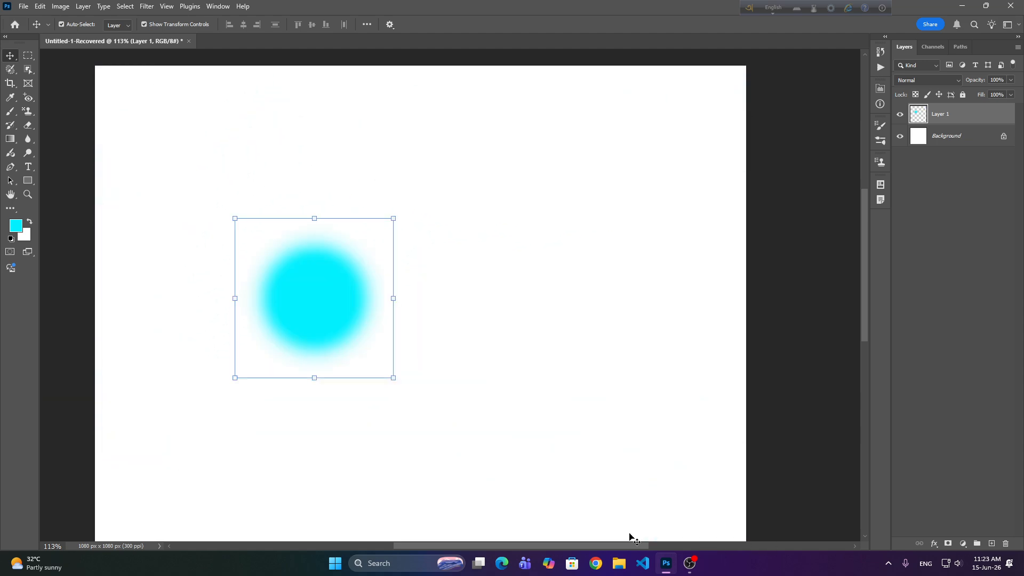
pyautogui.moveTo(377, 302); pyautogui.dragTo(398, 163)
# Delete Layer 1 with the cyan dab, keeping only the Background.
pyautogui.click(971, 137)
pyautogui.click(938, 118)
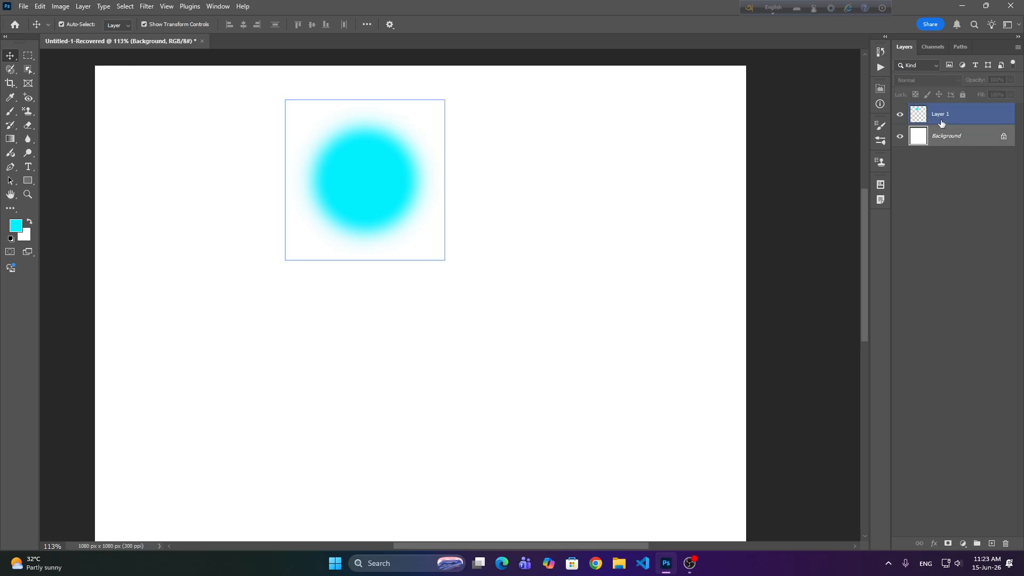
pyautogui.press('Delete')
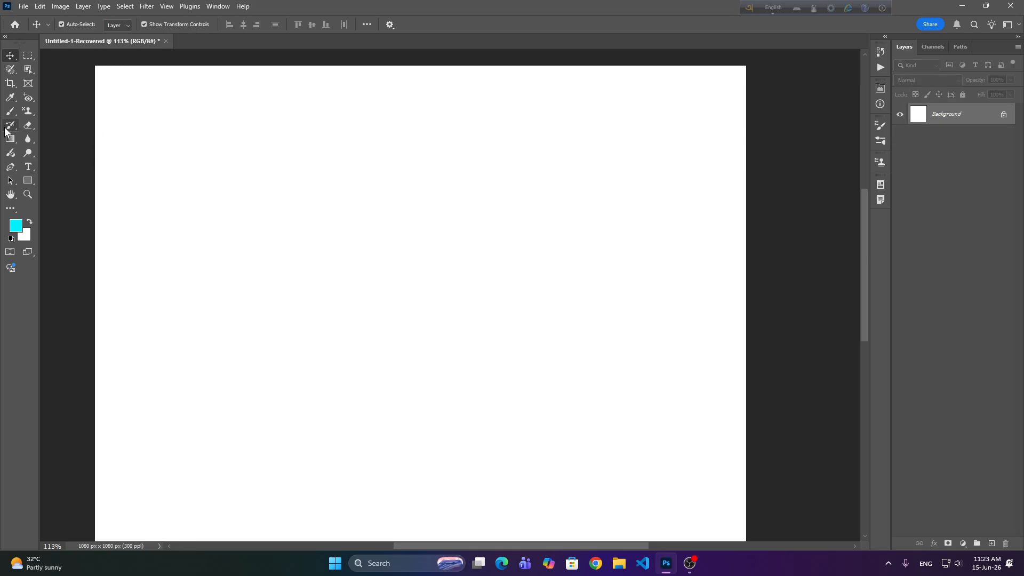
# Paint a cyan dab directly on the Background layer and try to move it, declining the conversion to a normal layer.
pyautogui.click(10, 111)
pyautogui.click(377, 286)
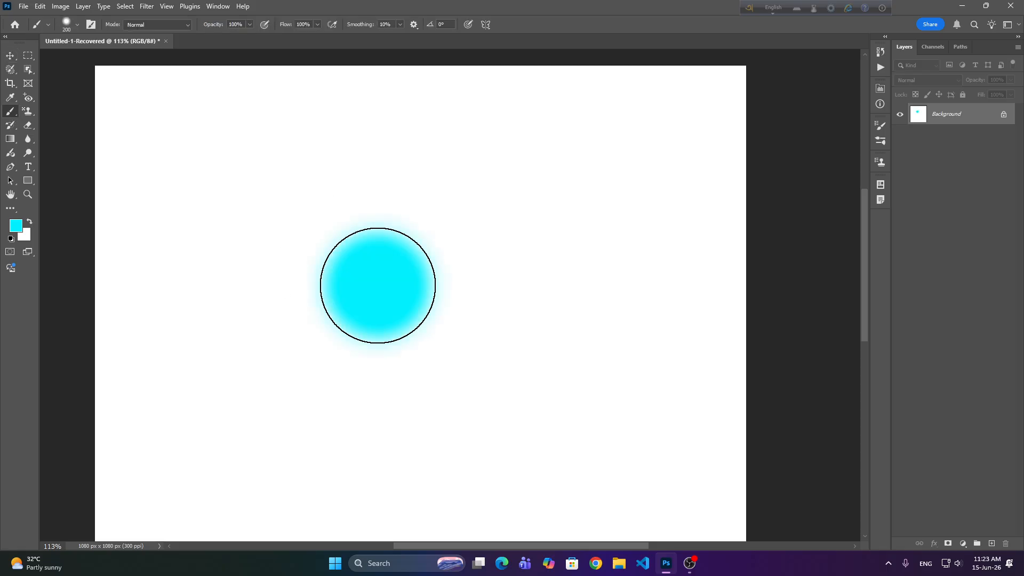
pyautogui.click(10, 55)
pyautogui.moveTo(382, 286); pyautogui.dragTo(418, 224)
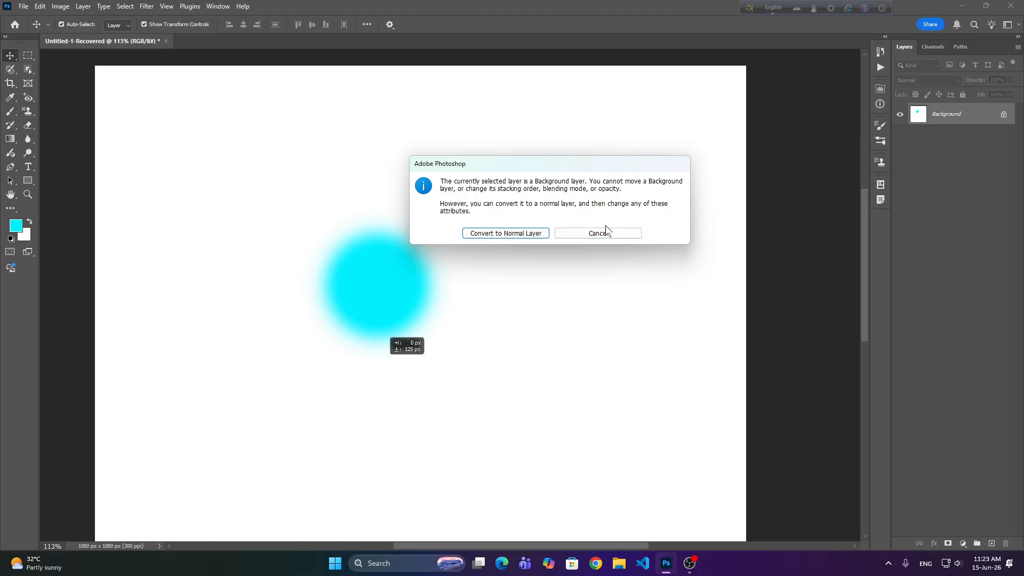
pyautogui.click(591, 233)
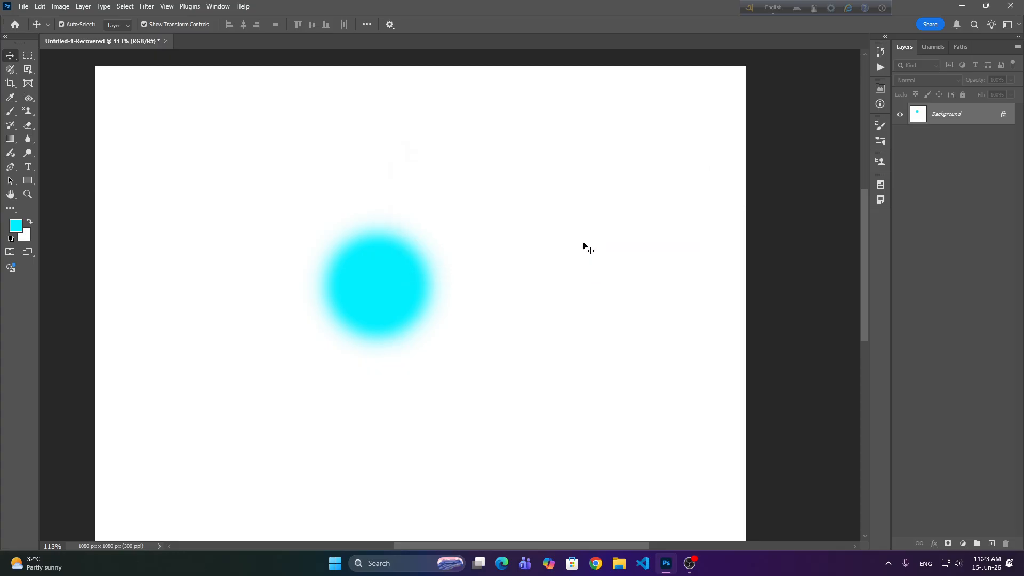
# Try moving the dab again by converting the Background to a normal layer, and undo back to the blank Background.
pyautogui.moveTo(418, 290); pyautogui.dragTo(613, 331)
pyautogui.click(505, 233)
pyautogui.hotkey('ctrl', 'z')
pyautogui.hotkey('ctrl', 'z')
pyautogui.hotkey('ctrl', 'z')
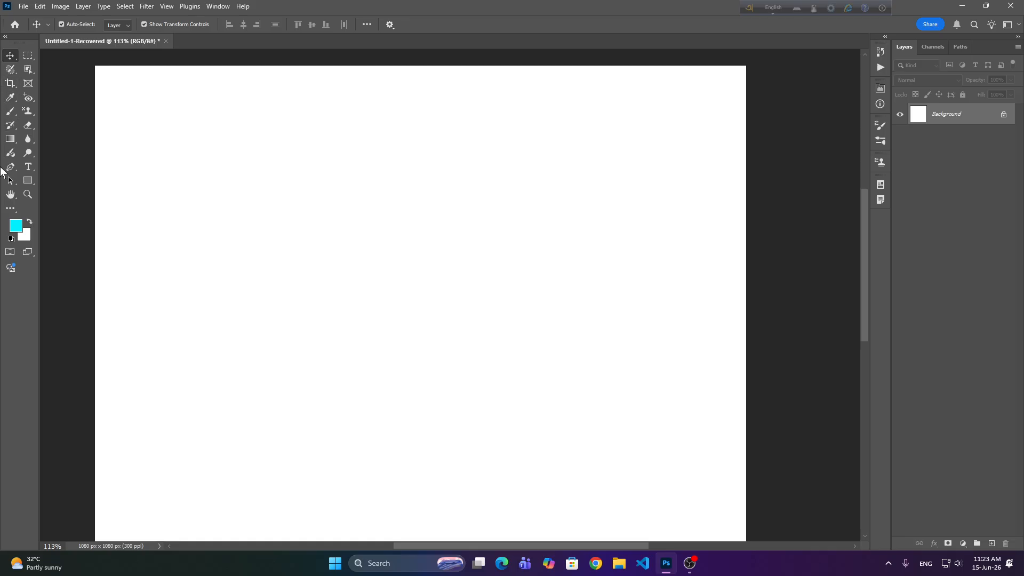
# Set the foreground color to black (#000000).
pyautogui.click(18, 230)
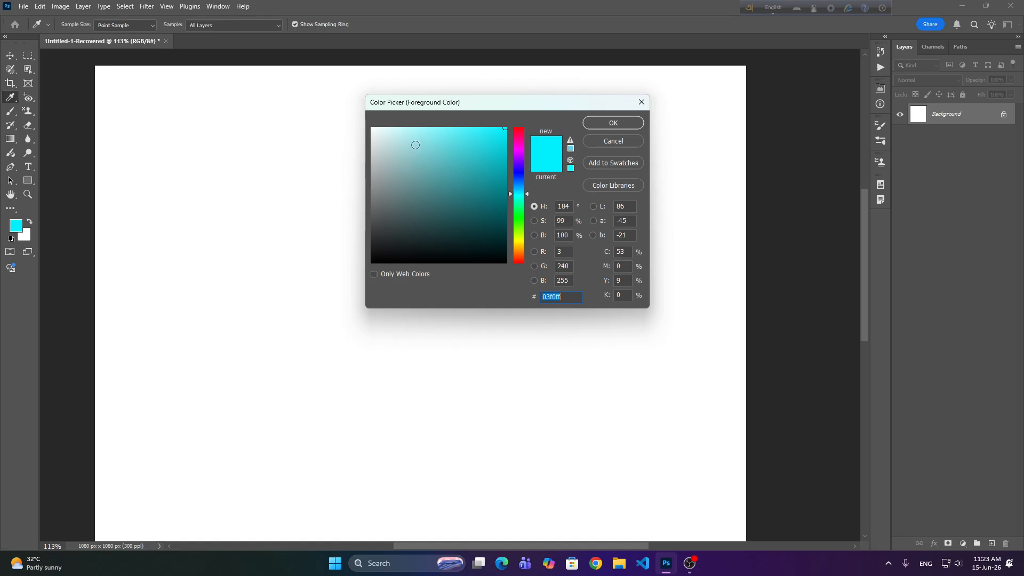
pyautogui.moveTo(419, 132); pyautogui.dragTo(346, 273)
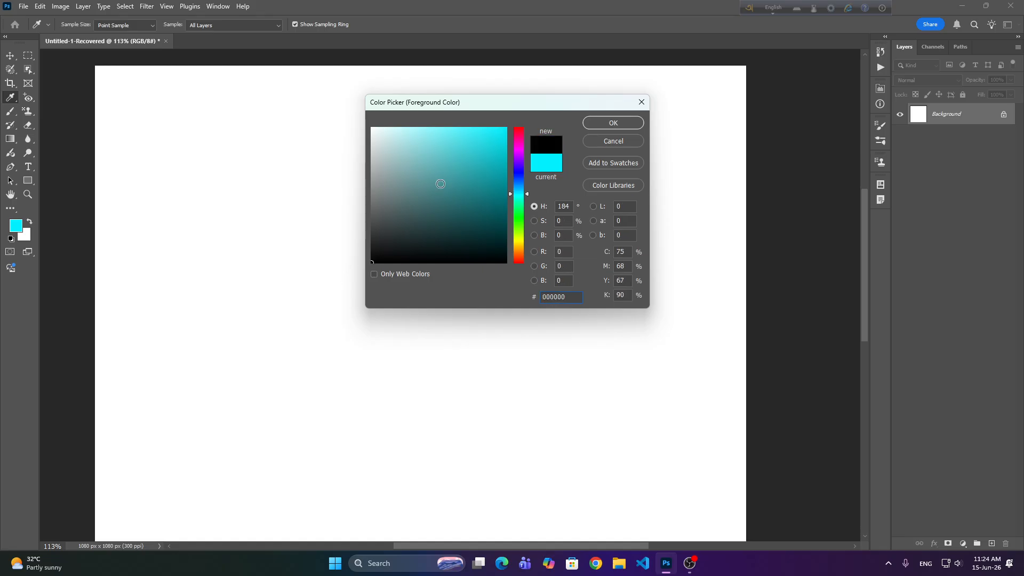
pyautogui.click(605, 122)
pyautogui.press('v')
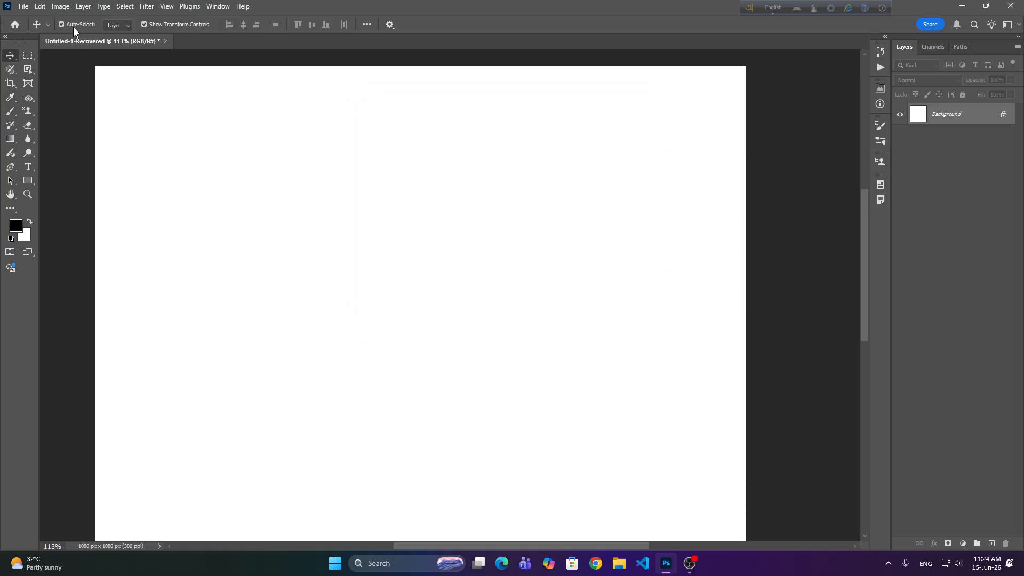
# Activate the Brush tool again and review its size and hardness settings.
pyautogui.click(10, 112)
pyautogui.click(77, 24)
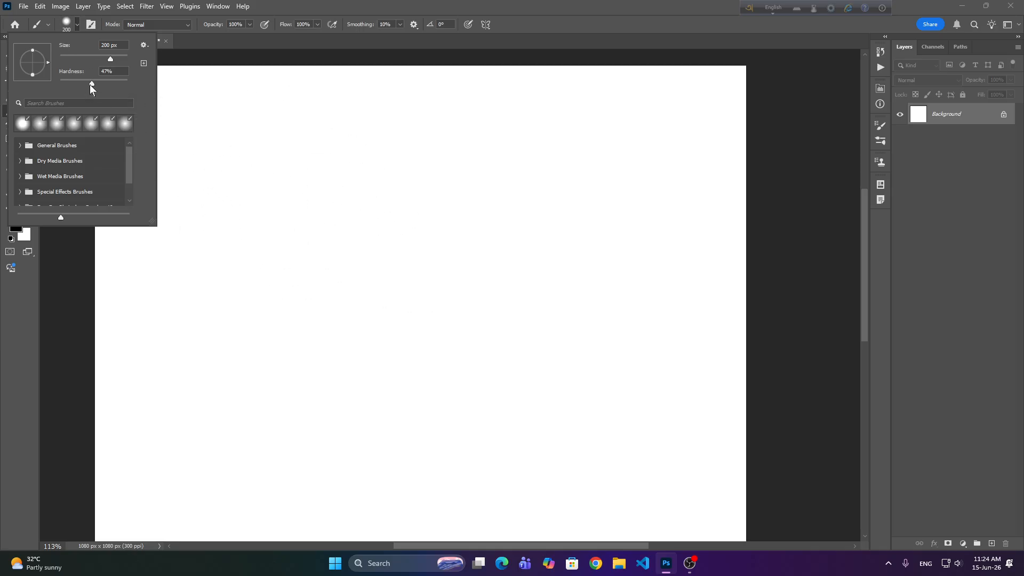
pyautogui.click(76, 22)
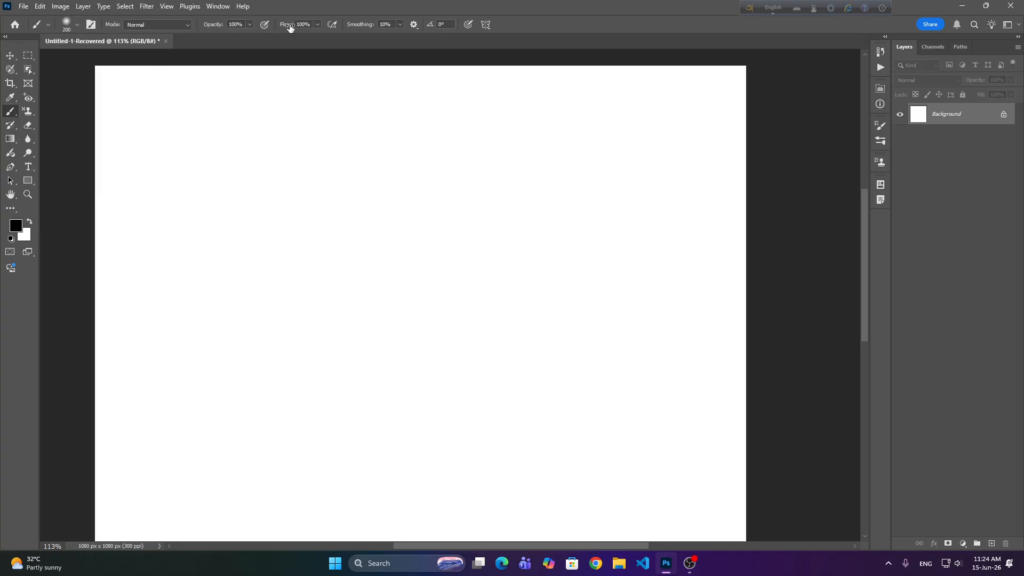
# Lower the brush flow to 80%, paint a test dab in black on the Background, and undo the dab.
pyautogui.moveTo(283, 28); pyautogui.dragTo(275, 32)
pyautogui.click(355, 291)
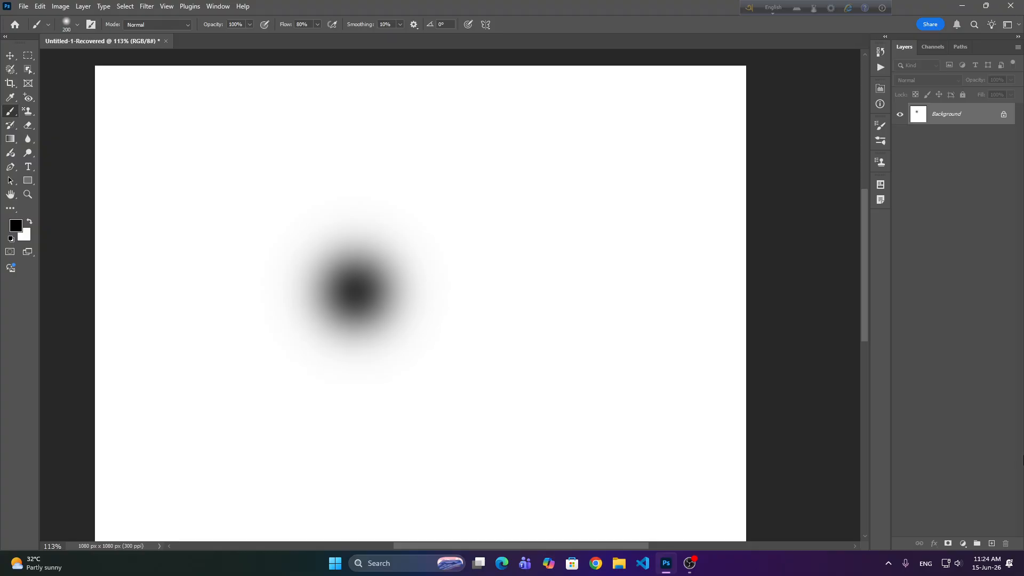
pyautogui.hotkey('ctrl', 'z')
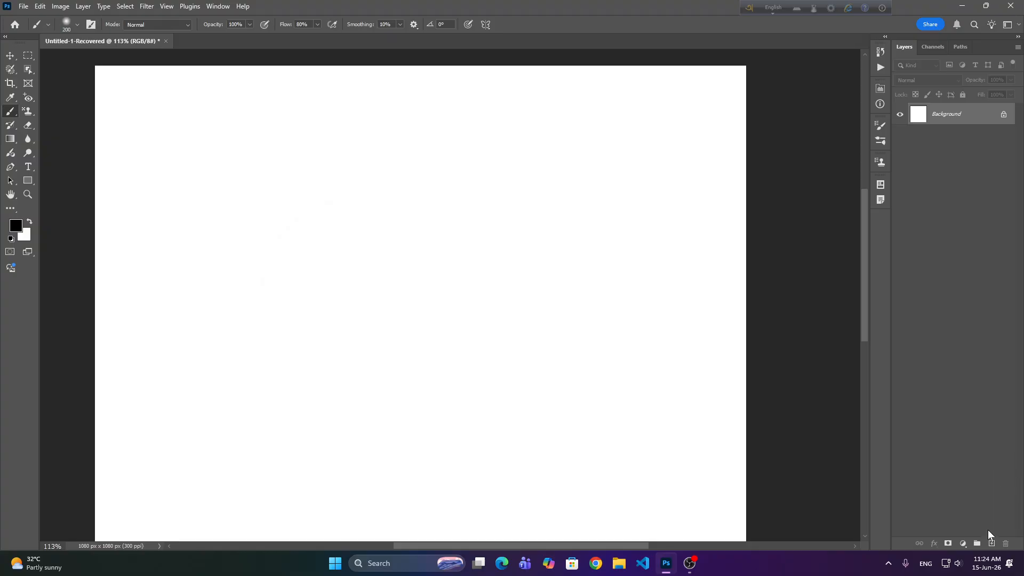
# Create a new layer, paint a soft black dab on it, and reposition the dab with the Move tool.
pyautogui.click(993, 543)
pyautogui.click(362, 295)
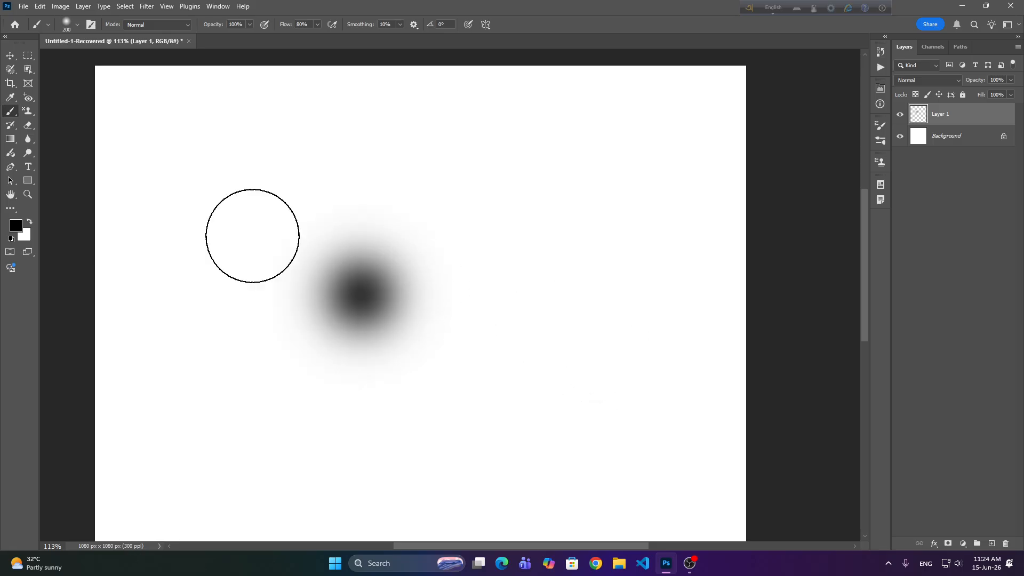
pyautogui.click(11, 55)
pyautogui.moveTo(313, 245); pyautogui.dragTo(471, 306)
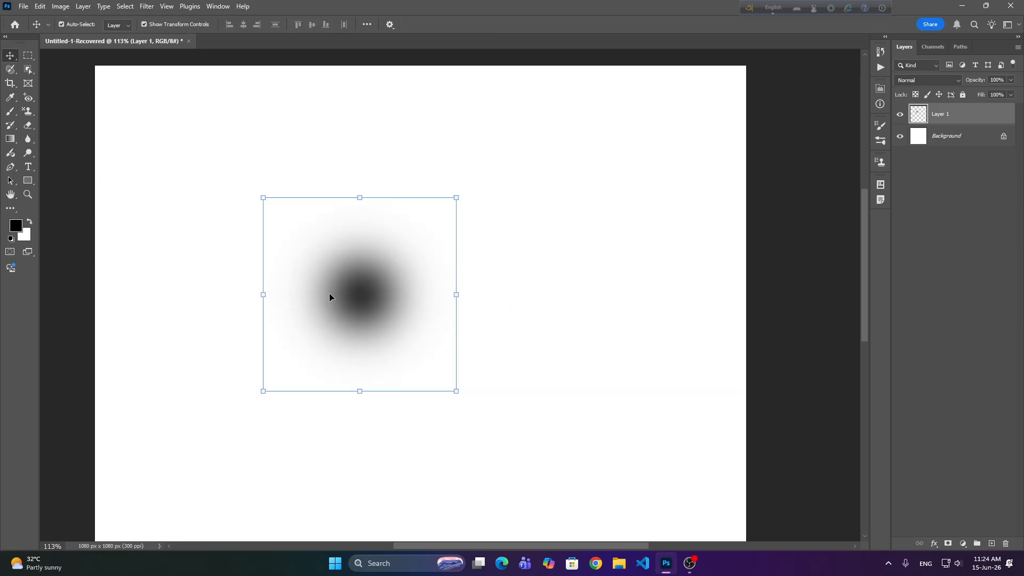
pyautogui.moveTo(329, 293); pyautogui.dragTo(395, 317)
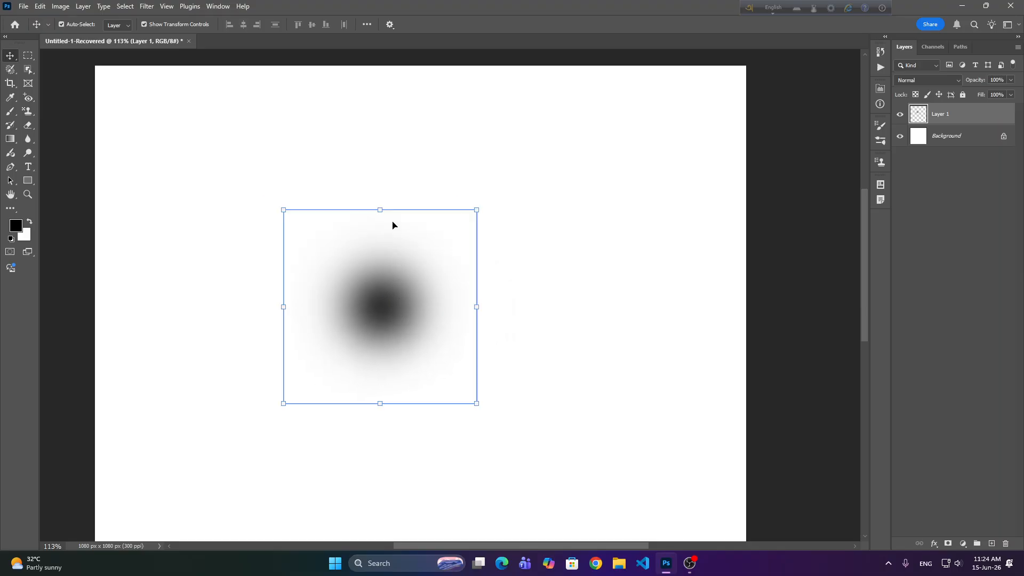
# Transform the dab by enlarging it to about 126%, flattening its height to about 15%, and committing the result.
pyautogui.moveTo(379, 207); pyautogui.dragTo(393, 164)
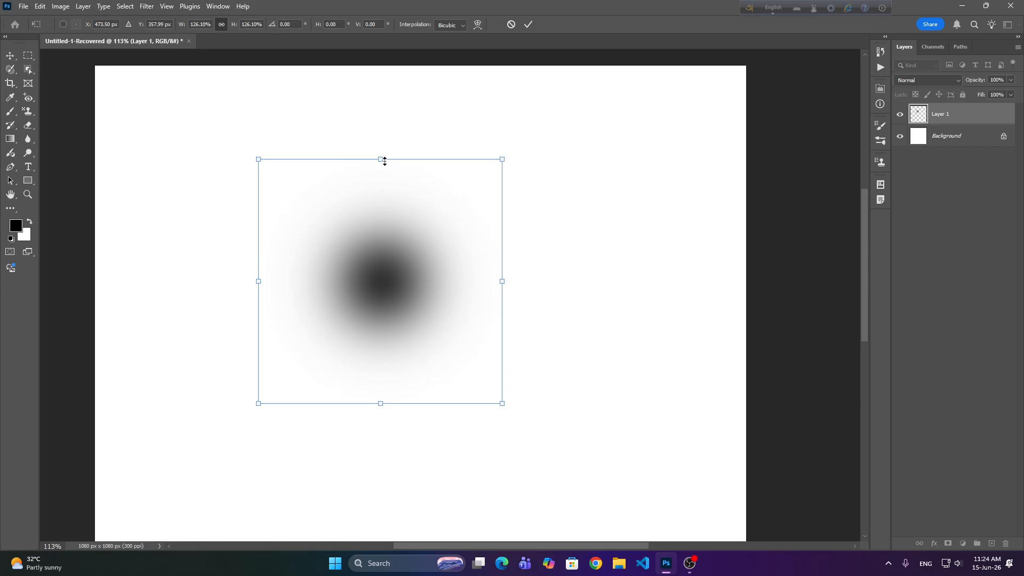
pyautogui.moveTo(383, 161); pyautogui.dragTo(385, 377)
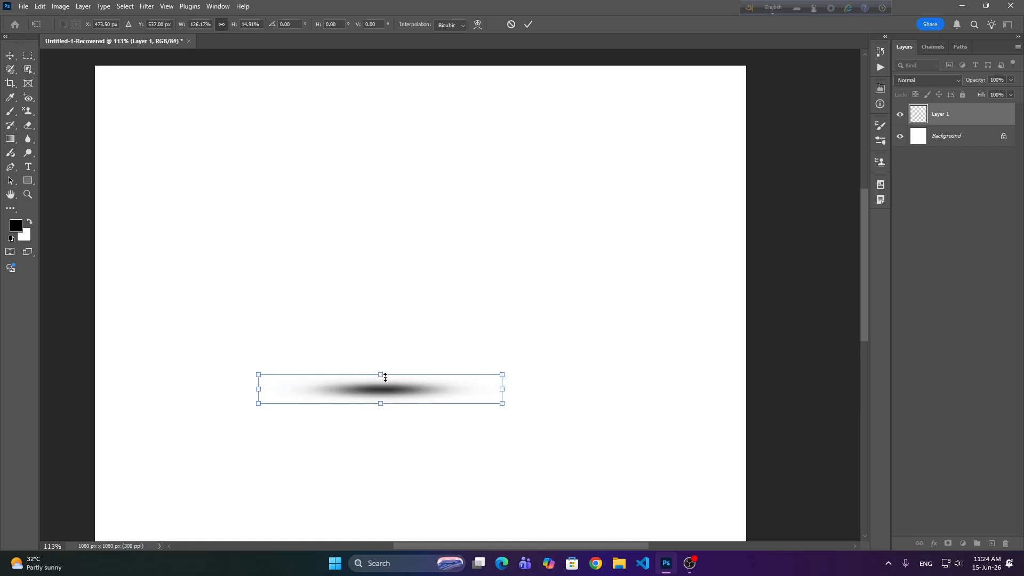
pyautogui.click(528, 24)
pyautogui.click(410, 314)
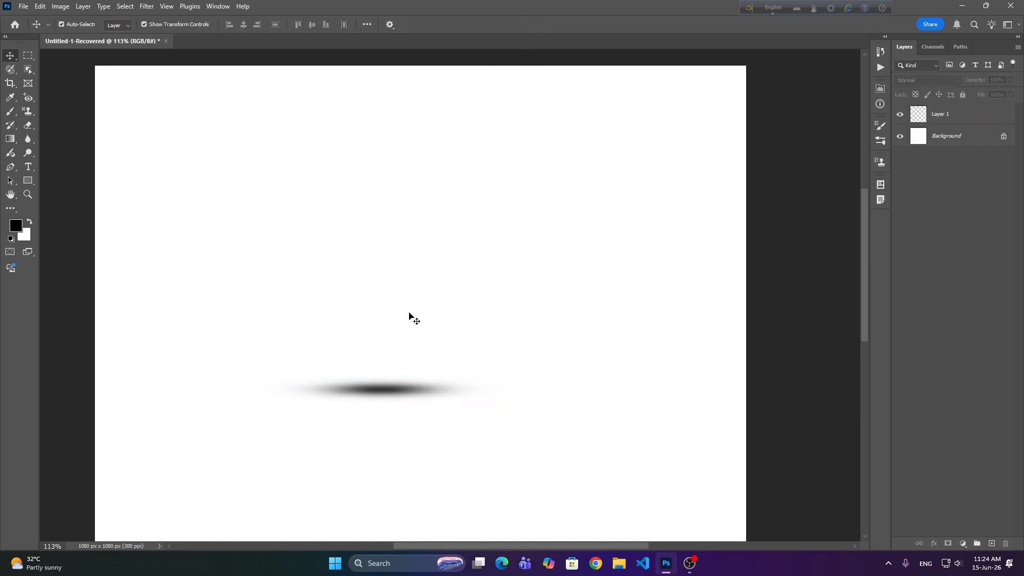
# Delete the layer that holds the flattened dab.
pyautogui.scroll(7, 341, 395)
pyautogui.scroll(-8, 414, 423)
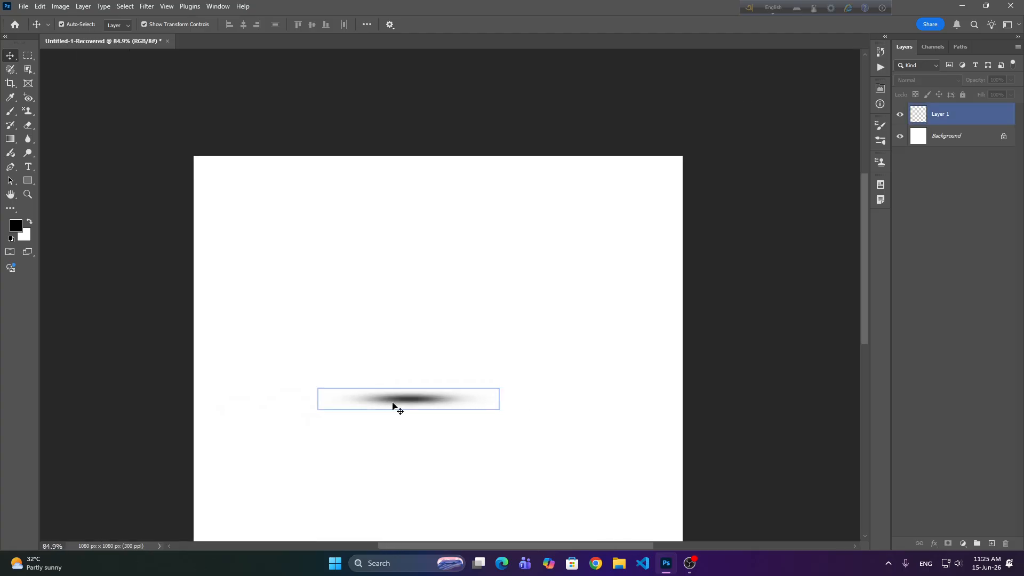
pyautogui.press('Delete')
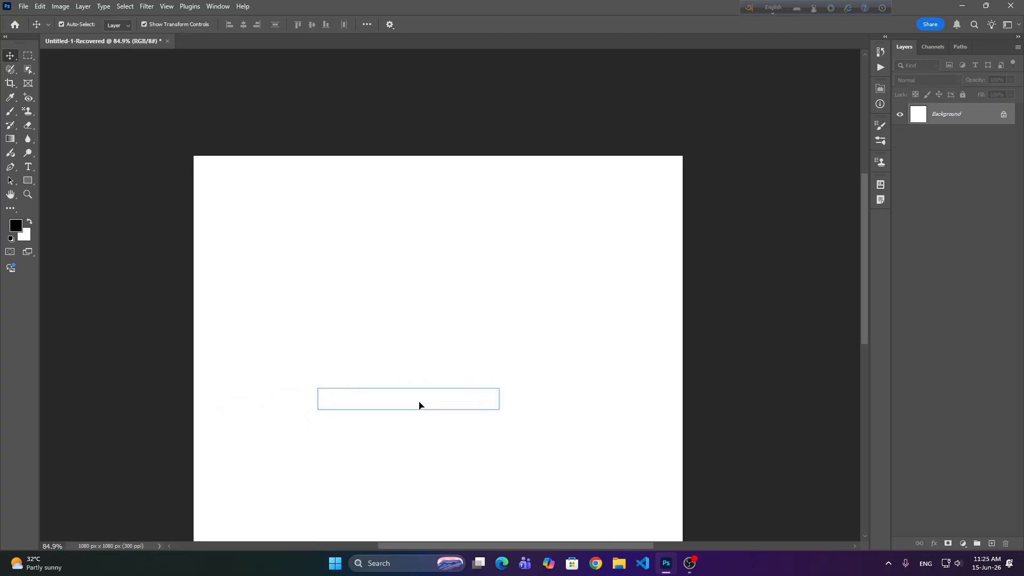
# Activate the Brush tool and examine its Smoothing Options.
pyautogui.click(10, 111)
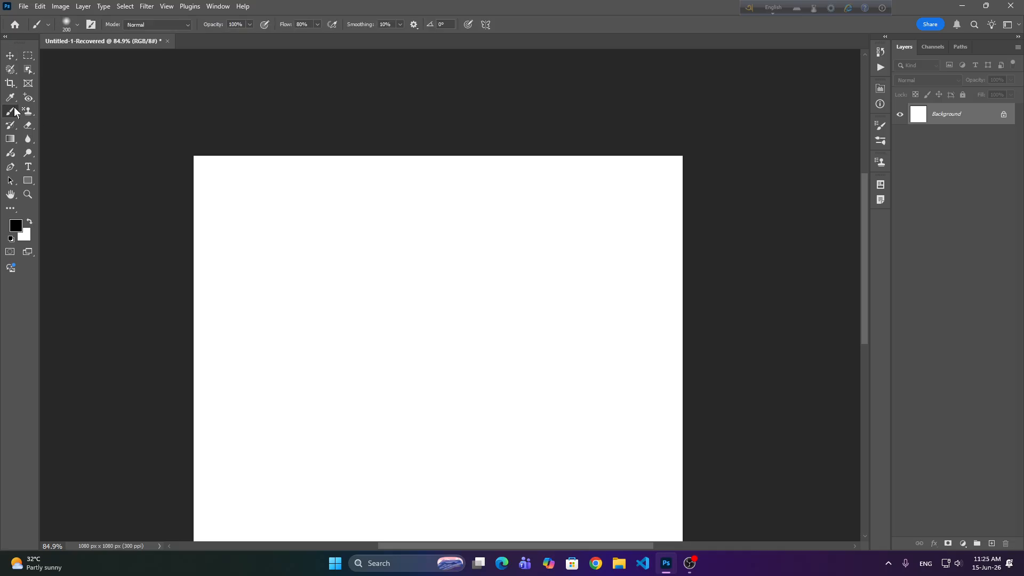
pyautogui.click(403, 24)
pyautogui.click(413, 24)
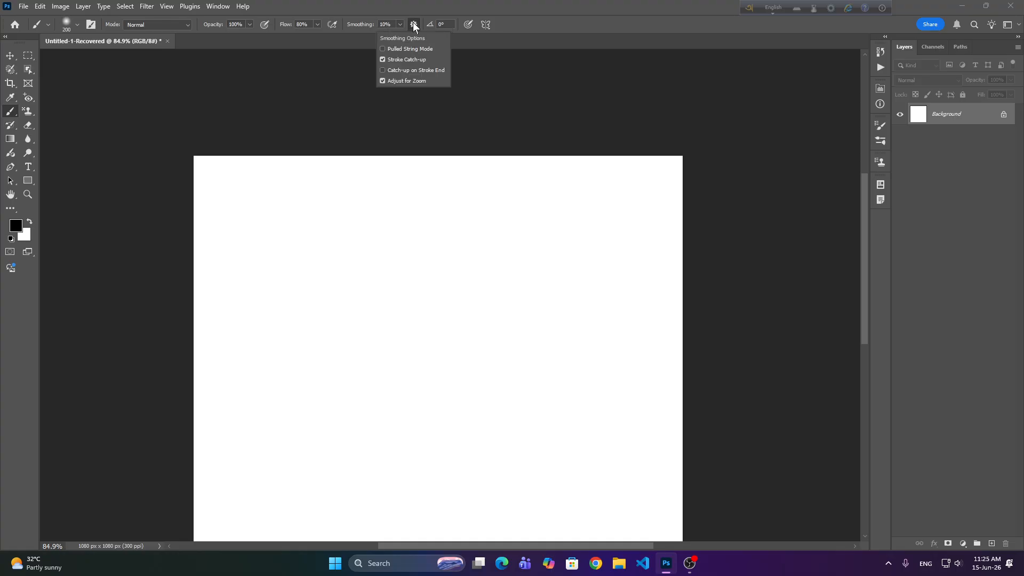
pyautogui.click(414, 24)
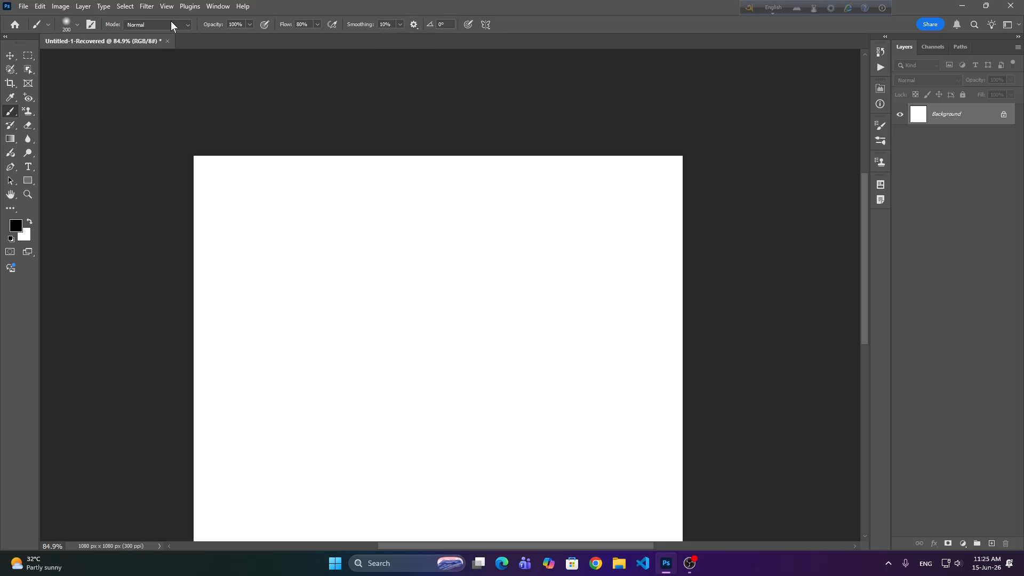
# Set the brush smoothing to 70% and paint a test dab on the Background.
pyautogui.click(398, 24)
pyautogui.click(404, 26)
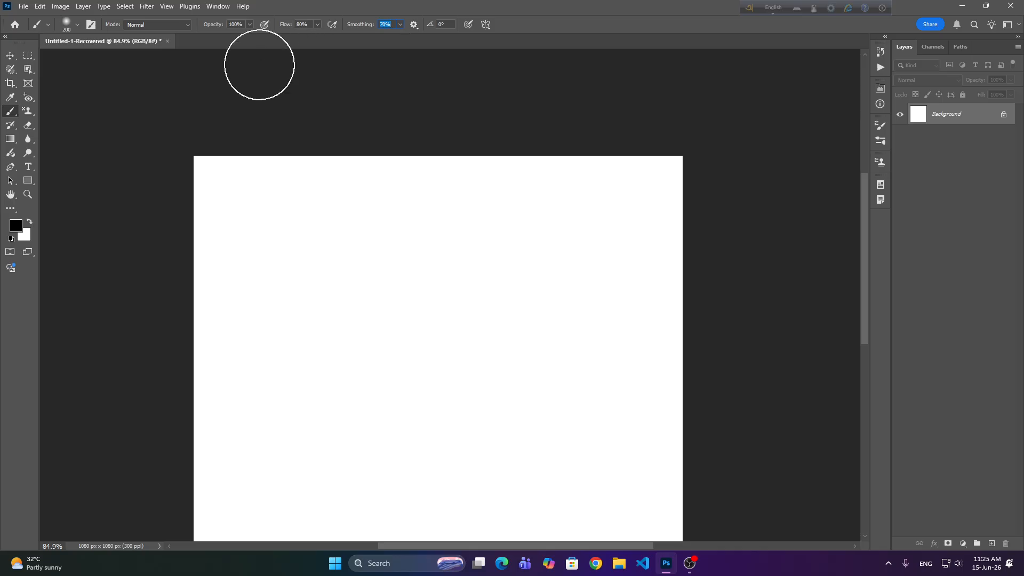
pyautogui.click(391, 297)
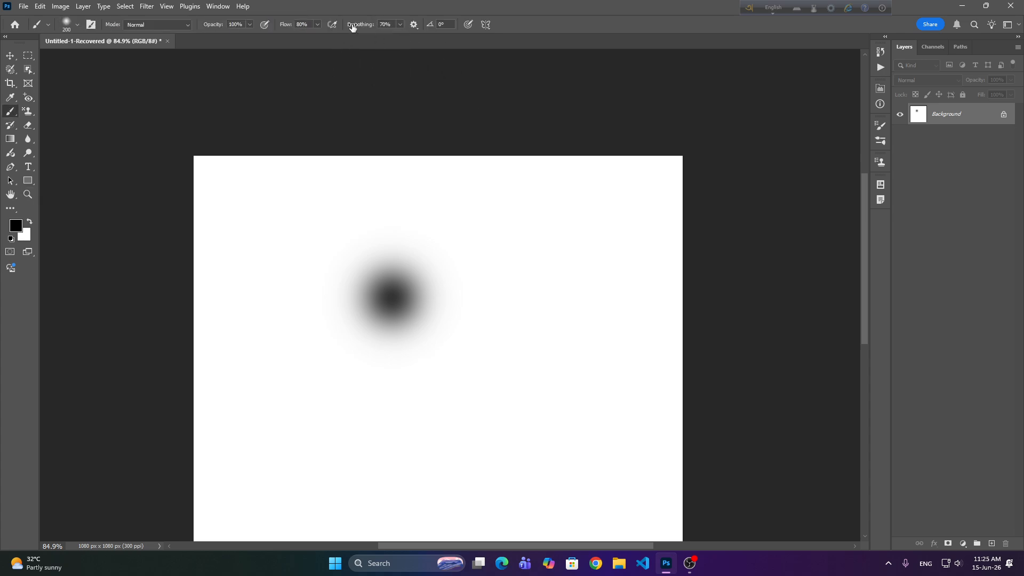
# Raise the brush smoothing to 100%, paint a second dab to compare, and undo both dabs.
pyautogui.moveTo(355, 25); pyautogui.dragTo(393, 26)
pyautogui.click(469, 409)
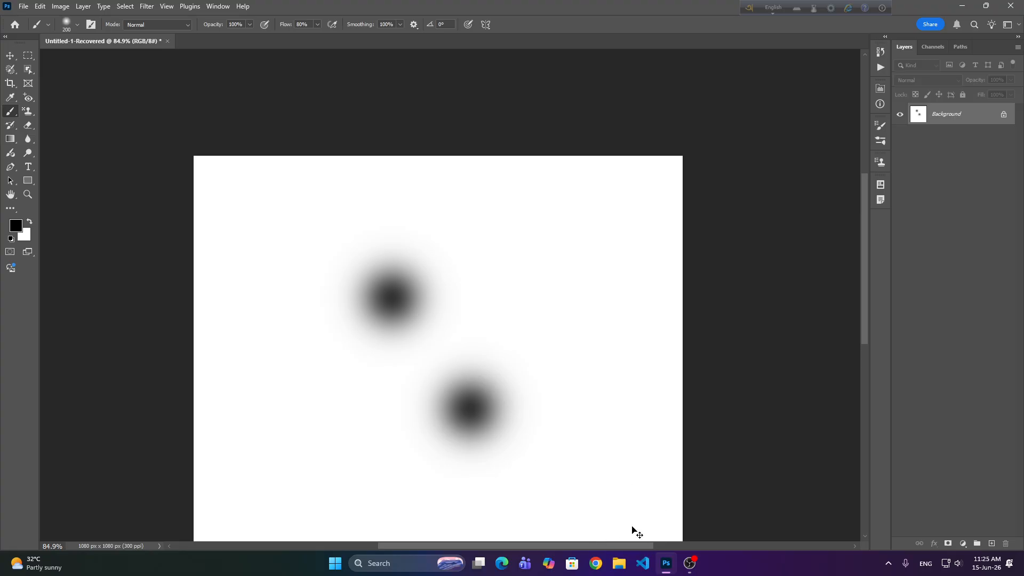
pyautogui.hotkey('ctrl', 'z')
pyautogui.hotkey('ctrl', 'z')
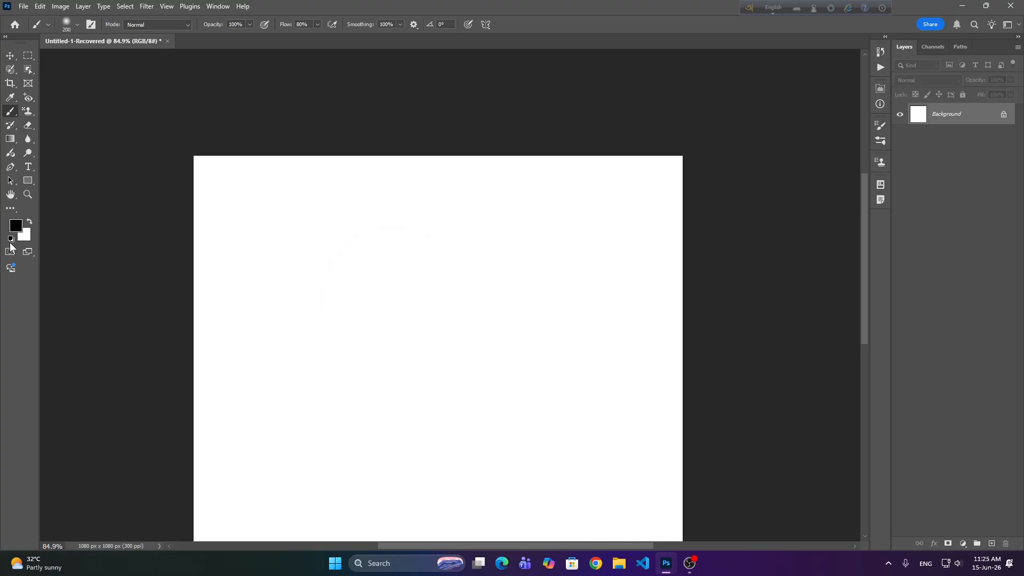
# Check the background color in the Color Picker, keep it unchanged, and return to the Brush tool.
pyautogui.click(29, 238)
pyautogui.moveTo(419, 231); pyautogui.dragTo(255, 70)
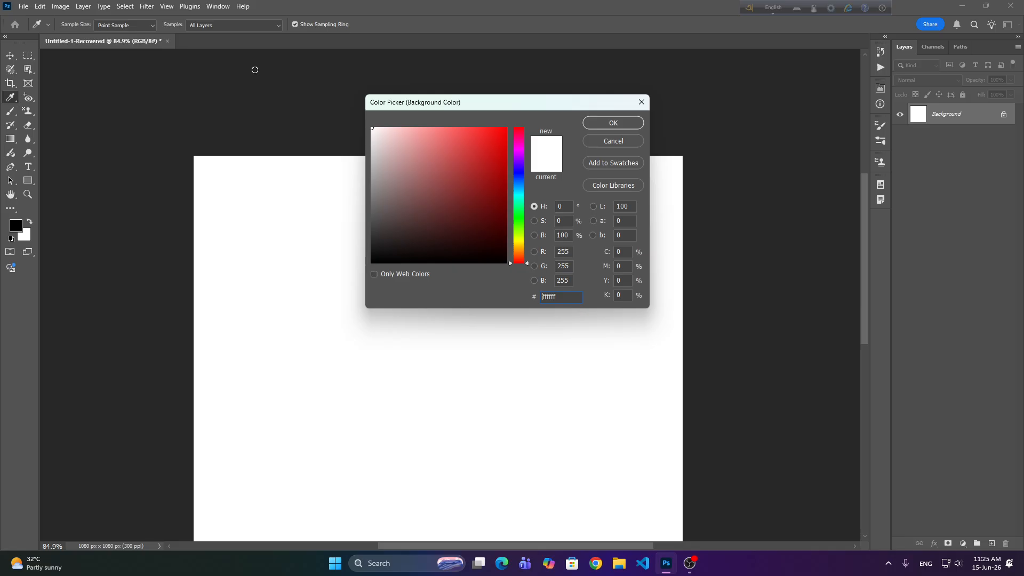
pyautogui.click(613, 123)
pyautogui.press('b')
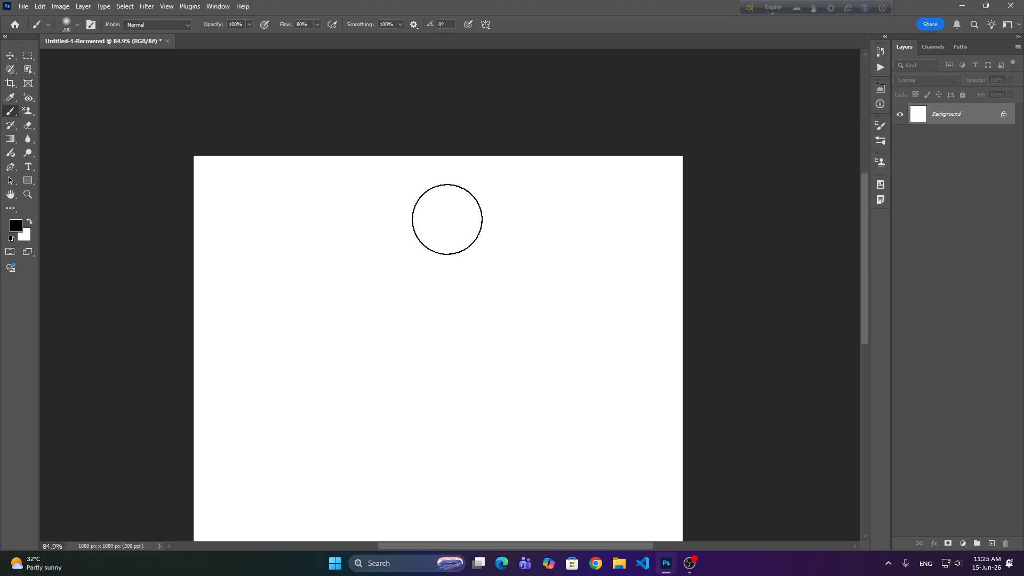
# Paint one test dab on the blank Background layer and undo it.
pyautogui.scroll(-2, 361, 167)
pyautogui.scroll(2, 361, 166)
pyautogui.scroll(-2, 365, 165)
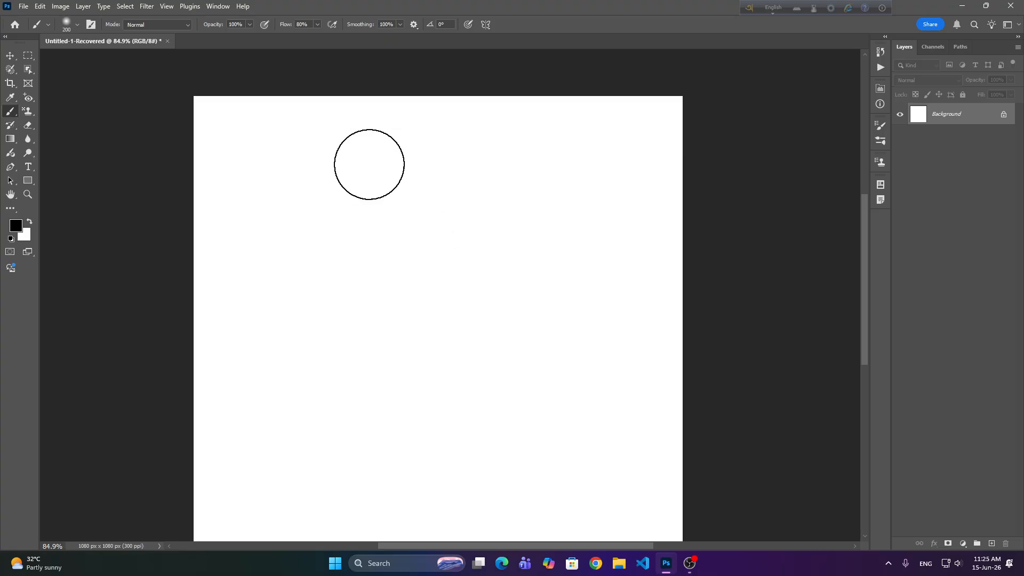
pyautogui.scroll(2, 368, 164)
pyautogui.scroll(-2, 368, 163)
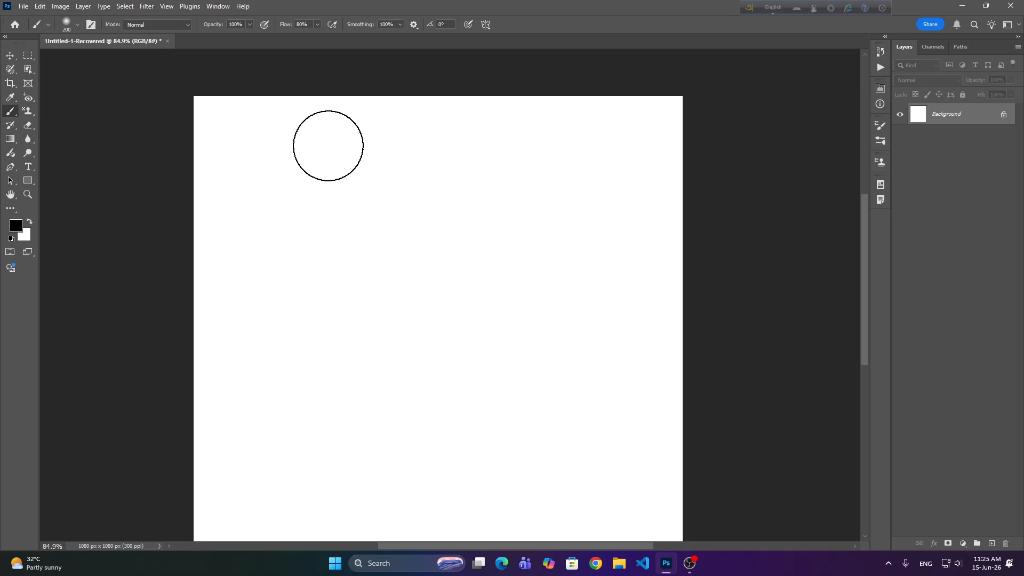
pyautogui.scroll(-1, 413, 245)
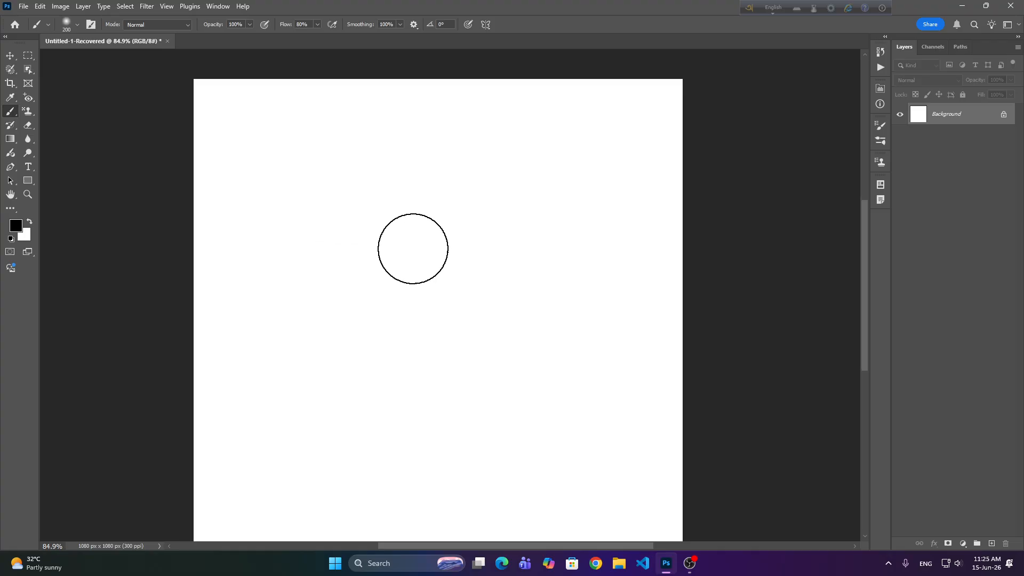
pyautogui.scroll(1, 385, 273)
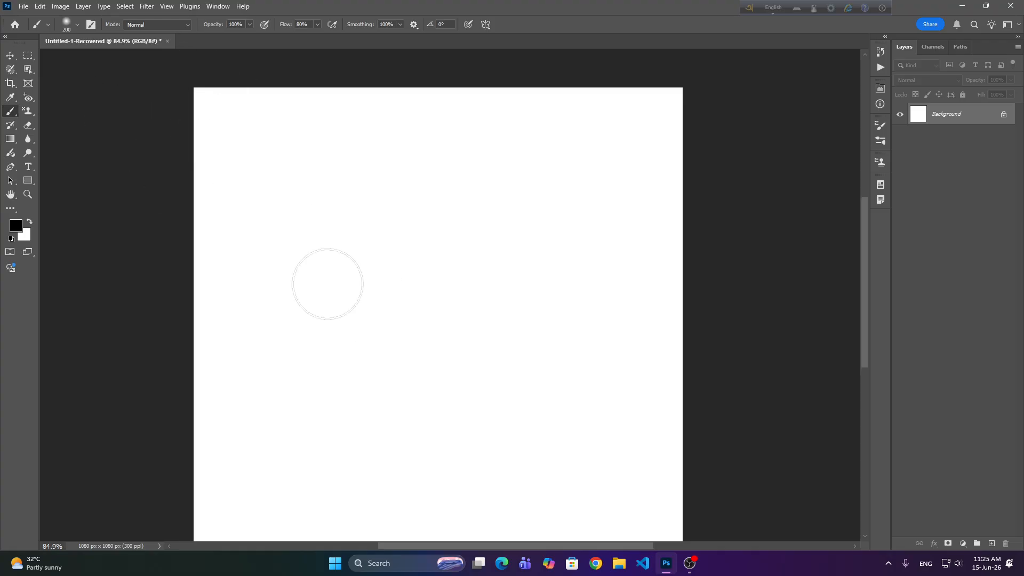
pyautogui.click(388, 349)
pyautogui.hotkey('ctrl', 'z')
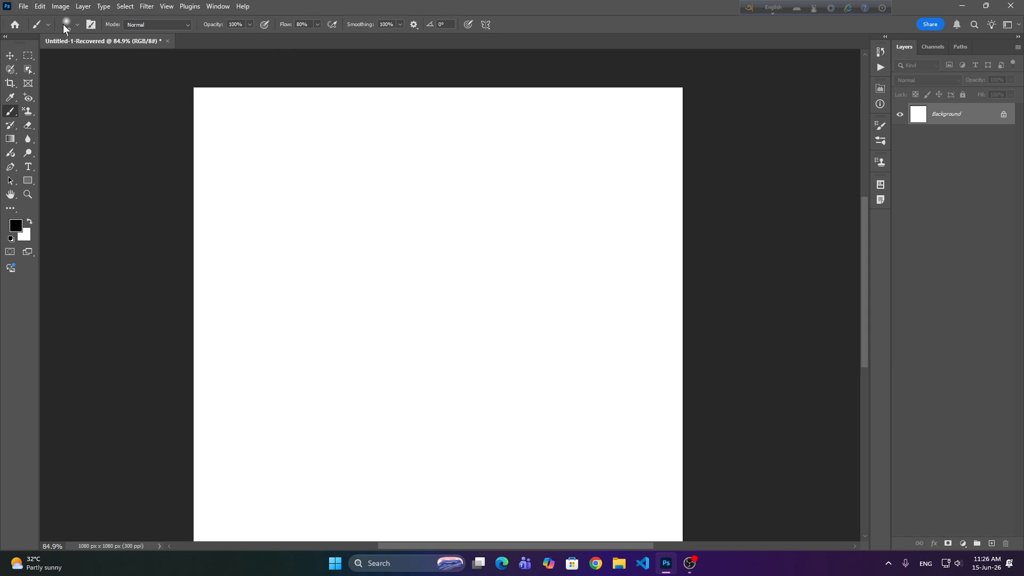
# In the General preferences, choose to reset preferences on quit, confirm the reset, and accept the settings.
pyautogui.click(44, 6)
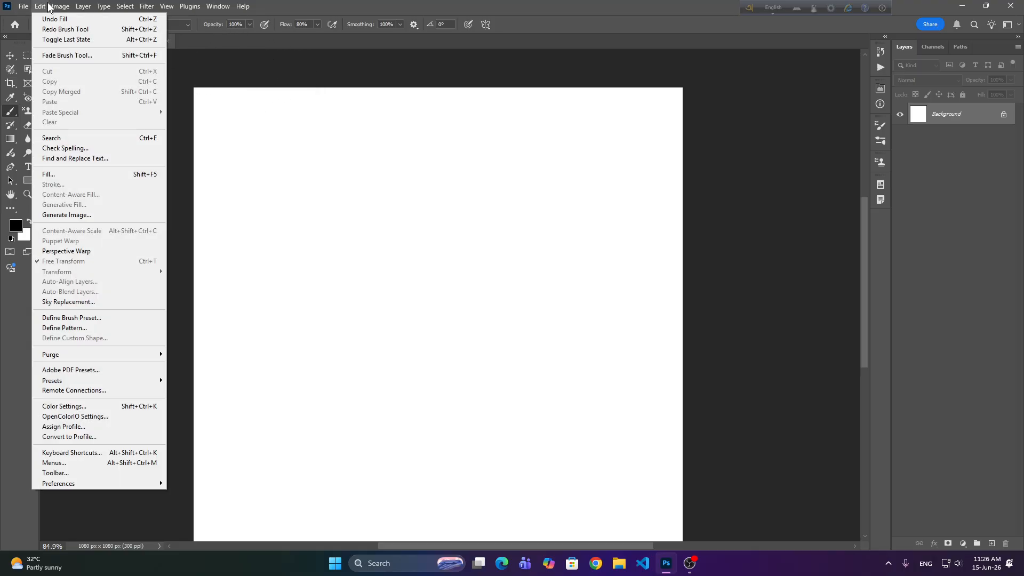
pyautogui.moveTo(40, 6)
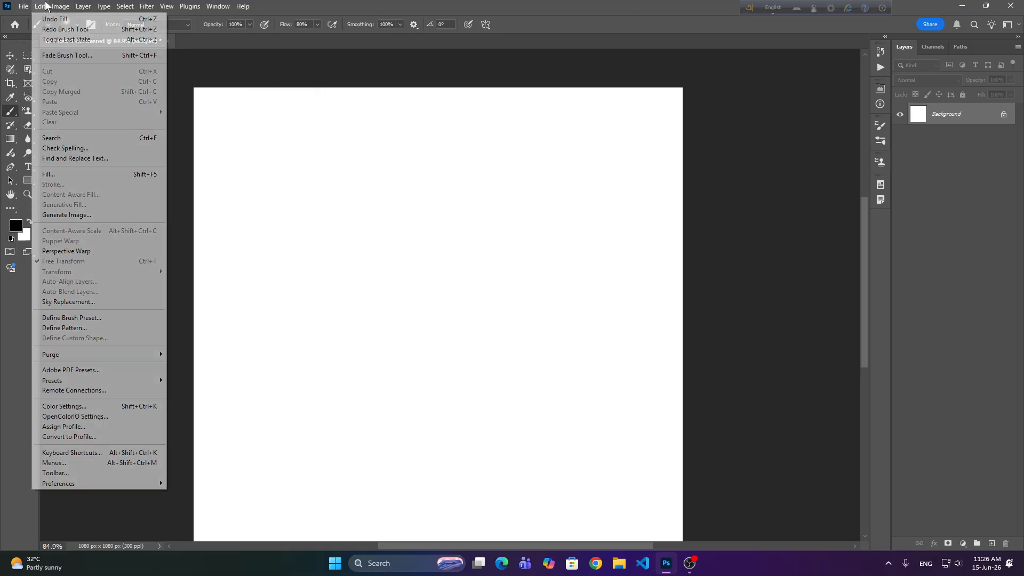
pyautogui.moveTo(119, 484)
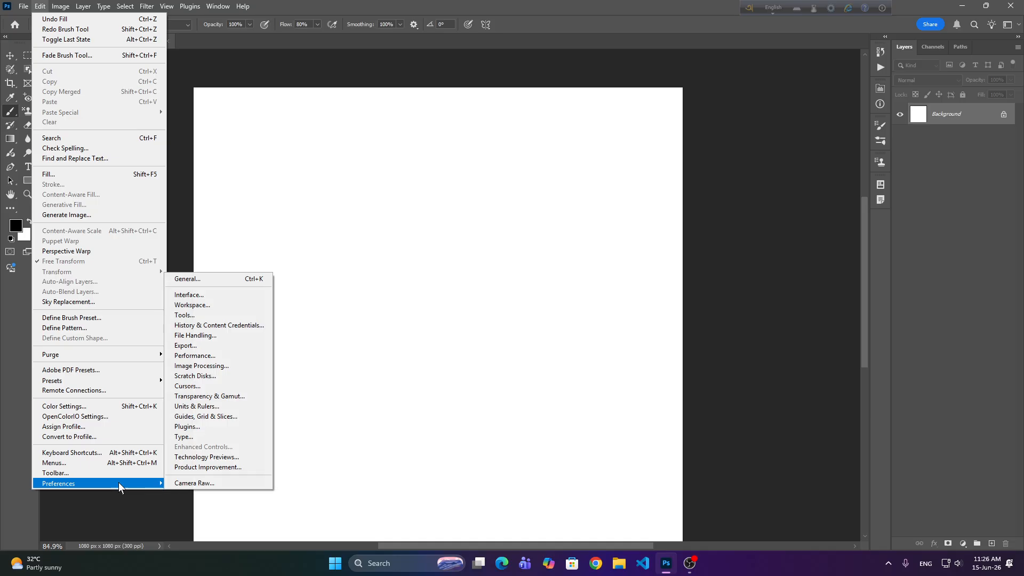
pyautogui.click(233, 279)
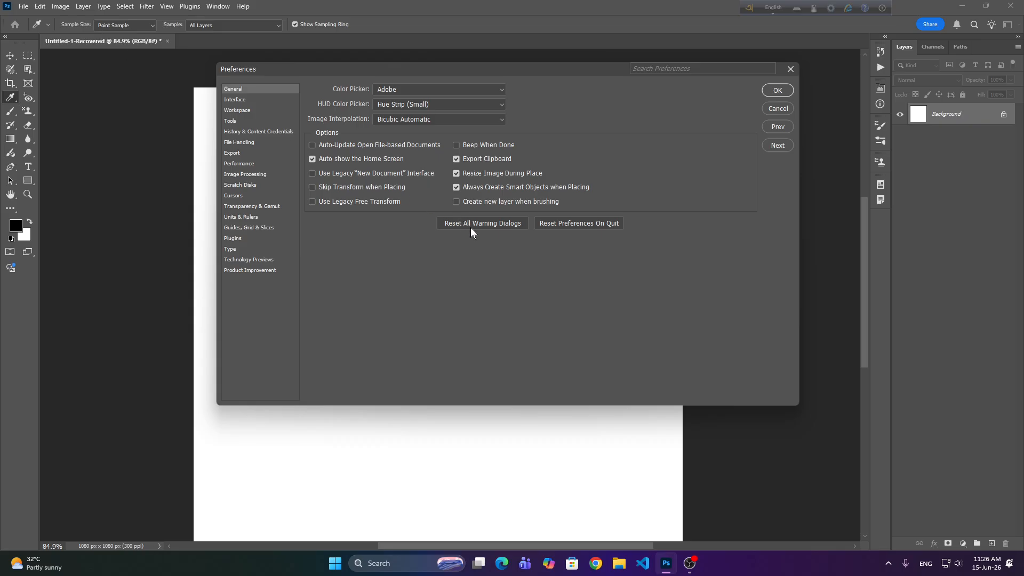
pyautogui.click(577, 225)
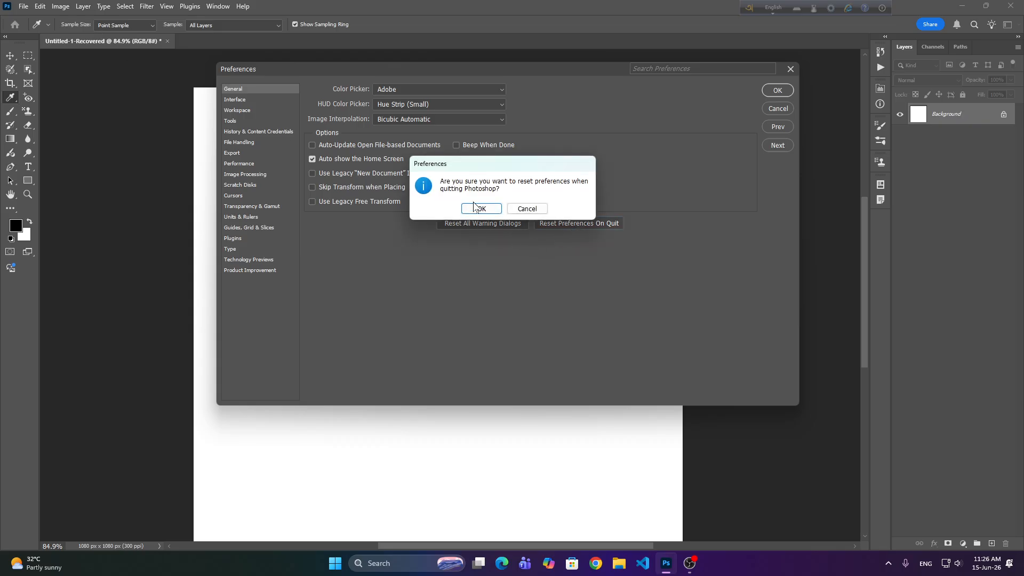
pyautogui.click(480, 208)
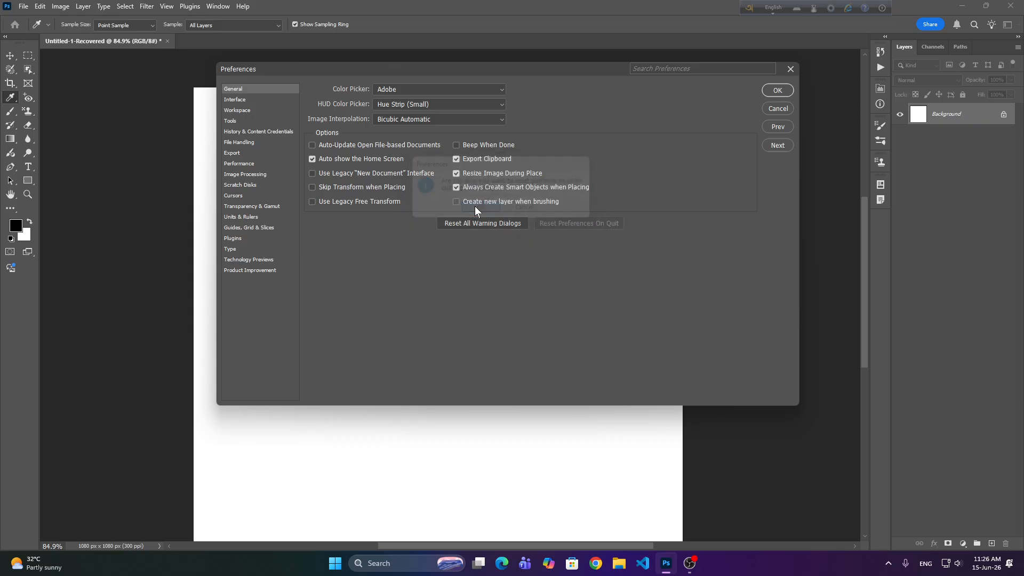
pyautogui.click(778, 90)
# Quit Photoshop without saving the document and launch it again.
pyautogui.hotkey('ctrl', 'q')
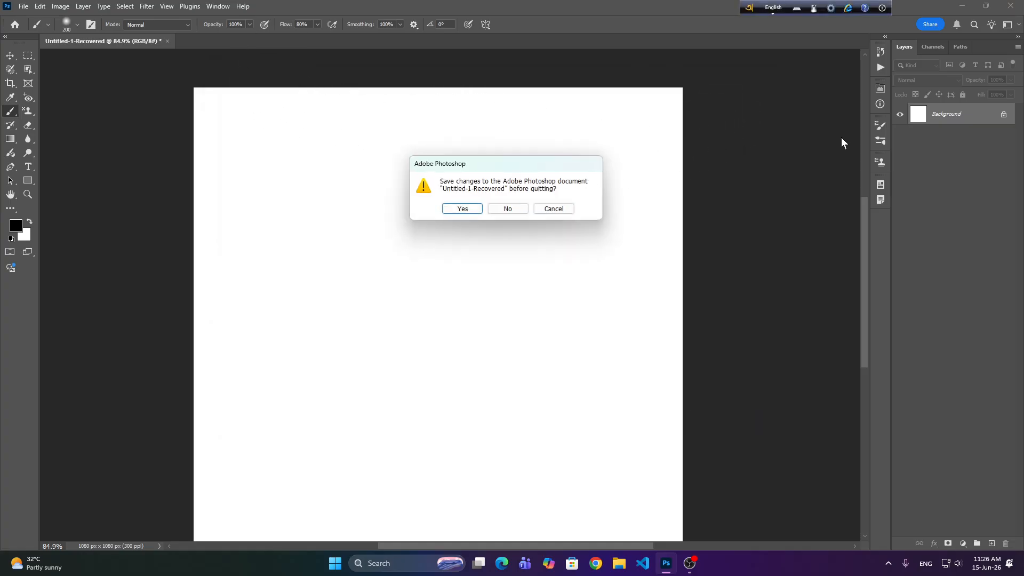
pyautogui.click(516, 211)
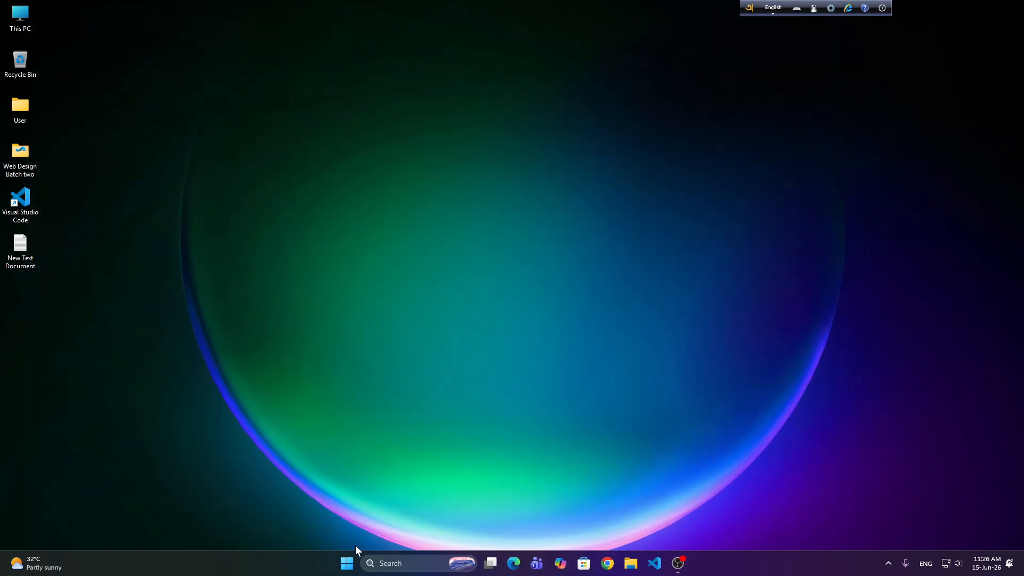
pyautogui.click(344, 565)
pyautogui.click(435, 257)
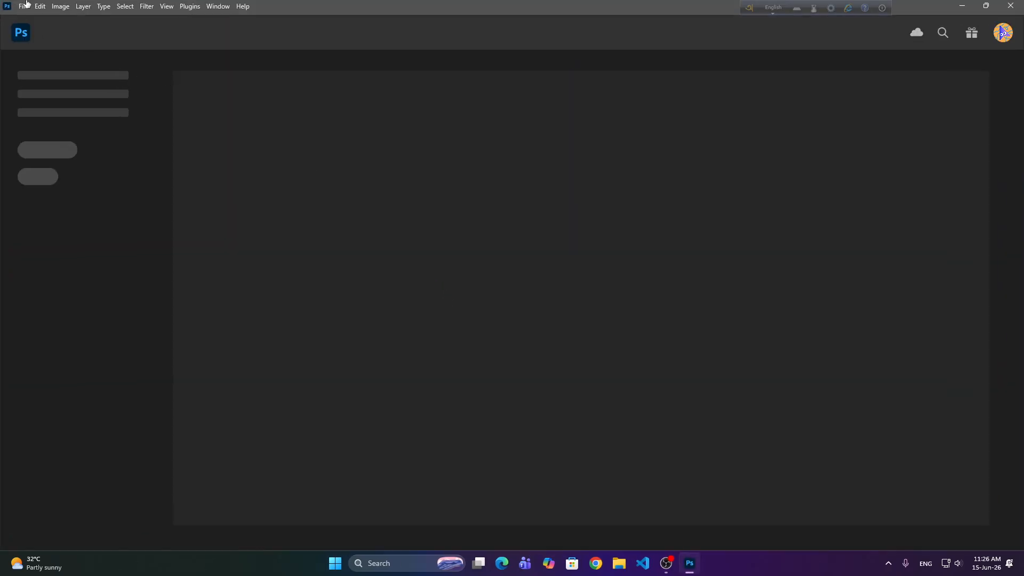
# Create a new document 1080 pixels wide and 1080 pixels high.
pyautogui.click(25, 7)
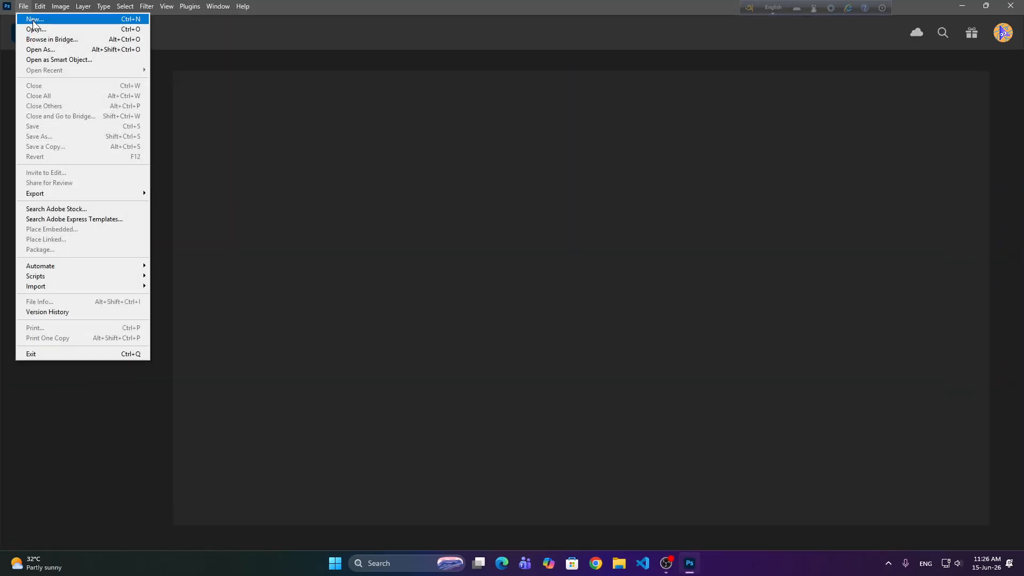
pyautogui.click(33, 20)
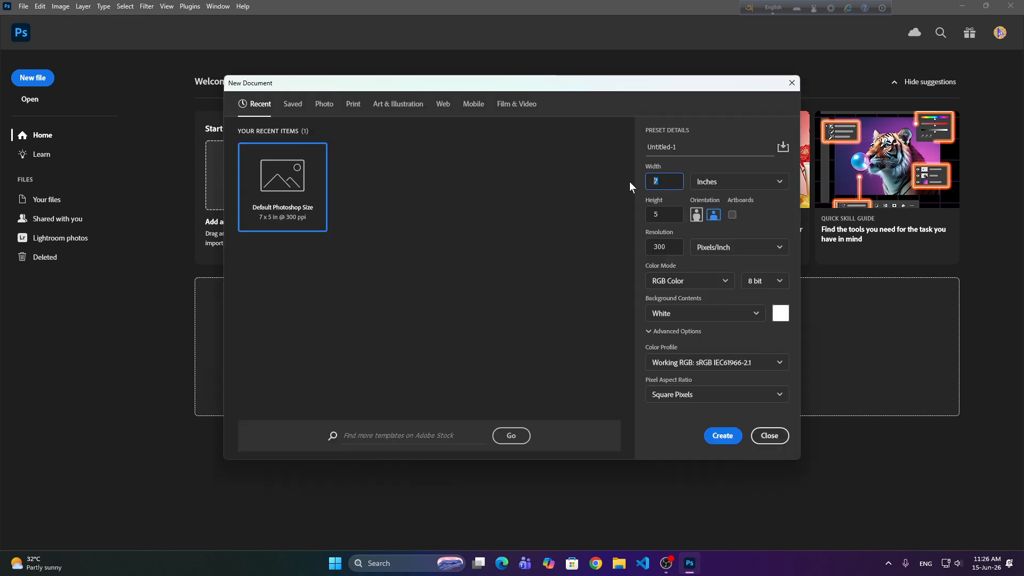
pyautogui.click(723, 181)
pyautogui.click(719, 200)
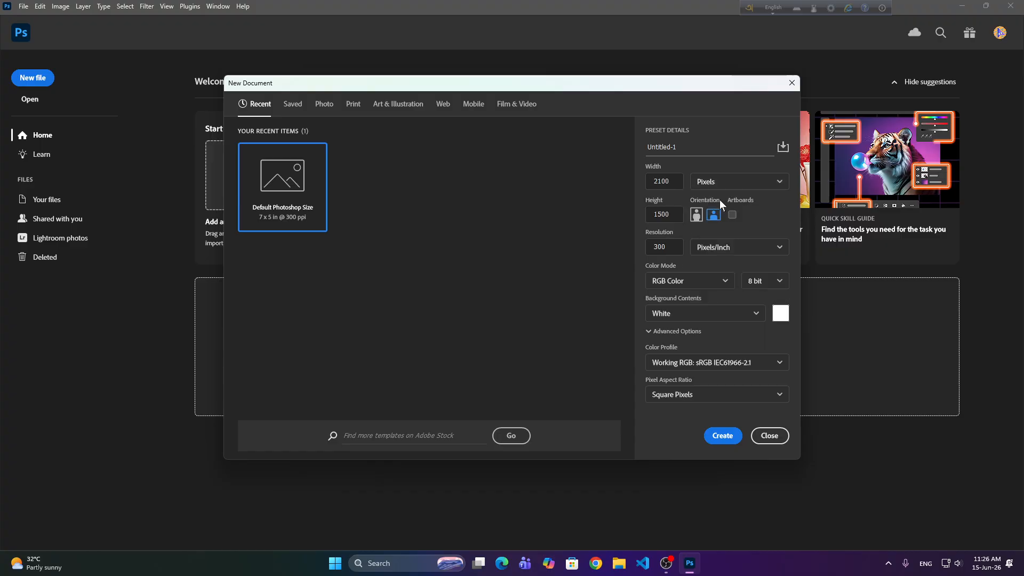
pyautogui.moveTo(673, 181); pyautogui.dragTo(619, 183)
pyautogui.write('108')
pyautogui.press('Tab')
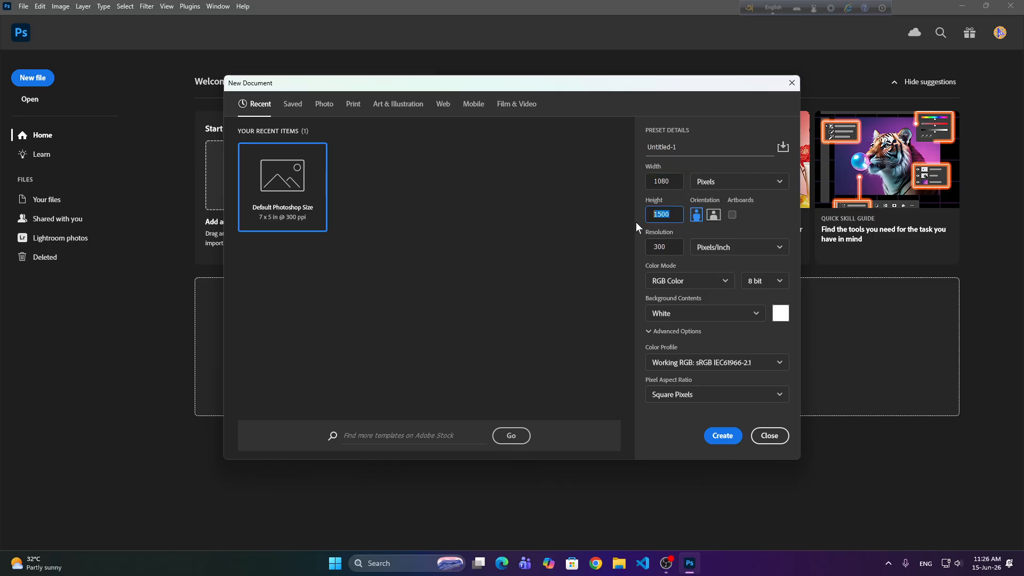
pyautogui.write('1080')
pyautogui.click(725, 437)
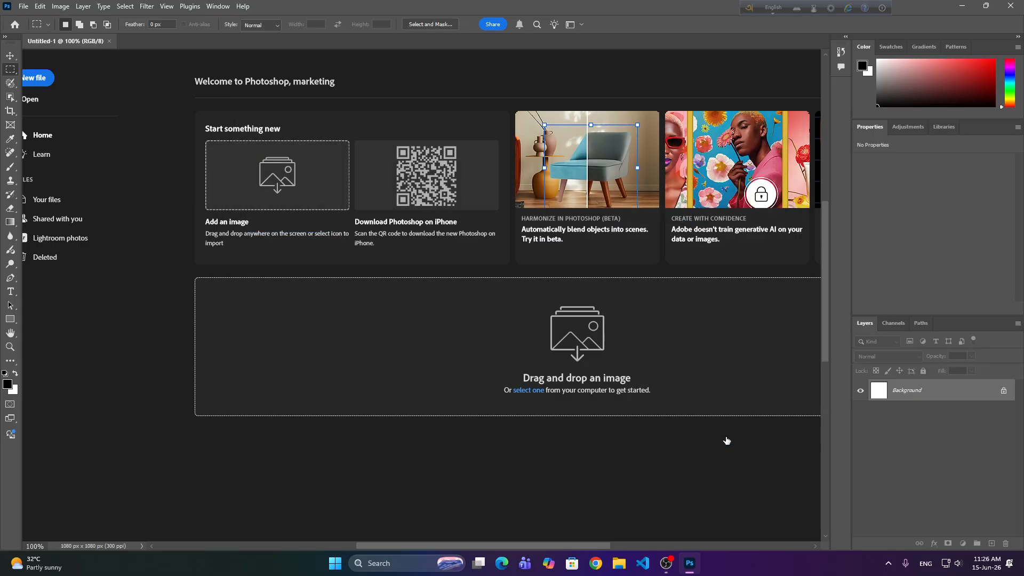
# Activate the Move tool and switch to the workspace with the two-column toolbox and docked Layers panel.
pyautogui.click(218, 6)
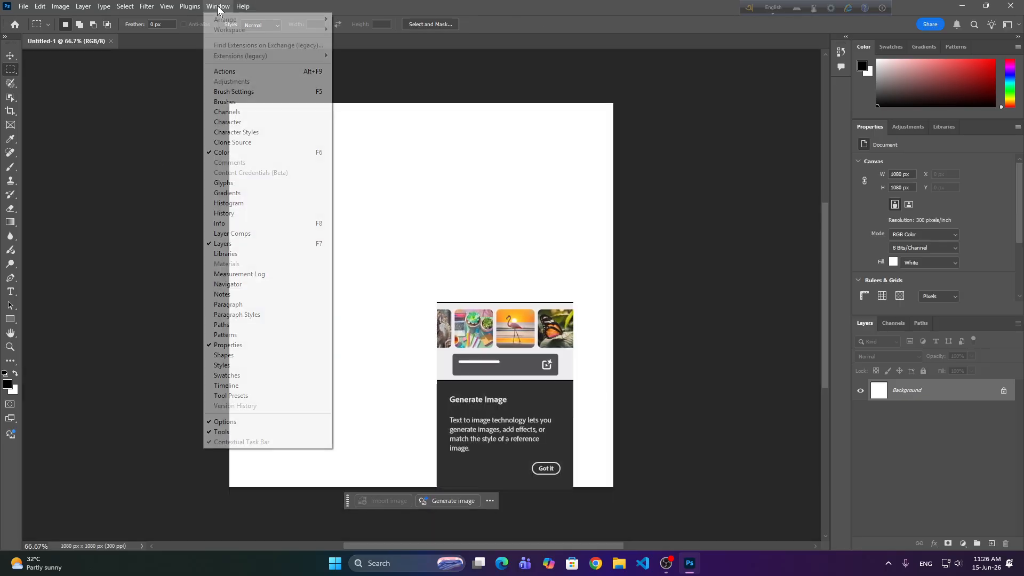
pyautogui.click(10, 55)
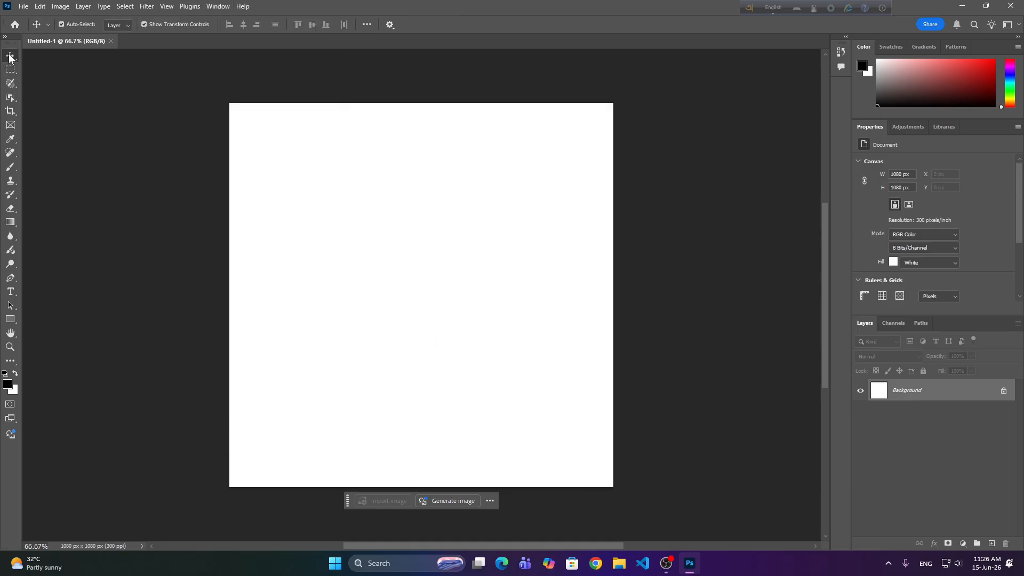
pyautogui.click(217, 6)
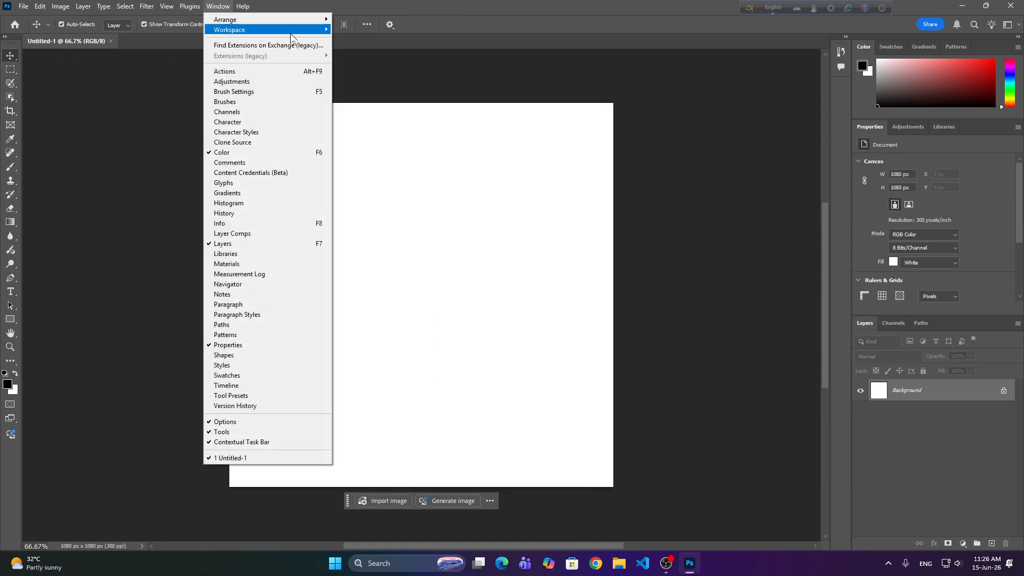
pyautogui.moveTo(293, 31)
pyautogui.click(384, 79)
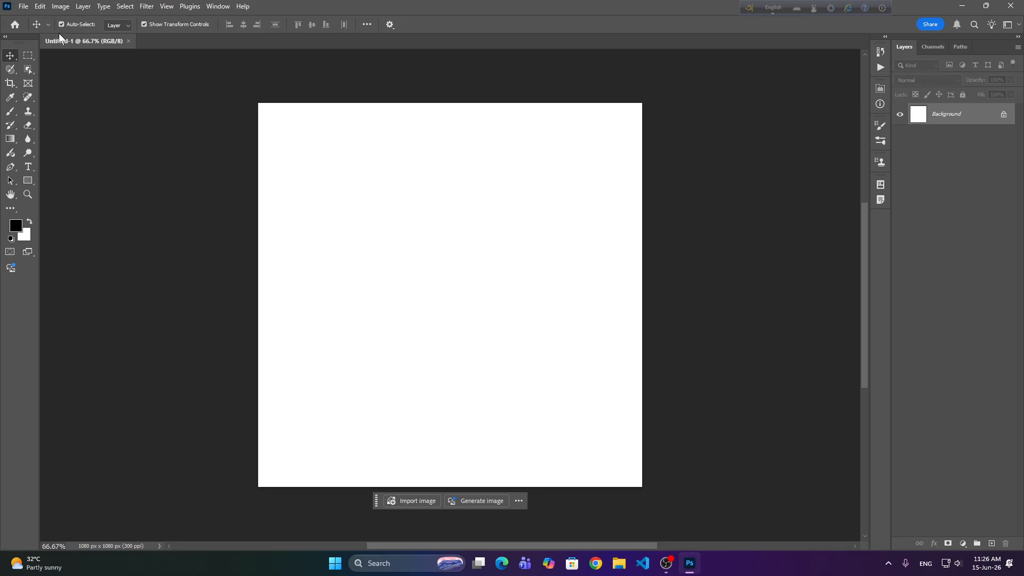
# Activate the Brush tool and enlarge the soft round brush to 300 px.
pyautogui.click(13, 112)
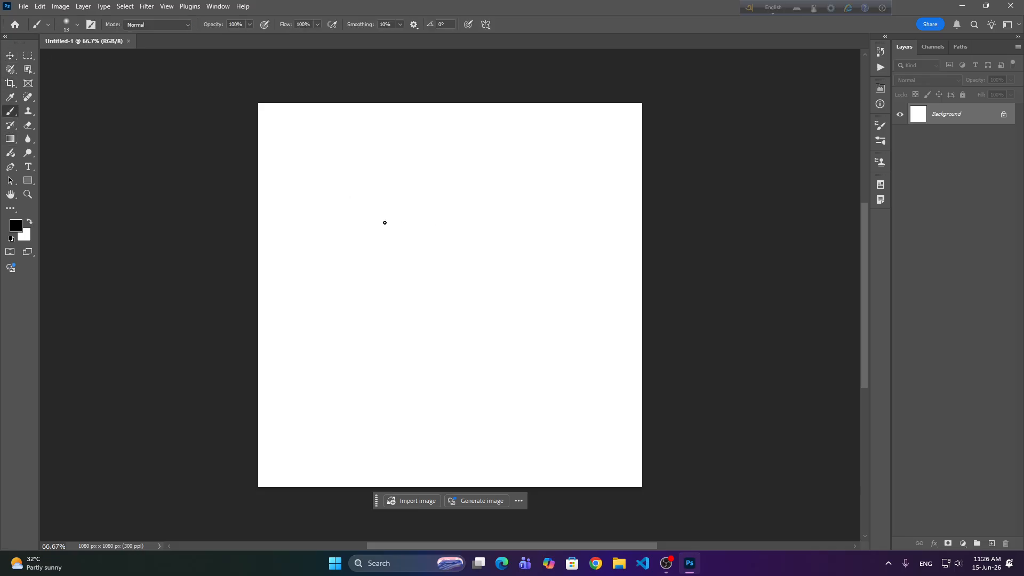
pyautogui.press(']')
pyautogui.press(']')
pyautogui.press(']')
pyautogui.press(']')
pyautogui.press(']')
pyautogui.press(']')
pyautogui.press(']')
pyautogui.press(']')
pyautogui.press(']')
pyautogui.press(']')
pyautogui.press(']')
pyautogui.press(']')
pyautogui.press(']')
pyautogui.press(']')
# Paint two separate soft black test dabs on the Background layer, undoing each one.
pyautogui.click(422, 267)
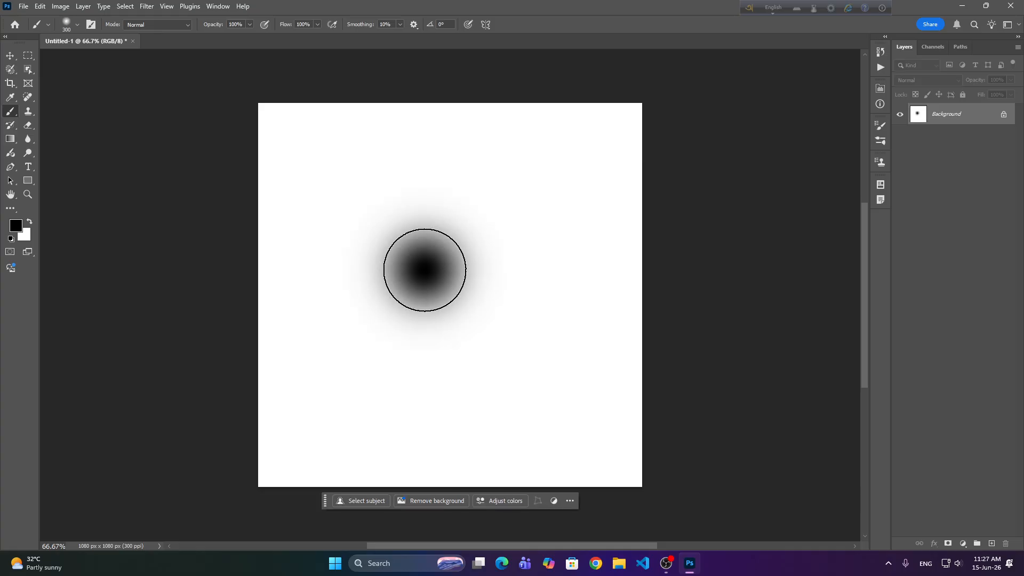
pyautogui.hotkey('ctrl', 'z')
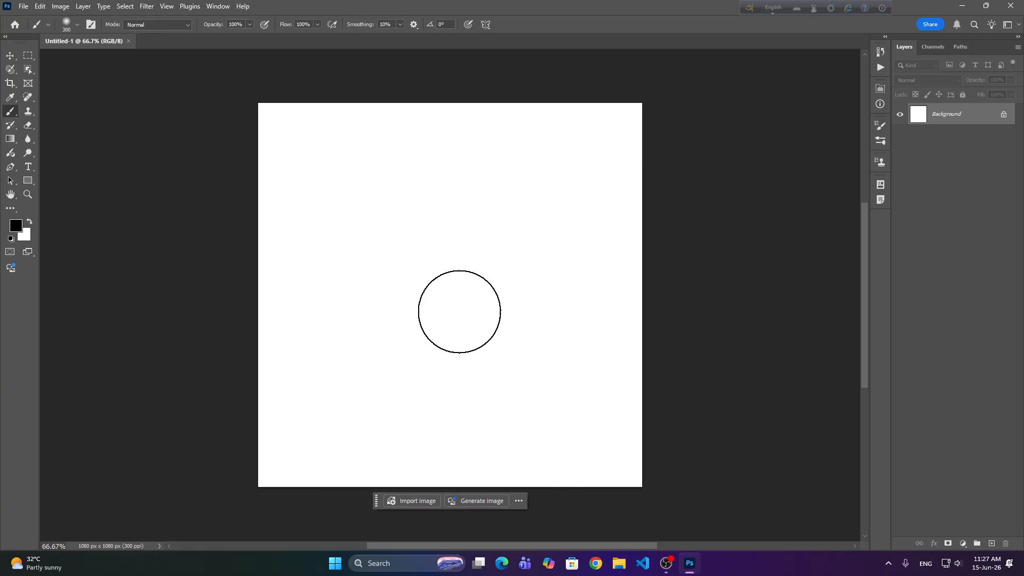
pyautogui.scroll(4, 457, 312)
pyautogui.scroll(2, 450, 293)
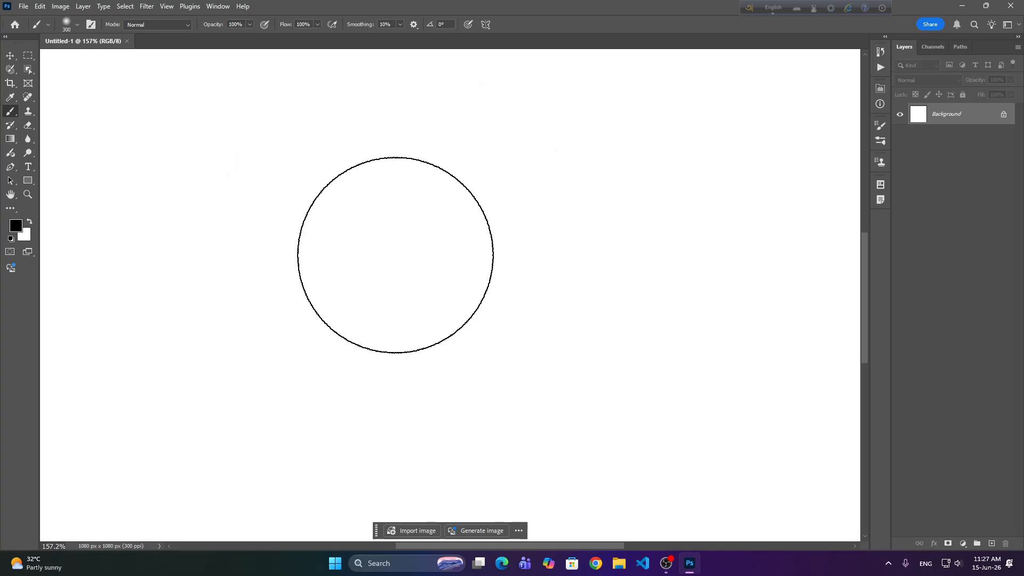
pyautogui.click(395, 255)
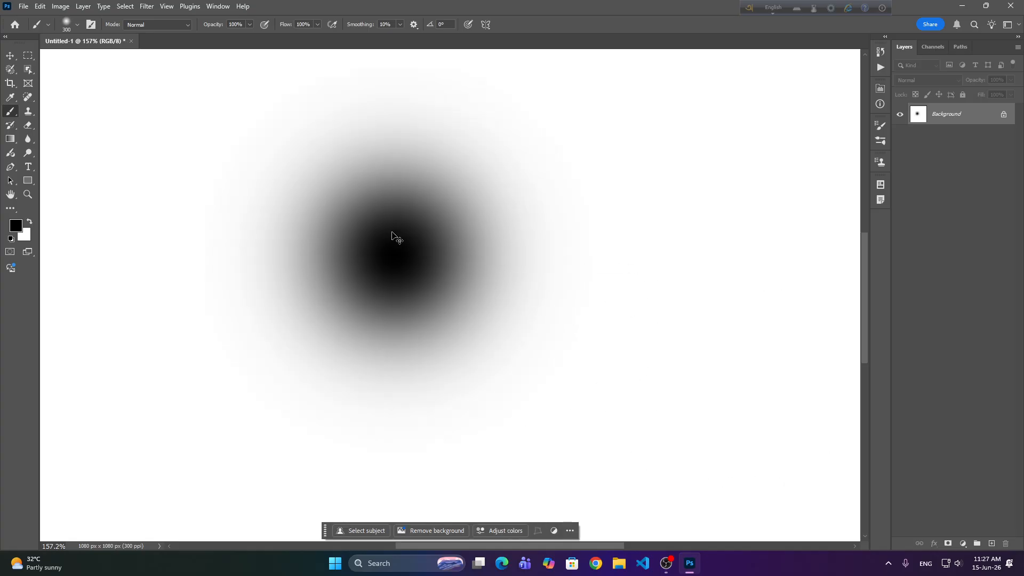
pyautogui.hotkey('ctrl', 'z')
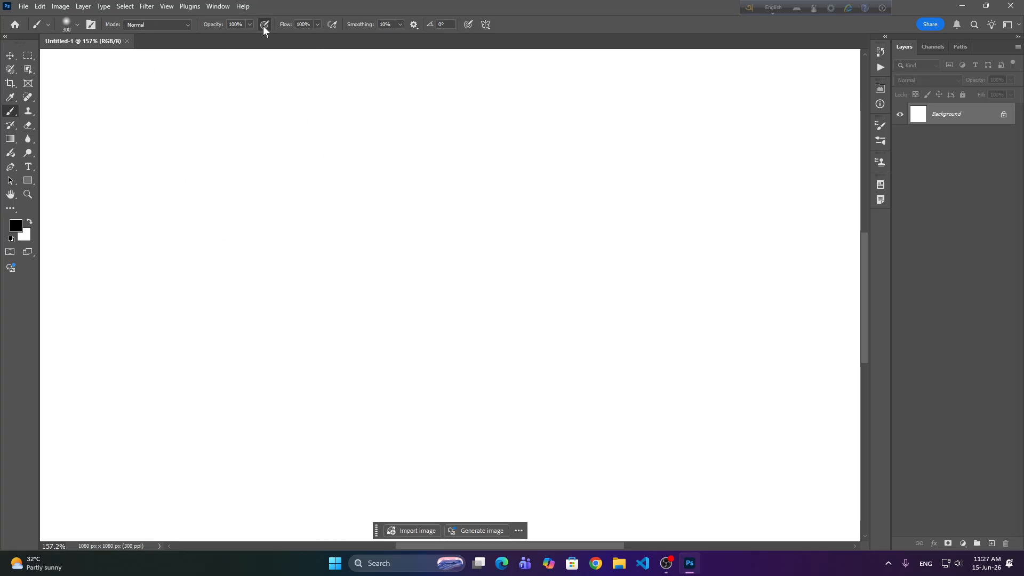
# Toggle pen pressure control for brush opacity, paint a test dab, and undo the dab.
pyautogui.click(265, 25)
pyautogui.click(419, 296)
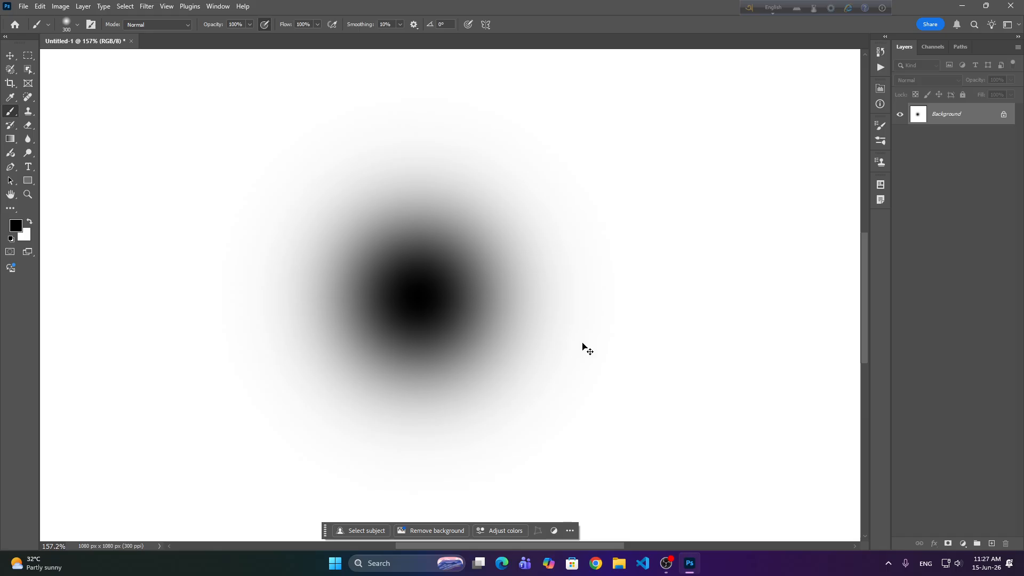
pyautogui.hotkey('ctrl', 'z')
# Set the brush flow to 78%, paint a test dab, and undo the dab.
pyautogui.moveTo(283, 27); pyautogui.dragTo(277, 32)
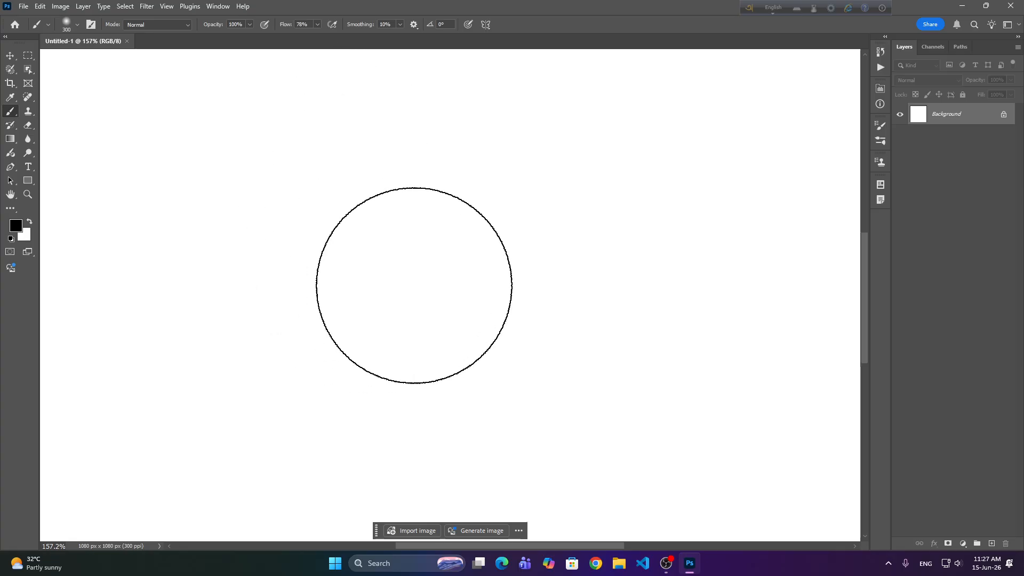
pyautogui.click(414, 285)
pyautogui.scroll(-5, 670, 366)
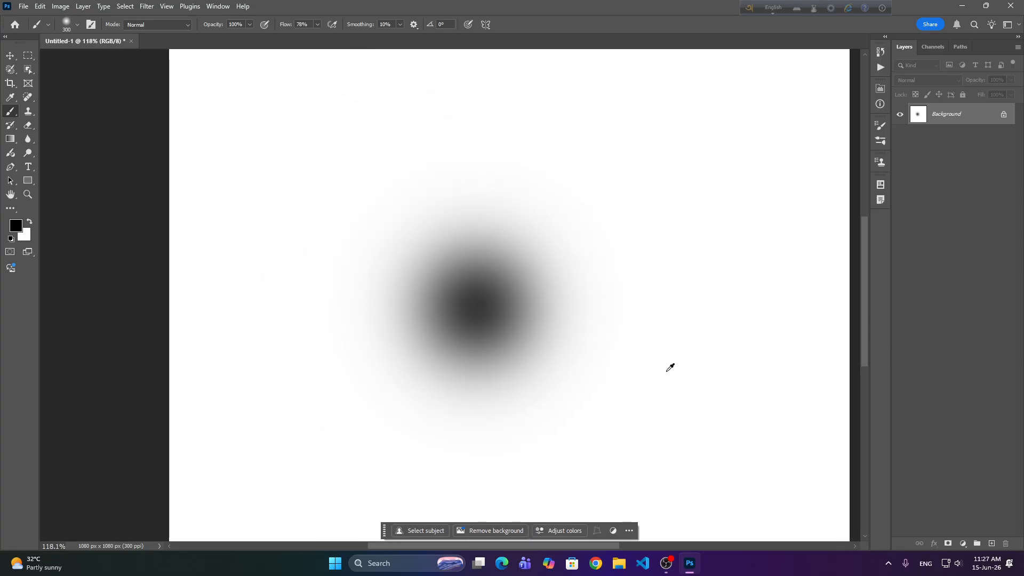
pyautogui.hotkey('ctrl', 'z')
# Paint one soft black dab slightly above the canvas center at 78% flow.
pyautogui.hscroll(5, 339, 208)
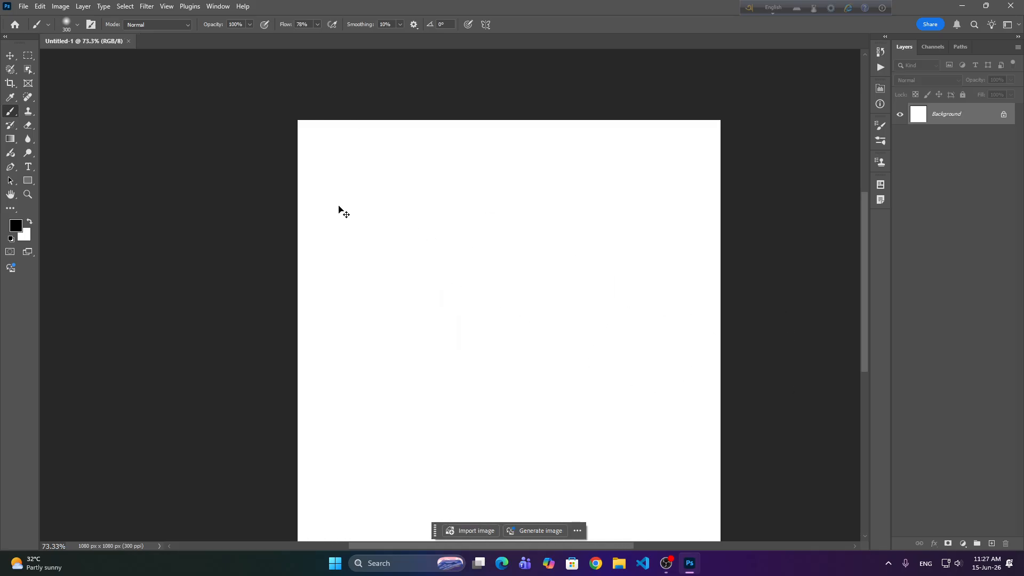
pyautogui.scroll(1, 347, 242)
pyautogui.scroll(2, 436, 263)
pyautogui.scroll(-1, 435, 264)
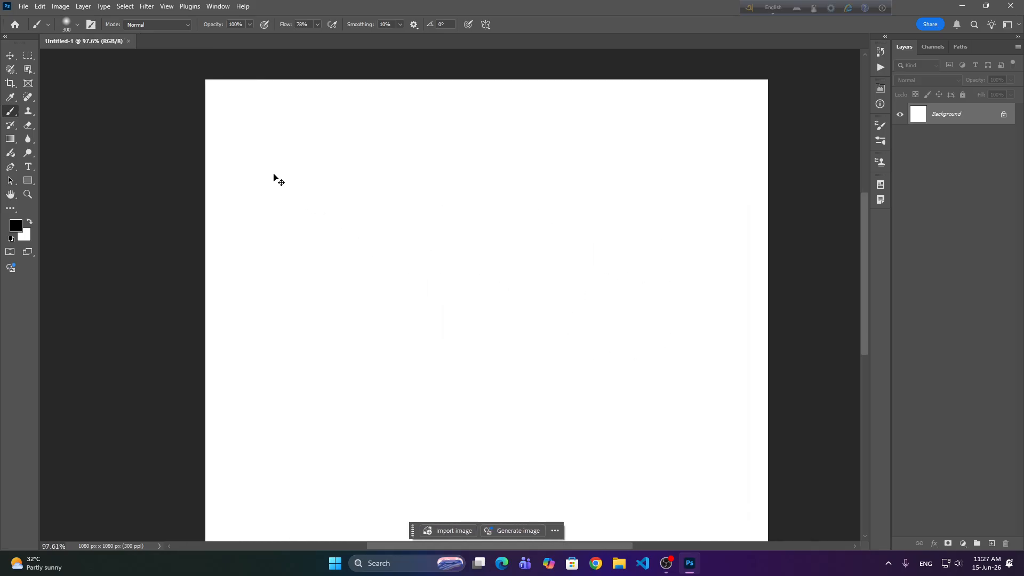
pyautogui.hscroll(5, 375, 182)
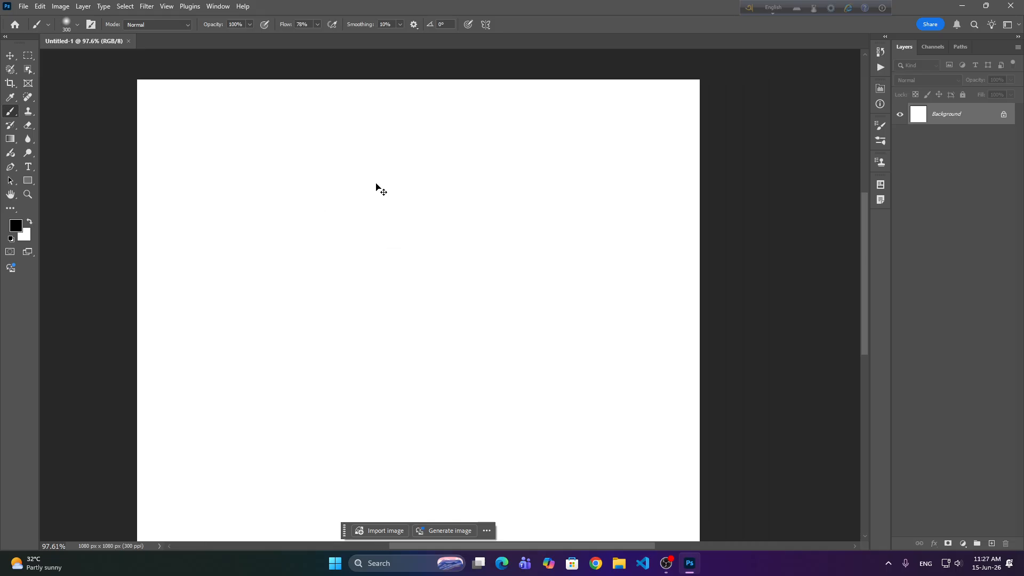
pyautogui.click(391, 325)
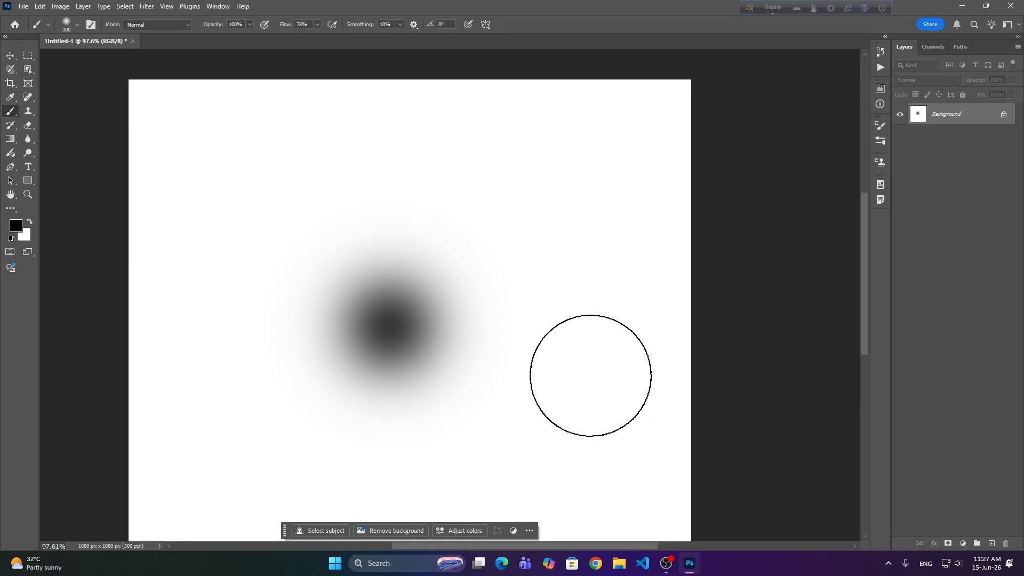
pyautogui.scroll(-3, 421, 297)
pyautogui.scroll(4, 446, 338)
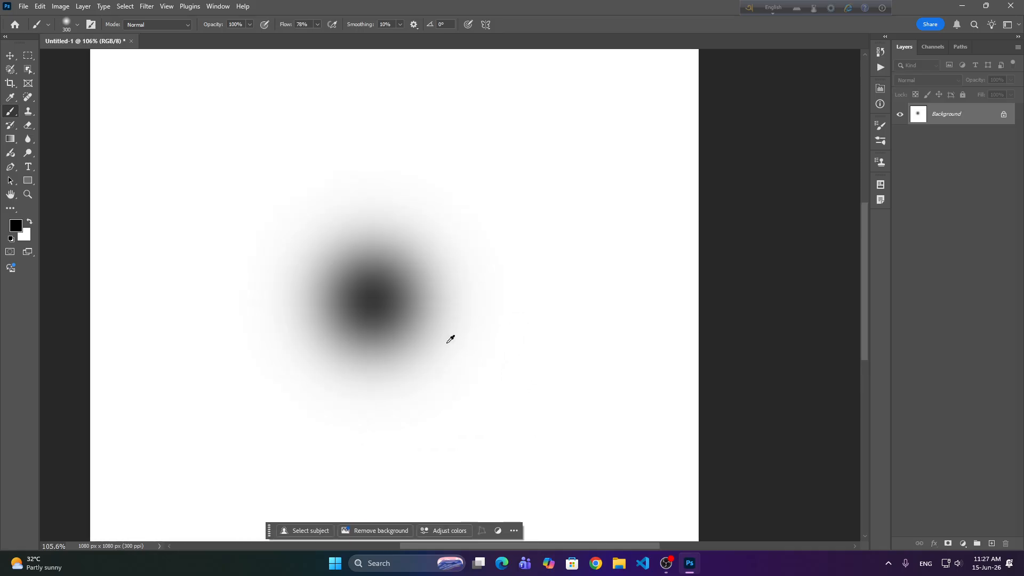
pyautogui.scroll(-3, 450, 339)
pyautogui.scroll(-2, 450, 340)
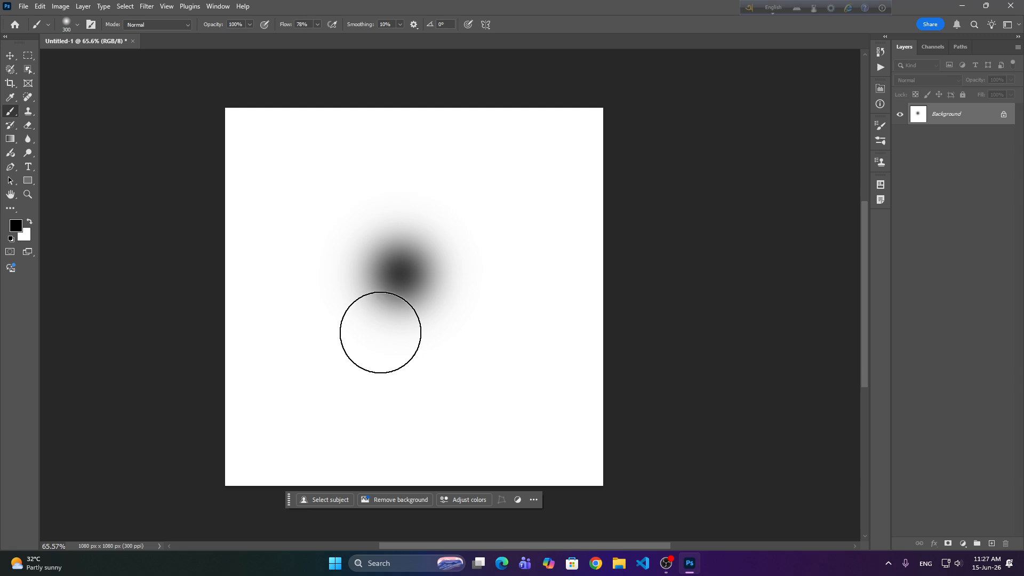
# Hide the contextual task bar below the canvas.
pyautogui.click(534, 500)
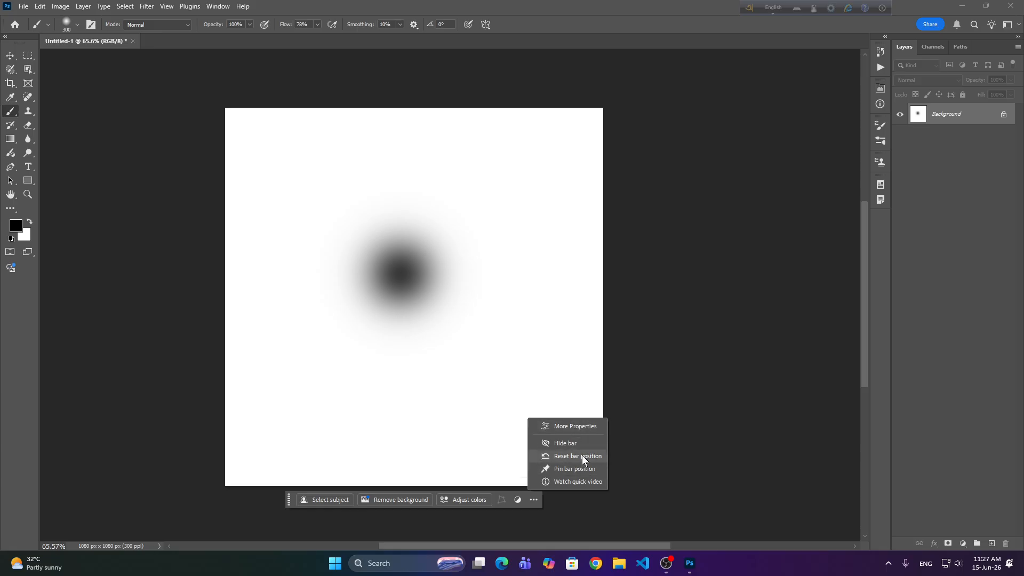
pyautogui.click(566, 443)
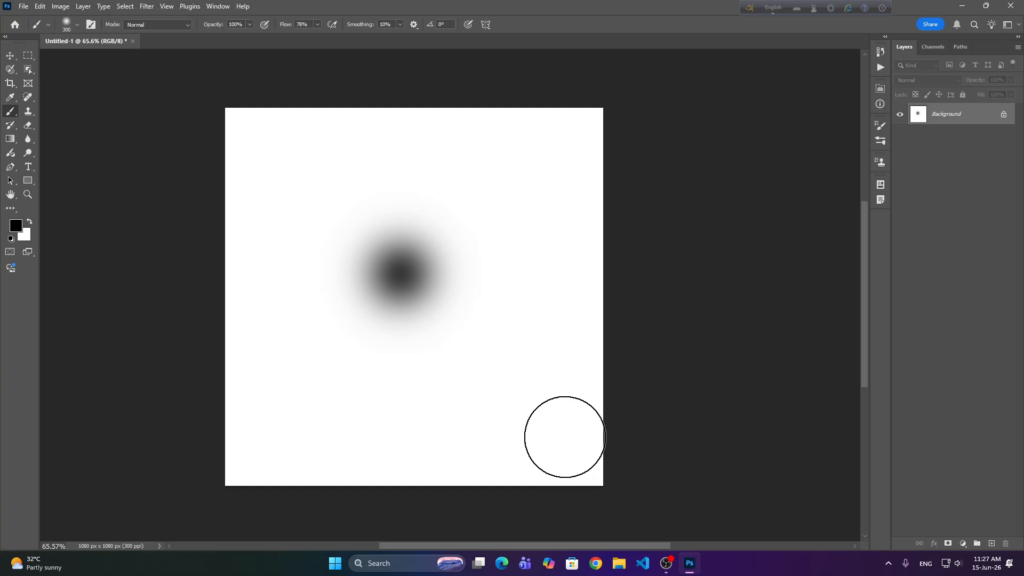
pyautogui.scroll(5, 565, 437)
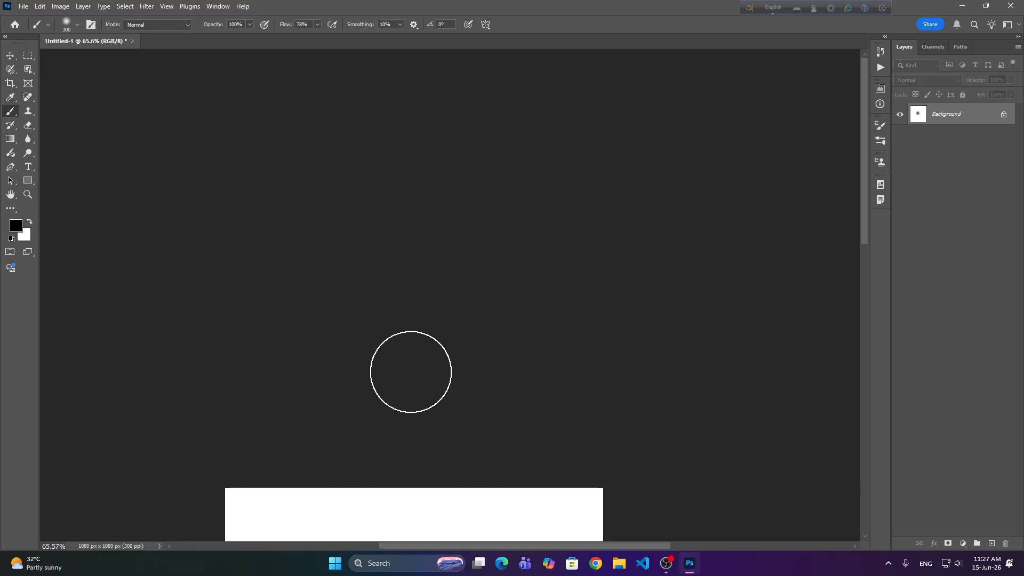
pyautogui.scroll(-1, 406, 368)
pyautogui.scroll(-5, 386, 363)
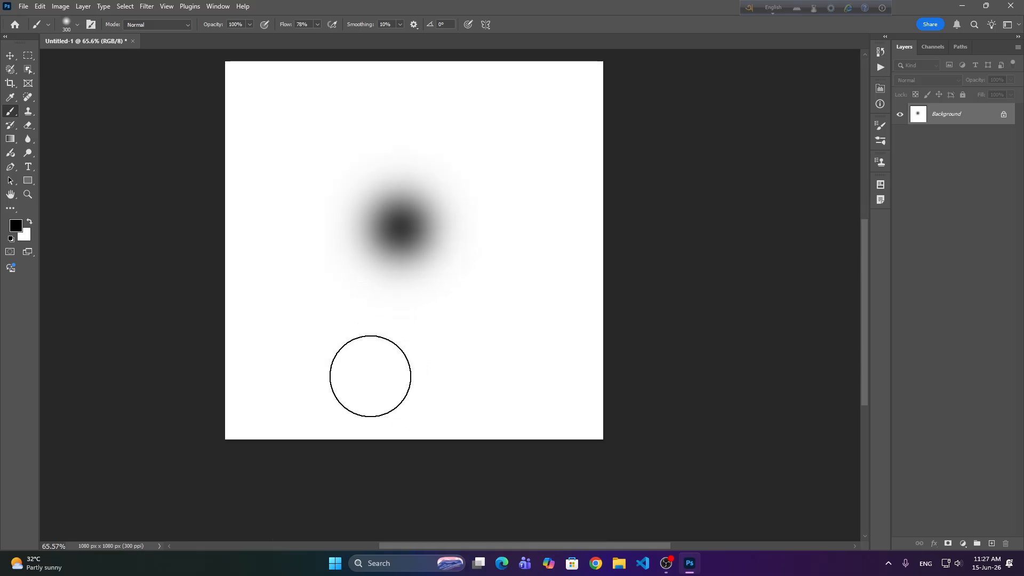
pyautogui.scroll(1, 347, 368)
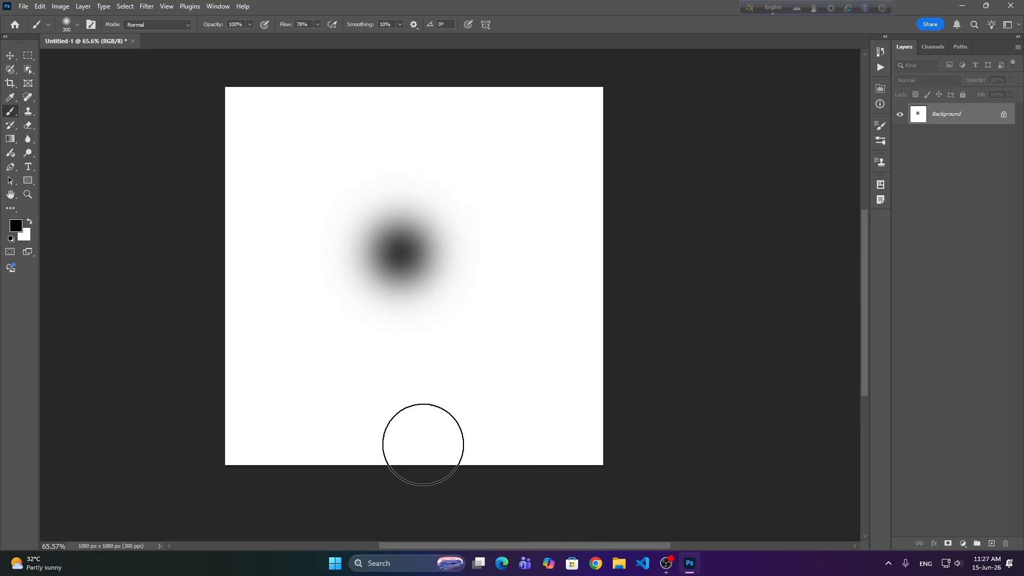
pyautogui.click(667, 564)
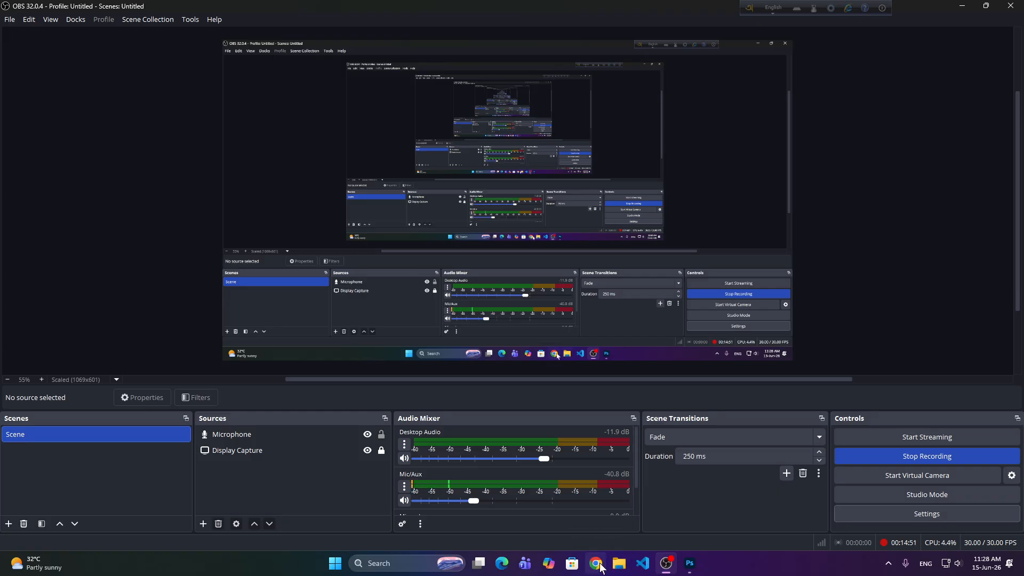
pyautogui.click(690, 564)
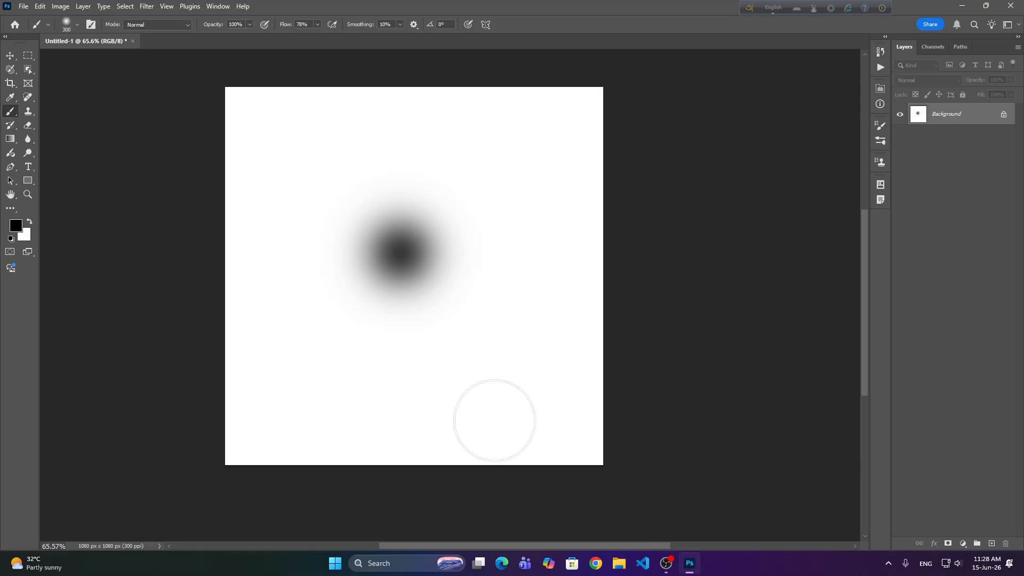
# Reduce the brush size to 99 px in the brush preset settings.
pyautogui.scroll(2, 379, 310)
pyautogui.scroll(4, 396, 324)
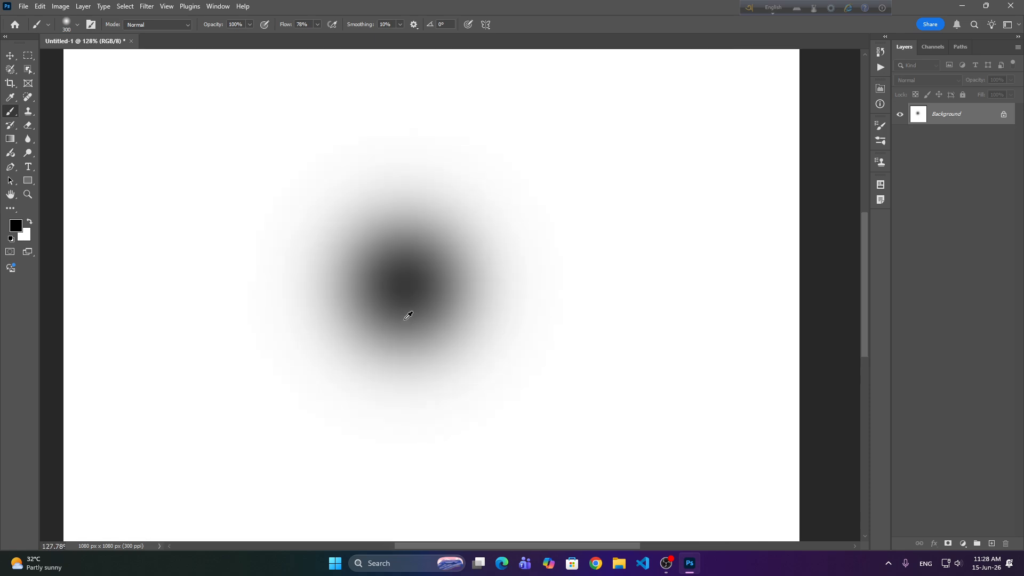
pyautogui.scroll(-2, 421, 320)
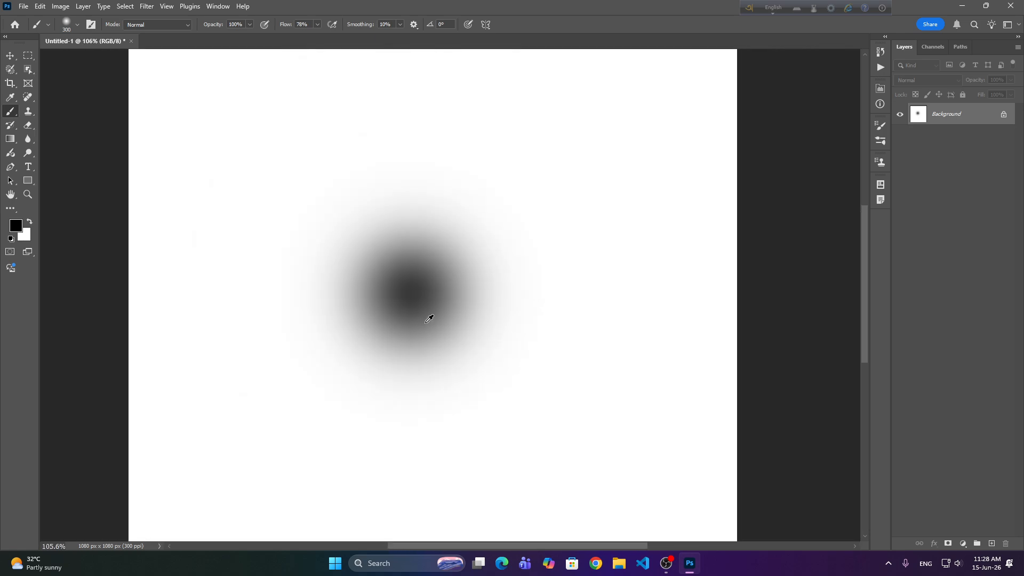
pyautogui.click(77, 24)
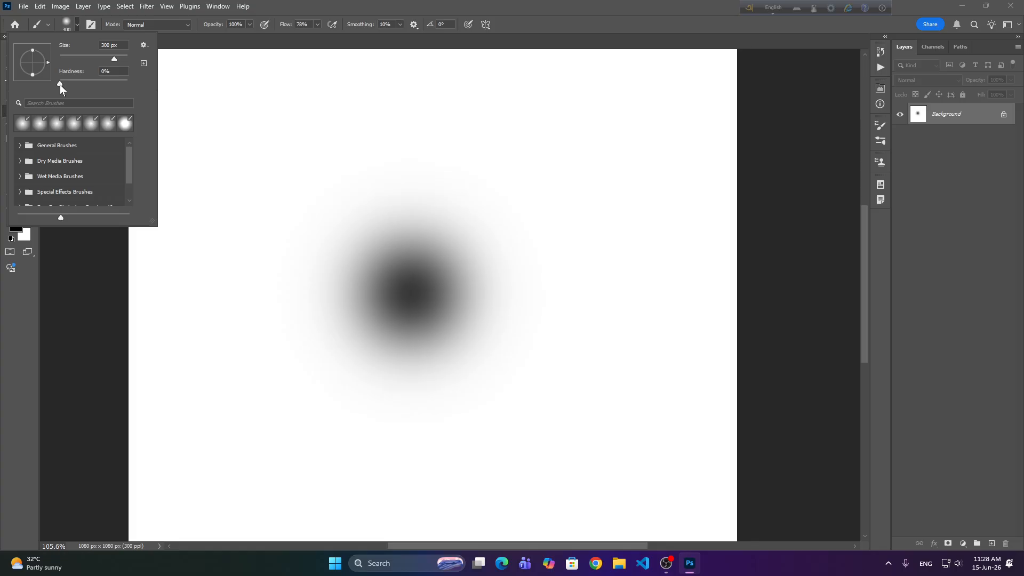
pyautogui.moveTo(114, 59); pyautogui.dragTo(93, 60)
pyautogui.click(170, 10)
# Open the brush settings and select the hard round 50 px brush tip.
pyautogui.click(218, 6)
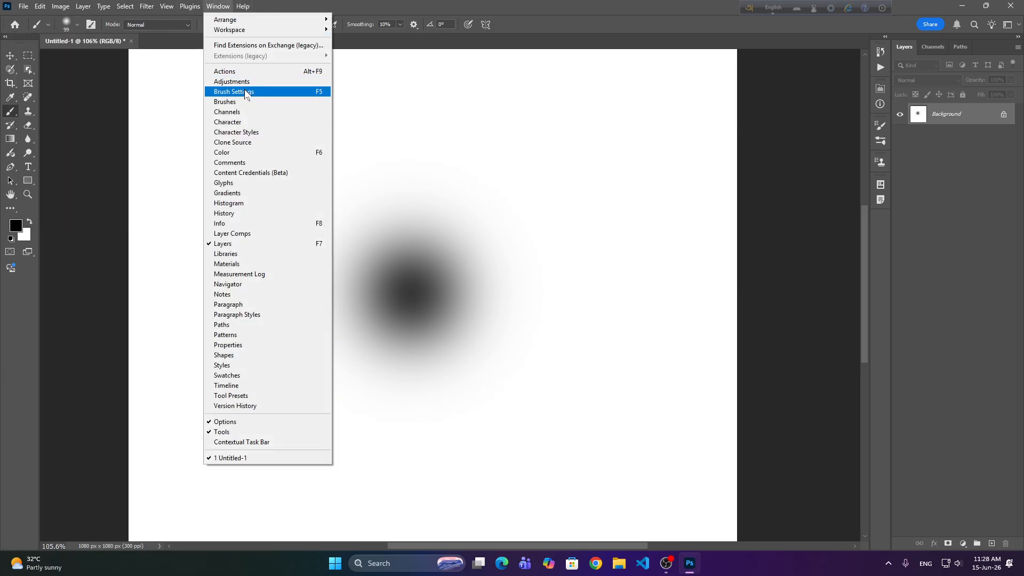
pyautogui.click(241, 91)
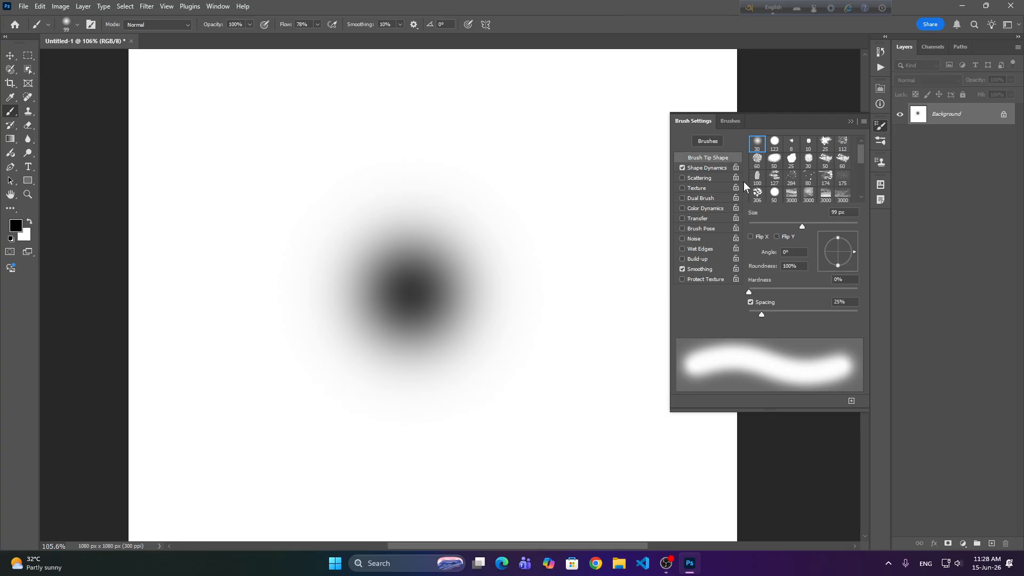
pyautogui.scroll(-3, 802, 184)
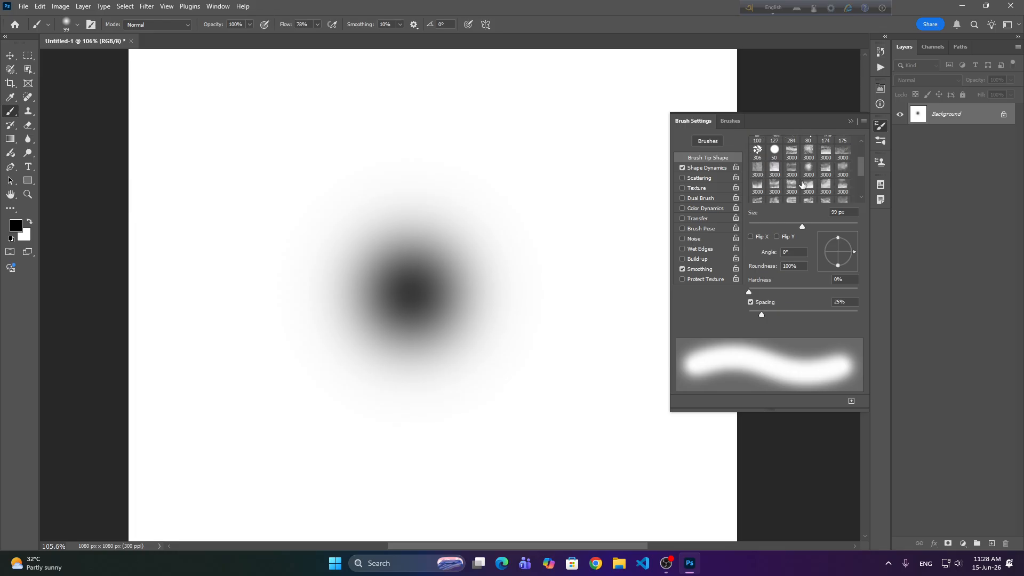
pyautogui.scroll(1, 800, 182)
pyautogui.click(774, 168)
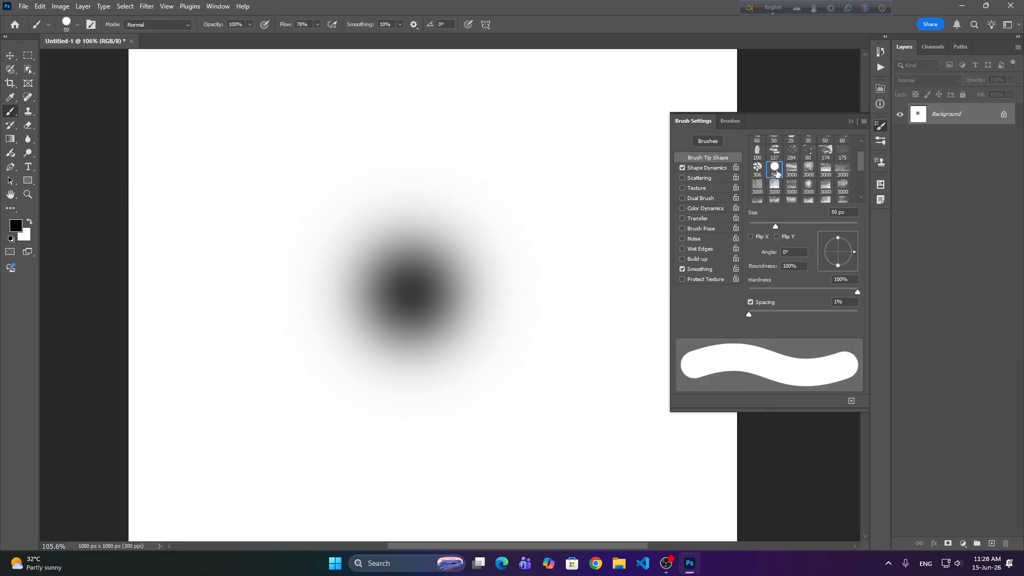
# Paint one black dab beside the large soft one, using the 123 px round tip at 0% hardness.
pyautogui.scroll(2, 778, 173)
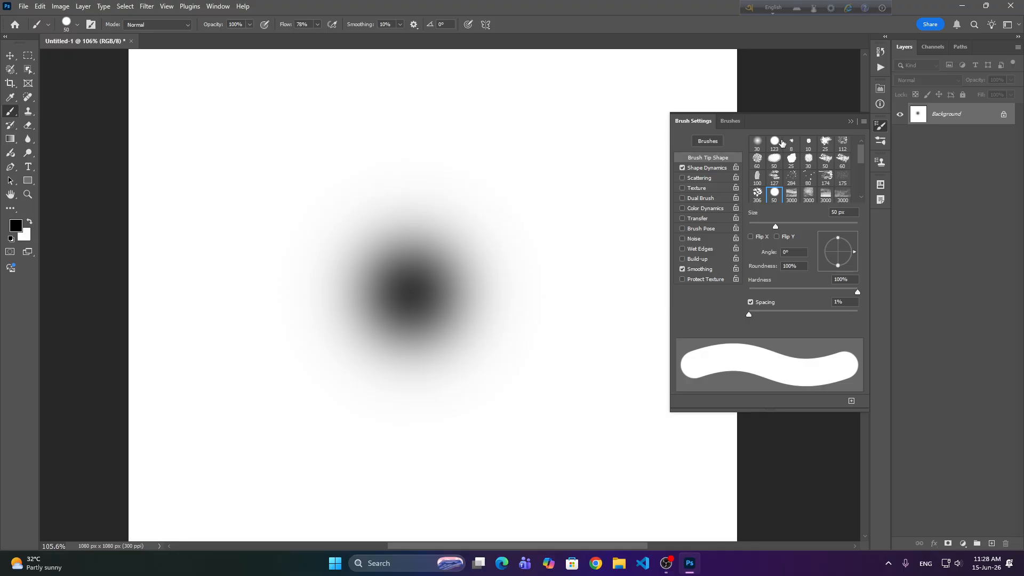
pyautogui.click(775, 142)
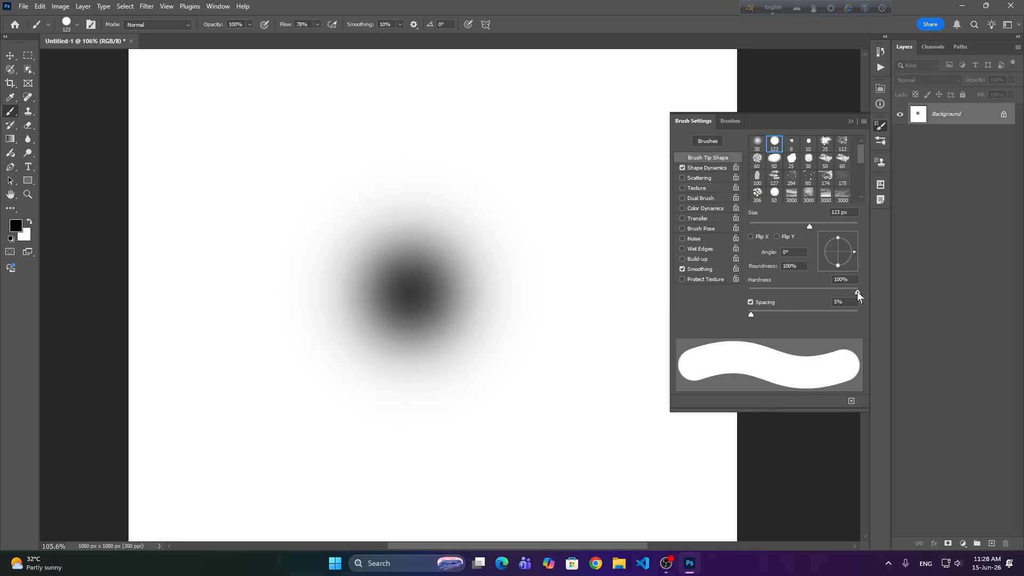
pyautogui.moveTo(857, 291); pyautogui.dragTo(672, 287)
pyautogui.click(590, 248)
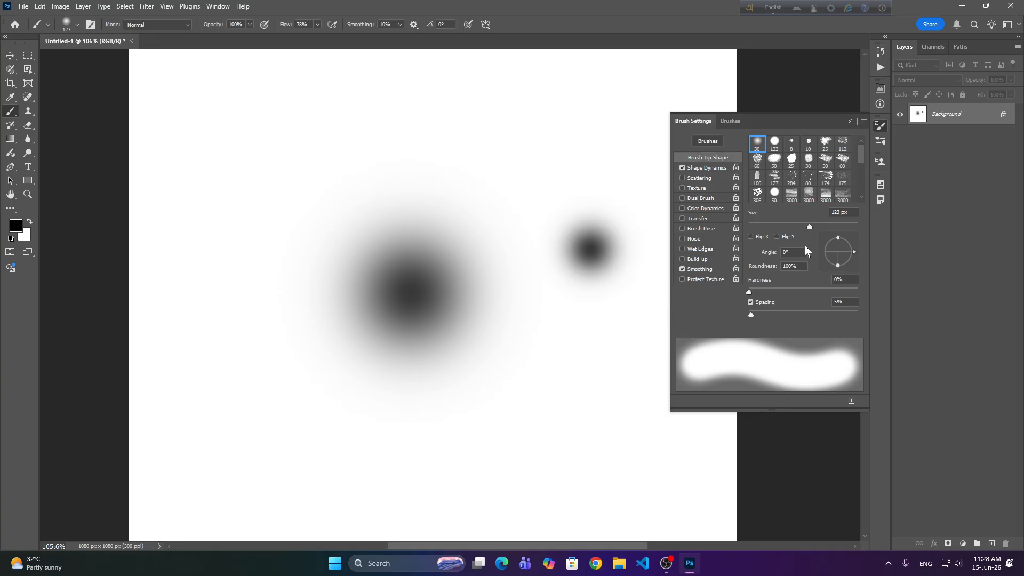
# Paint one small dab above the large one with the soft 21 px brush tip.
pyautogui.scroll(-6, 780, 199)
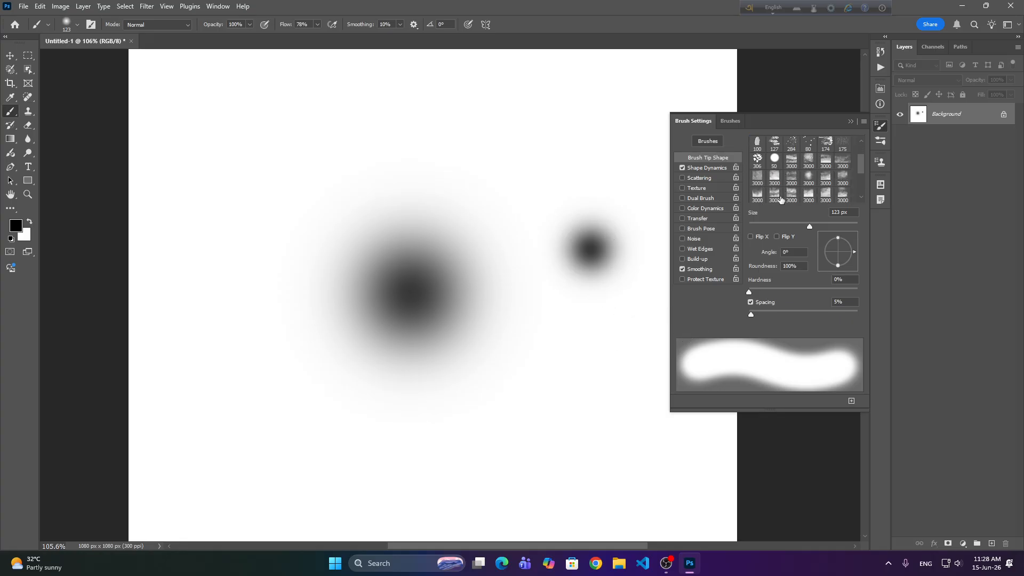
pyautogui.scroll(-1, 780, 199)
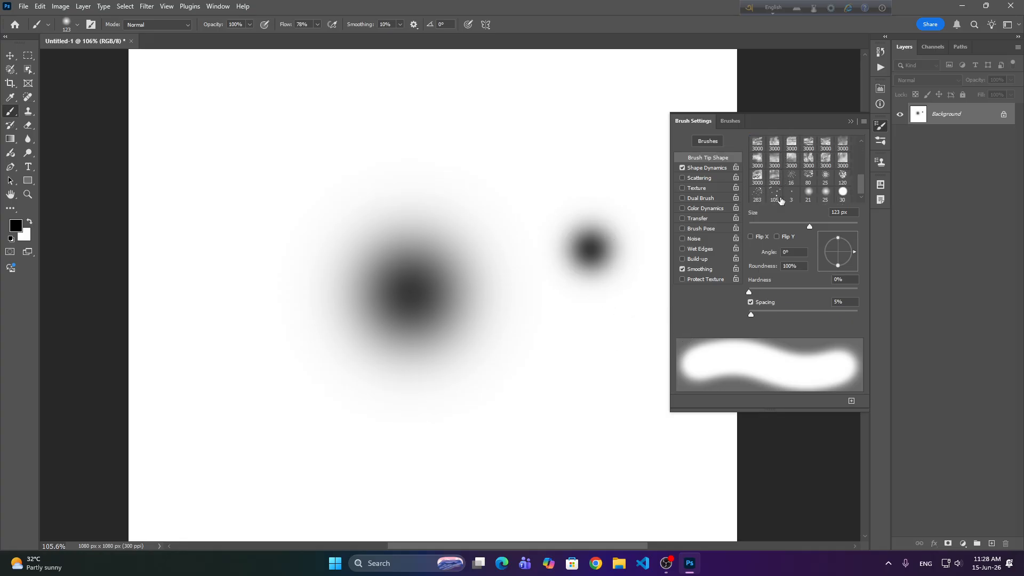
pyautogui.click(808, 193)
pyautogui.click(486, 125)
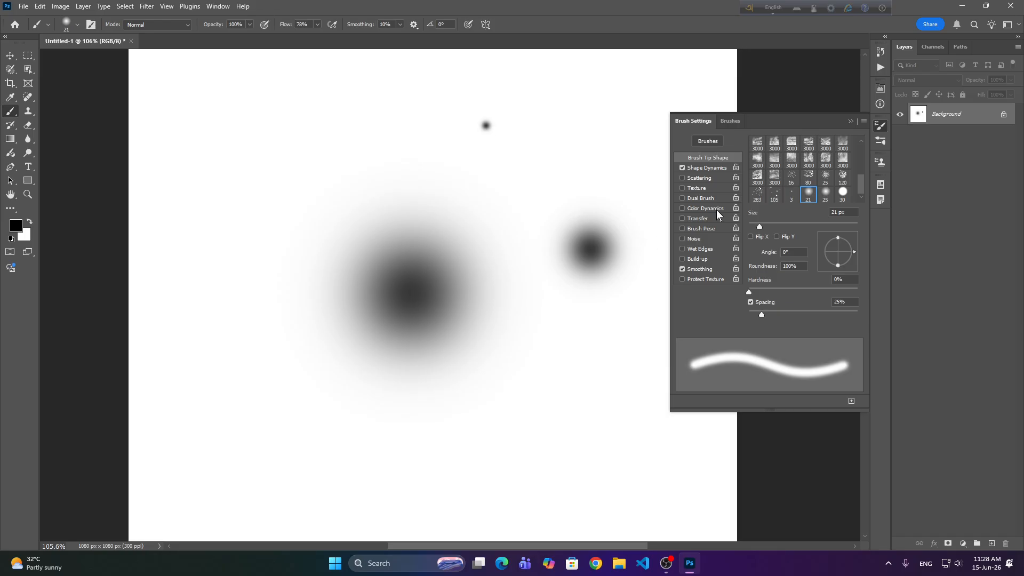
# Fill the Background layer with the white background color (ffffff) to cover all the painted dabs.
pyautogui.scroll(-5, 611, 233)
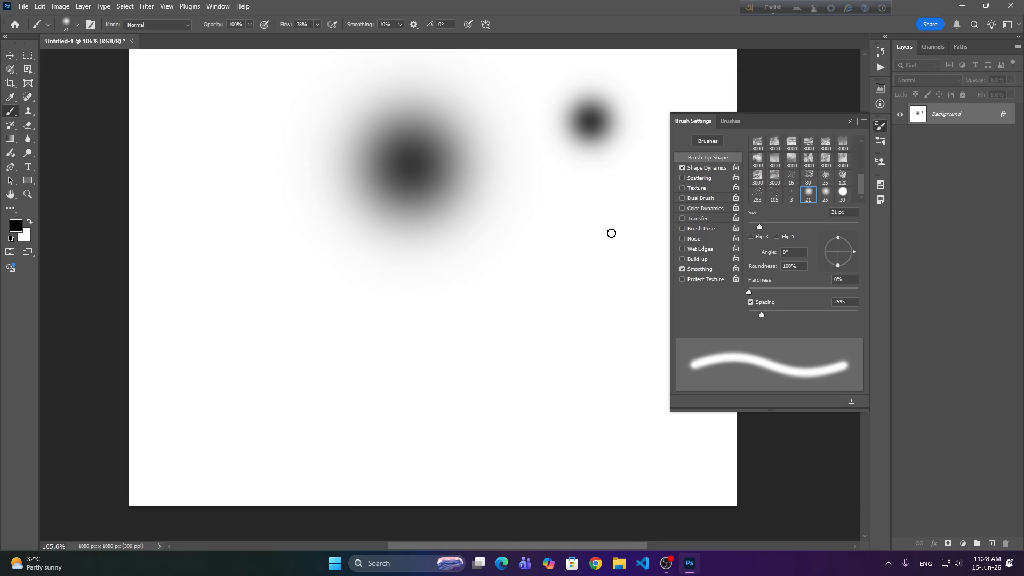
pyautogui.scroll(2, 489, 238)
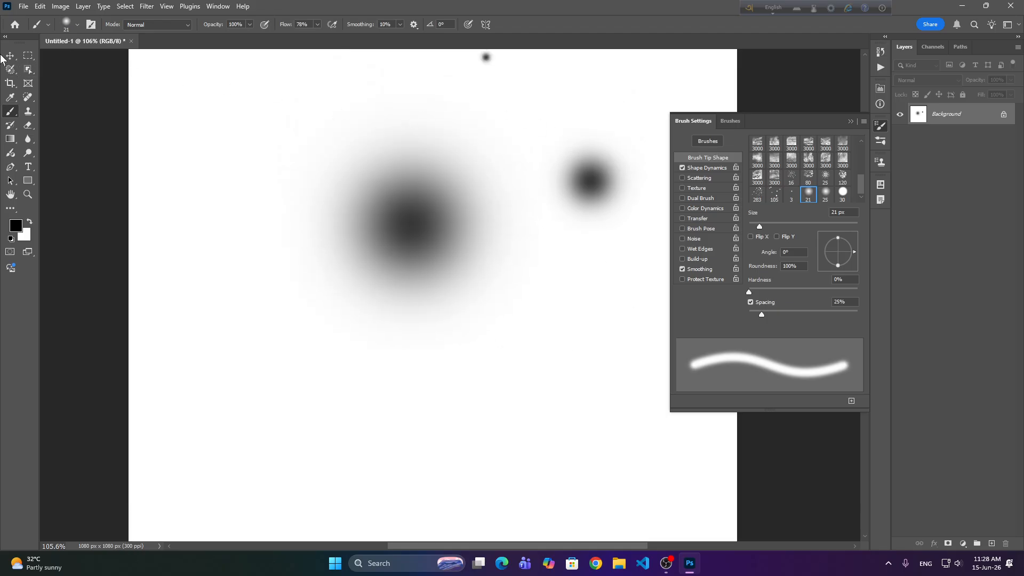
pyautogui.click(10, 55)
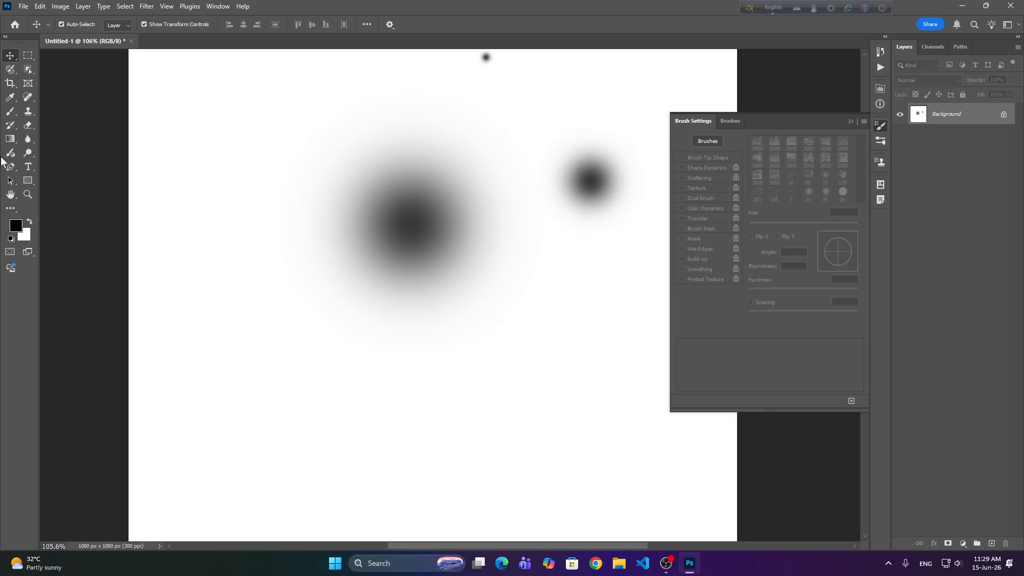
pyautogui.click(26, 234)
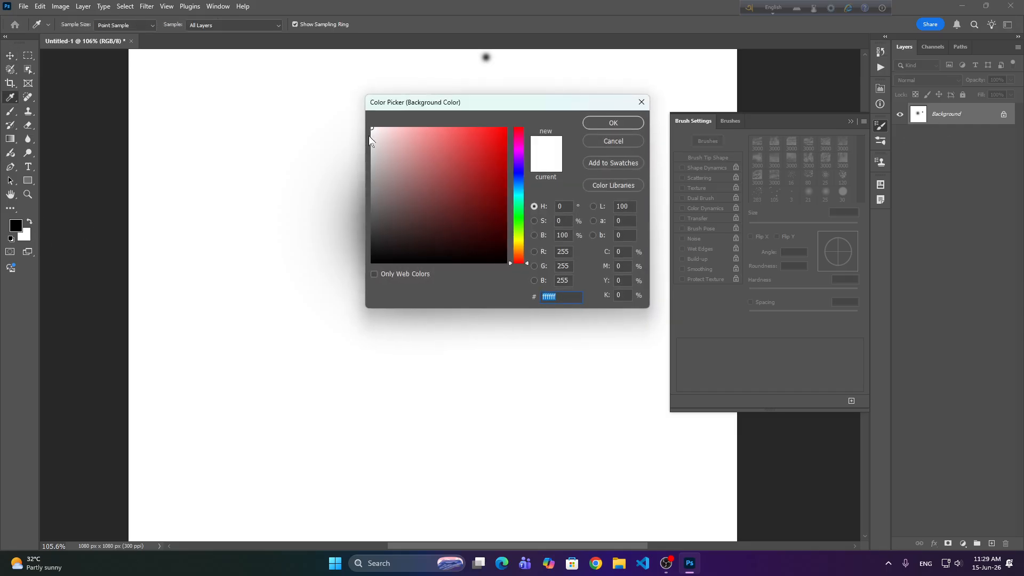
pyautogui.click(612, 123)
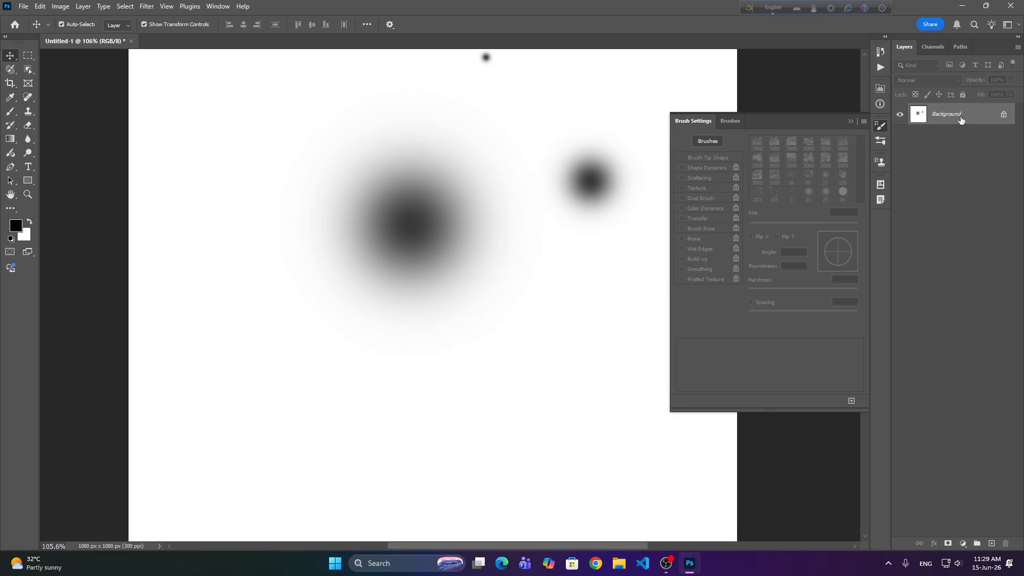
pyautogui.hotkey('ctrl', 'BackSpace')
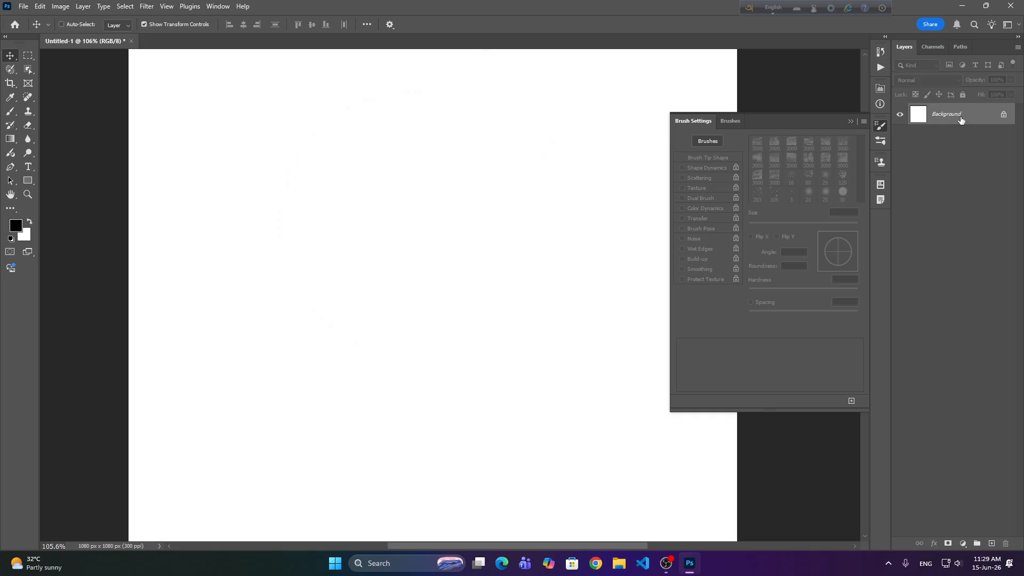
# Reactivate the Brush tool with the soft round 30 px tip and collapse the brush settings.
pyautogui.click(8, 113)
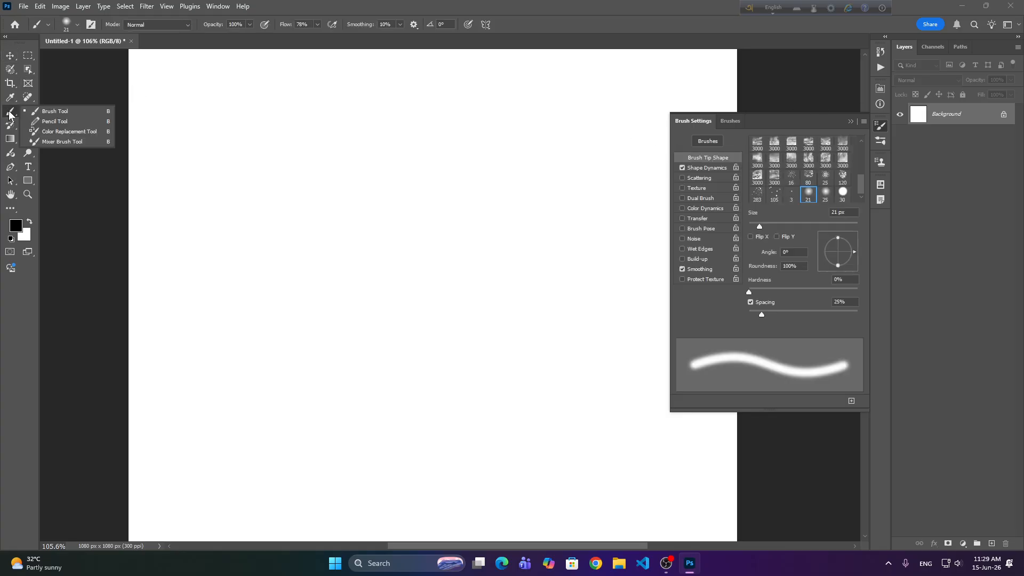
pyautogui.click(83, 113)
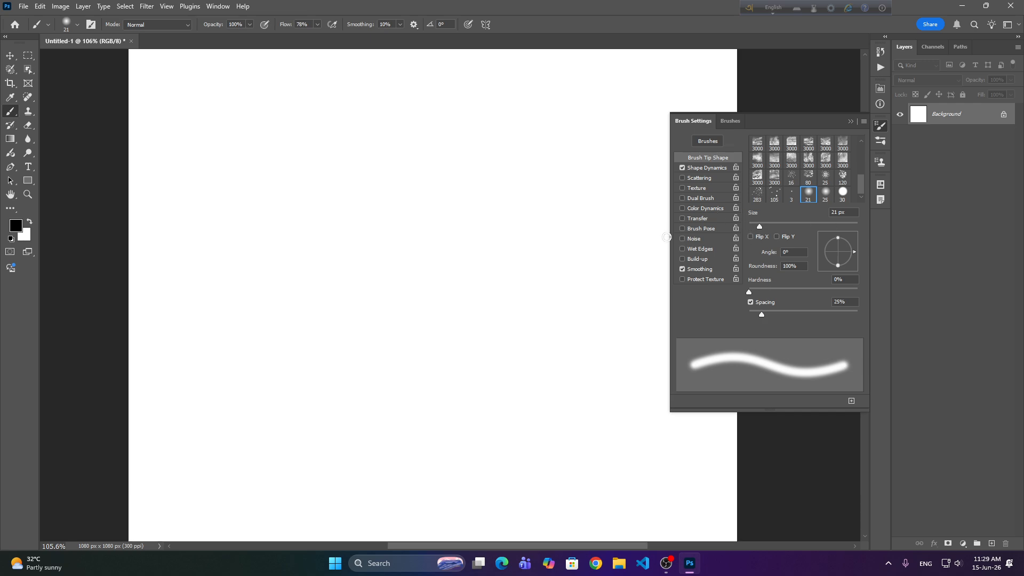
pyautogui.click(794, 224)
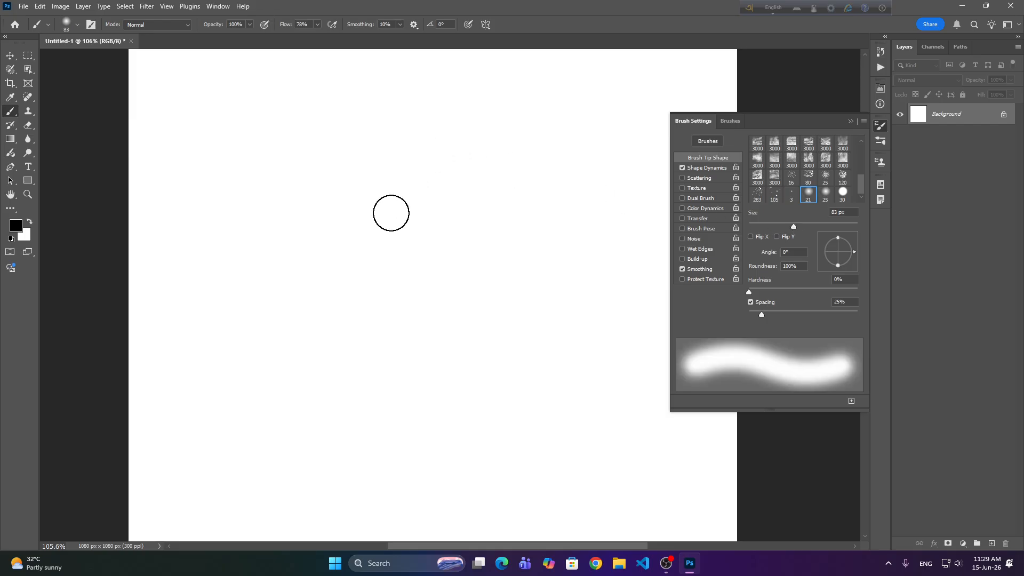
pyautogui.scroll(5, 784, 163)
pyautogui.scroll(1, 757, 150)
pyautogui.click(757, 149)
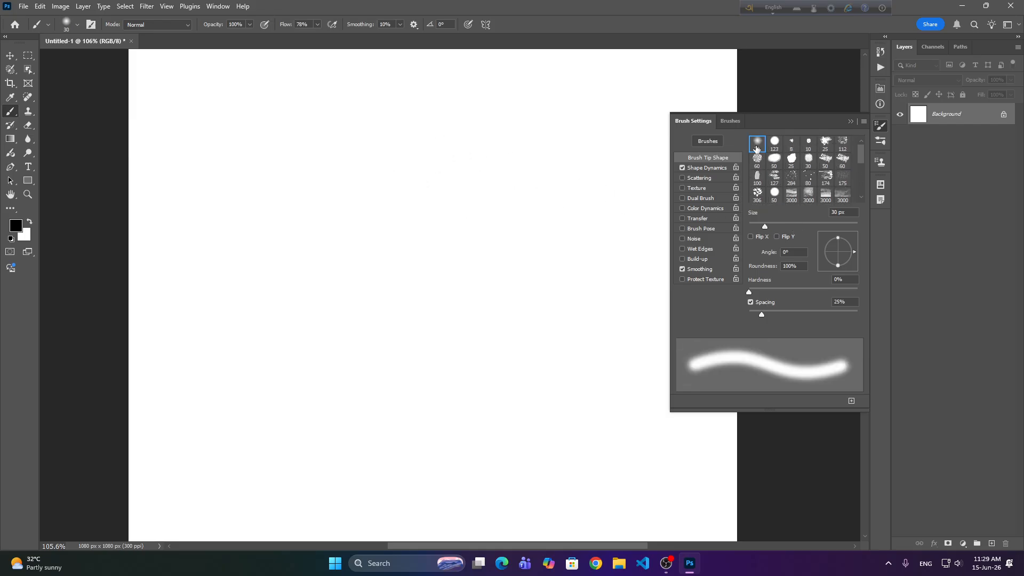
pyautogui.click(851, 122)
# Enlarge the brush to 250 px.
pyautogui.press(']')
pyautogui.press(']')
pyautogui.press(']')
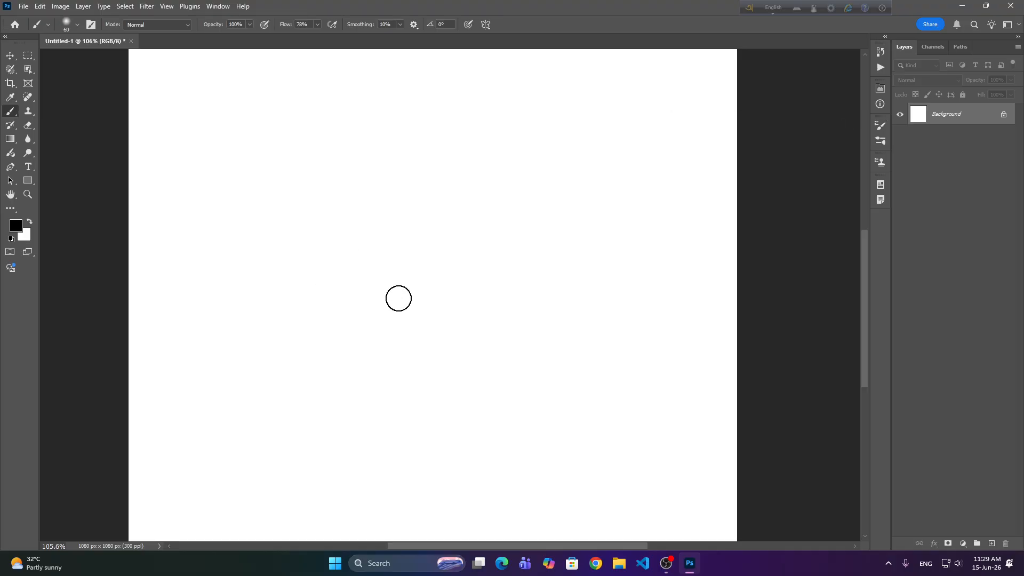
pyautogui.press(']')
pyautogui.press(']')
pyautogui.press(']')
pyautogui.press(']')
pyautogui.press(']')
pyautogui.press(']')
pyautogui.press(']')
pyautogui.press(']')
pyautogui.press(']')
# Paint a soft black test dab on the Background layer and undo it.
pyautogui.click(404, 299)
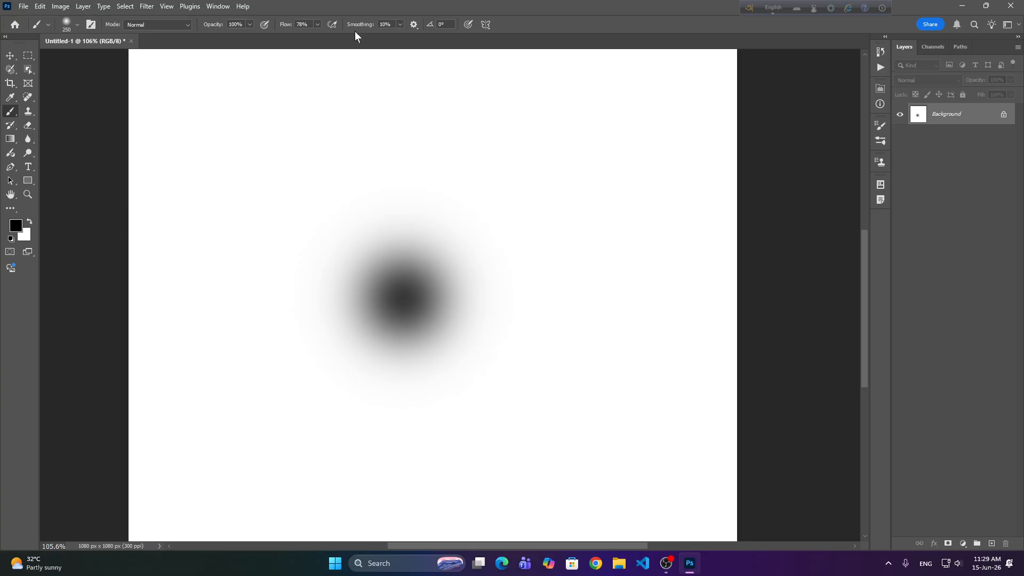
pyautogui.click(14, 56)
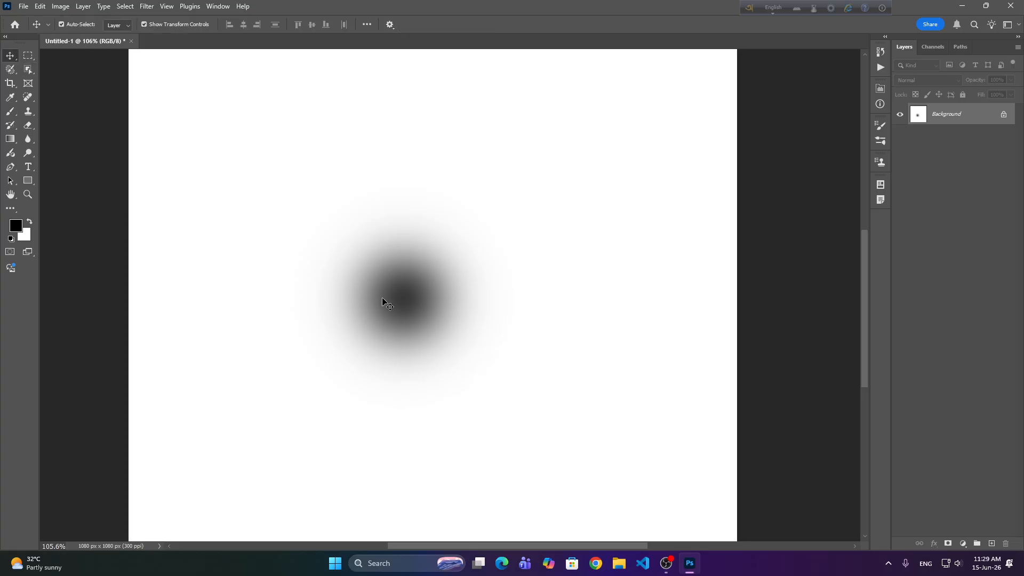
pyautogui.hotkey('ctrl', 'z')
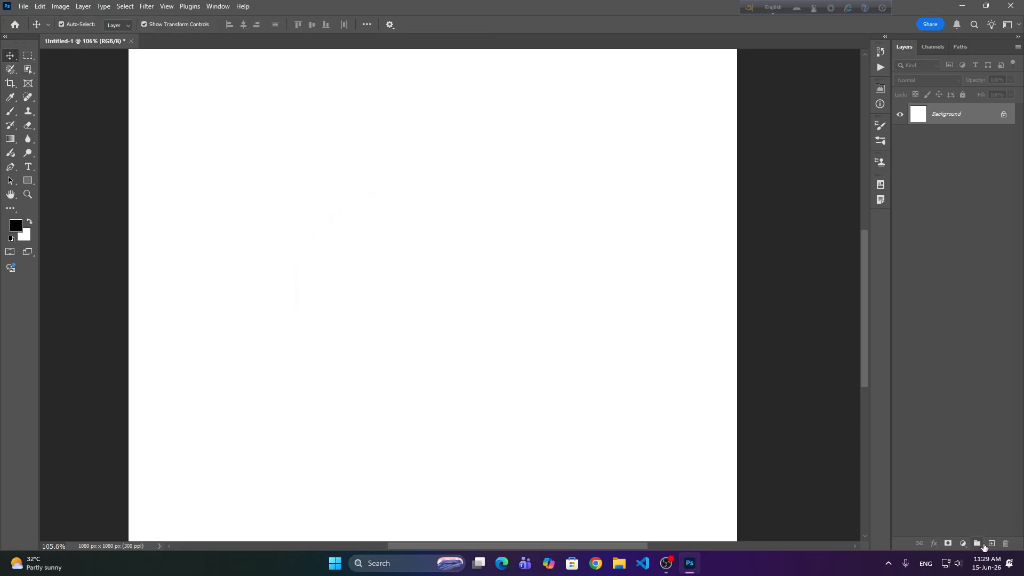
# Add a new layer above the Background and paint one soft black 250 px dab on it.
pyautogui.click(991, 545)
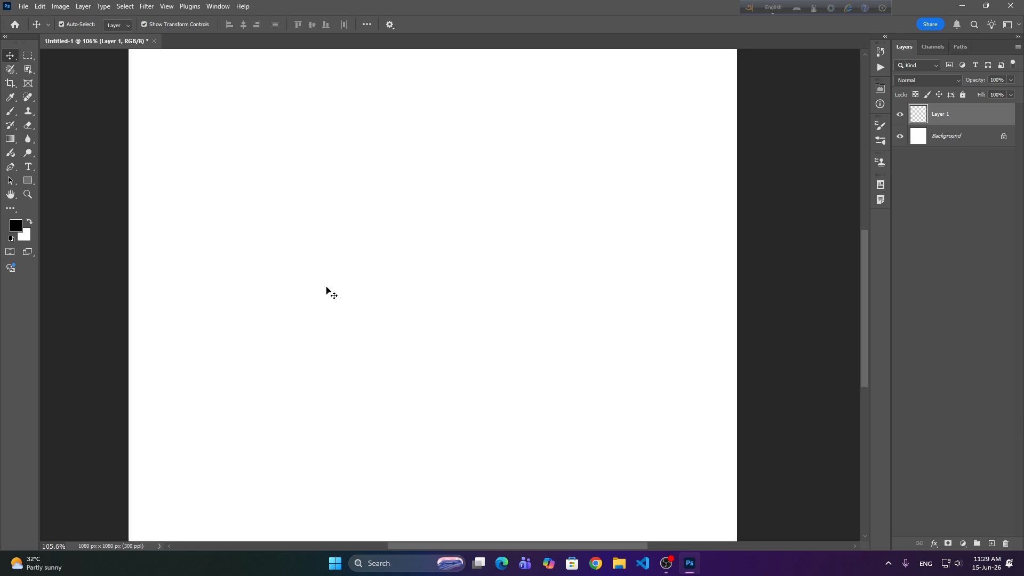
pyautogui.click(11, 112)
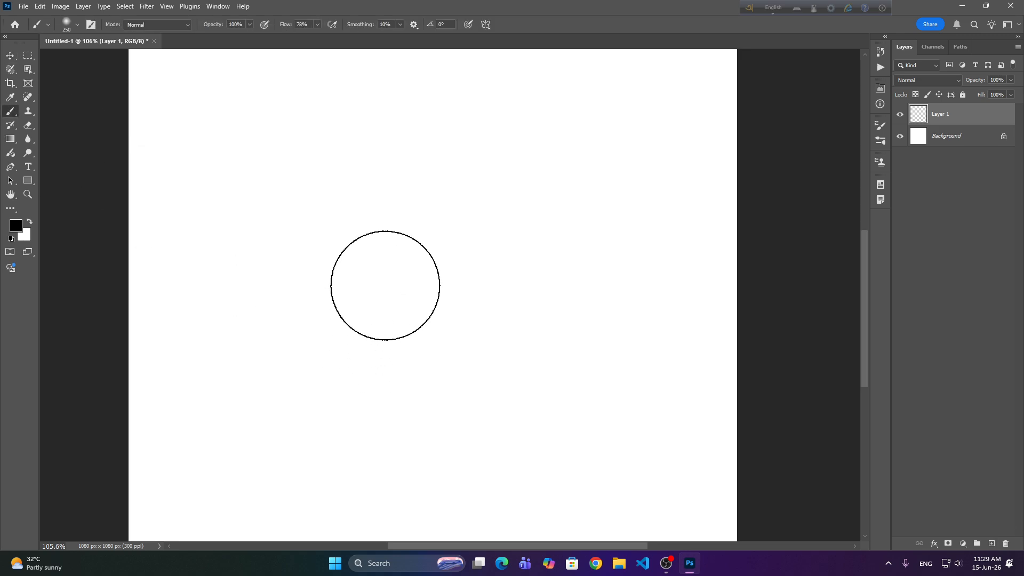
pyautogui.click(385, 287)
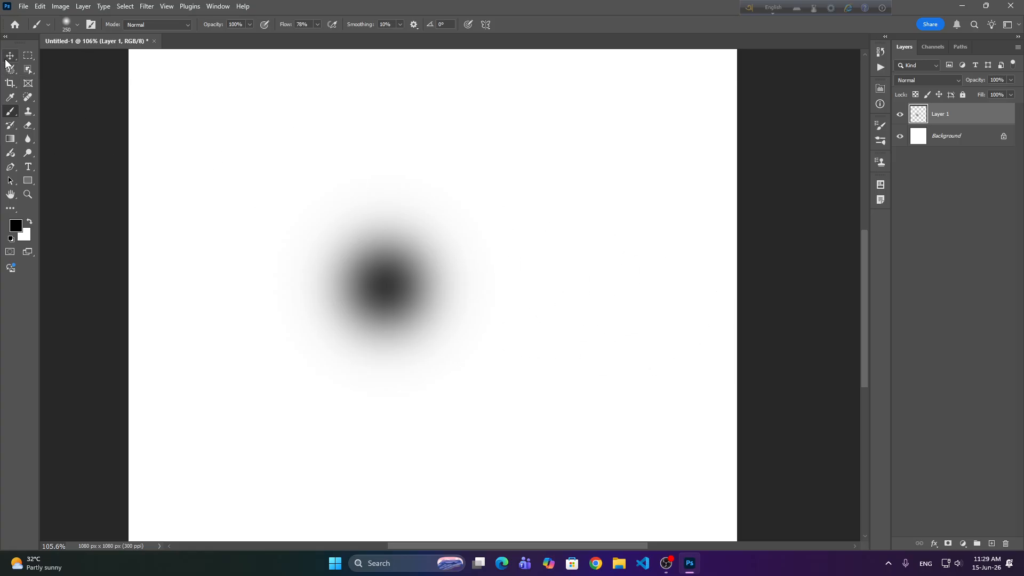
# Transform the dab into a wide, flat shadow at about 157% width and 30% height in the lower half of the canvas.
pyautogui.click(9, 57)
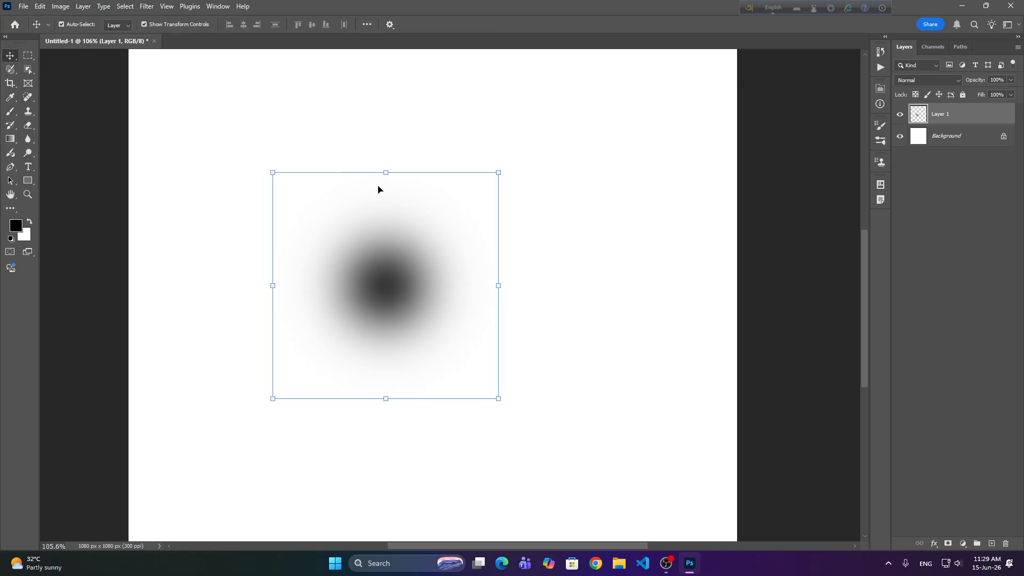
pyautogui.moveTo(388, 173)
pyautogui.mouseDown()
pyautogui.moveTo(393, 262)
pyautogui.moveTo(381, 356)
pyautogui.moveTo(411, 380)
pyautogui.moveTo(422, 332)
pyautogui.mouseUp()
pyautogui.moveTo(401, 372); pyautogui.dragTo(398, 381)
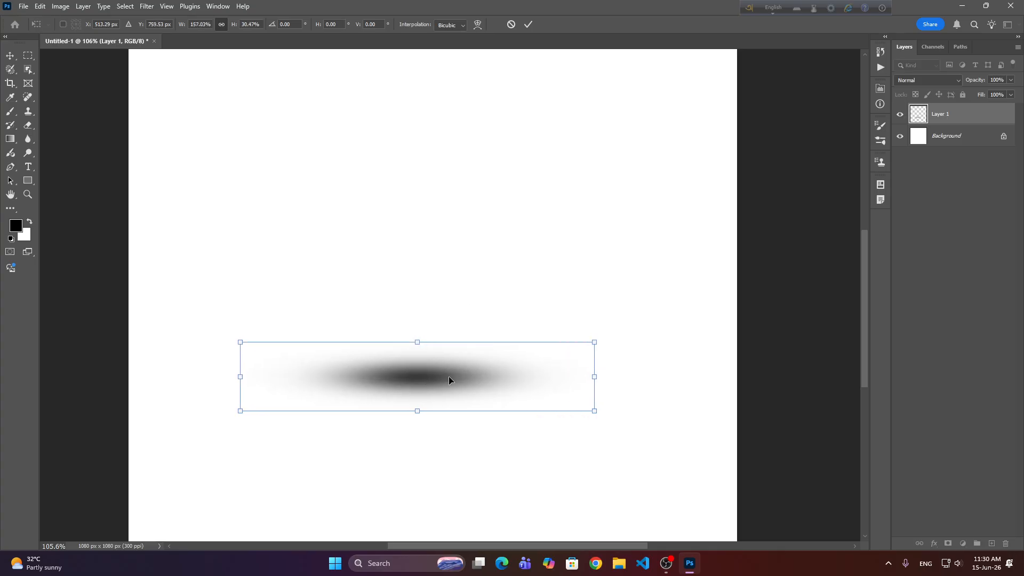
pyautogui.click(529, 25)
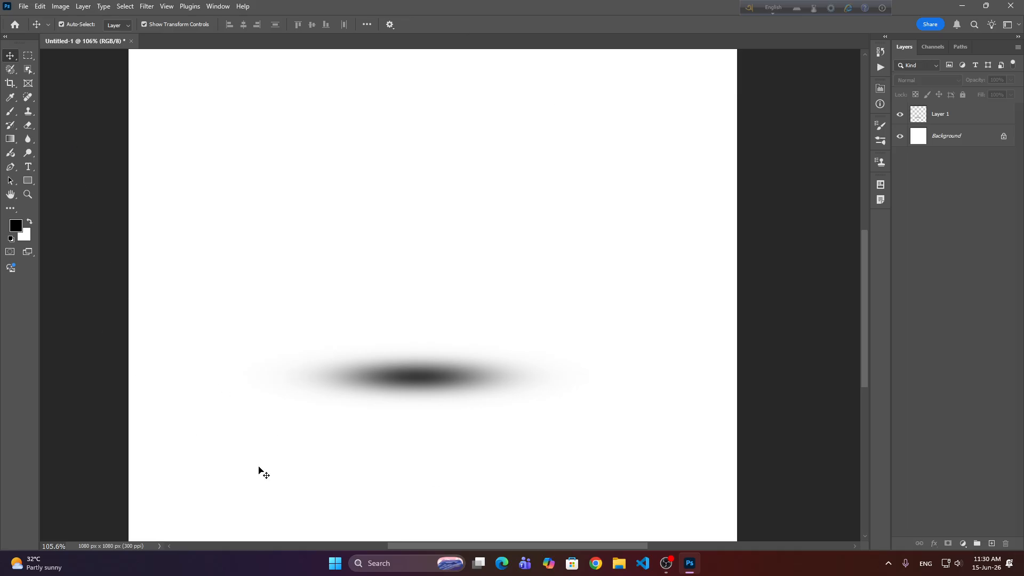
# Examine the flattened shadow and its soft edges at several zoom levels.
pyautogui.scroll(-3, 427, 311)
pyautogui.scroll(4, 438, 312)
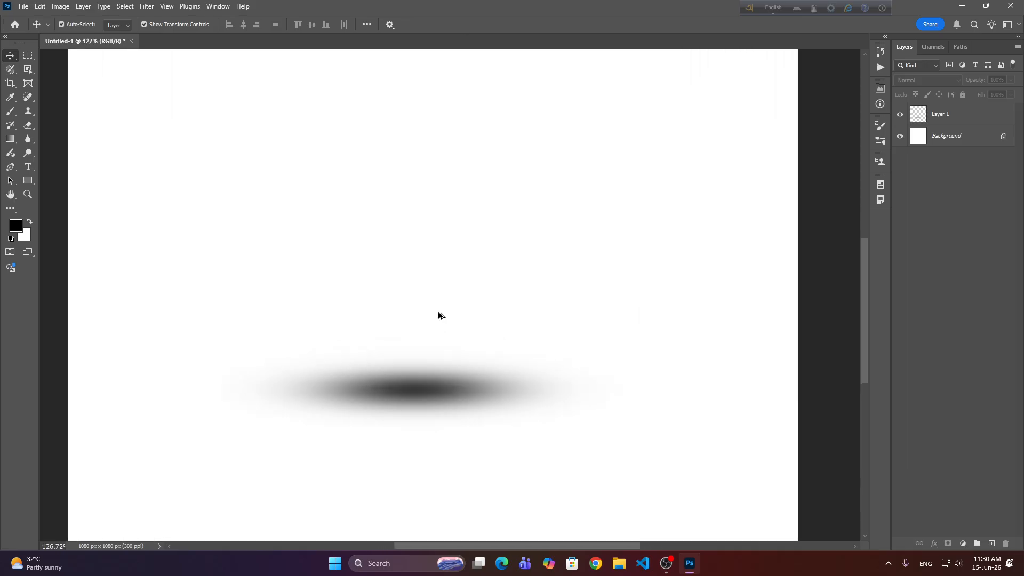
pyautogui.scroll(-1, 438, 315)
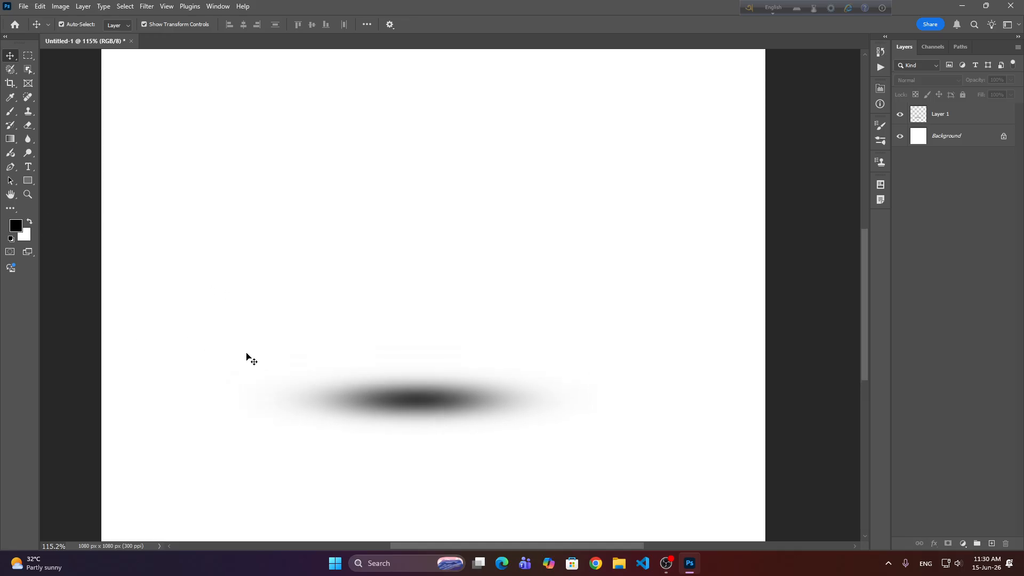
pyautogui.click(426, 403)
pyautogui.scroll(-1, 431, 406)
pyautogui.scroll(4, 431, 406)
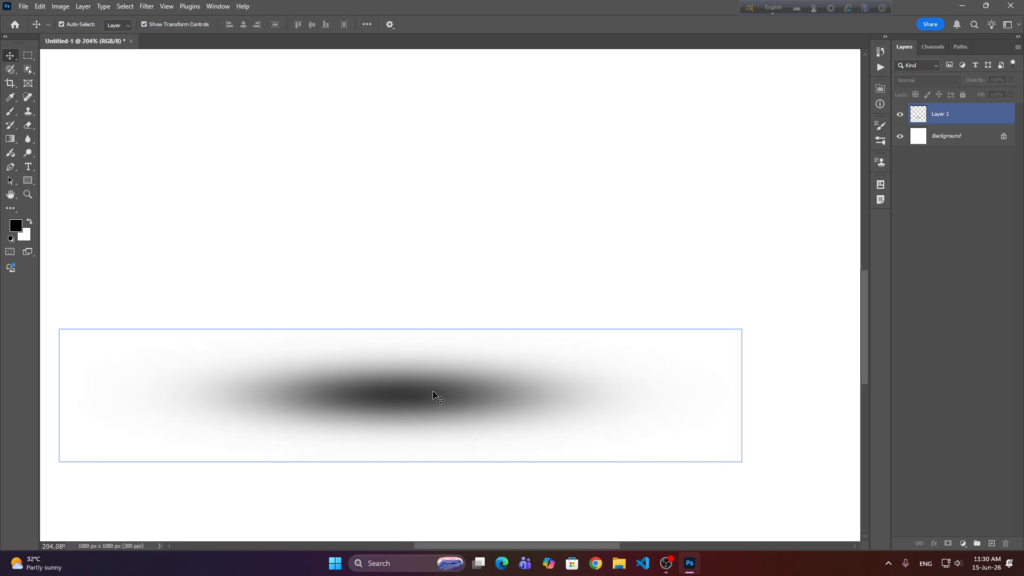
pyautogui.scroll(-3, 452, 388)
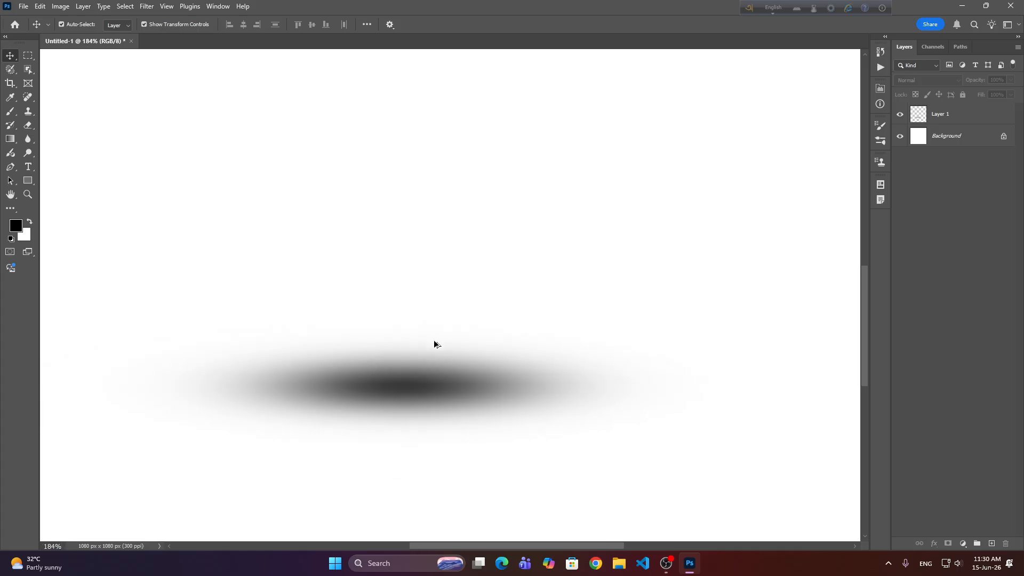
pyautogui.scroll(-1, 415, 331)
pyautogui.scroll(1, 401, 329)
pyautogui.scroll(-1, 382, 325)
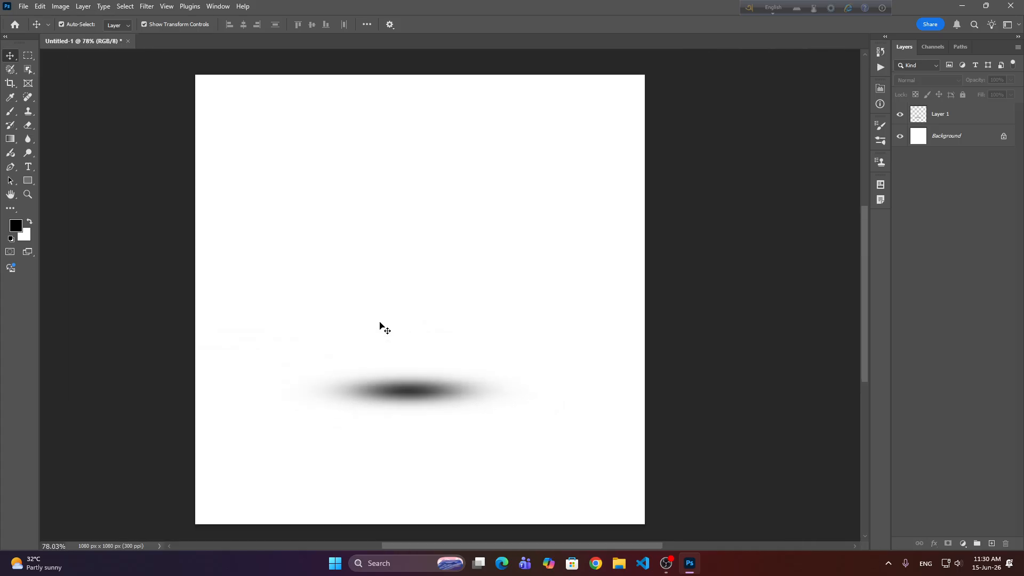
# Delete the layer holding the flattened shadow.
pyautogui.scroll(1, 382, 325)
pyautogui.moveTo(426, 406); pyautogui.dragTo(423, 443)
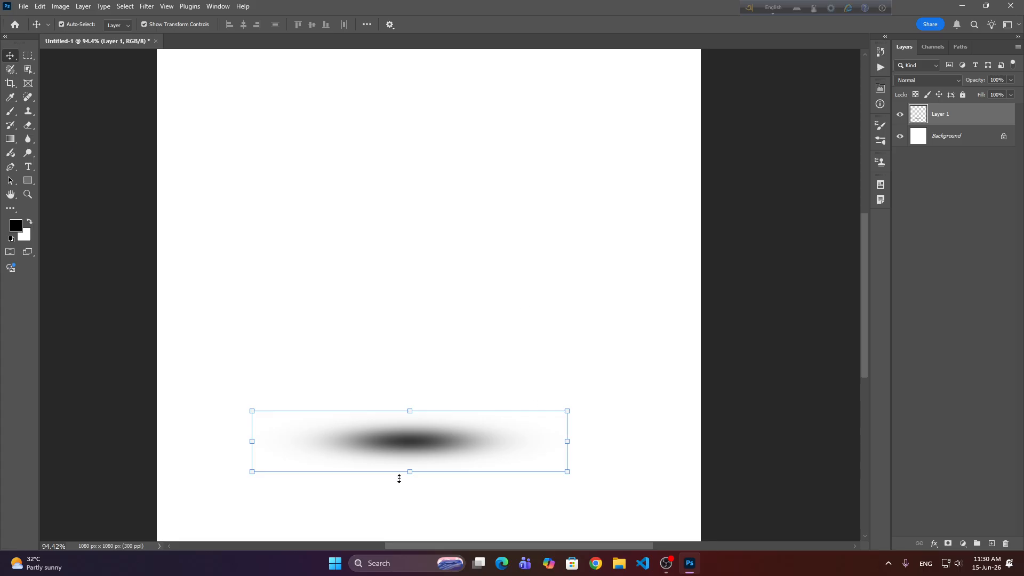
pyautogui.press('Delete')
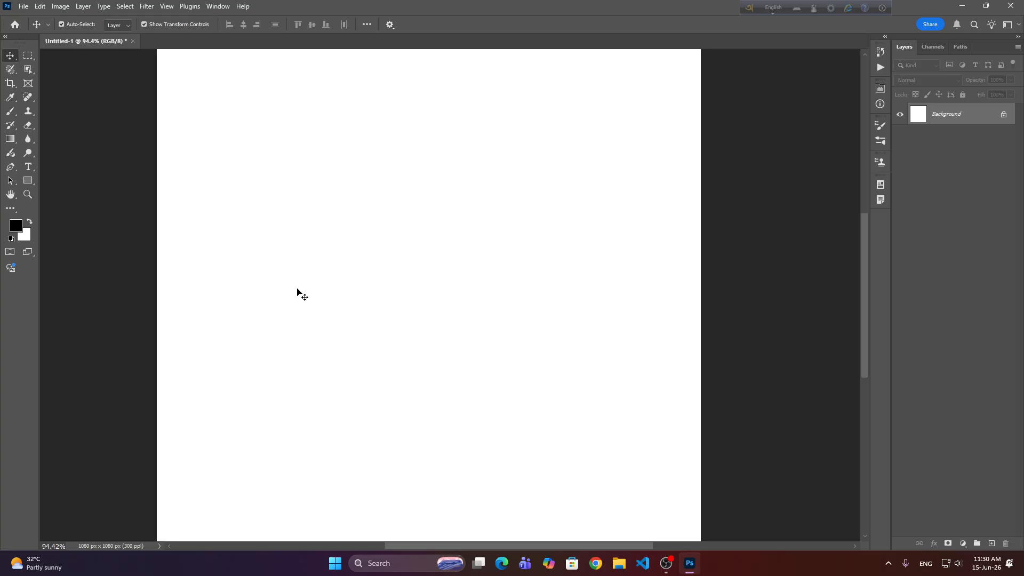
# Show the Brush Settings for the Brush tool and add a new layer above the Background.
pyautogui.click(218, 7)
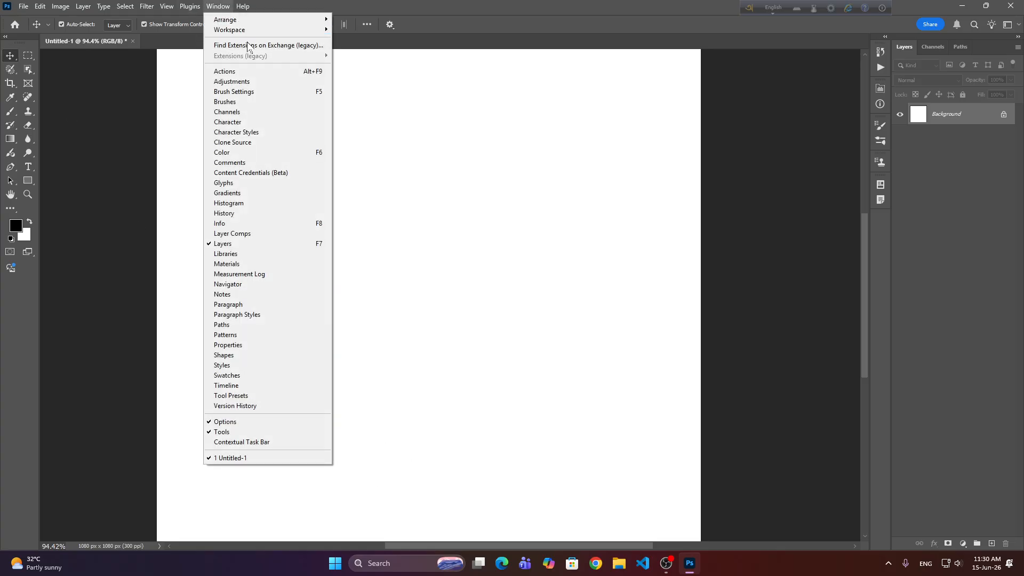
pyautogui.click(261, 91)
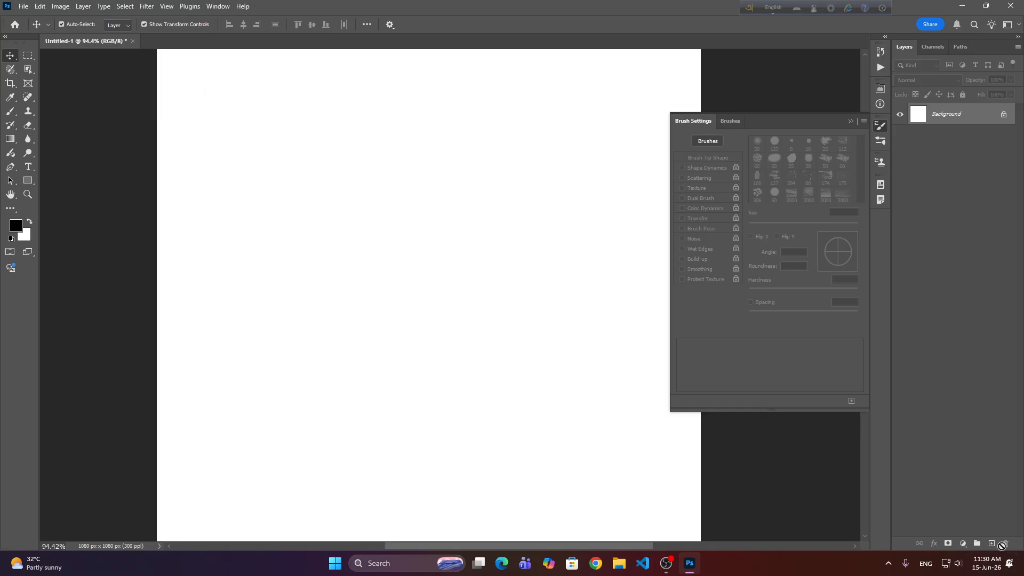
pyautogui.click(9, 112)
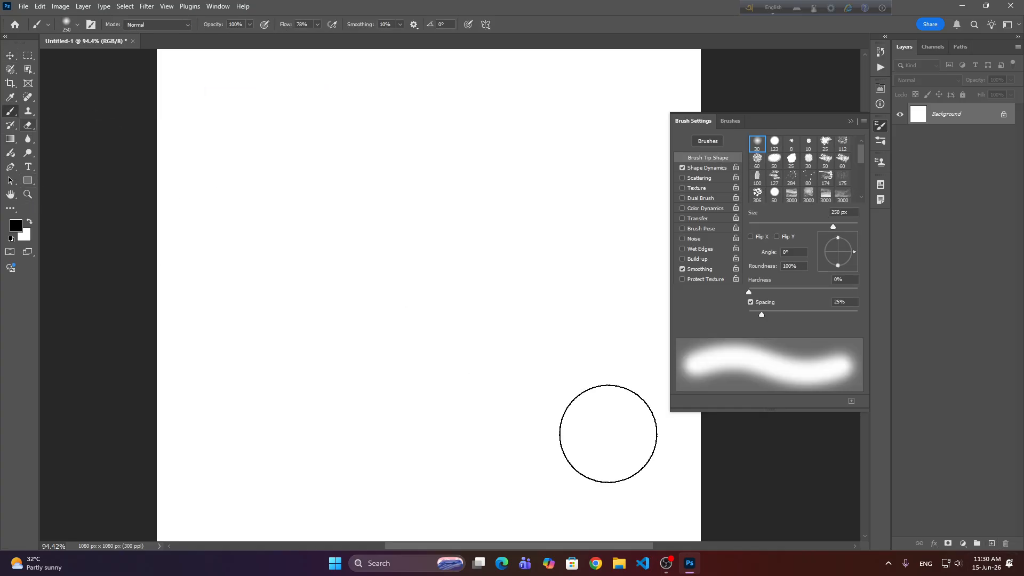
pyautogui.click(992, 543)
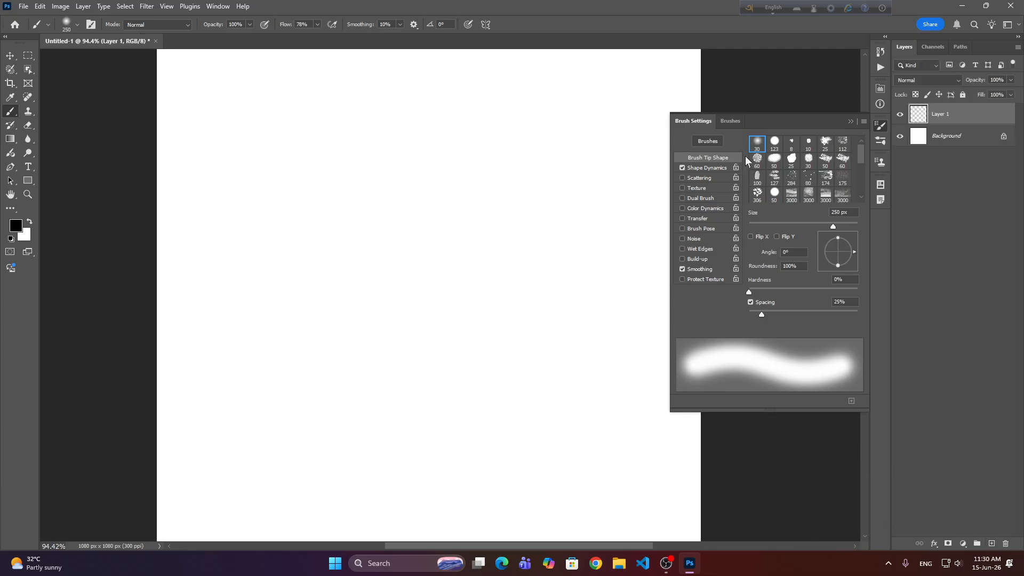
# Stamp one dab each of the 306 px leaf, 174 px dry-bristle and 284 px splatter brush tips on the new layer.
pyautogui.scroll(-6, 782, 168)
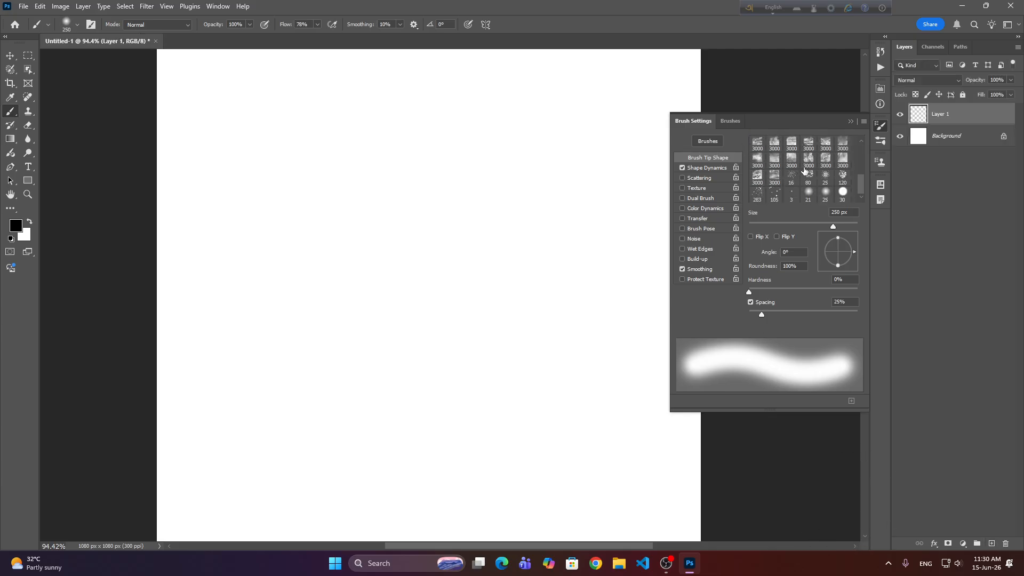
pyautogui.scroll(5, 793, 174)
pyautogui.click(758, 176)
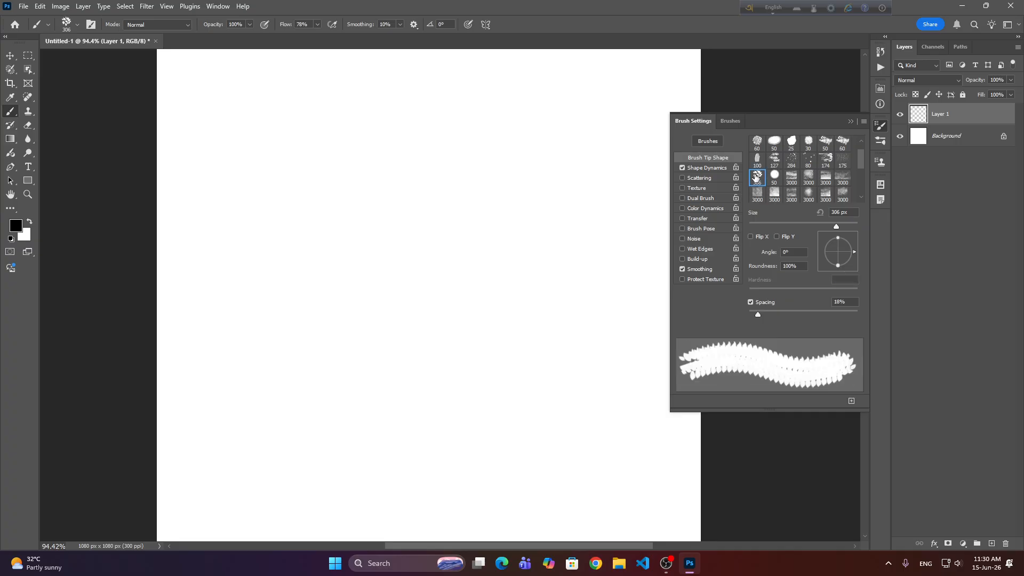
pyautogui.click(826, 159)
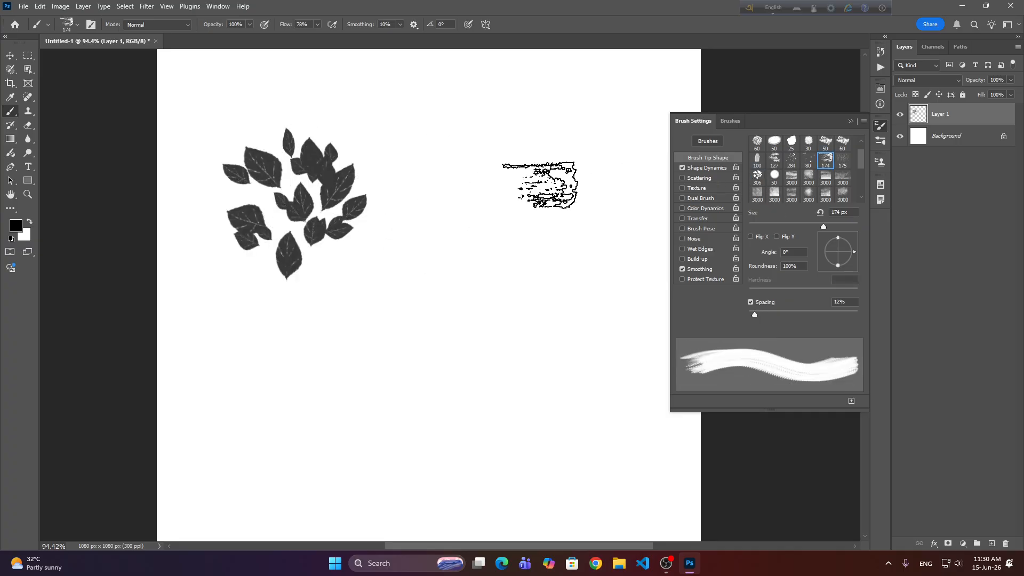
pyautogui.click(506, 192)
pyautogui.click(792, 159)
pyautogui.click(394, 325)
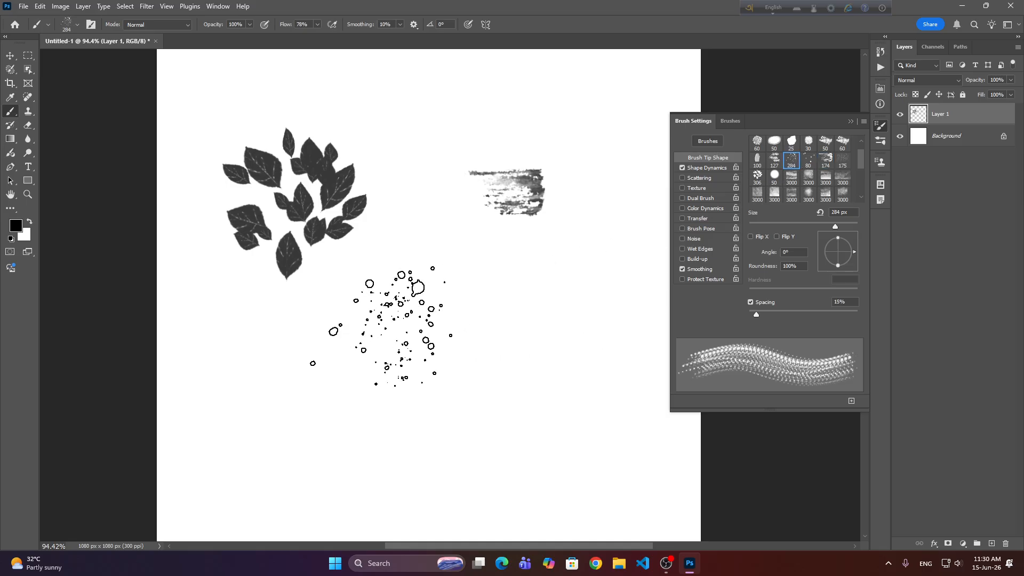
# Stamp four scattered dabs with the 50 px rough brush tip angled at 14° on the same layer.
pyautogui.scroll(2, 811, 171)
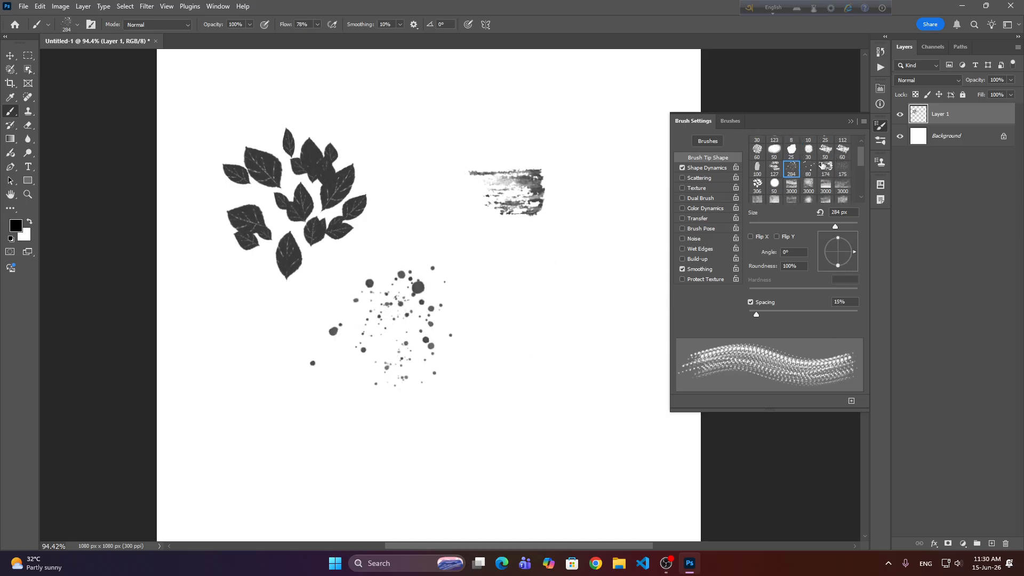
pyautogui.click(828, 152)
pyautogui.click(505, 408)
pyautogui.click(565, 315)
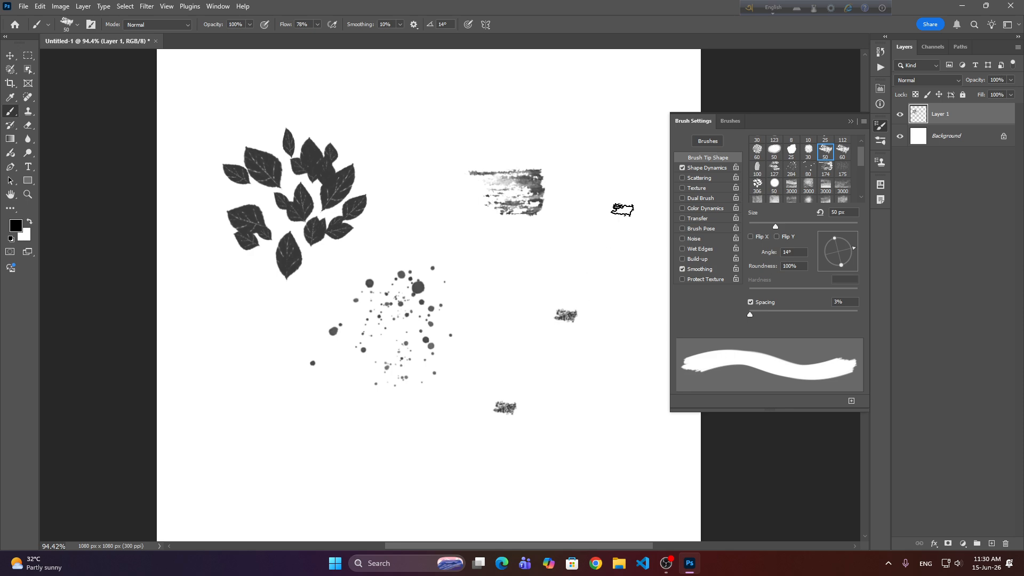
pyautogui.click(617, 169)
pyautogui.click(389, 118)
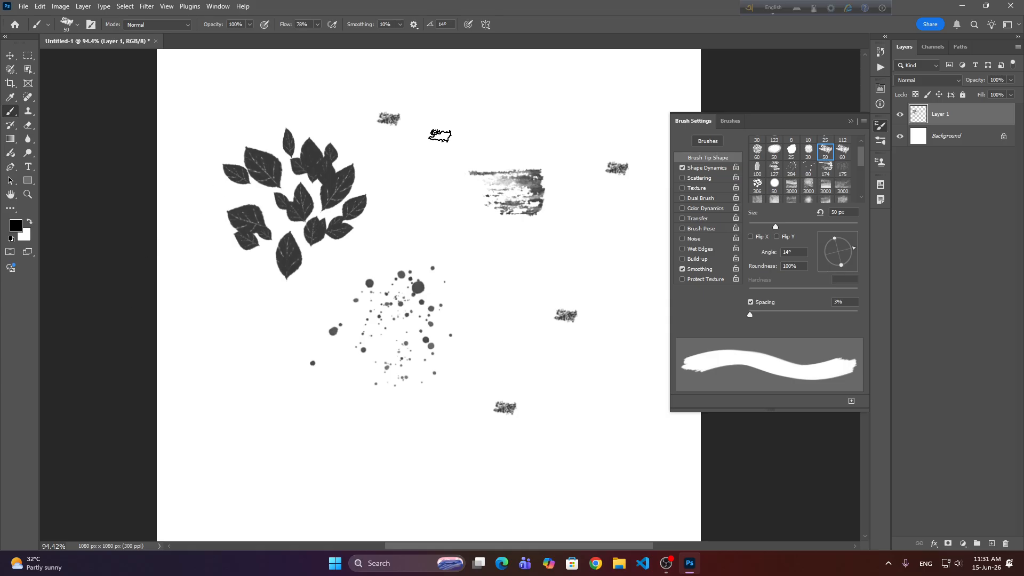
# Collapse the Brush Settings and undo all the brush stamps so the new layer is empty.
pyautogui.click(850, 122)
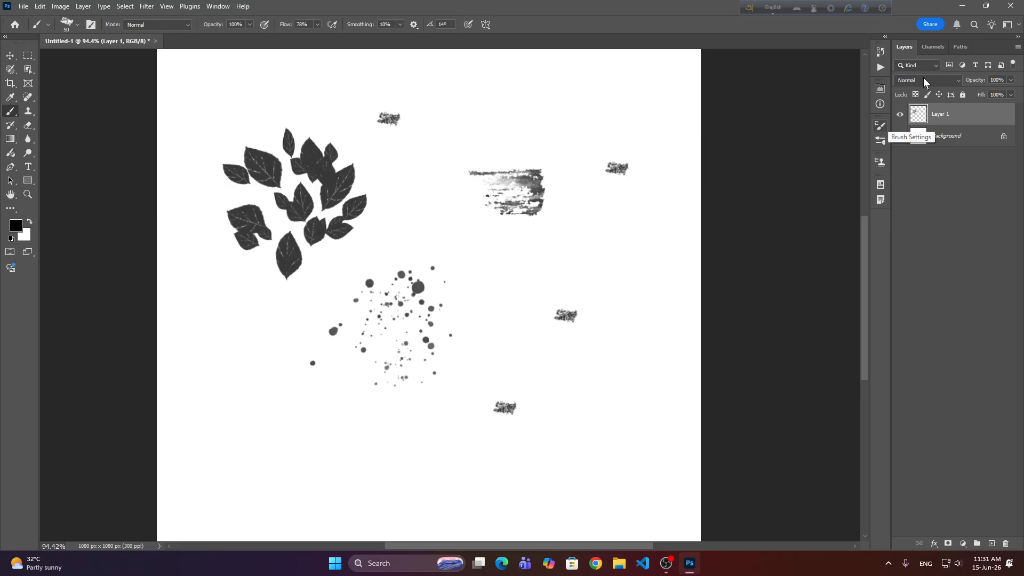
pyautogui.hotkey('ctrl', 'z')
pyautogui.hotkey('ctrl', 'z')
pyautogui.hotkey('ctrl', 'z')
pyautogui.hotkey('ctrl', 'z')
pyautogui.hotkey('ctrl', 'z')
pyautogui.hotkey('ctrl', 'z')
pyautogui.hotkey('ctrl', 'z')
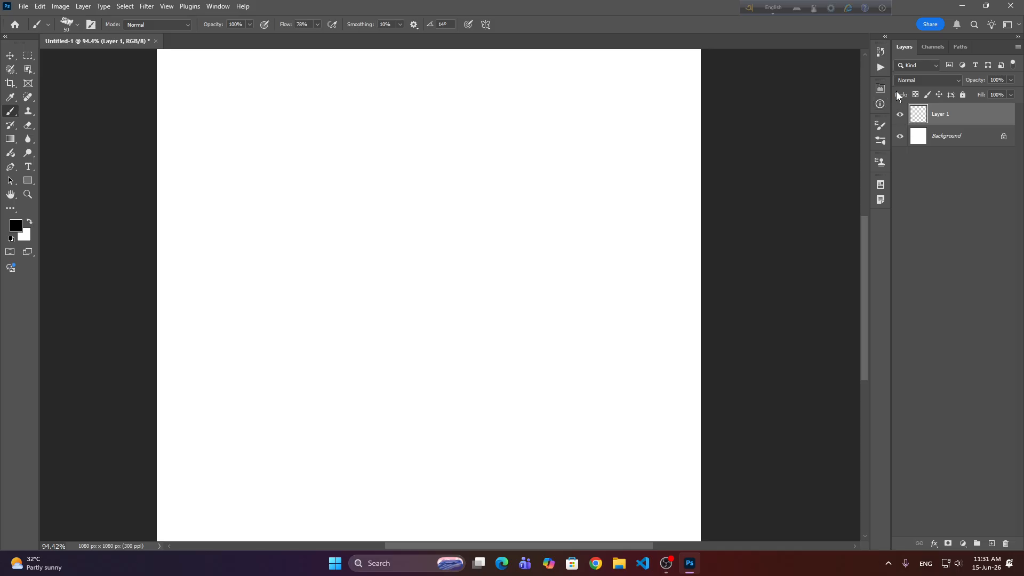
# Reopen the Brush Settings and look through the available brush tips.
pyautogui.click(882, 124)
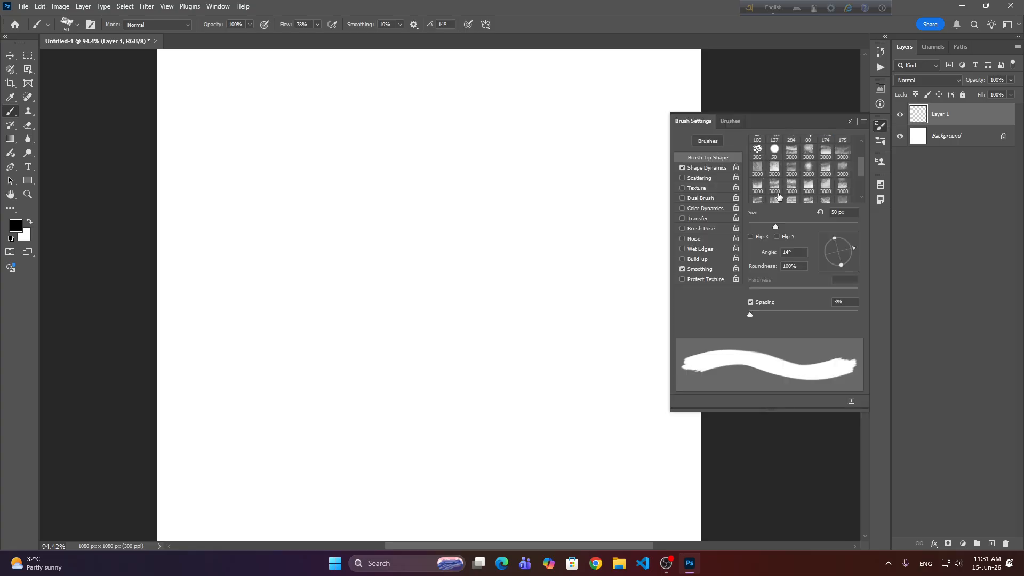
pyautogui.scroll(1, 790, 183)
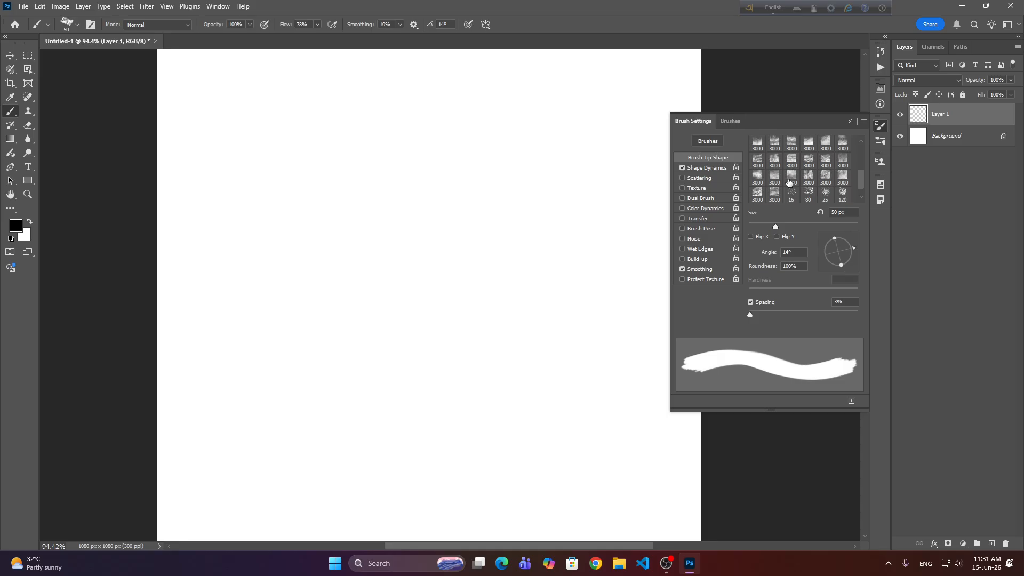
pyautogui.hotkey('alt', 'Tab')
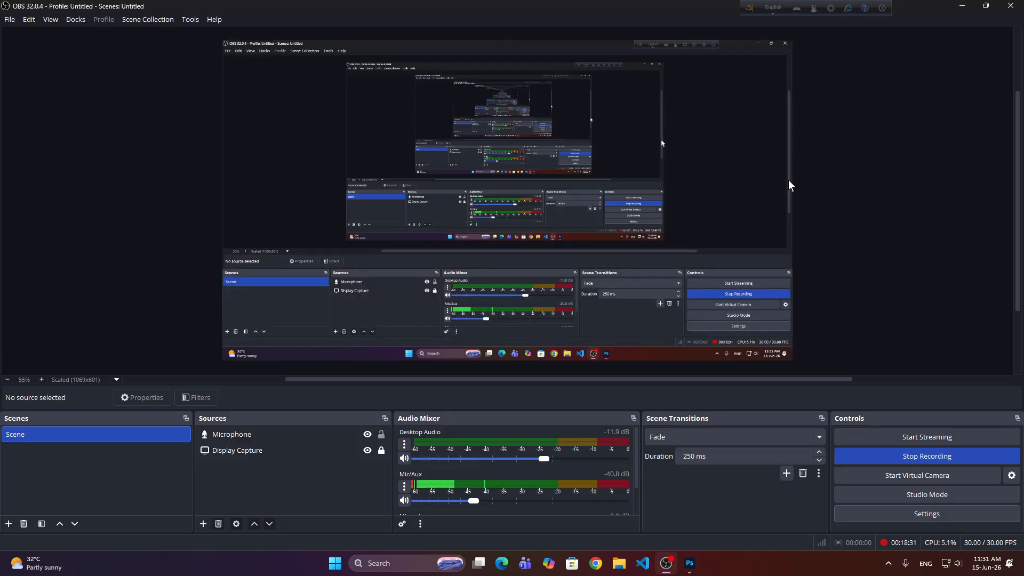
pyautogui.hotkey('alt', 'Tab')
# Switch to Chrome with the marketing class profile, maximize its window and dismiss the offer to restore pages.
pyautogui.click(596, 564)
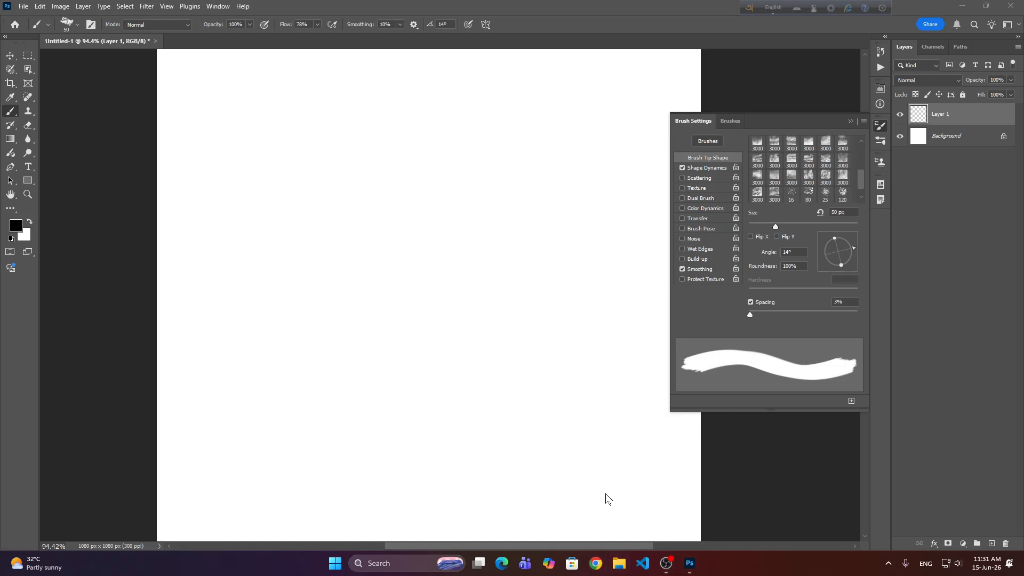
pyautogui.moveTo(605, 69); pyautogui.dragTo(533, 62)
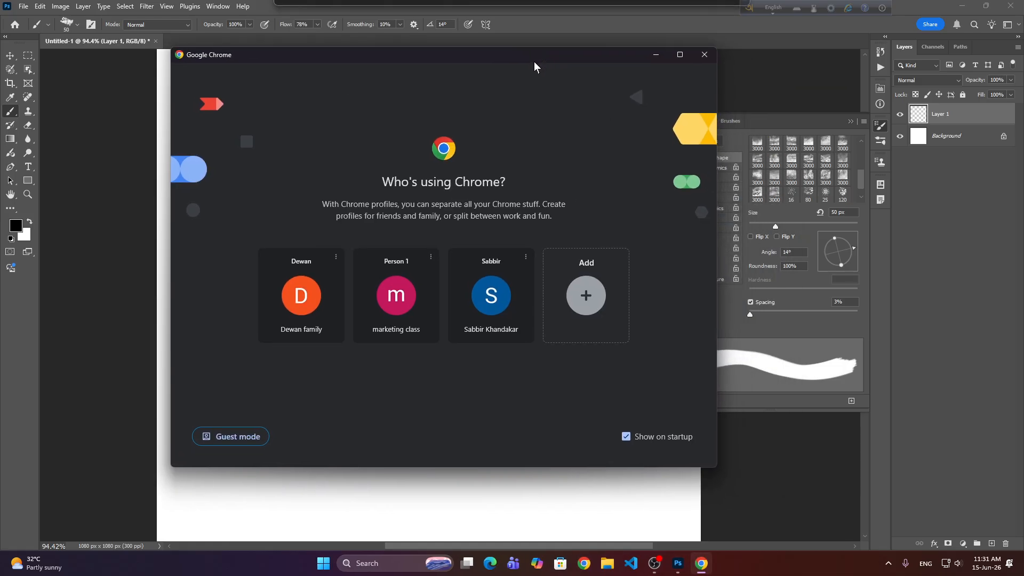
pyautogui.click(418, 274)
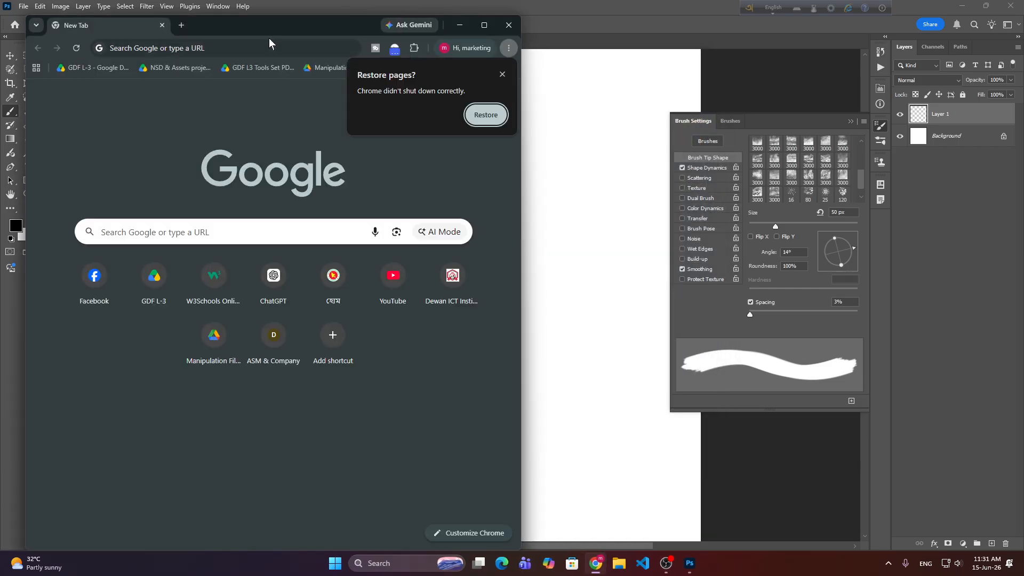
pyautogui.click(485, 25)
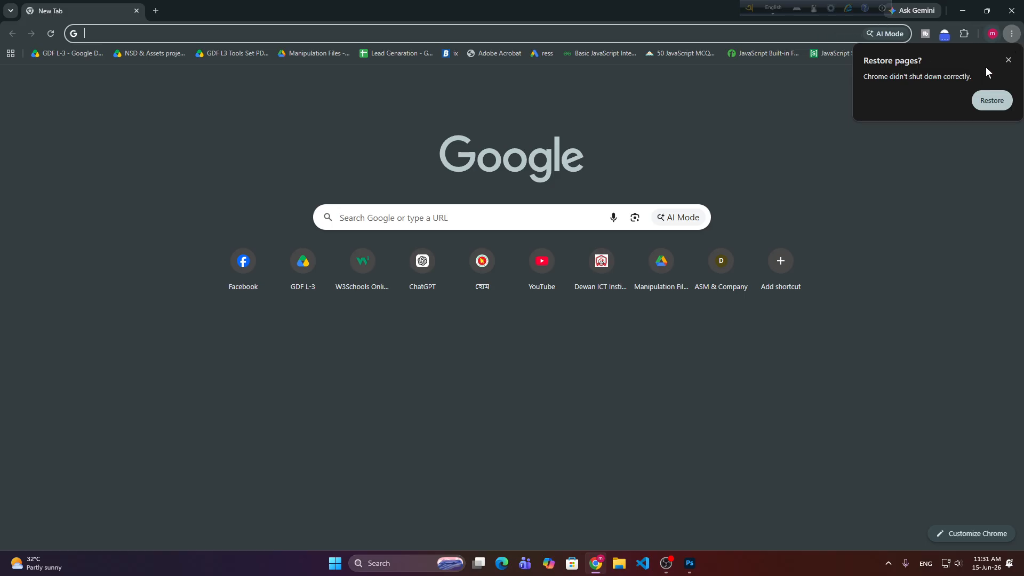
pyautogui.click(1009, 61)
# Look up brusheezy and open the Brusheezy website.
pyautogui.click(427, 34)
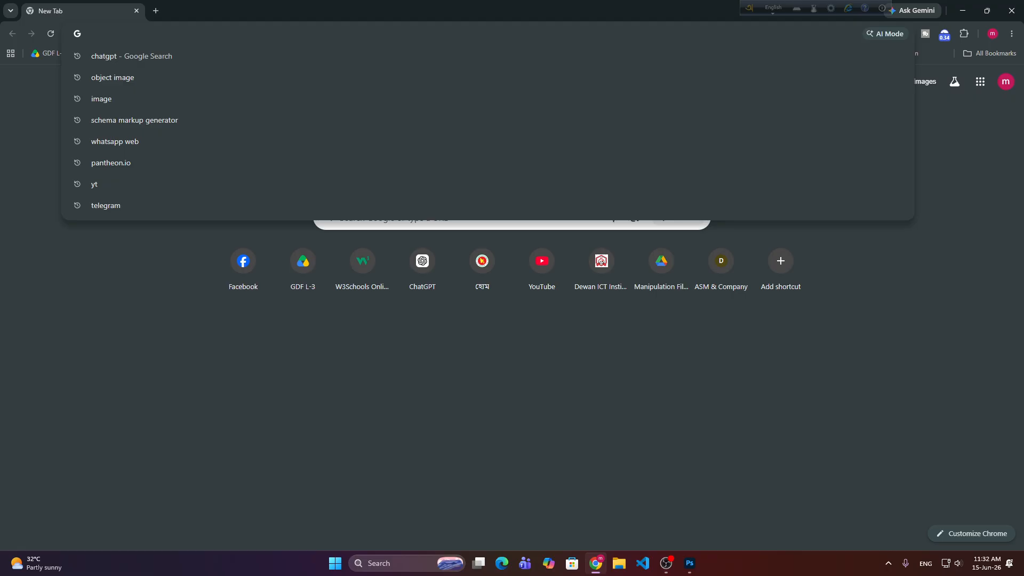
pyautogui.write('brush')
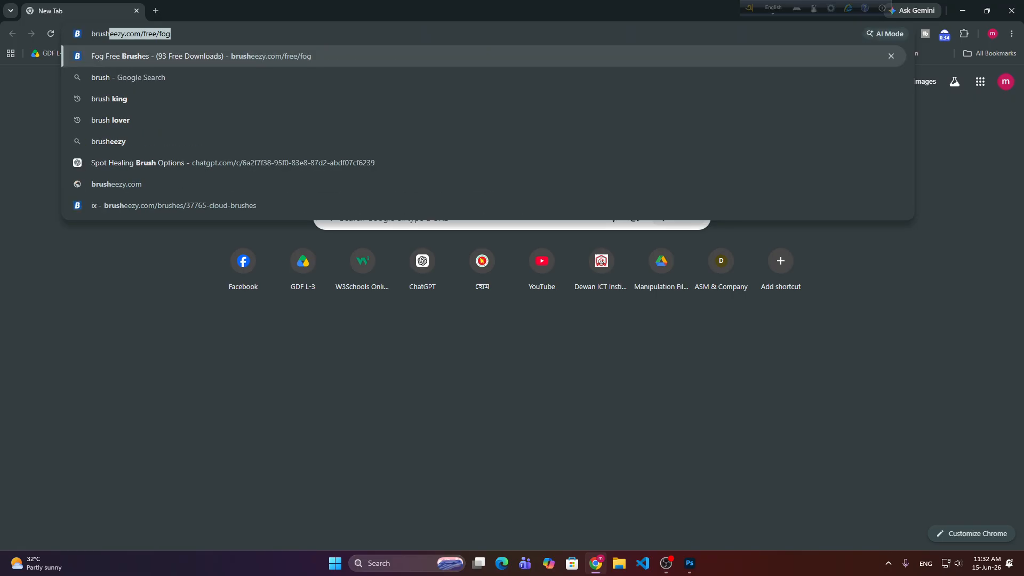
pyautogui.write('e')
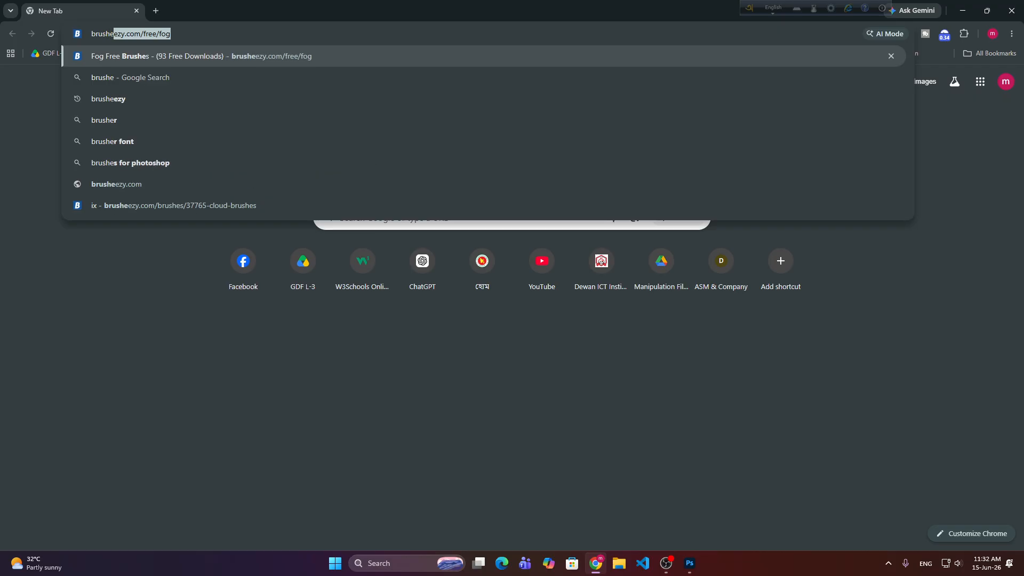
pyautogui.click(132, 100)
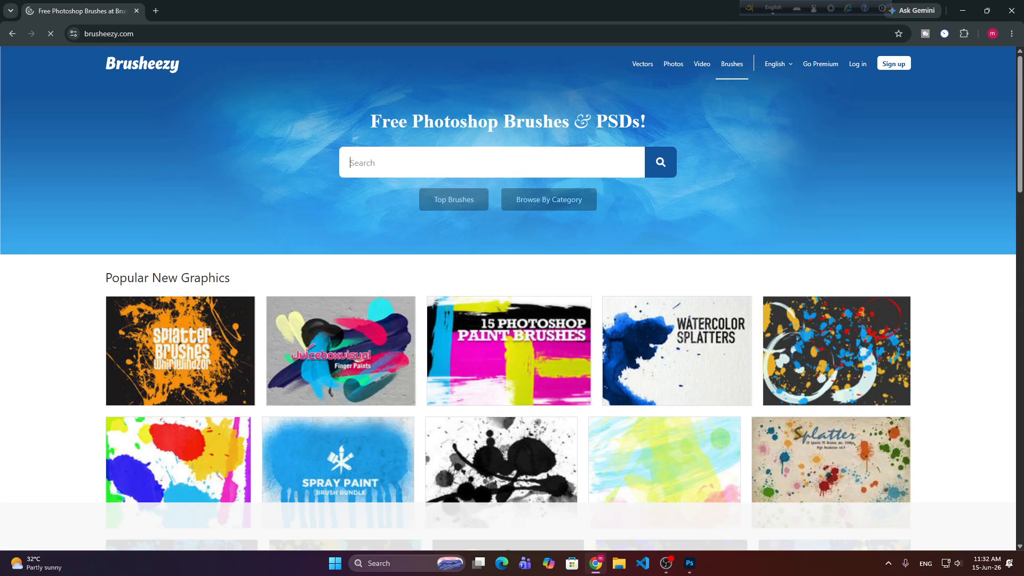
# Search Brusheezy for grass brushes using the term "grass".
pyautogui.click(380, 152)
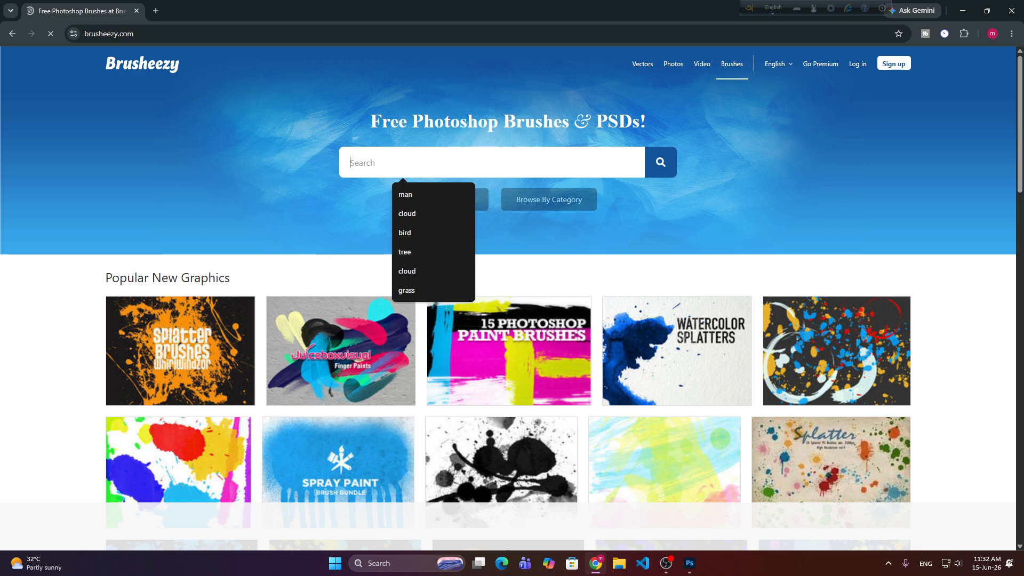
pyautogui.write('gra')
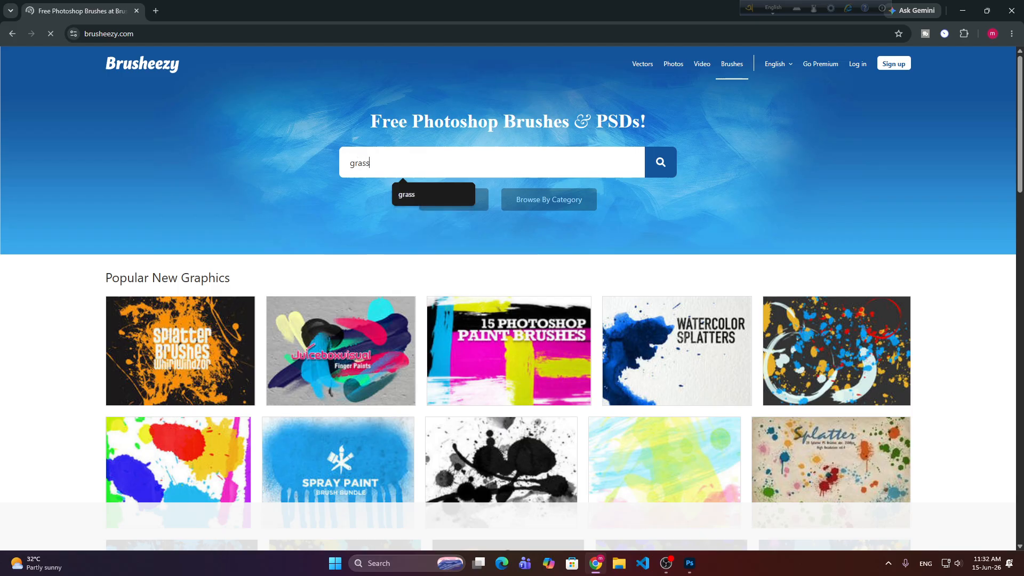
pyautogui.write('ss')
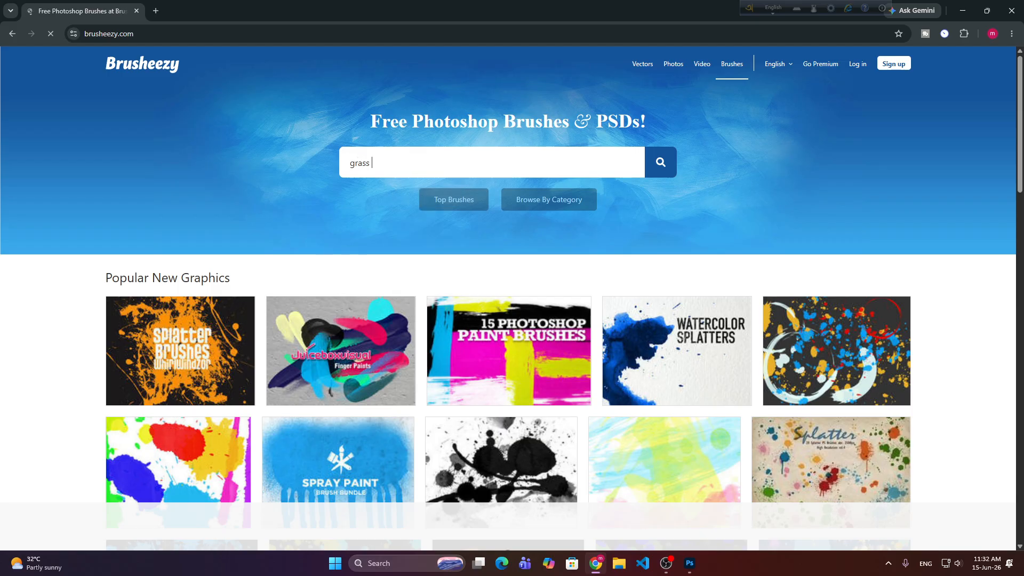
pyautogui.click(660, 173)
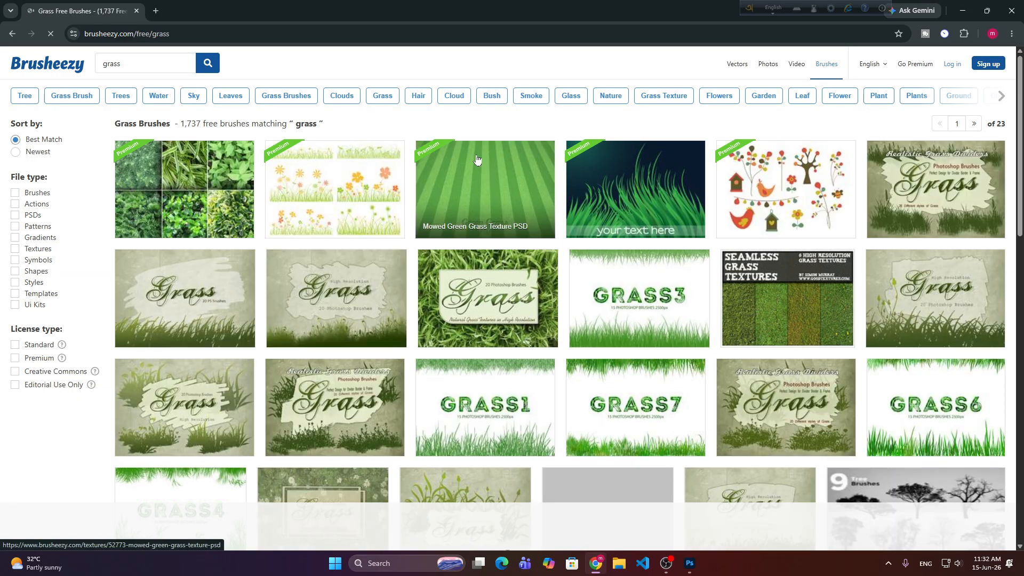
# Look through the first page of grass brush results, then return to the search term.
pyautogui.scroll(-5, 320, 192)
pyautogui.scroll(-8, 320, 193)
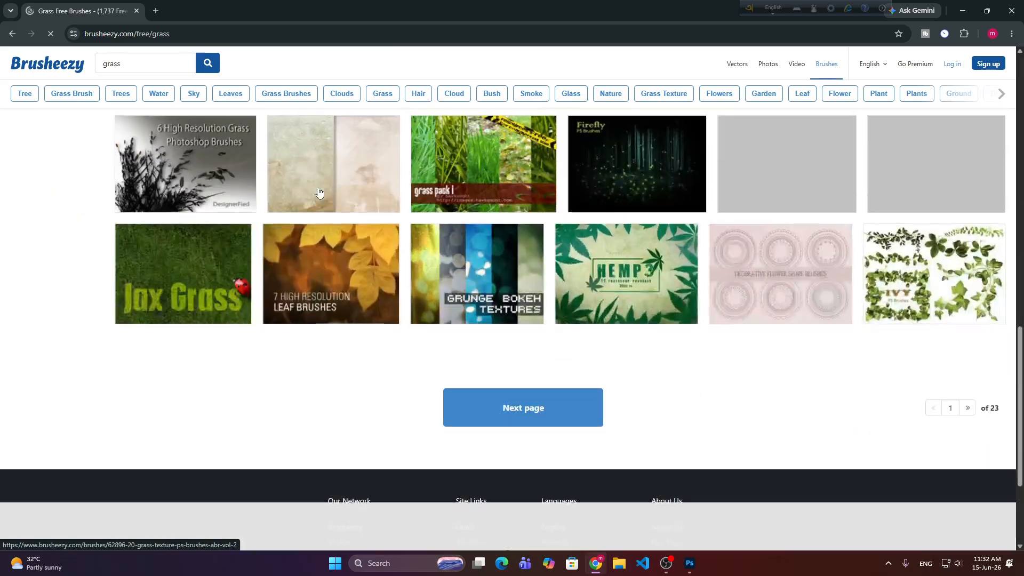
pyautogui.scroll(2, 319, 192)
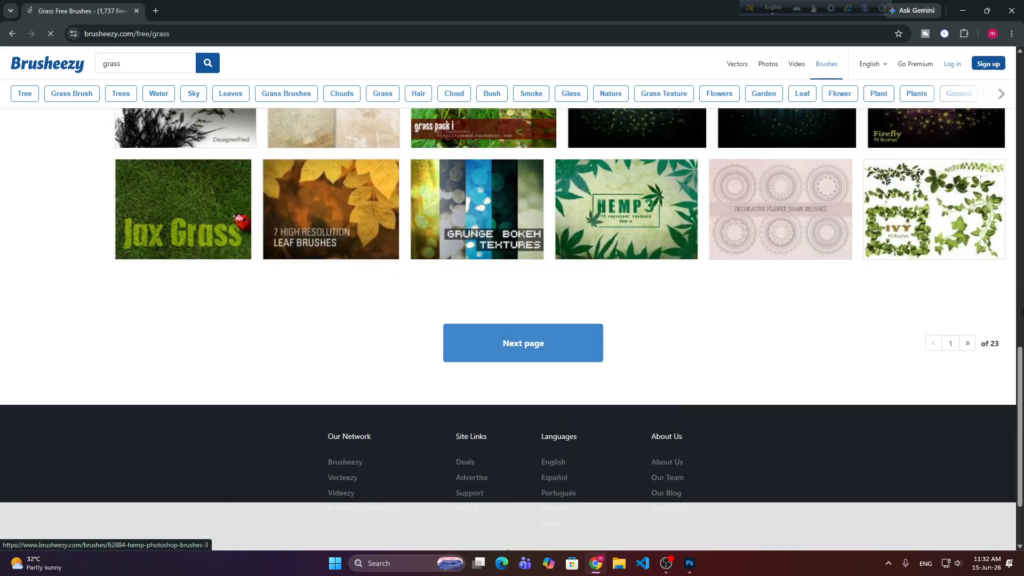
pyautogui.scroll(2, 643, 345)
pyautogui.scroll(12, 643, 346)
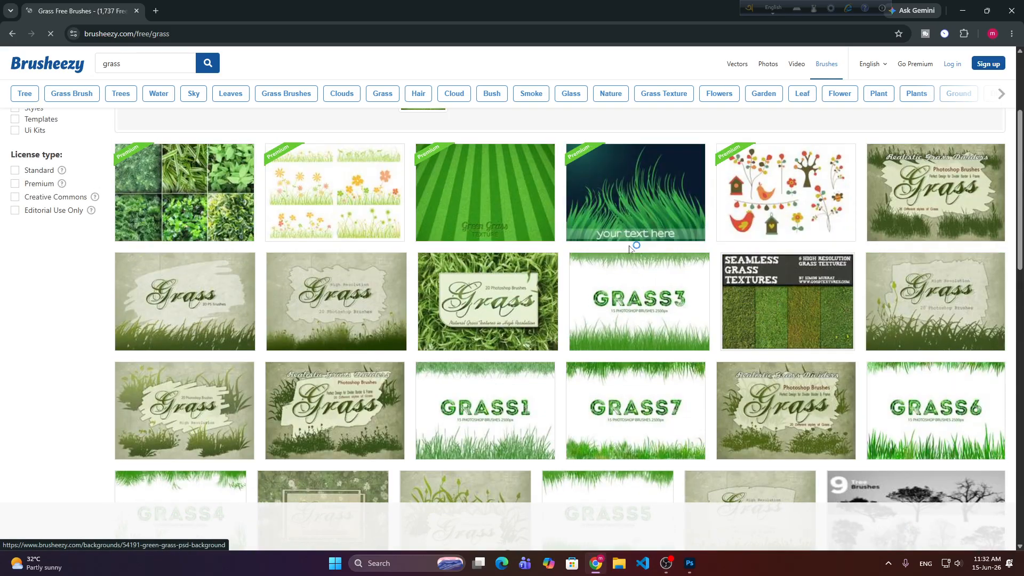
pyautogui.scroll(4, 747, 234)
pyautogui.click(121, 63)
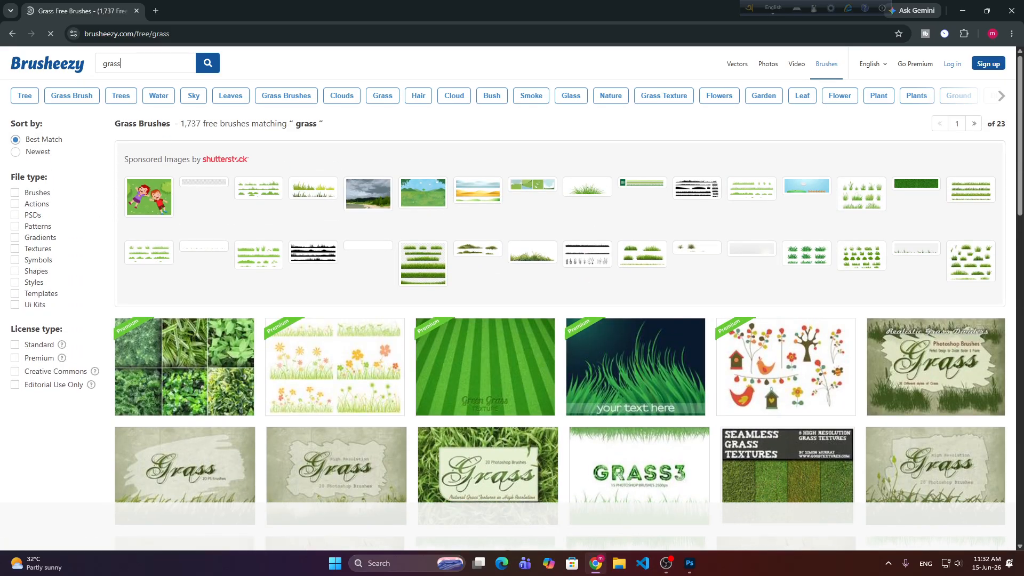
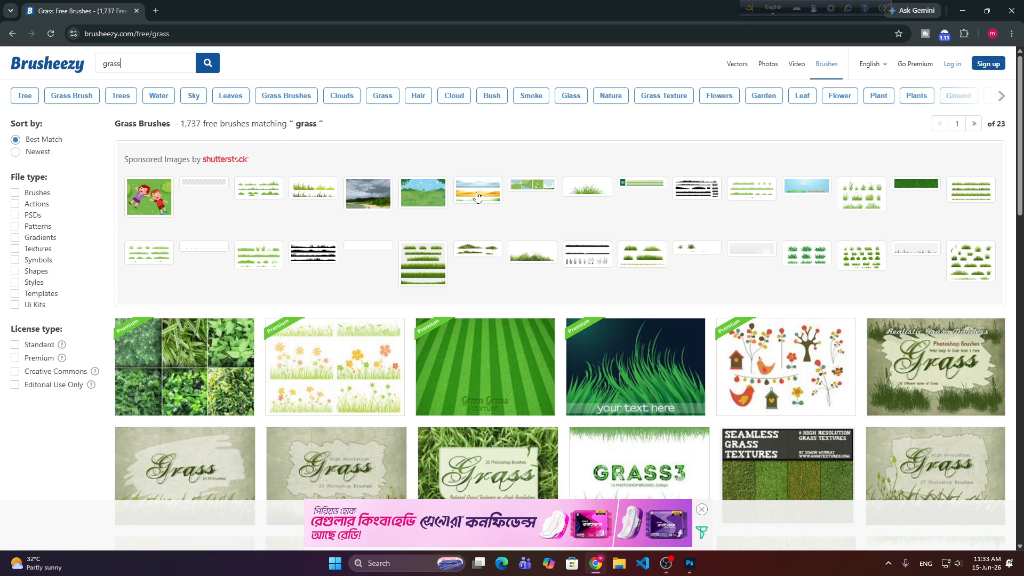
# Browse the grass brush results and open the Grass Photoshop Brushes 3 set, dismissing the full-page advertisement.
pyautogui.scroll(-2, 453, 192)
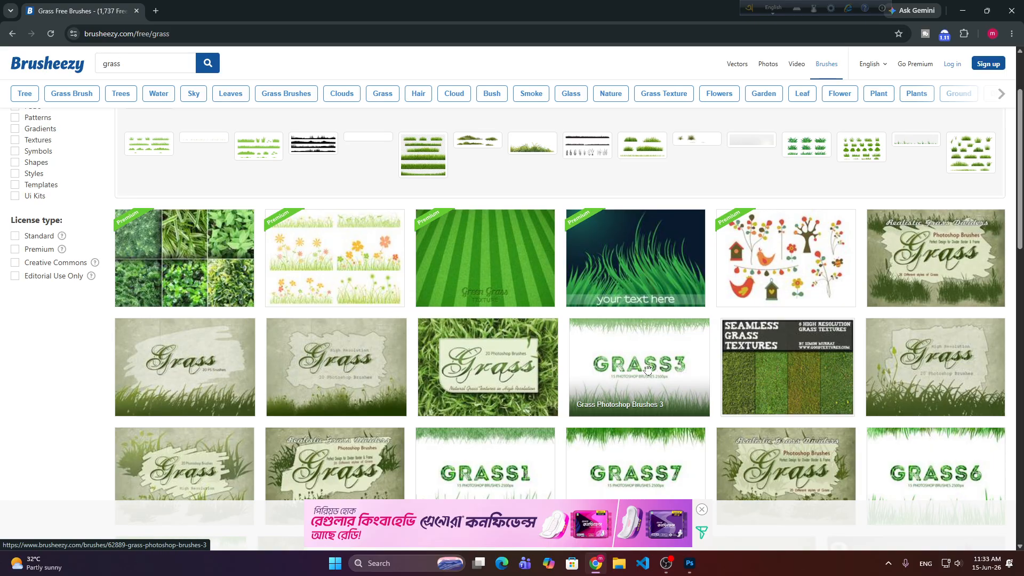
pyautogui.scroll(-4, 916, 363)
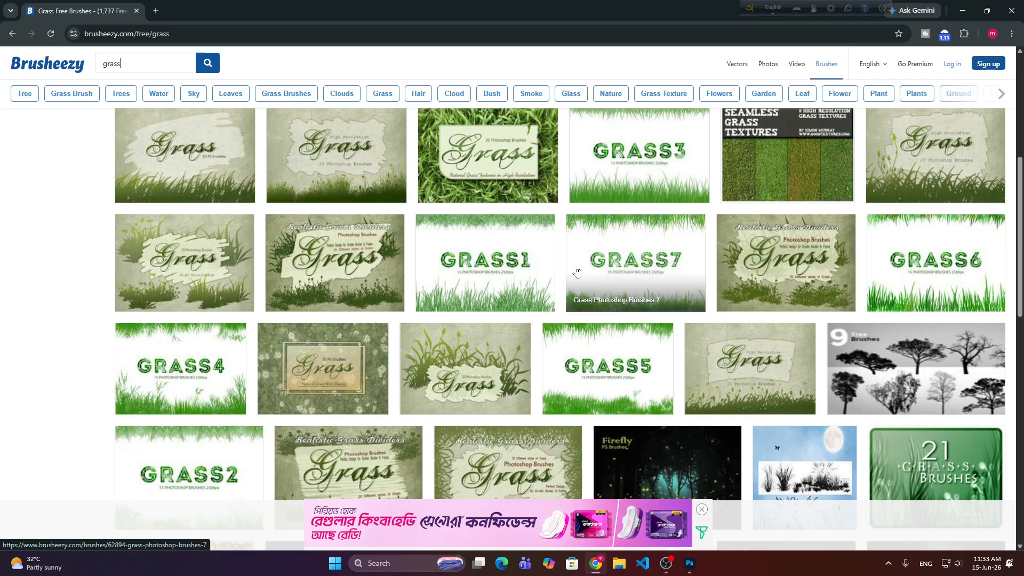
pyautogui.scroll(-2, 313, 427)
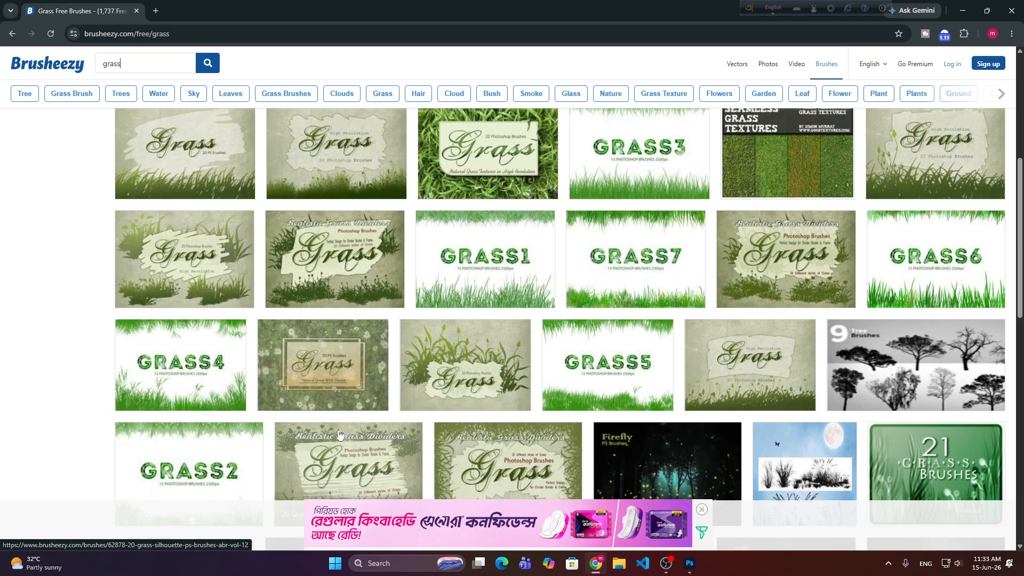
pyautogui.scroll(2, 301, 424)
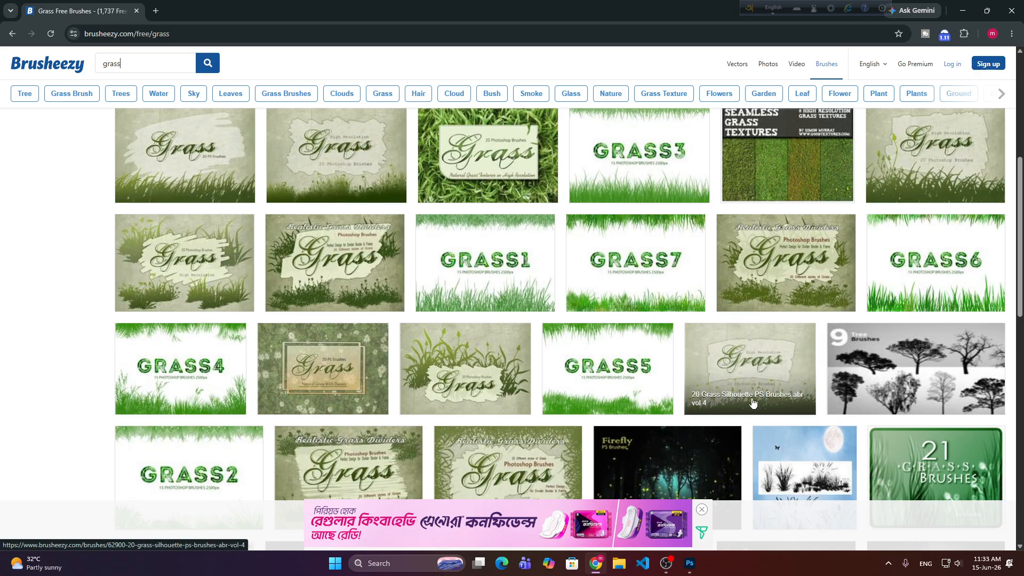
pyautogui.scroll(2, 679, 421)
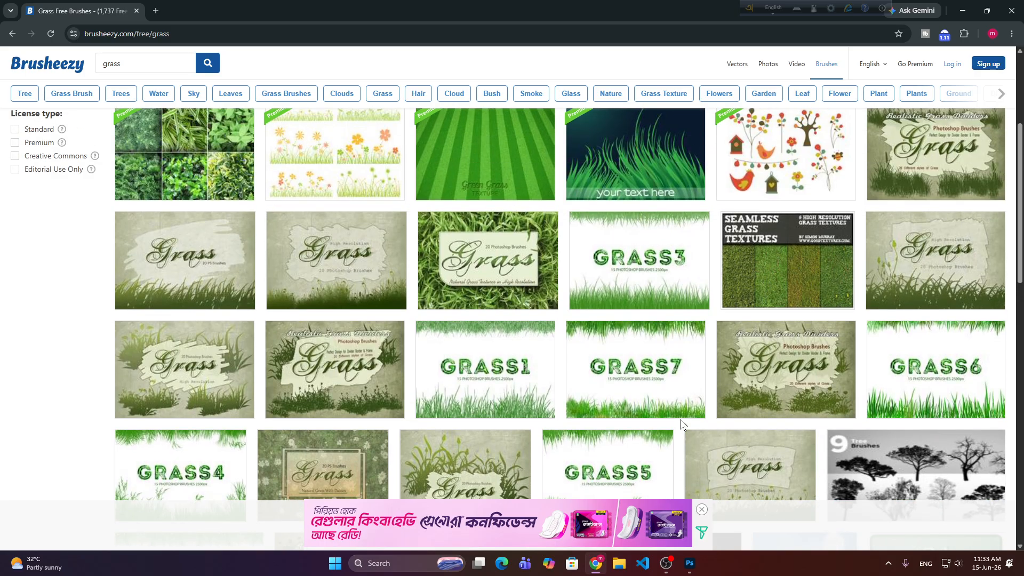
pyautogui.click(655, 259)
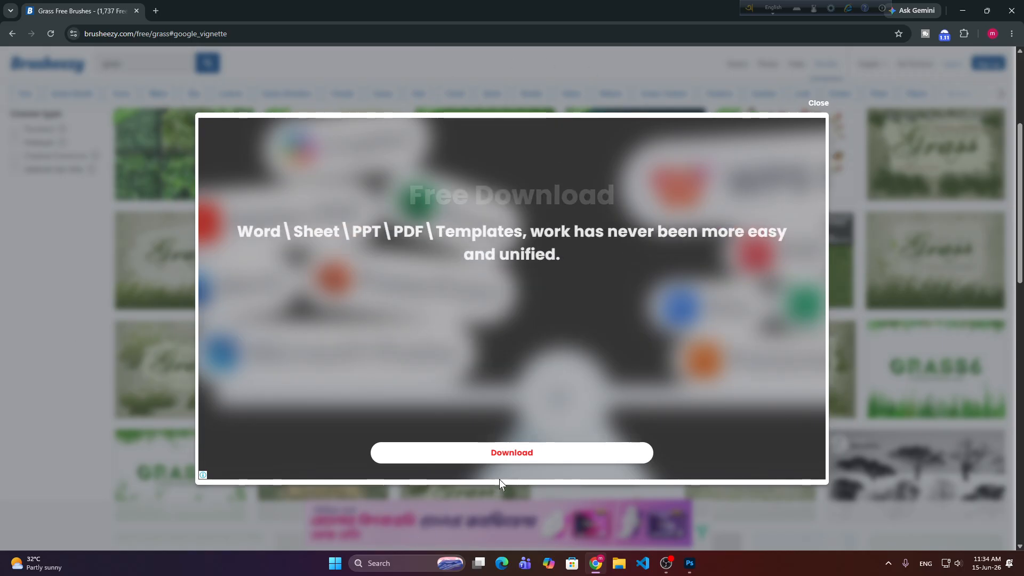
pyautogui.click(825, 108)
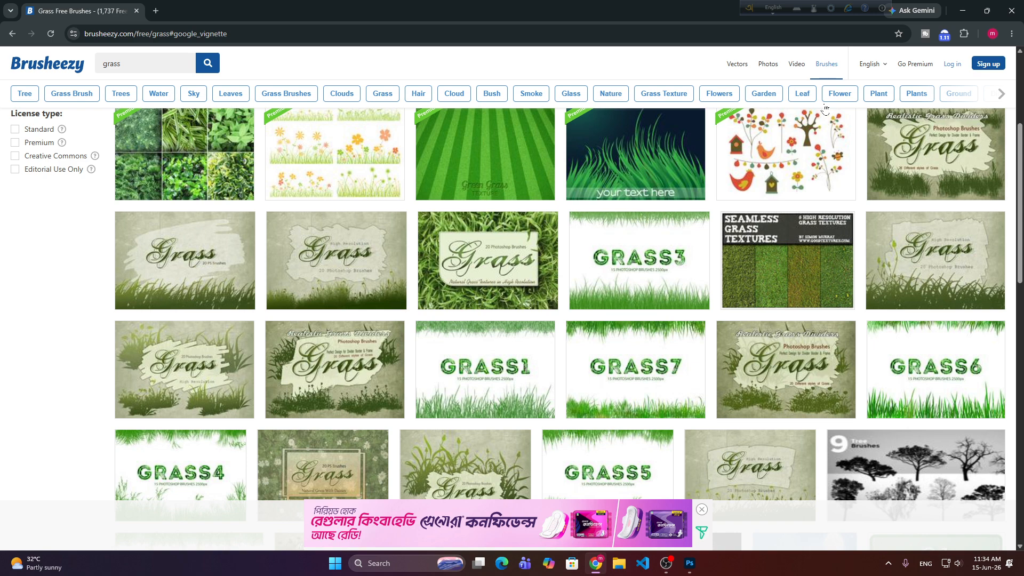
pyautogui.click(683, 235)
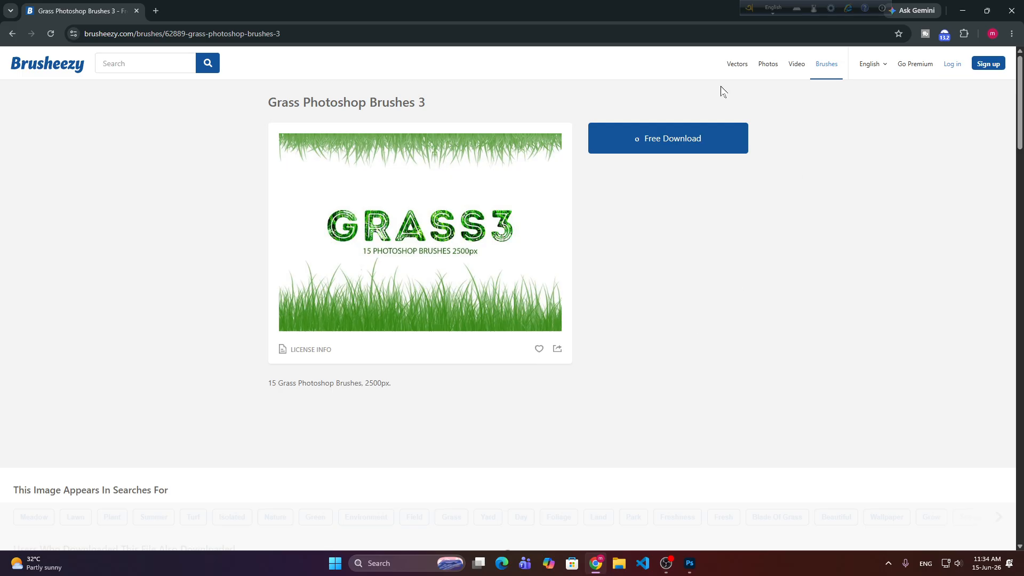
pyautogui.click(708, 153)
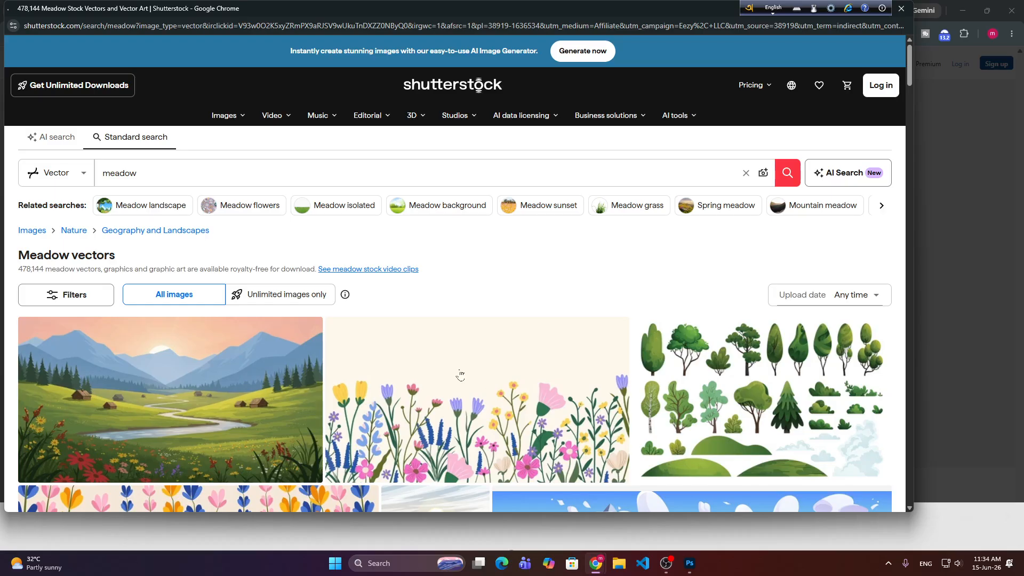
pyautogui.scroll(-10, 460, 375)
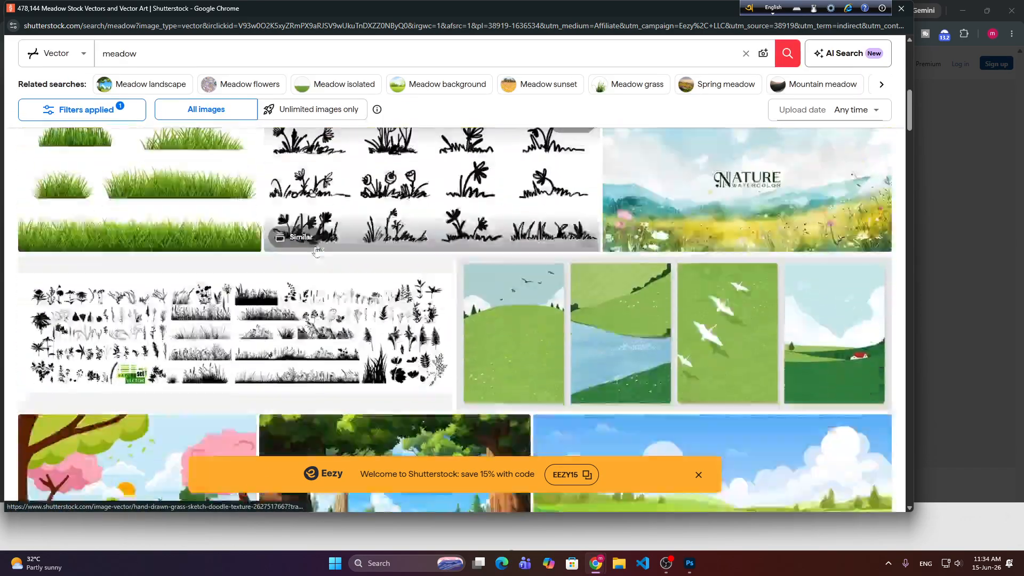
pyautogui.scroll(-3, 315, 247)
pyautogui.scroll(4, 183, 295)
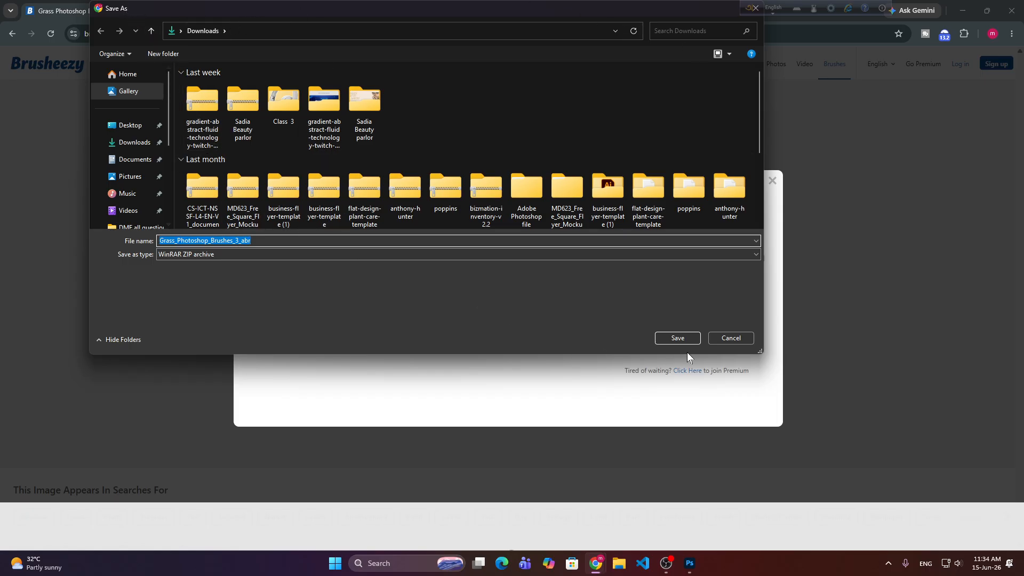
pyautogui.click(732, 339)
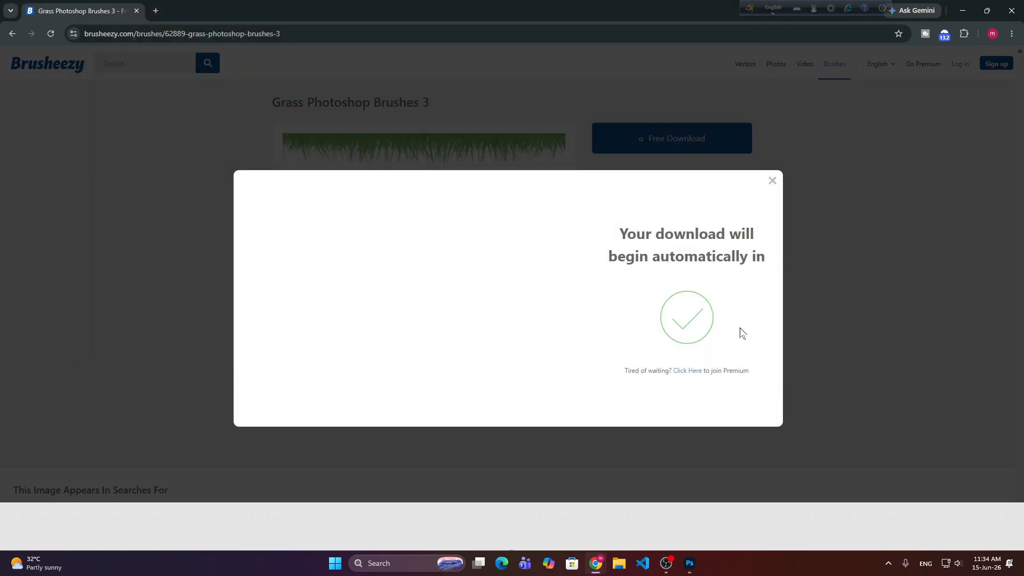
pyautogui.click(772, 180)
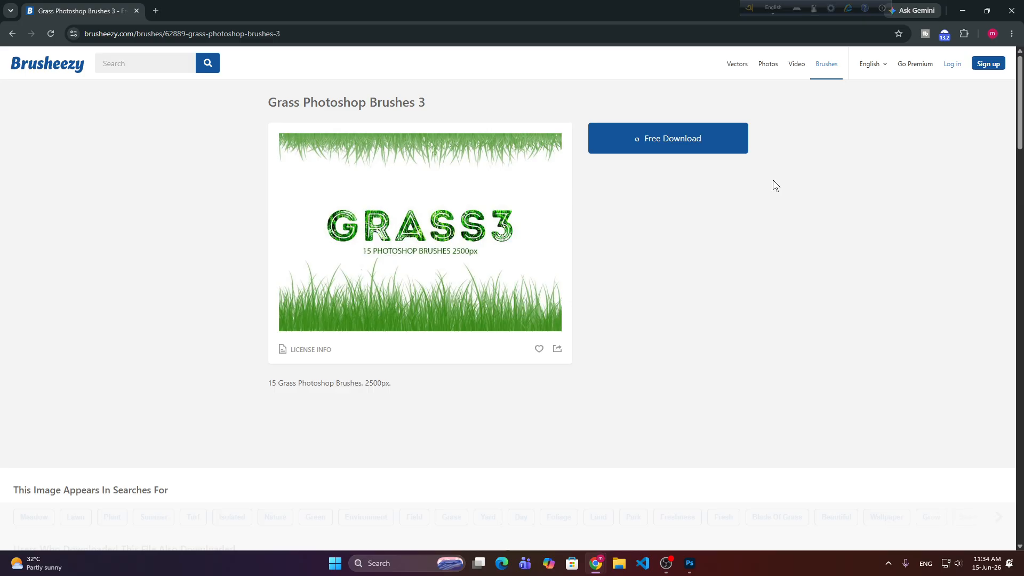
pyautogui.click(11, 33)
pyautogui.scroll(-4, 640, 331)
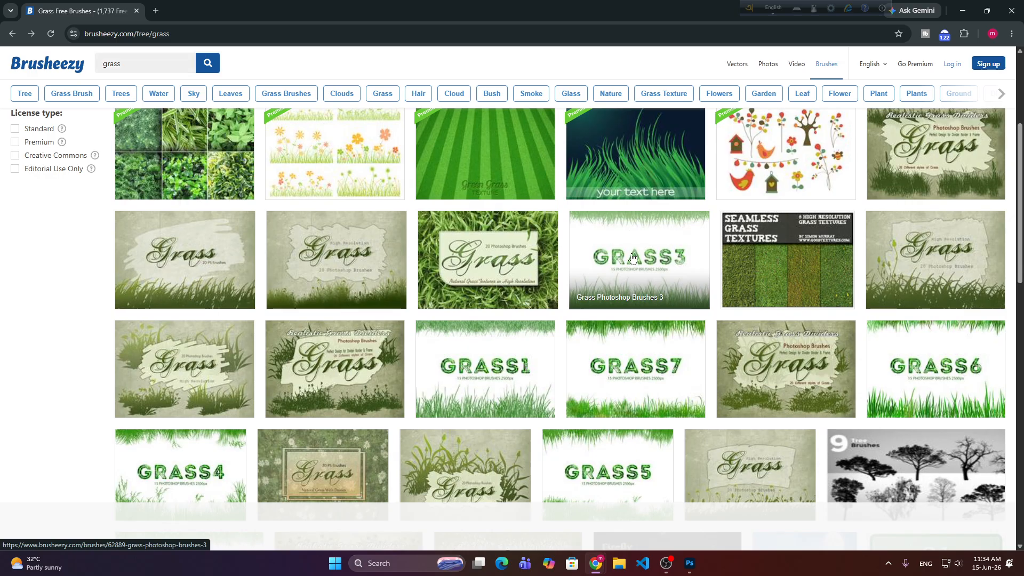
pyautogui.click(633, 260)
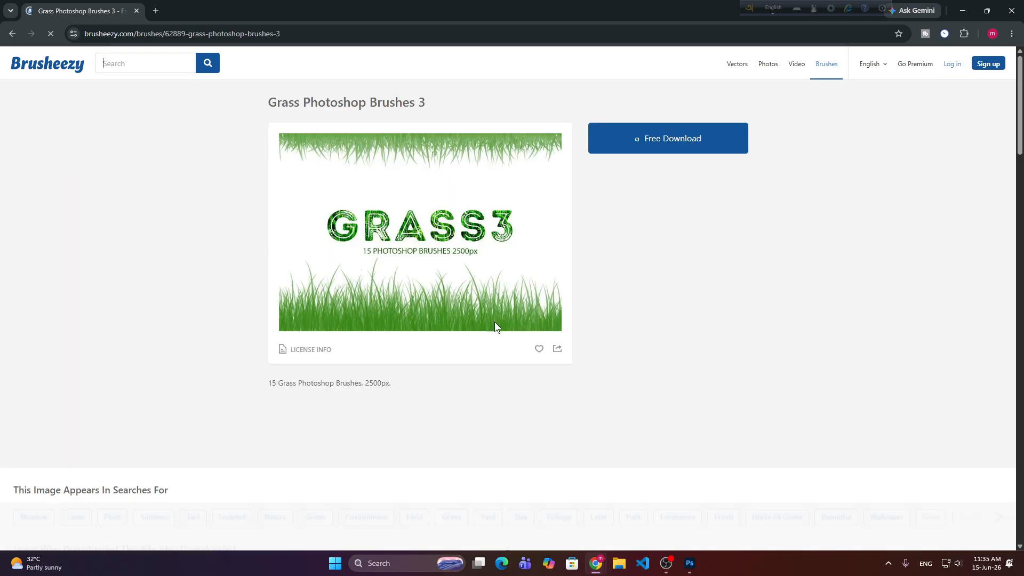
# Download the free Grass Photoshop Brushes 3 set and save it in Downloads as the ZIP archive Grass_Photoshop_Brushes_3_abr.
pyautogui.click(710, 145)
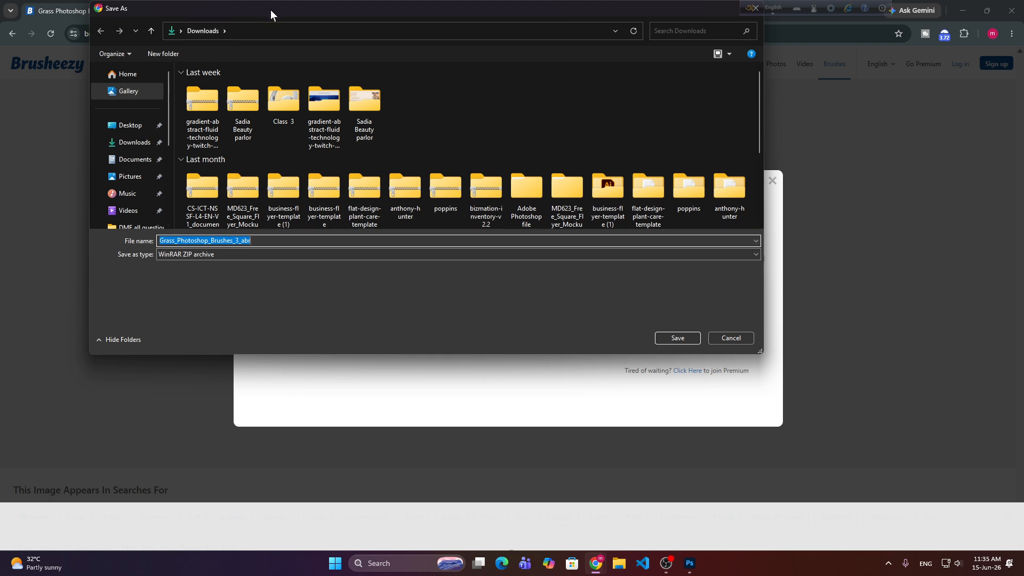
pyautogui.moveTo(274, 9); pyautogui.dragTo(286, 72)
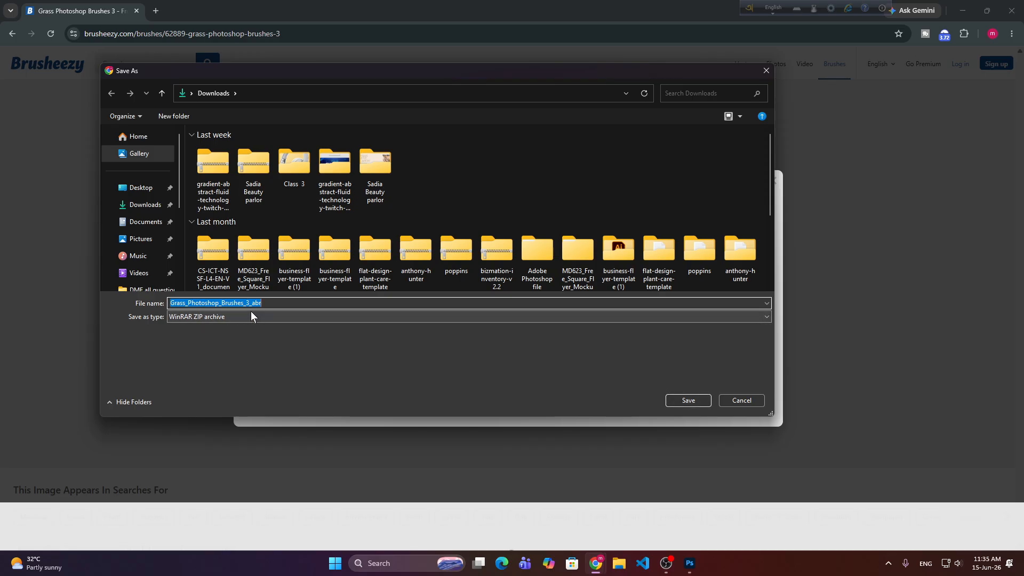
pyautogui.click(700, 401)
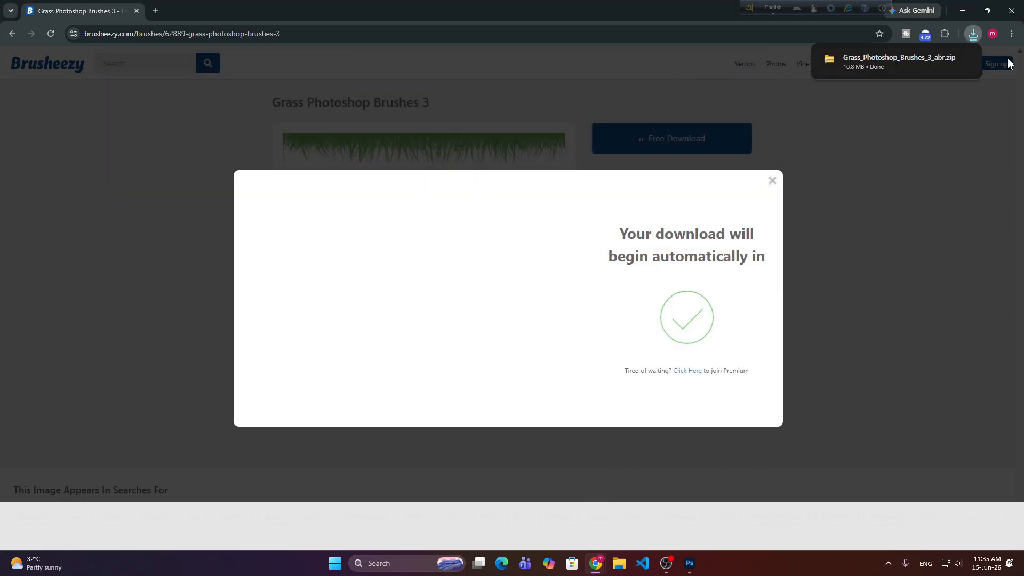
# Show the downloaded archive in its folder and extract it with WinRAR into Downloads\Grass_Photoshop_Brushes_3_abr.
pyautogui.moveTo(824, 61)
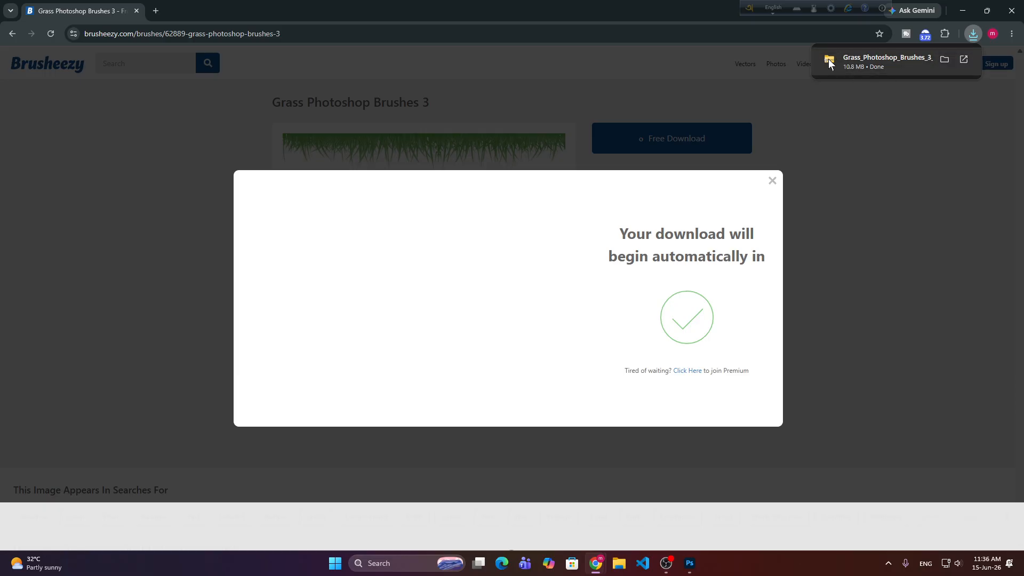
pyautogui.click(943, 59)
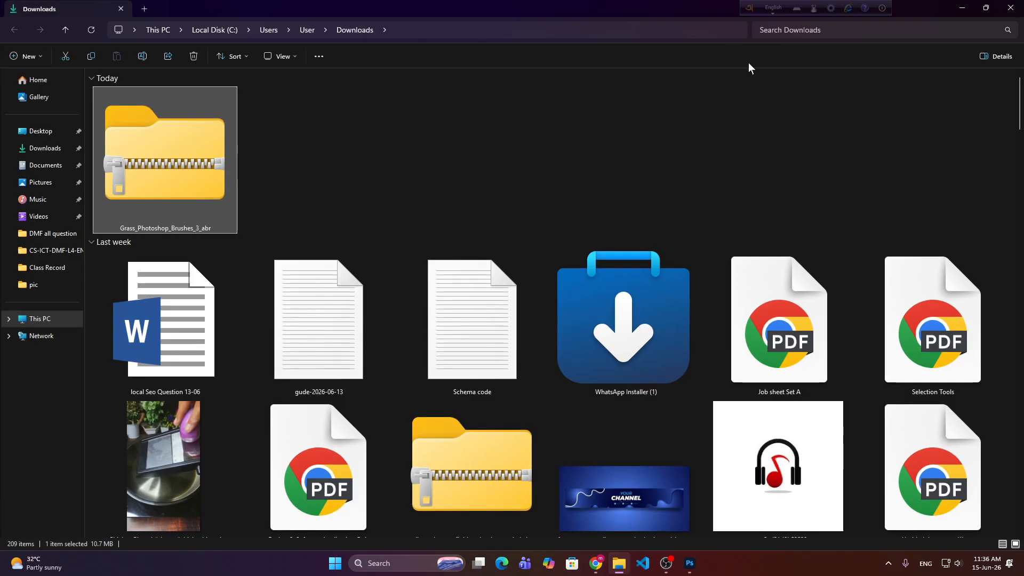
pyautogui.rightClick(190, 147)
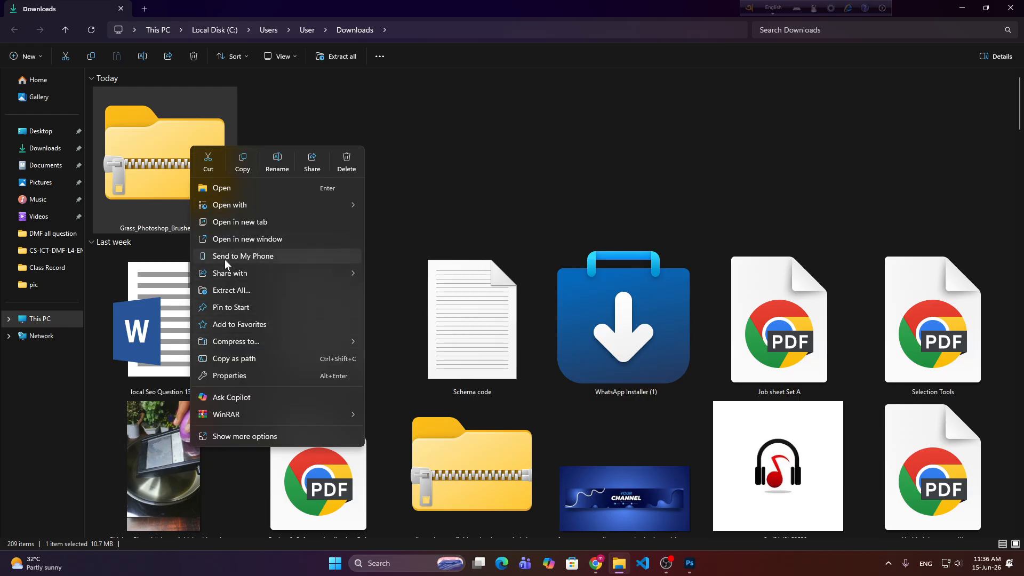
pyautogui.moveTo(260, 414)
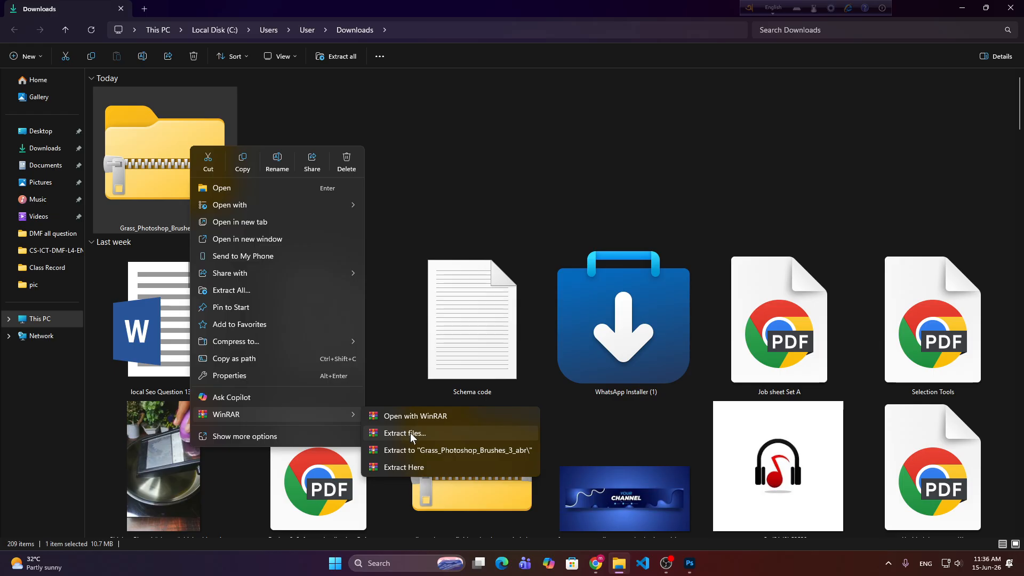
pyautogui.click(405, 432)
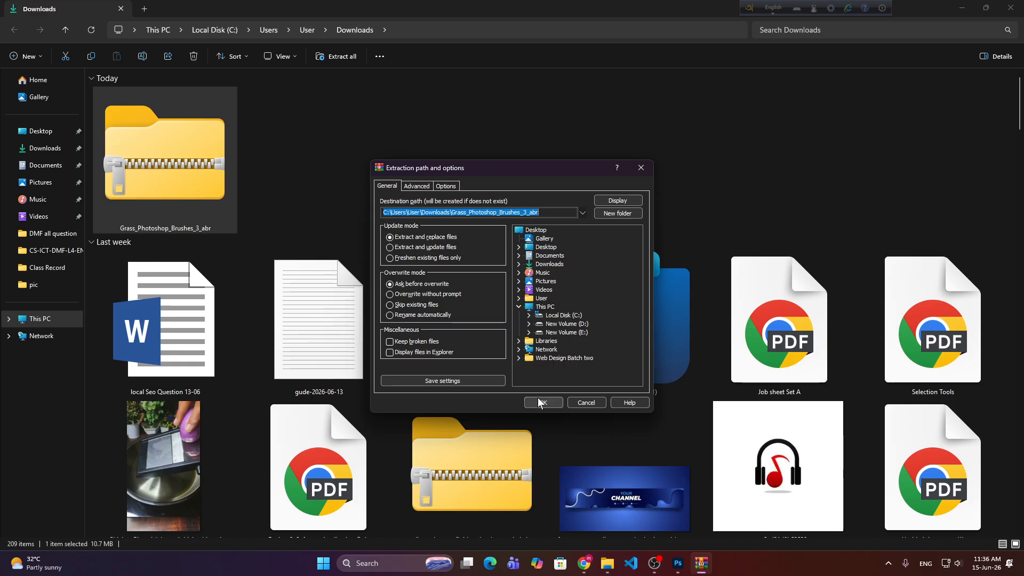
pyautogui.click(542, 402)
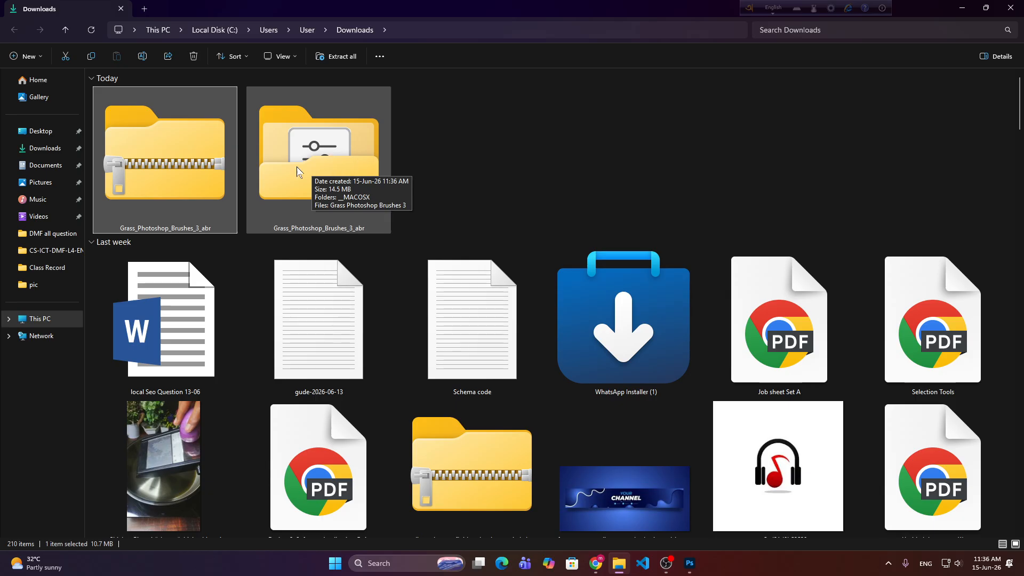
# Open the extracted Grass_Photoshop_Brushes_3_abr folder and load the Grass Photoshop Brushes 3 ABR file into Photoshop.
pyautogui.click(316, 164)
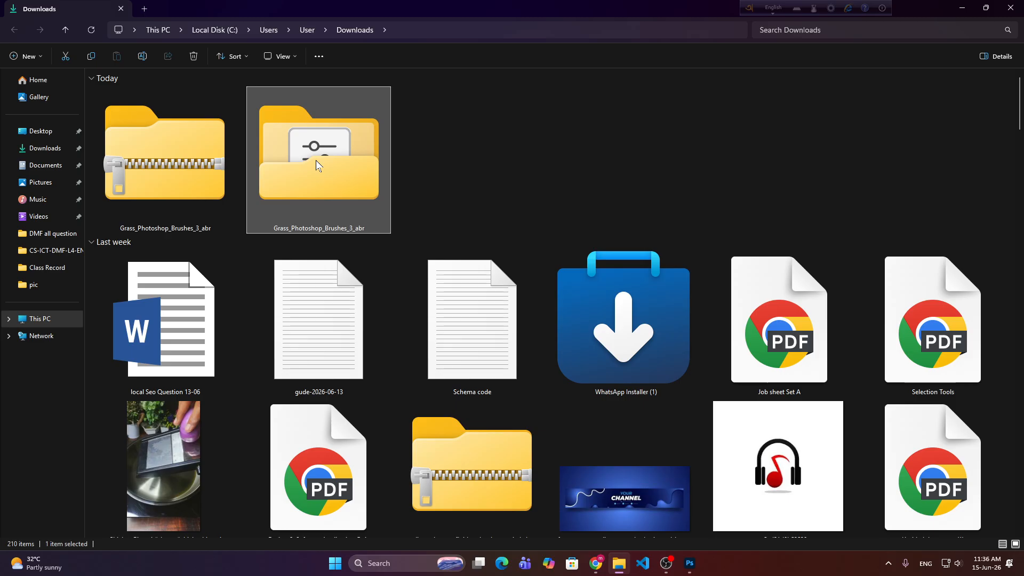
pyautogui.doubleClick(317, 164)
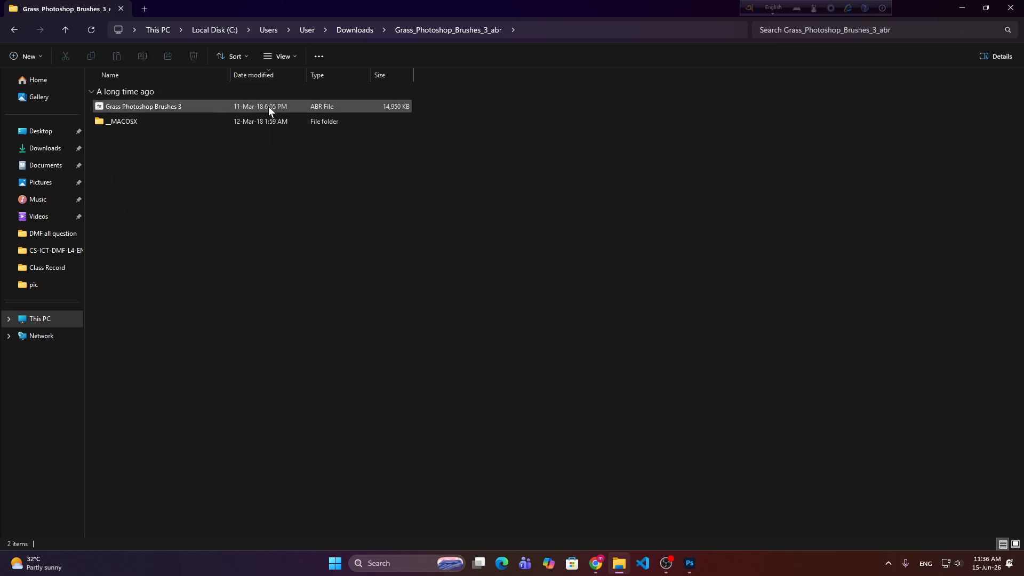
pyautogui.doubleClick(235, 105)
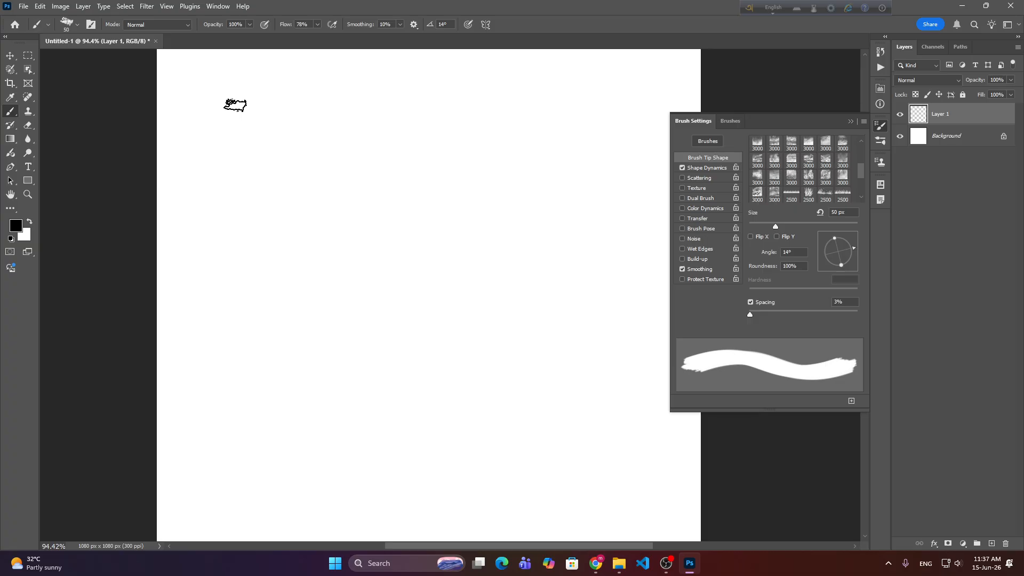
pyautogui.click(864, 121)
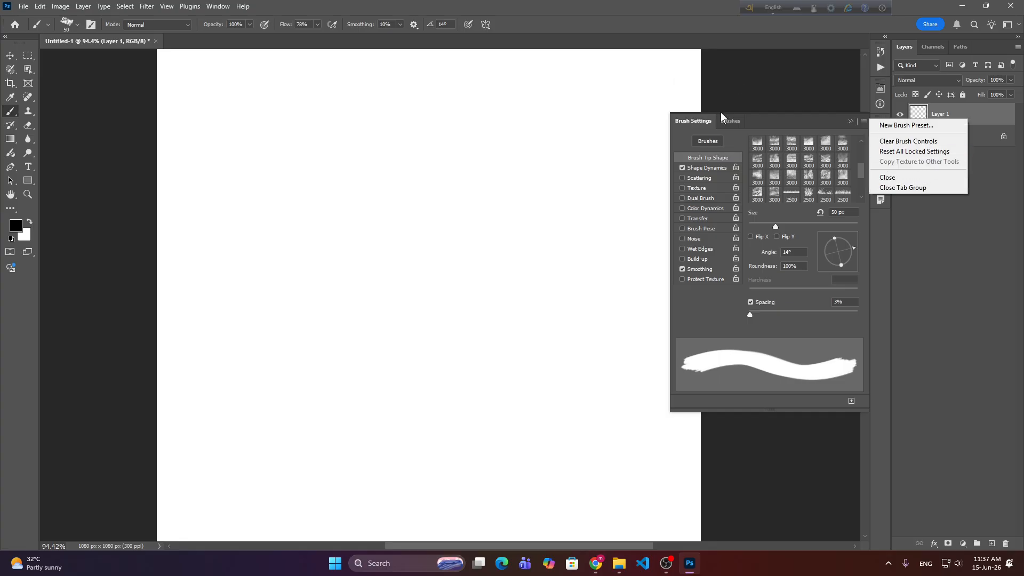
pyautogui.click(823, 114)
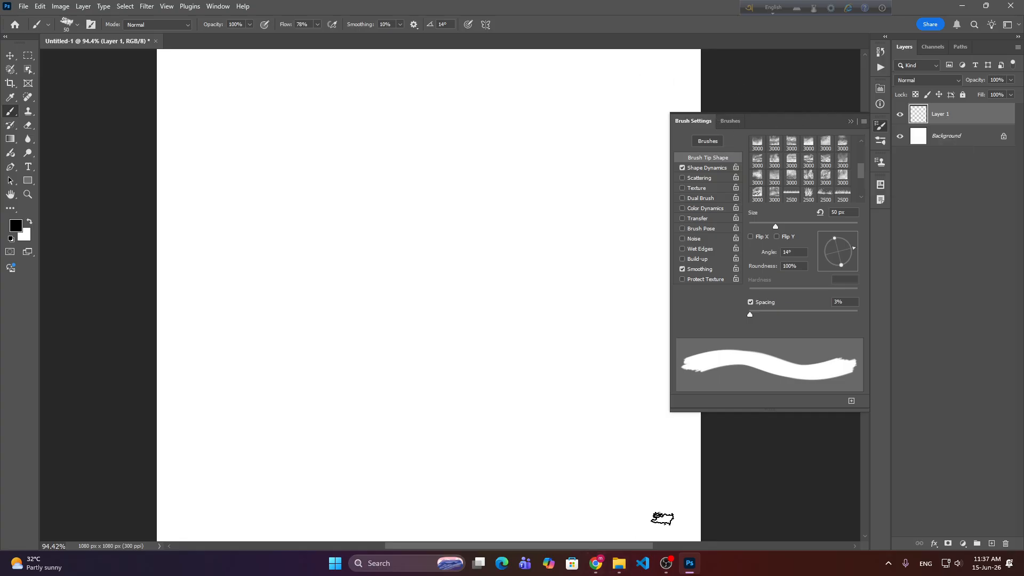
pyautogui.click(618, 564)
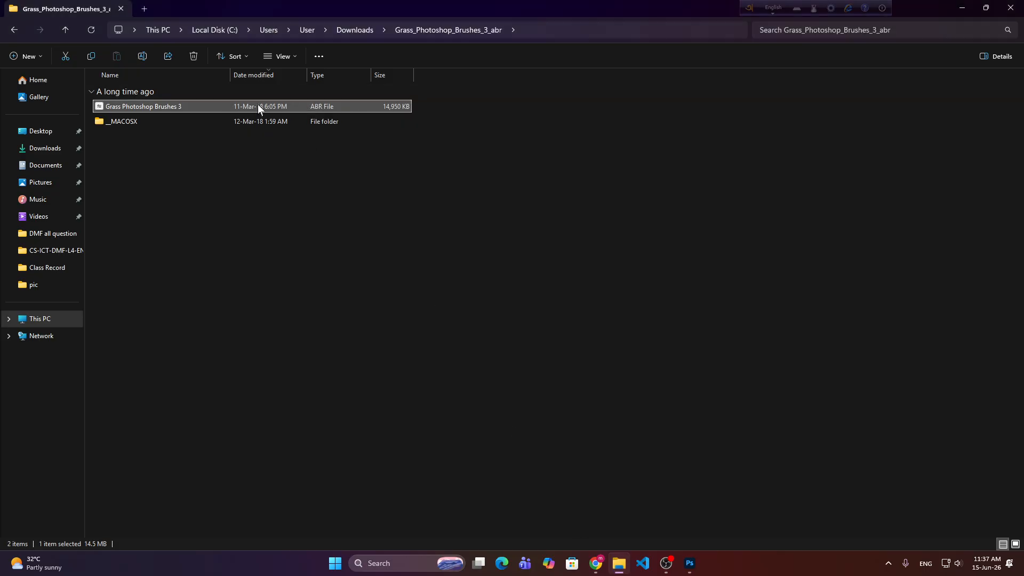
pyautogui.click(688, 566)
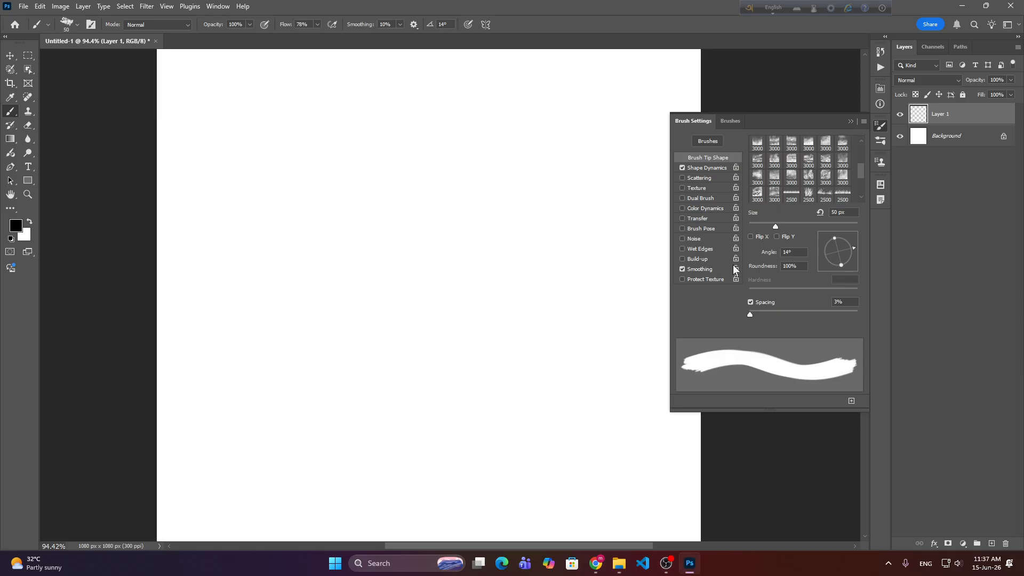
# Choose the wide 2500 px grass-strip brush tip from the loaded grass brushes and reduce its size to 153 px.
pyautogui.scroll(-2, 762, 171)
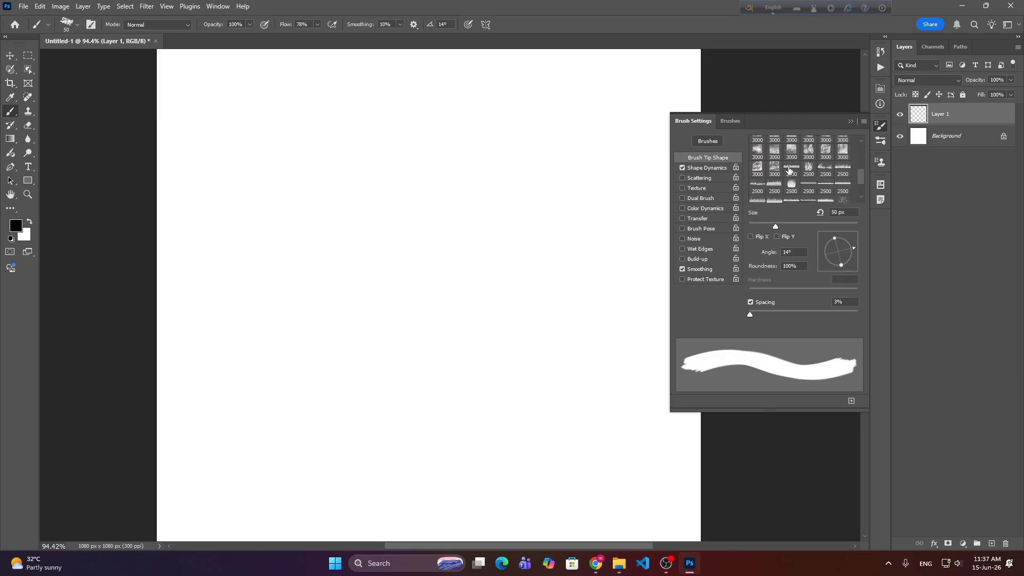
pyautogui.scroll(-2, 790, 169)
pyautogui.click(761, 166)
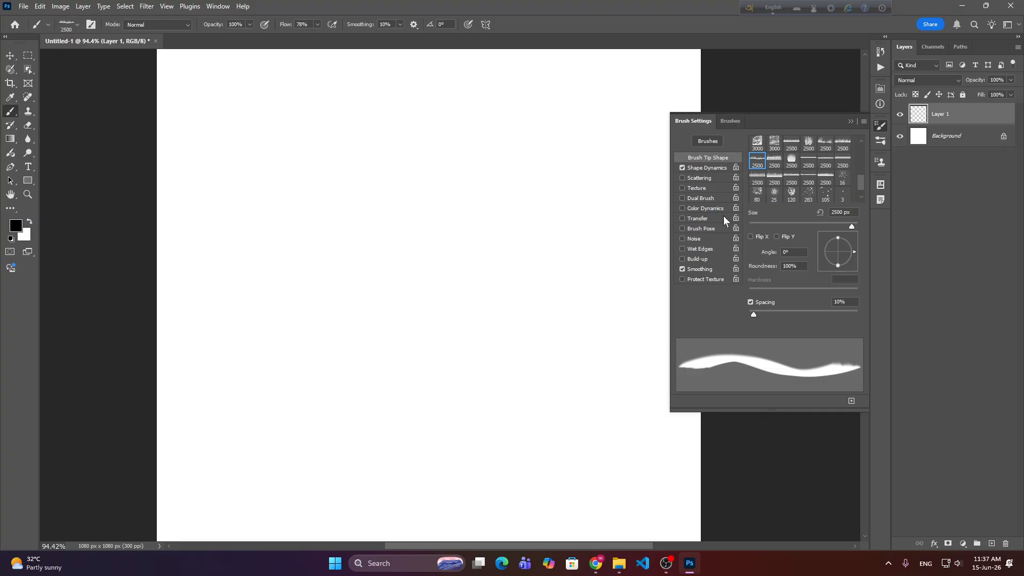
pyautogui.moveTo(831, 226); pyautogui.dragTo(818, 226)
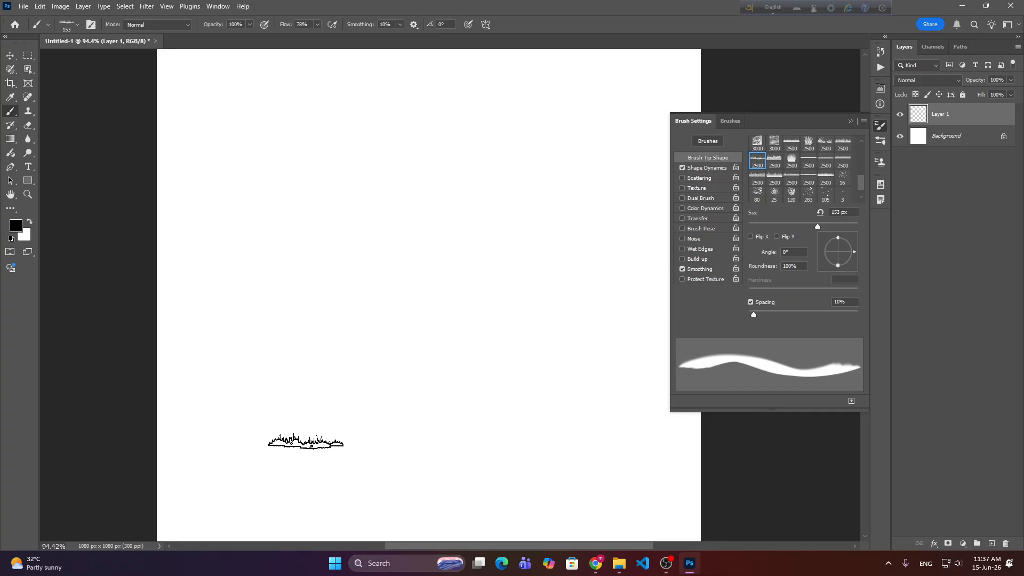
# Enlarge the grass brush tip in steps to 2700 px.
pyautogui.press(']')
pyautogui.press(']')
pyautogui.press(']')
pyautogui.press(']')
pyautogui.press(']')
pyautogui.press(']')
pyautogui.press(']')
pyautogui.press(']')
pyautogui.press(']')
pyautogui.press(']')
pyautogui.press(']')
pyautogui.press(']')
pyautogui.press(']')
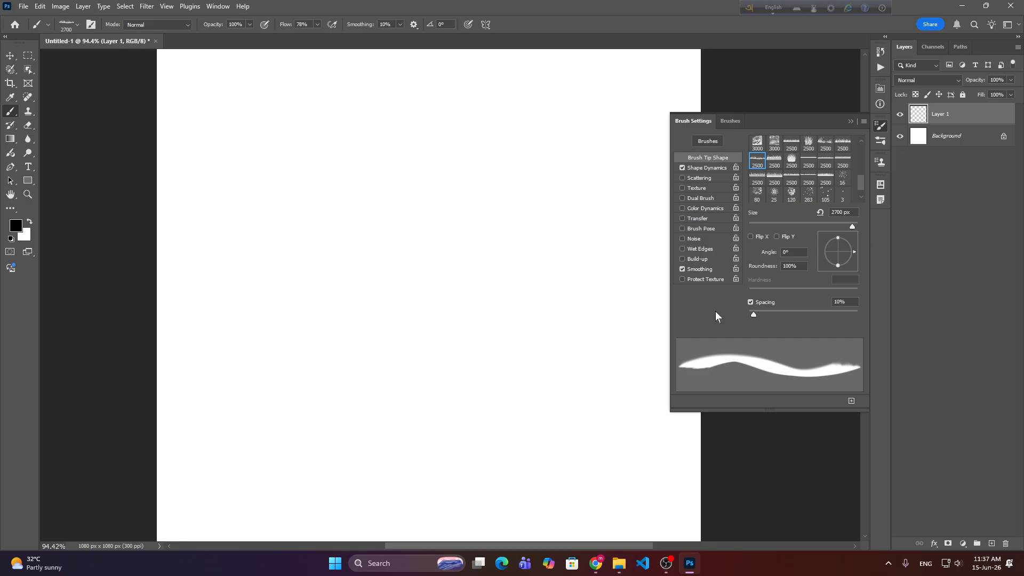
# Reduce the grass-strip brush tip to 800 px and stamp one strip of grass along the canvas's lower edge.
pyautogui.press('[')
pyautogui.press('[')
pyautogui.press('[')
pyautogui.press('[')
pyautogui.press('[')
pyautogui.press('[')
pyautogui.press('[')
pyautogui.press('[')
pyautogui.press('[')
pyautogui.press('[')
pyautogui.press('[')
pyautogui.press('[')
pyautogui.press('[')
pyautogui.press(']')
pyautogui.press('[')
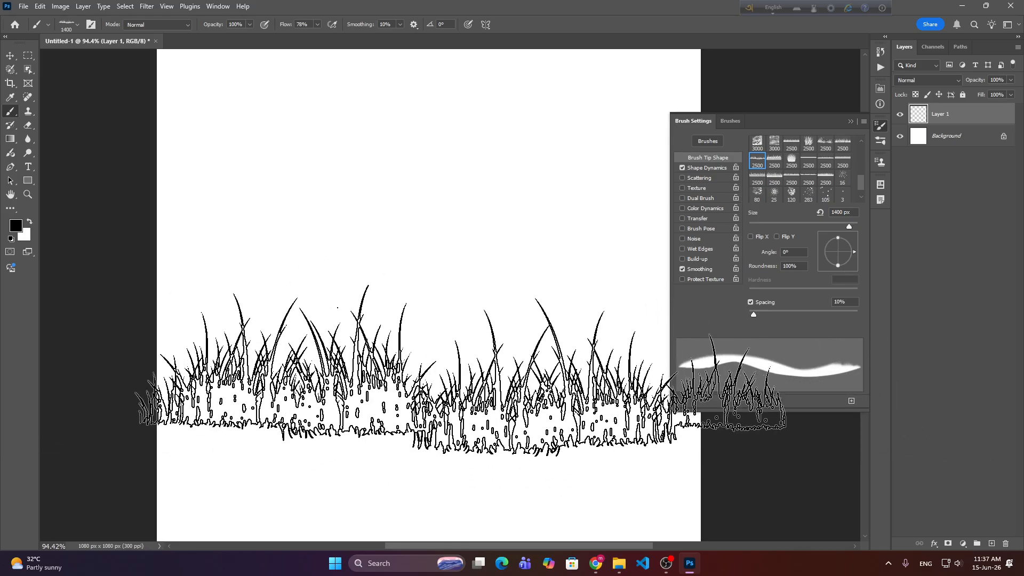
pyautogui.press('[')
pyautogui.press('[')
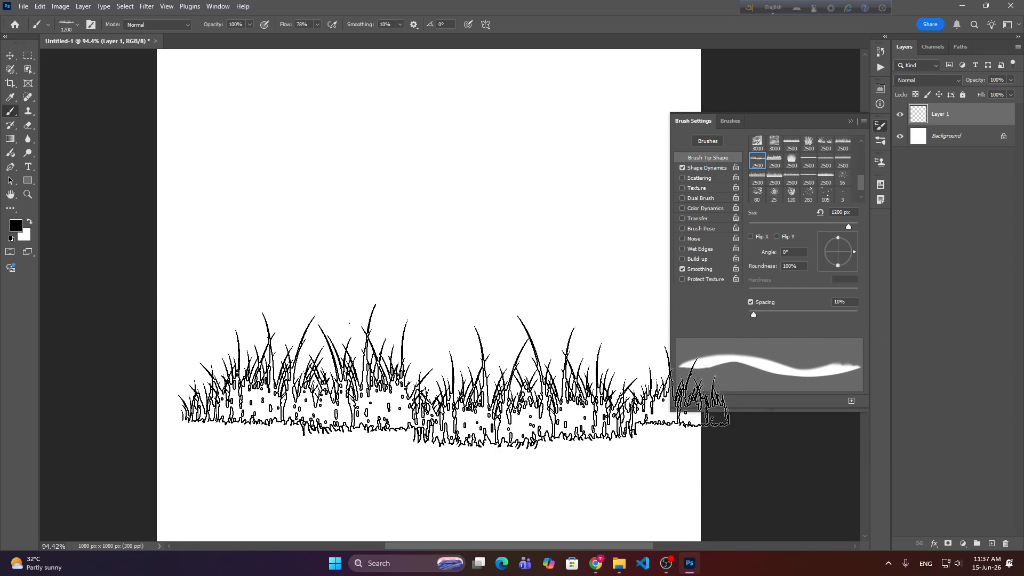
pyautogui.press('[')
pyautogui.press('[')
pyautogui.press('[')
pyautogui.press('[')
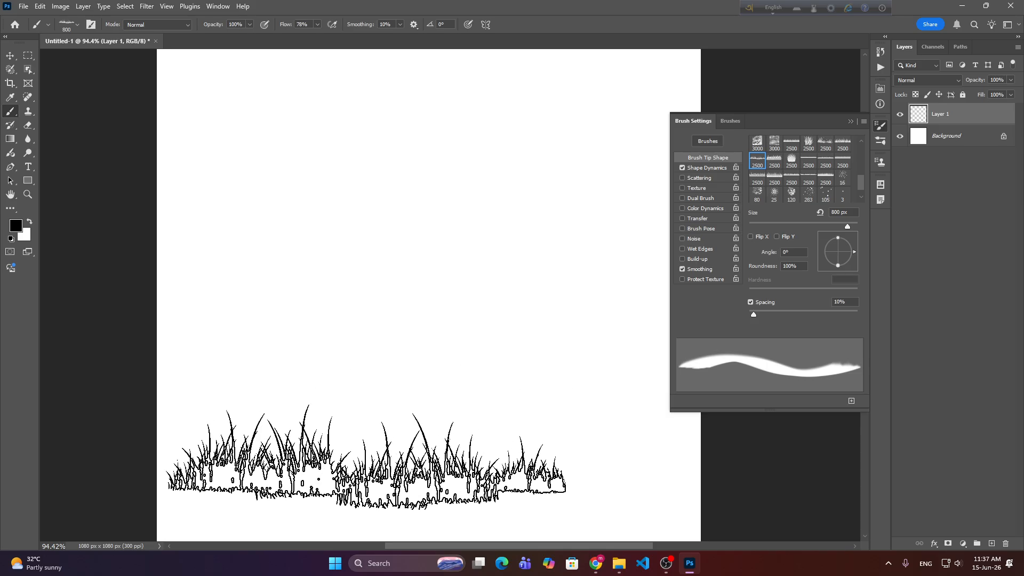
pyautogui.moveTo(366, 456); pyautogui.dragTo(354, 490)
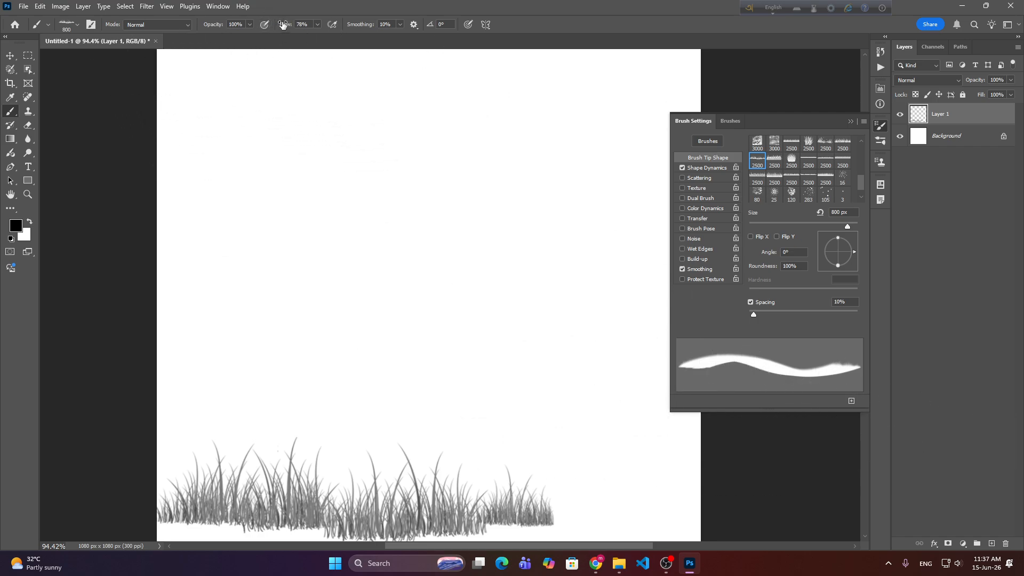
# Set the brush flow to 100% and stamp two more grass strips, one mid-canvas and one near the canvas's upper edge.
pyautogui.moveTo(283, 25); pyautogui.dragTo(350, 28)
pyautogui.click(453, 318)
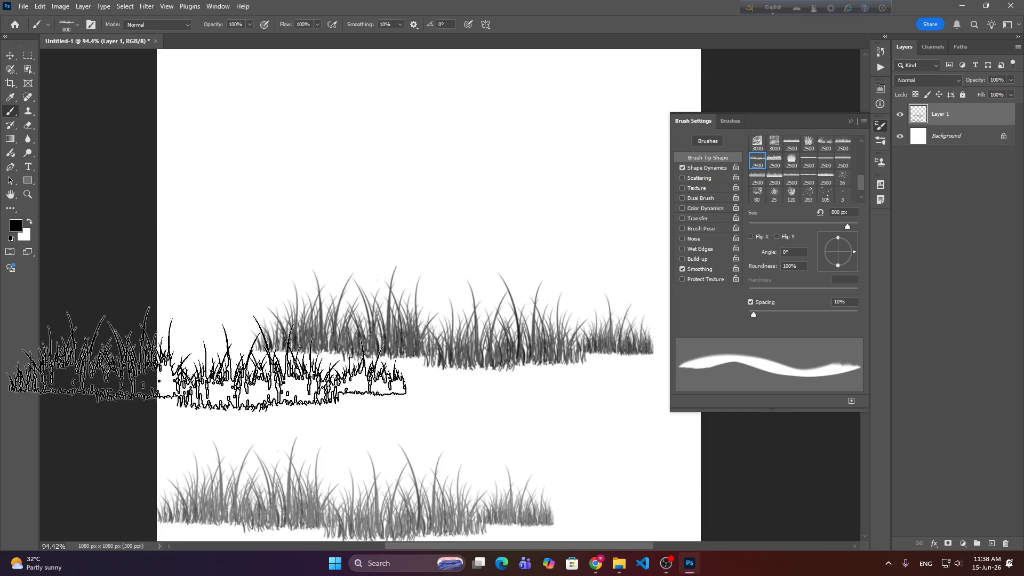
pyautogui.click(283, 131)
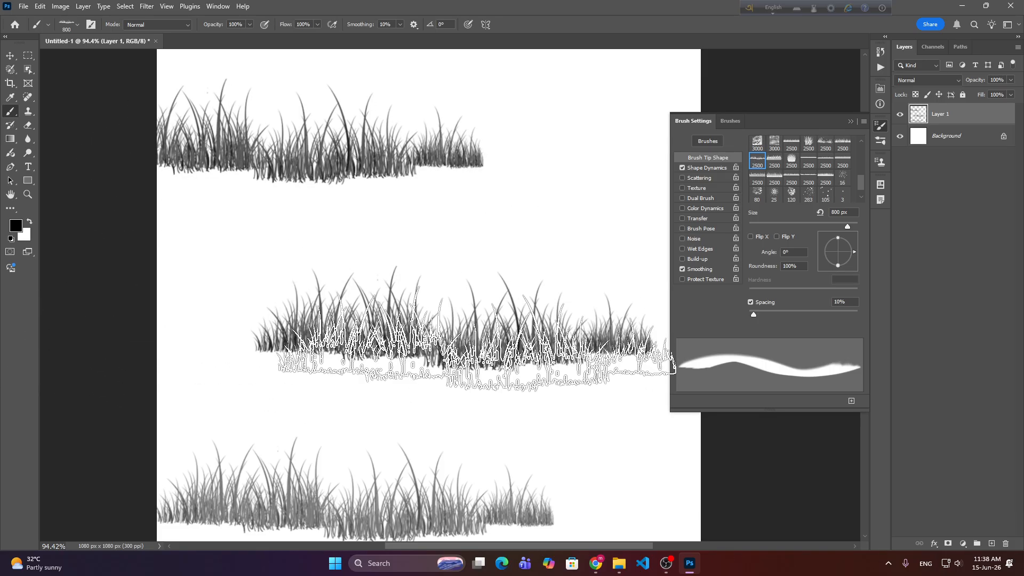
# Undo all three grass-strip stamps and select the neighbouring denser grass-strip brush tip.
pyautogui.hotkey('ctrl', 'z')
pyautogui.hotkey('ctrl', 'z')
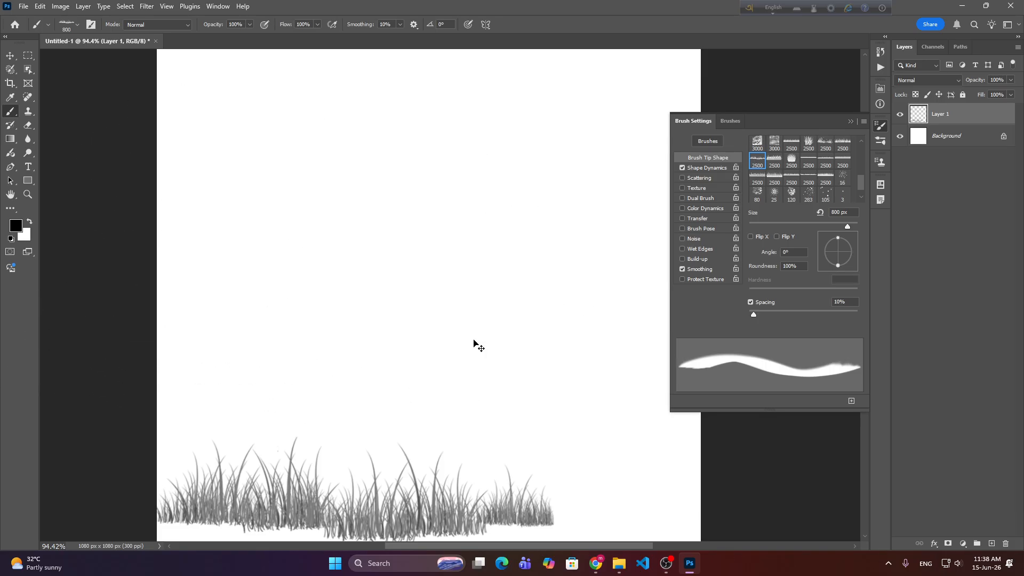
pyautogui.click(774, 161)
pyautogui.hotkey('ctrl', 'z')
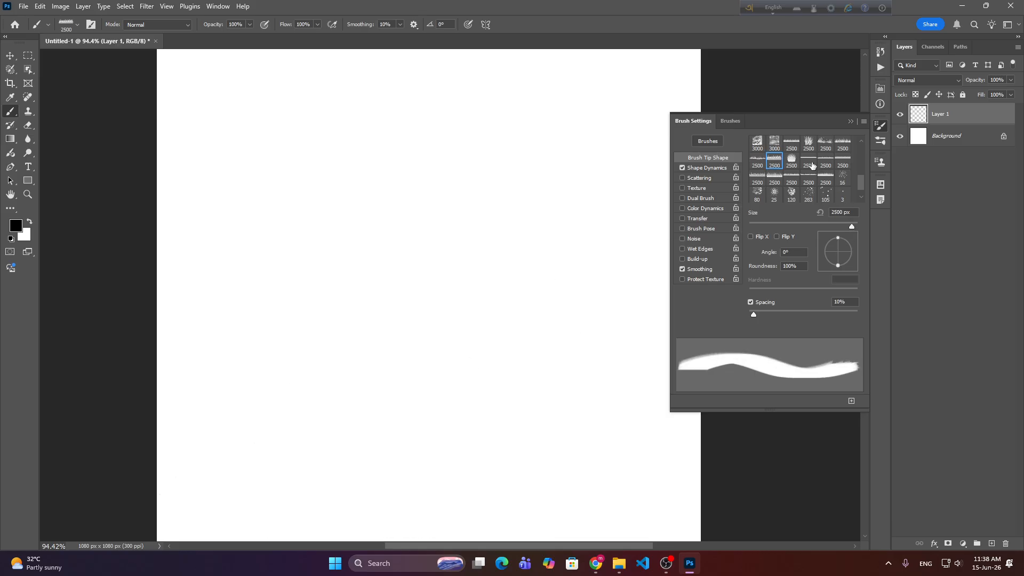
# Choose the rounded grass-tuft brush tip and set its size to 400 px.
pyautogui.click(792, 165)
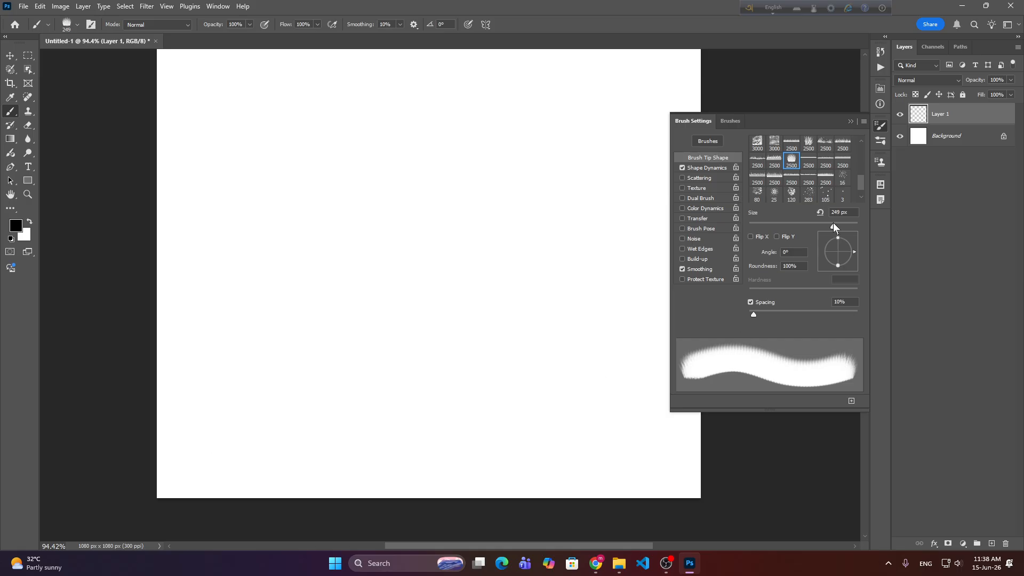
pyautogui.press(']')
pyautogui.press(']')
pyautogui.press(']')
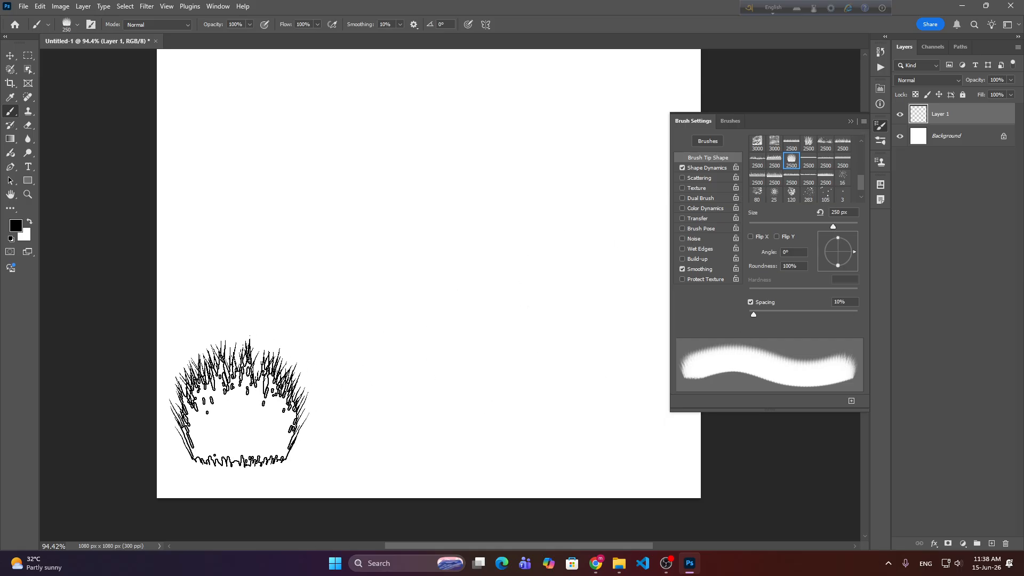
# Try two grass tufts side by side, then replace them with a single tuft stamped in the canvas's lower-left corner.
pyautogui.click(227, 421)
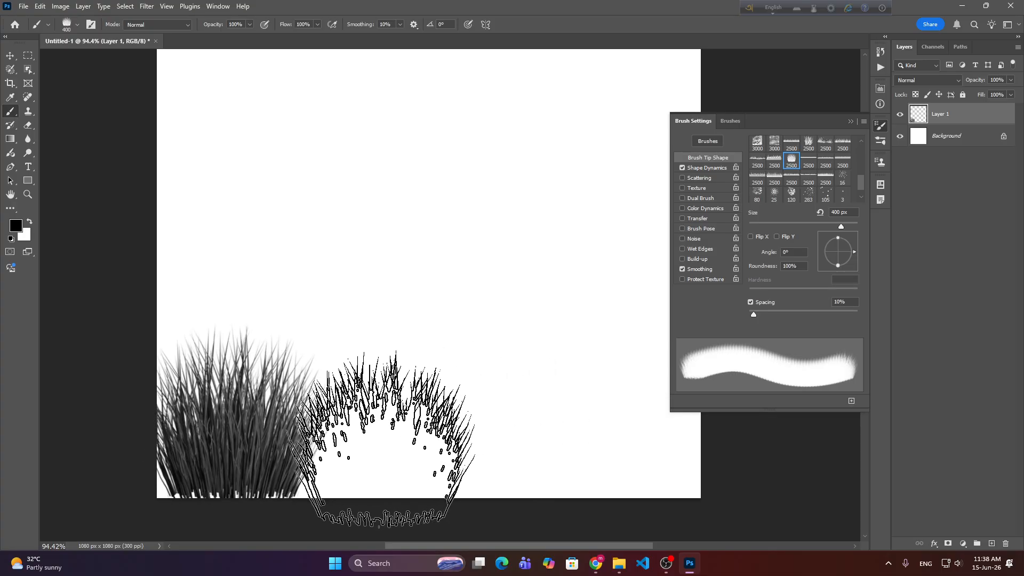
pyautogui.click(377, 436)
pyautogui.hotkey('ctrl', 'z')
pyautogui.hotkey('ctrl', 'z')
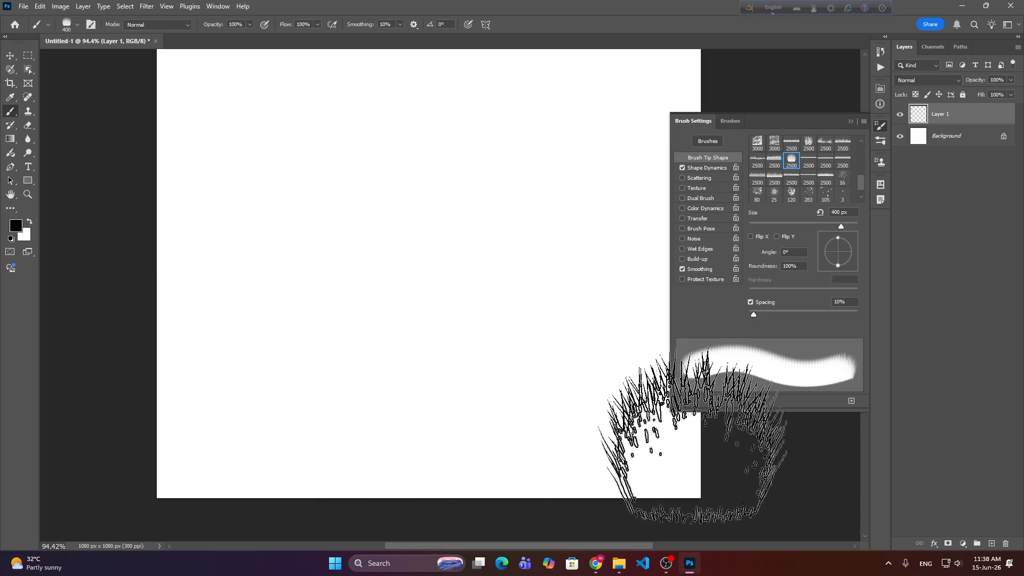
pyautogui.click(216, 435)
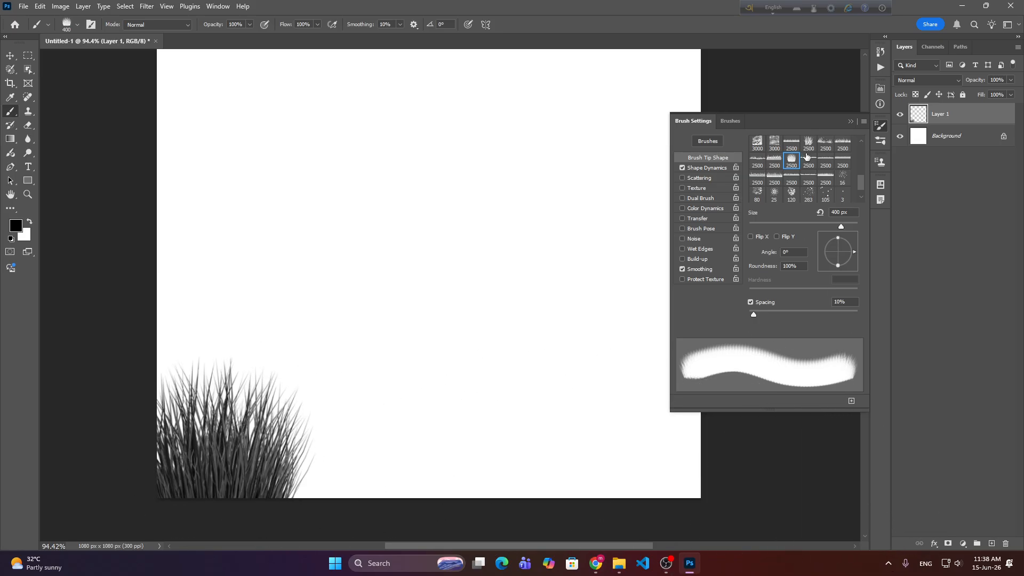
# Choose the long, low grass-strip brush tip and shrink it in steps from its full size.
pyautogui.click(820, 162)
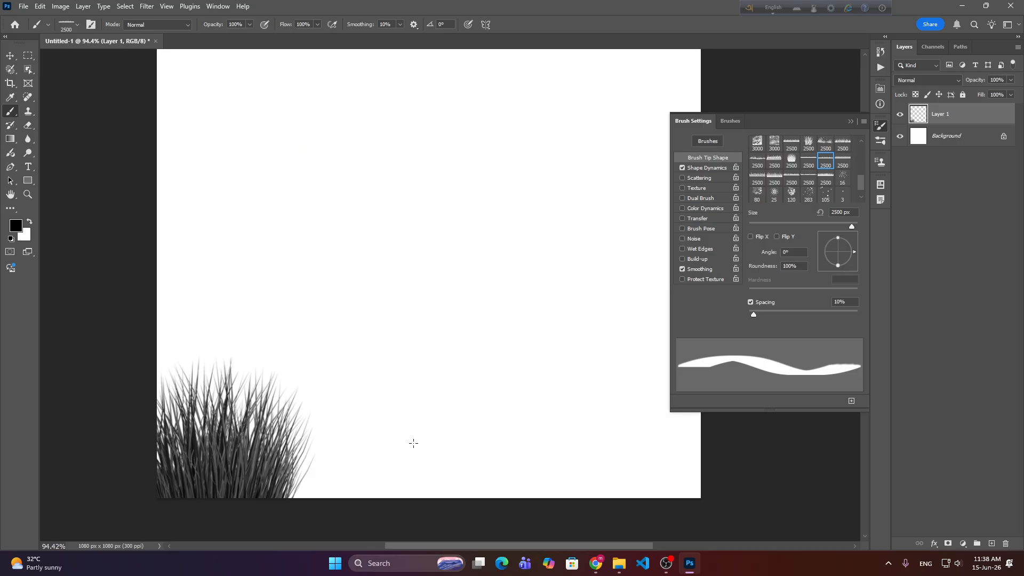
pyautogui.press('[')
pyautogui.press('[')
pyautogui.press('[')
pyautogui.press('[')
pyautogui.press('[')
pyautogui.press('[')
pyautogui.press('[')
pyautogui.press('[')
pyautogui.press('[')
pyautogui.press('[')
pyautogui.press('[')
pyautogui.press('[')
# Add a new layer and stamp the low grass strip at 1000 px along the canvas's lower edge beside the tuft, redoing the first stamp.
pyautogui.click(993, 543)
pyautogui.press('[')
pyautogui.press('[')
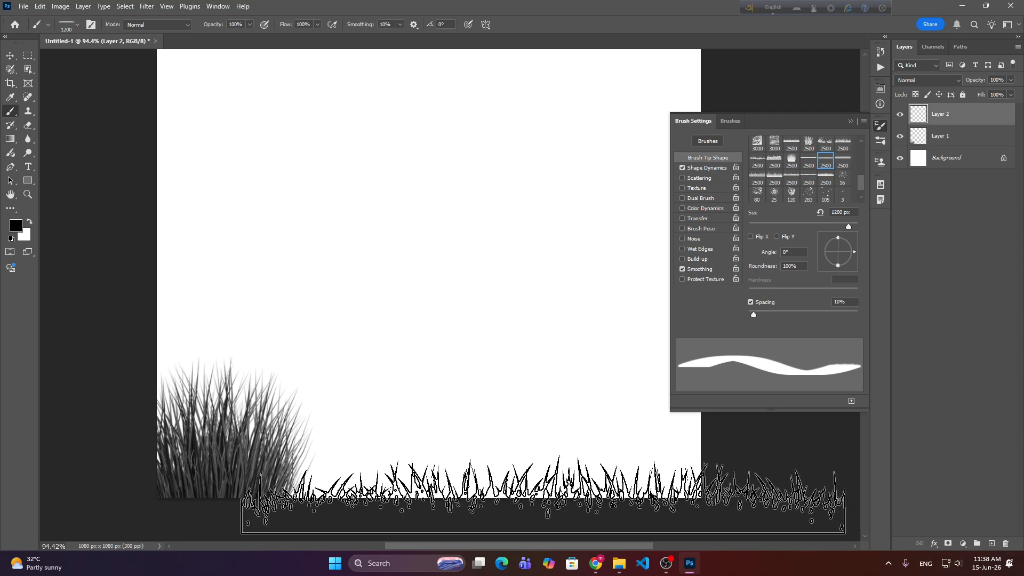
pyautogui.click(488, 472)
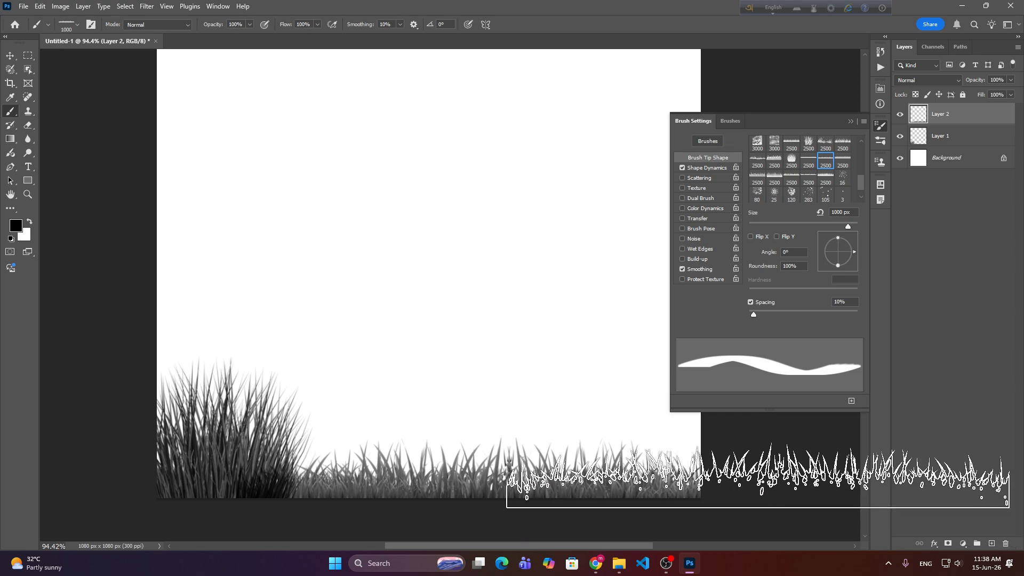
pyautogui.hotkey('ctrl', 'z')
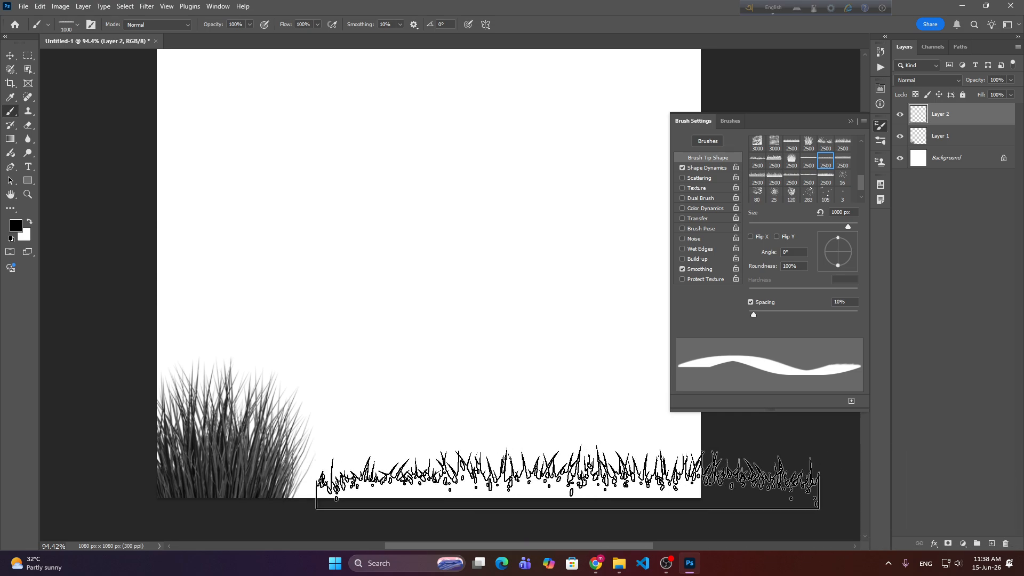
pyautogui.click(537, 483)
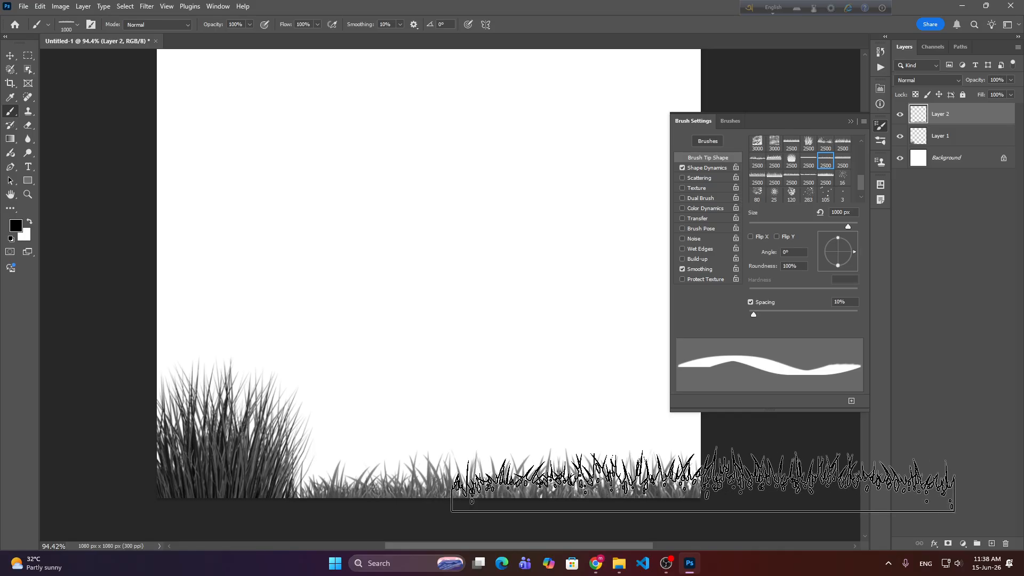
pyautogui.scroll(-3, 438, 299)
pyautogui.scroll(3, 438, 299)
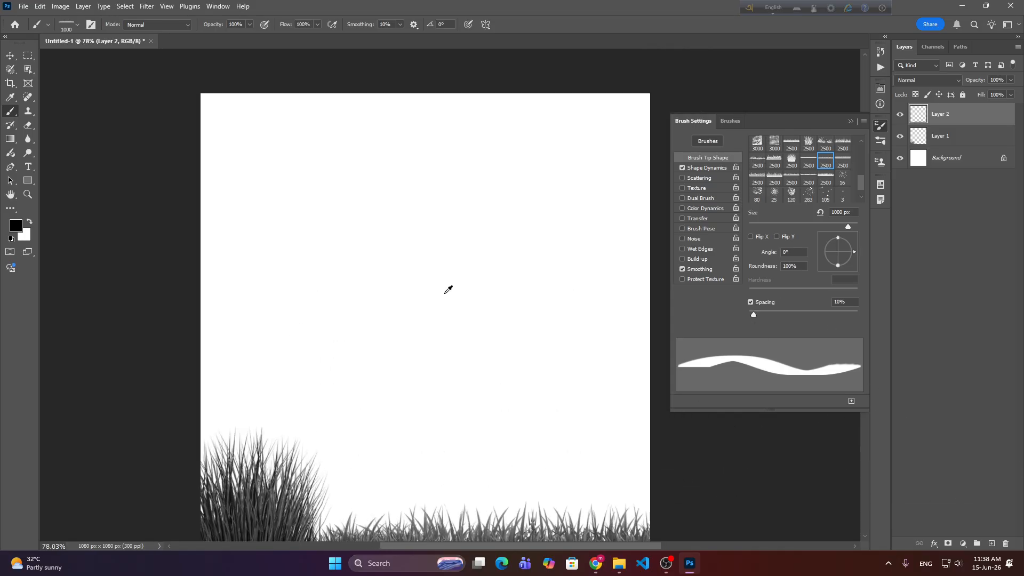
pyautogui.scroll(-1, 444, 295)
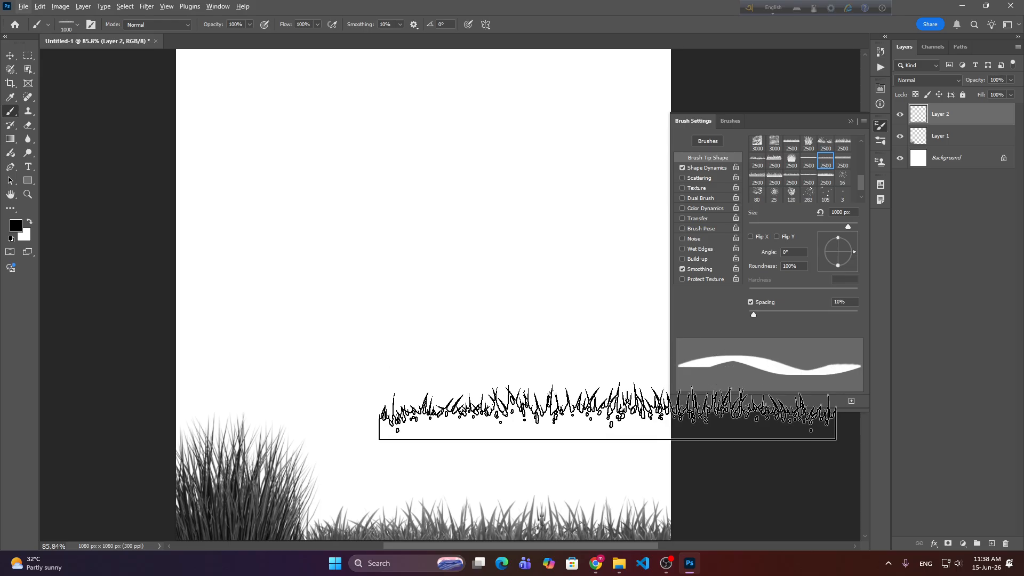
# Switch to the Brusheezy page in the browser, dismiss the finished download notice and search the site for "tree".
pyautogui.moveTo(598, 566)
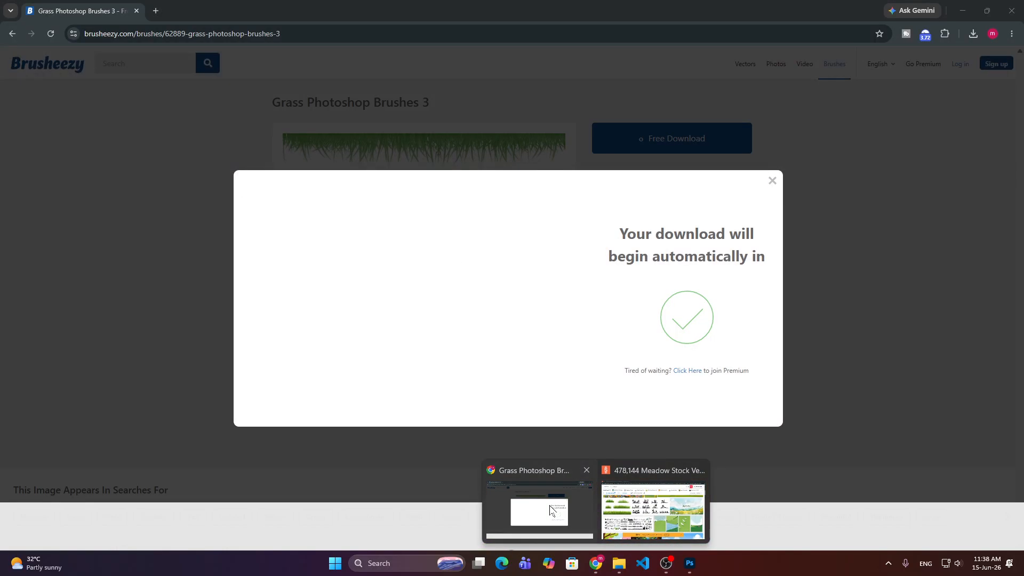
pyautogui.click(551, 511)
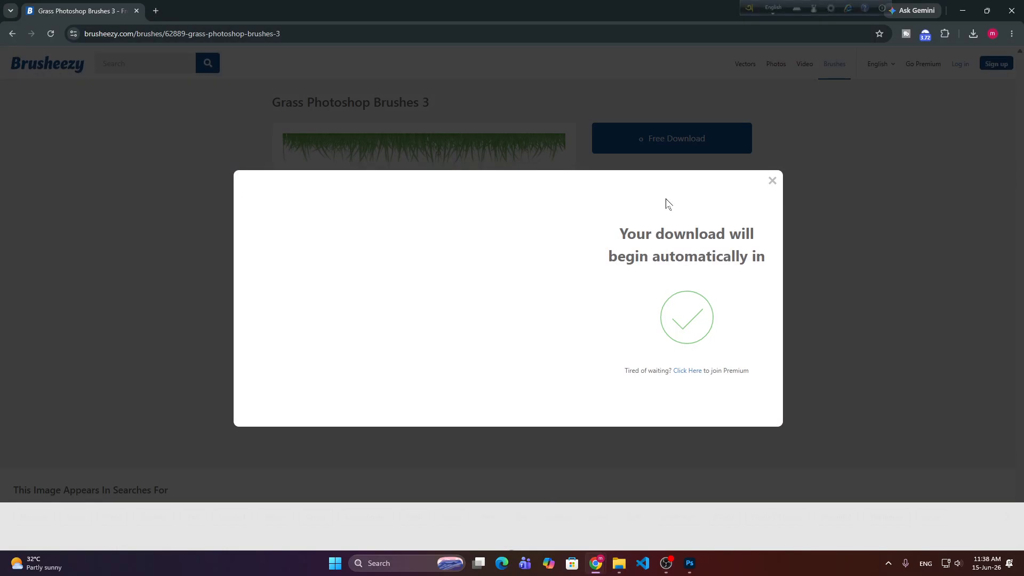
pyautogui.click(770, 178)
pyautogui.click(139, 64)
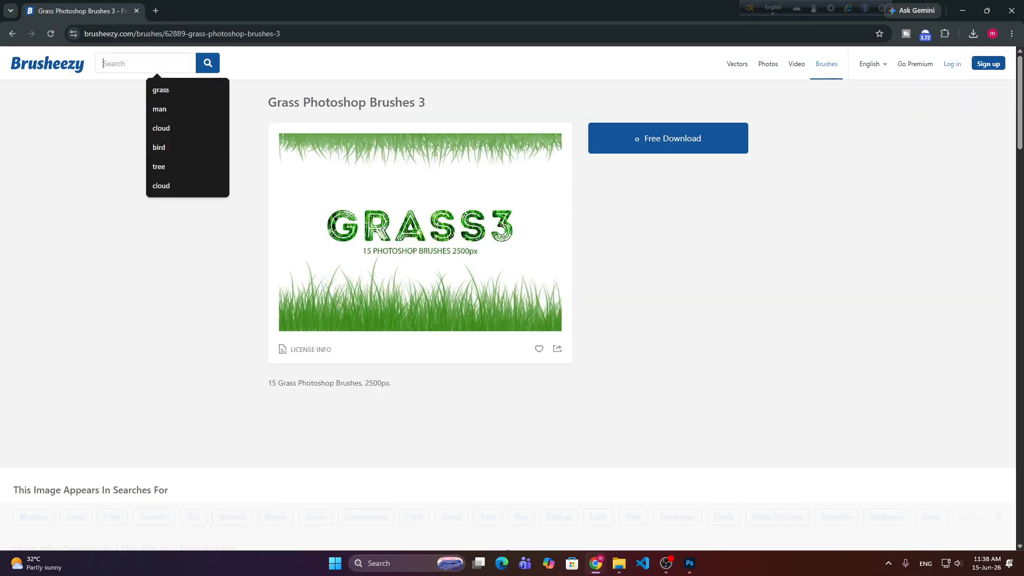
pyautogui.write('tree')
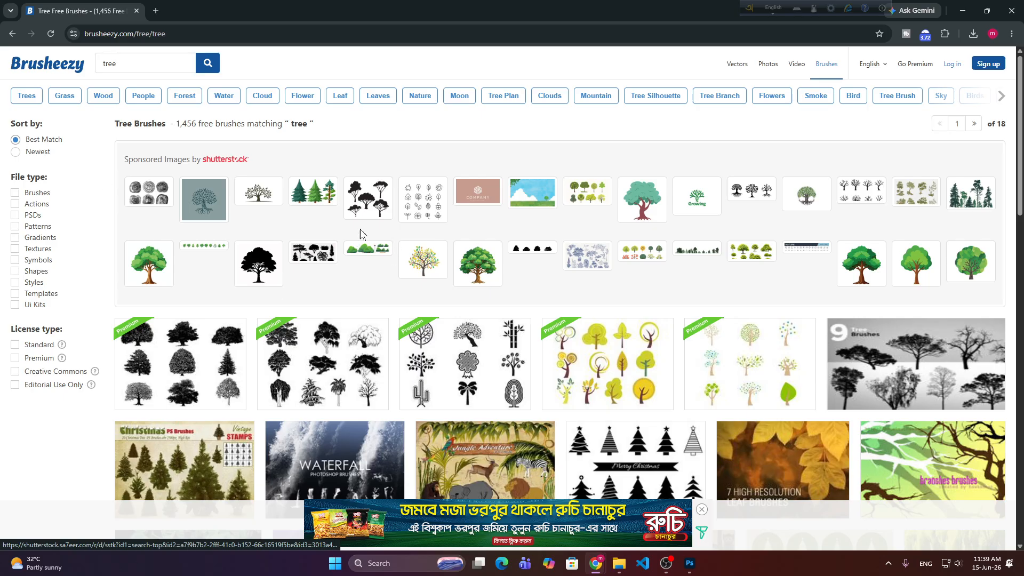
# Browse the tree brush results and open the "9 High Resolution Tree Brushes" set.
pyautogui.scroll(-1, 368, 269)
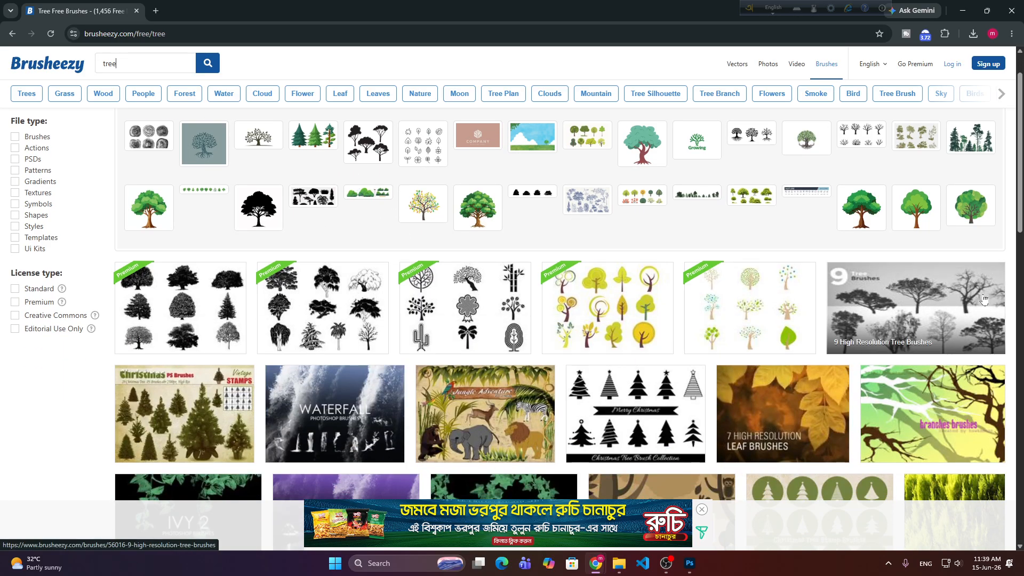
pyautogui.scroll(-3, 970, 311)
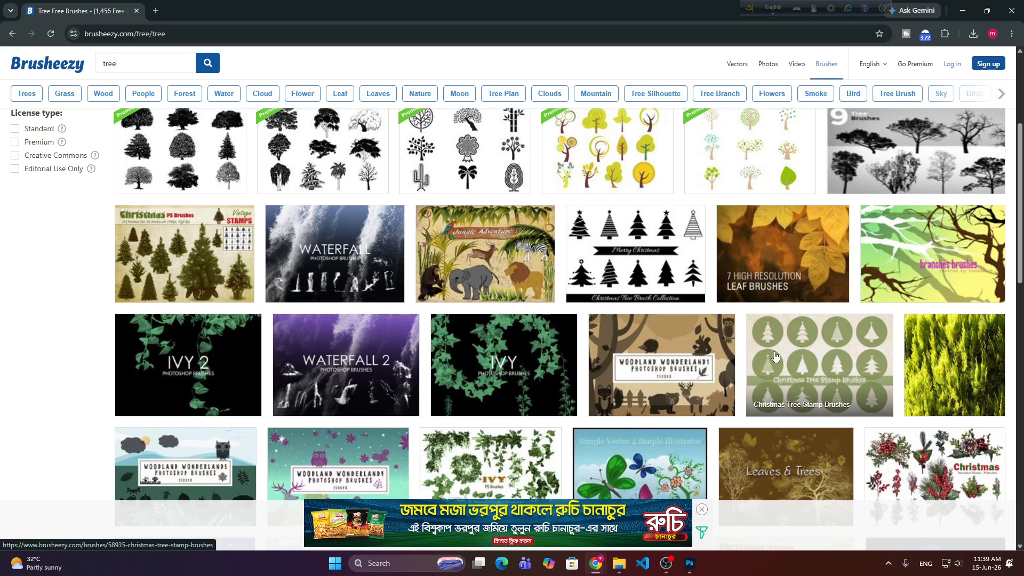
pyautogui.scroll(-2, 821, 368)
pyautogui.scroll(3, 894, 191)
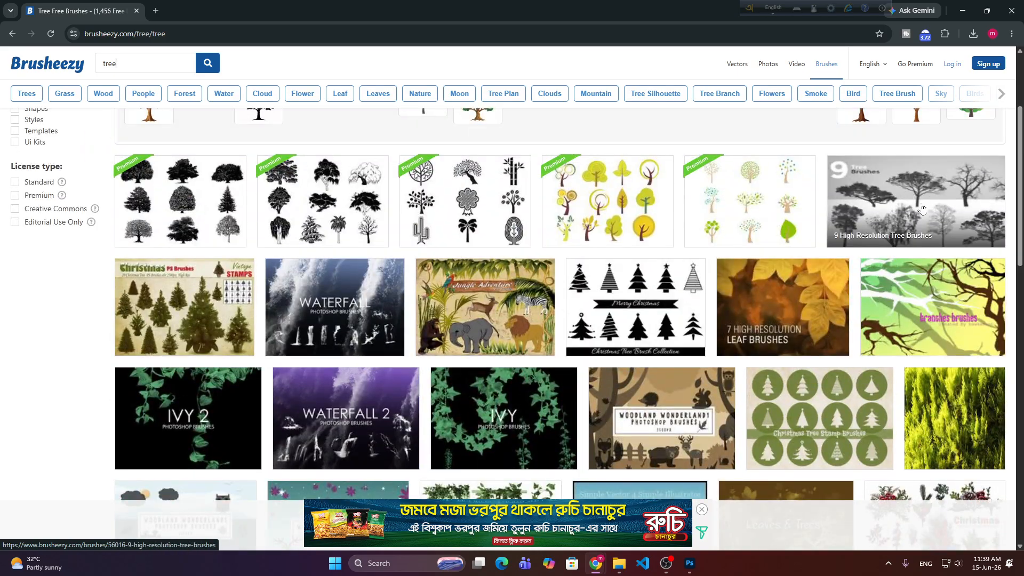
pyautogui.scroll(-7, 922, 209)
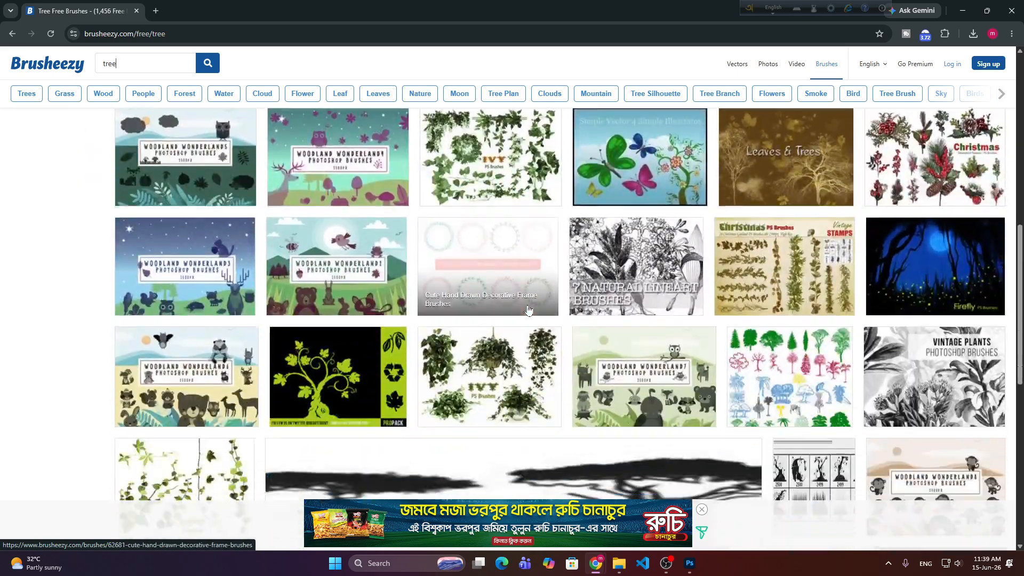
pyautogui.scroll(-7, 528, 310)
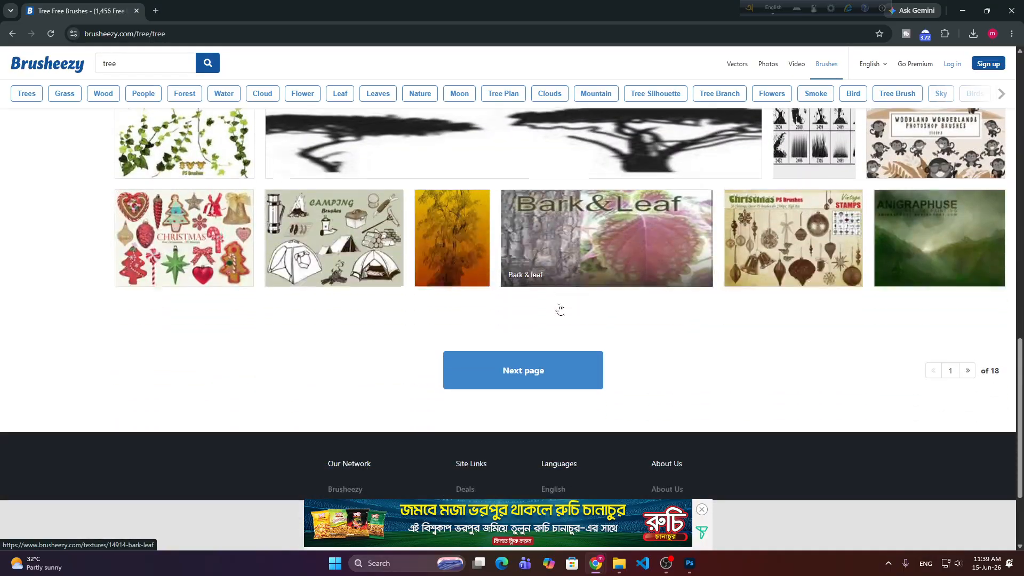
pyautogui.scroll(5, 567, 304)
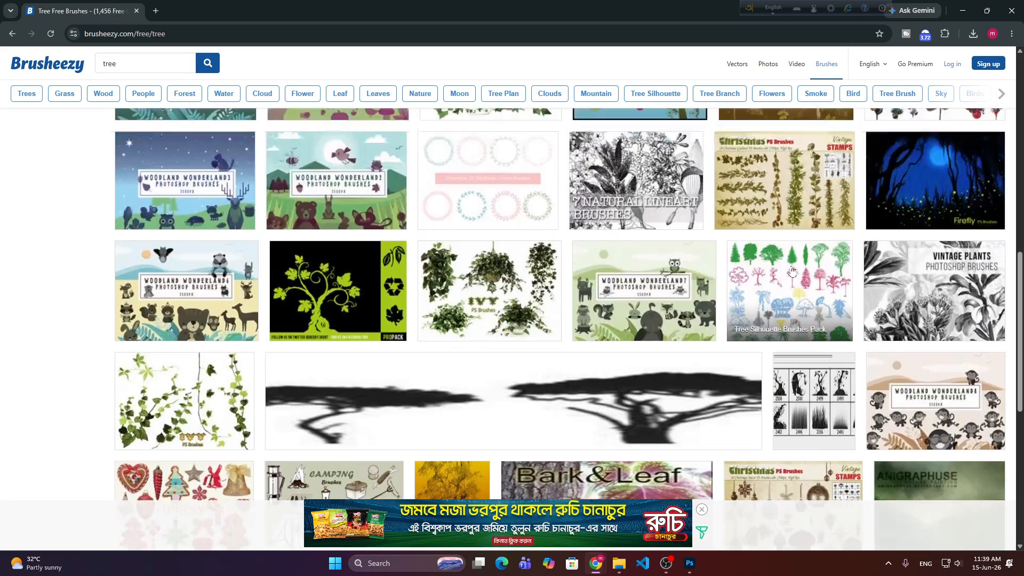
pyautogui.scroll(15, 793, 272)
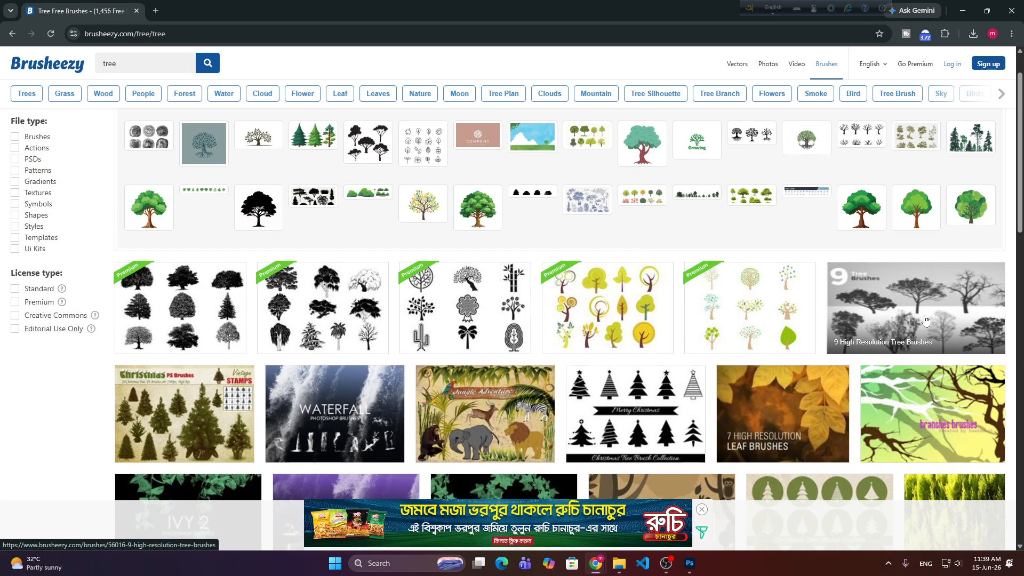
pyautogui.click(973, 271)
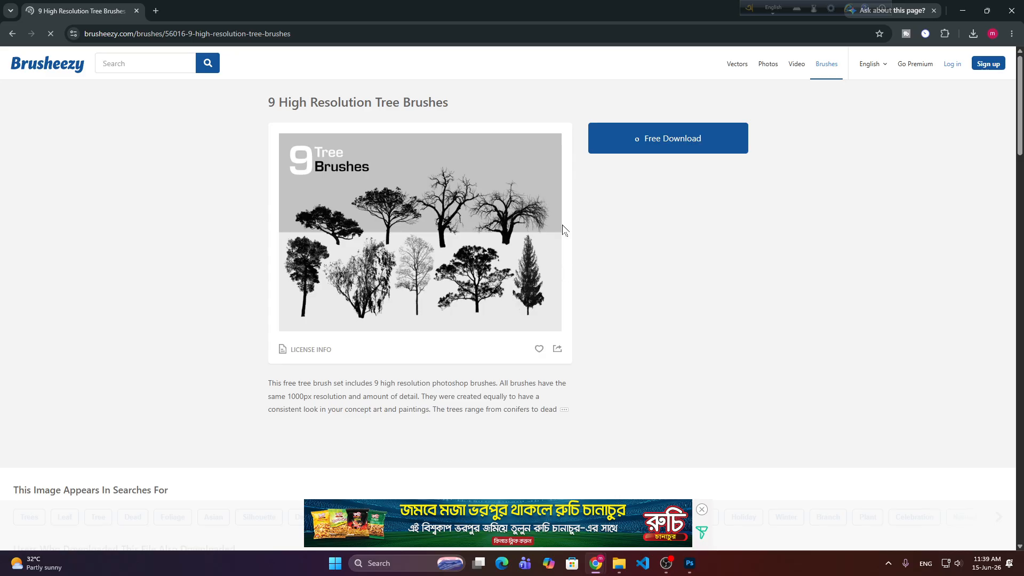
# Download the free tree brush set, closing the ad, and save the conceptart_tree_brushes ZIP archive to the Downloads folder.
pyautogui.click(651, 150)
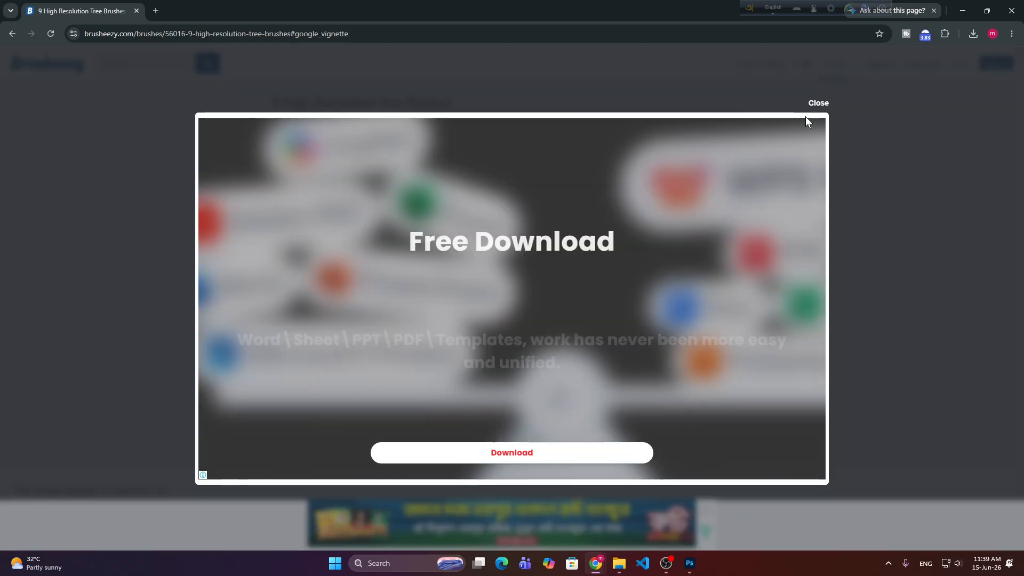
pyautogui.click(809, 105)
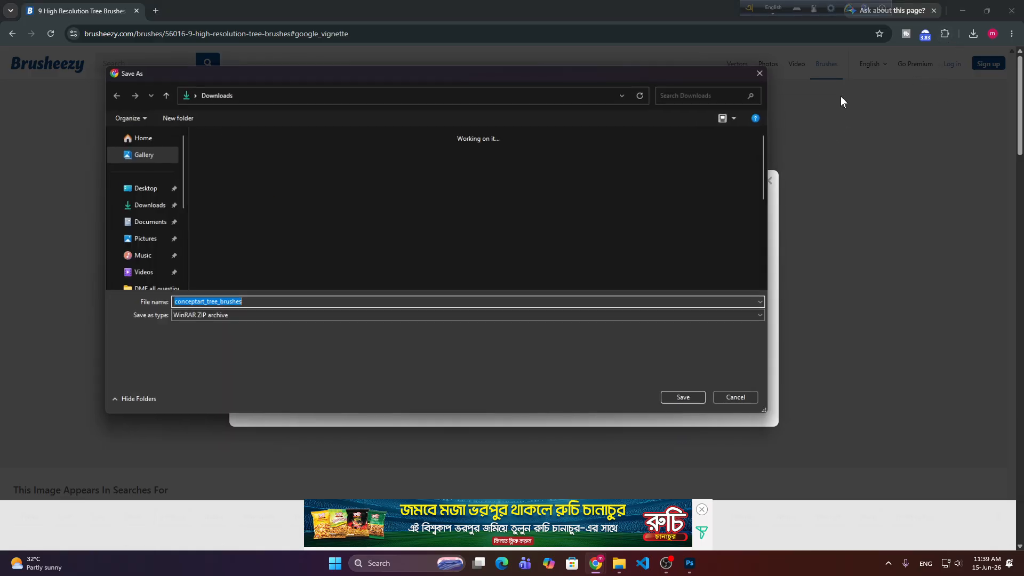
pyautogui.click(691, 400)
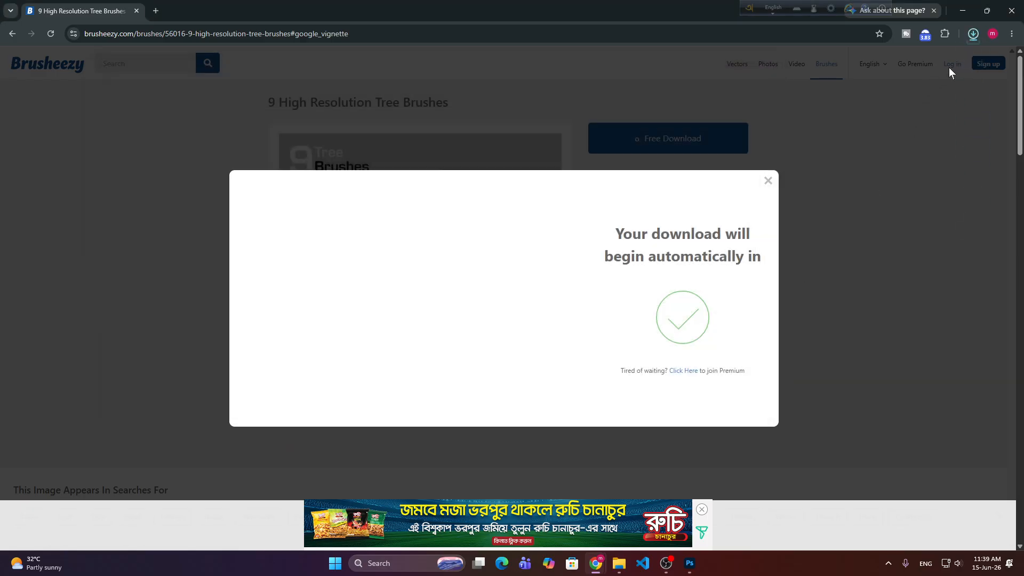
# Extract the conceptart_tree_brushes archive in the Downloads folder and load the extracted brush file into Photoshop.
pyautogui.click(946, 60)
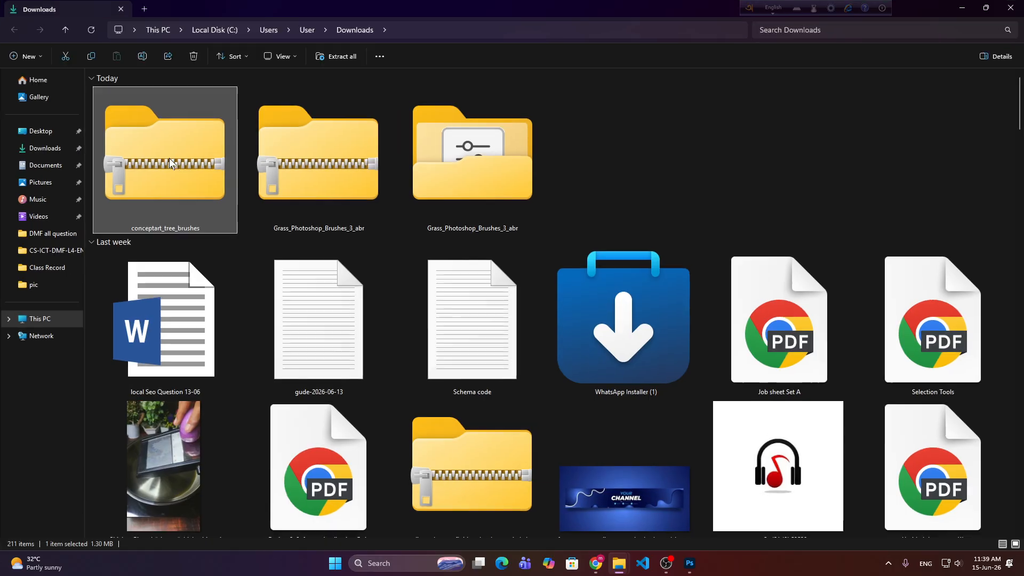
pyautogui.rightClick(172, 154)
pyautogui.click(231, 293)
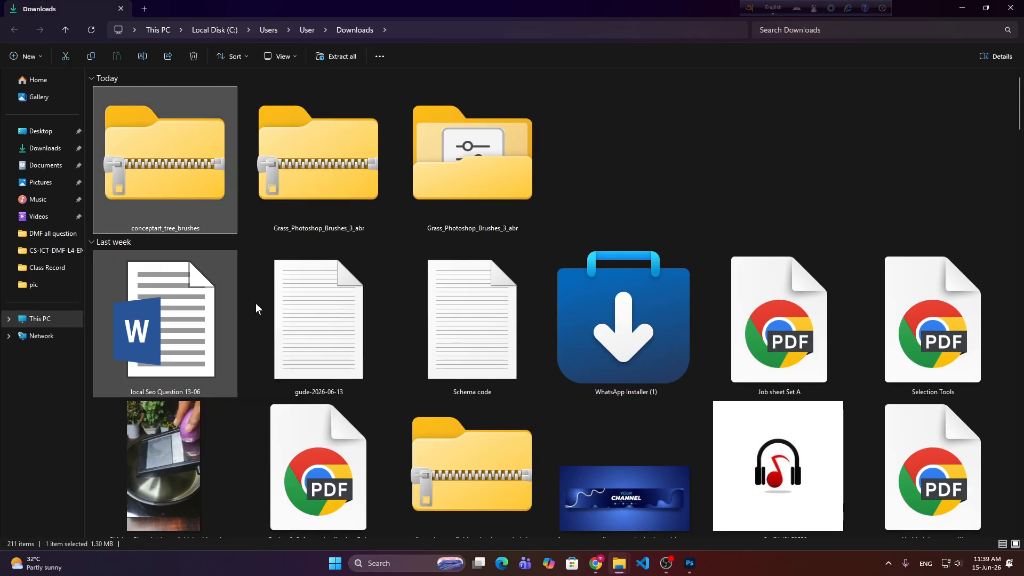
pyautogui.click(609, 384)
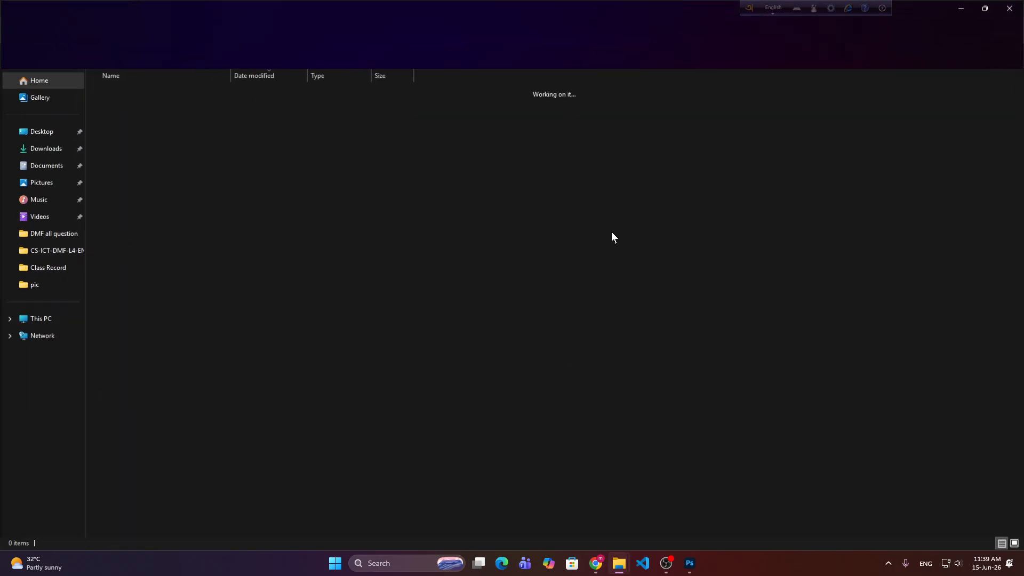
pyautogui.doubleClick(130, 108)
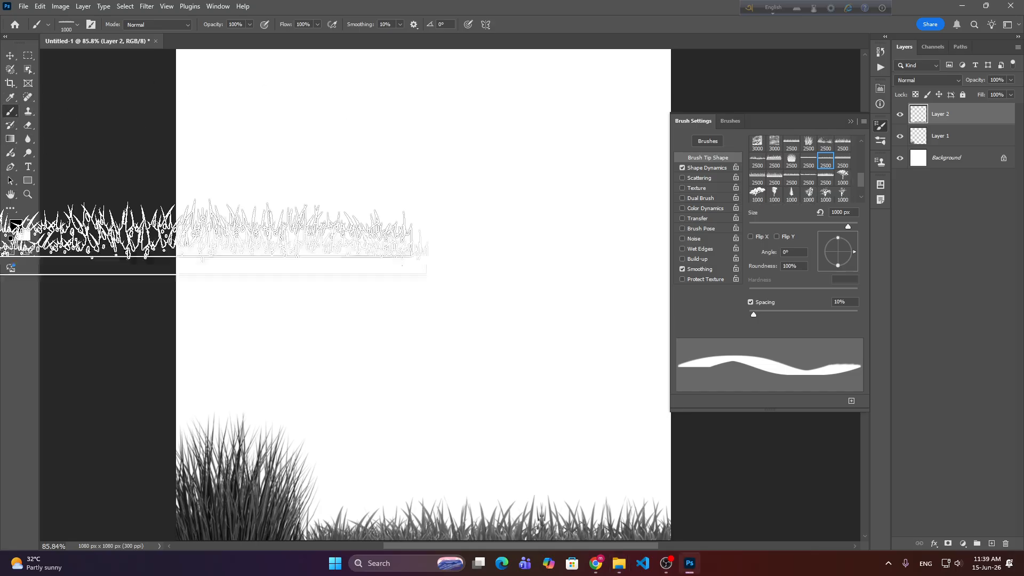
# Choose the first tree tip of the newly loaded brushes and add a new layer above Layer 2.
pyautogui.scroll(-1, 802, 198)
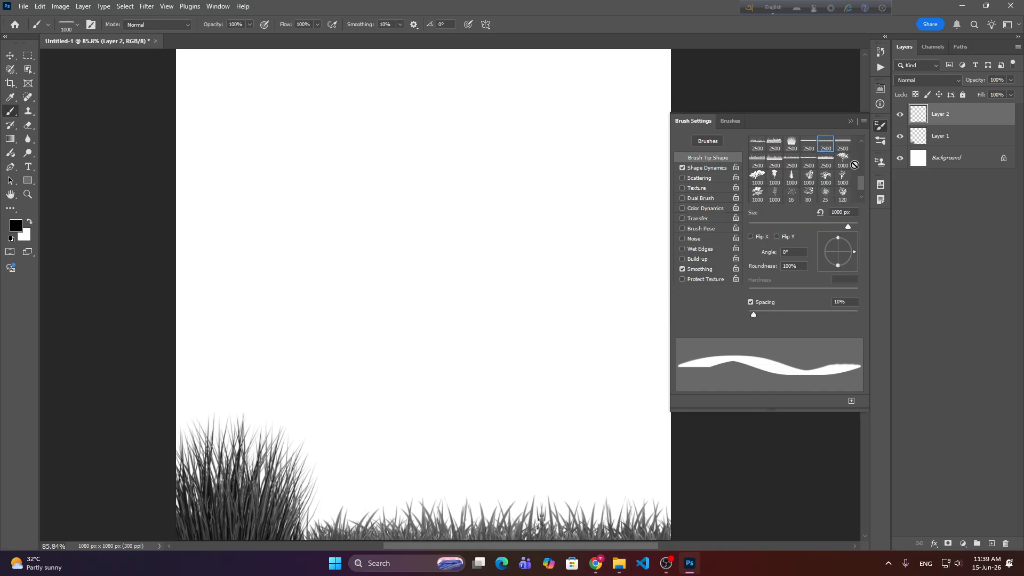
pyautogui.click(847, 166)
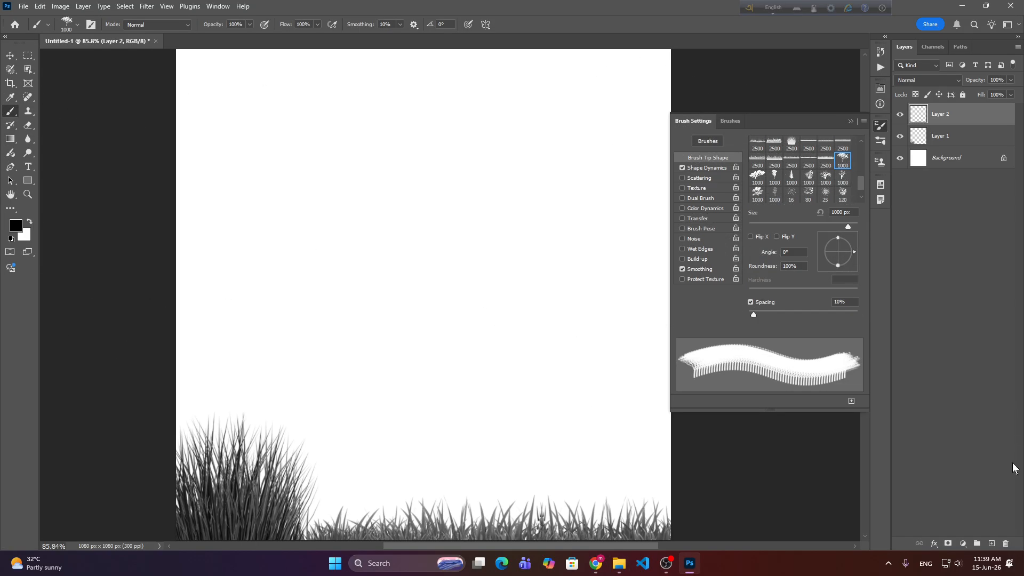
pyautogui.click(991, 545)
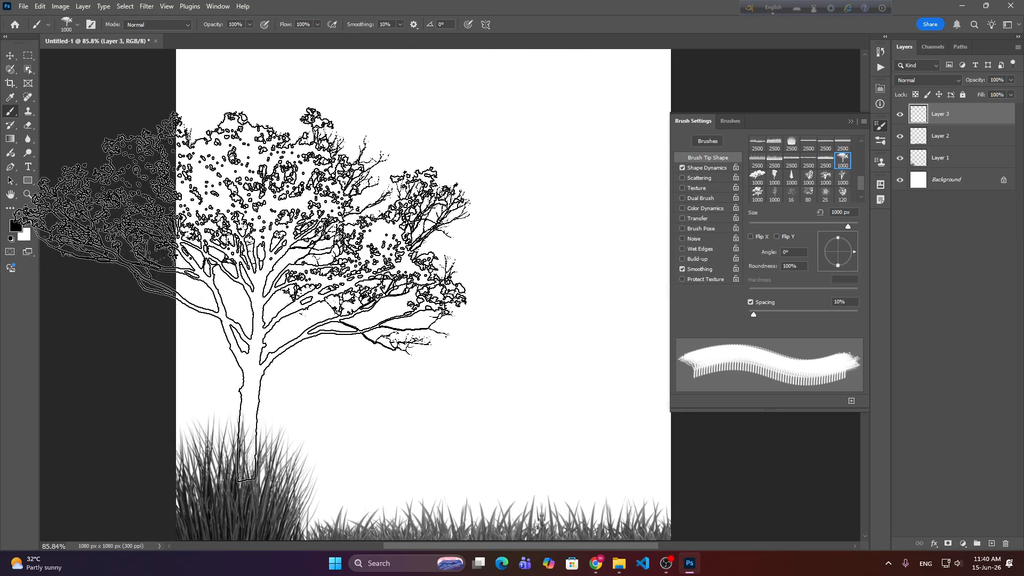
# Try a black tree stamp at 1100 px brush size on the canvas's right edge, and undo it.
pyautogui.press(']')
pyautogui.press(']')
pyautogui.press(']')
pyautogui.scroll(-2, 275, 286)
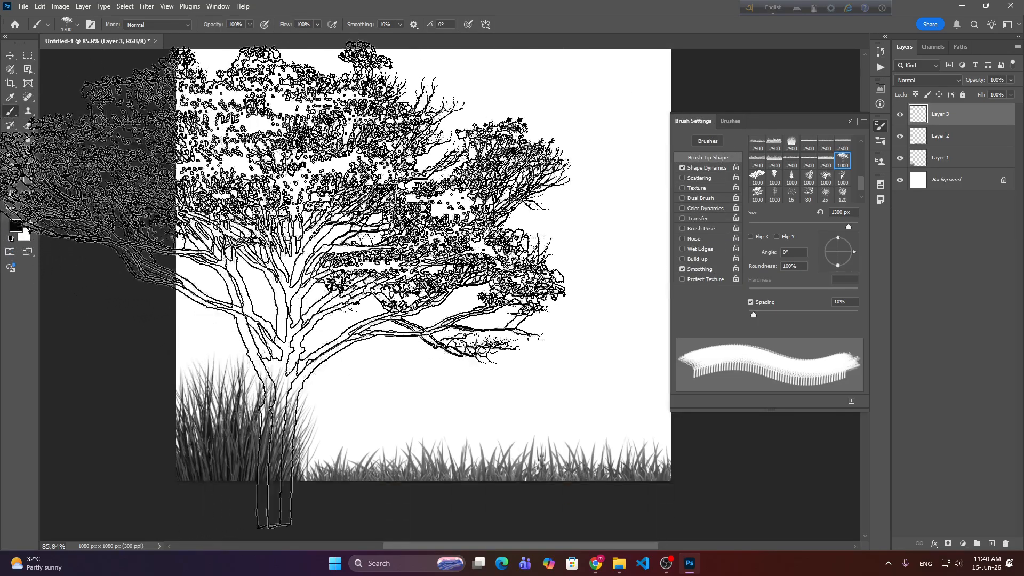
pyautogui.scroll(-3, 597, 282)
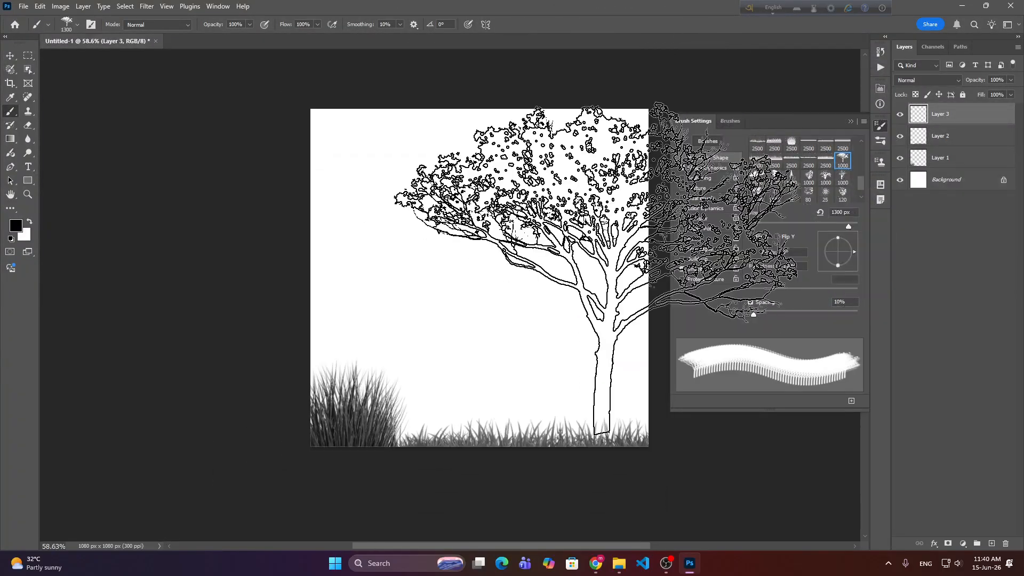
pyautogui.hscroll(4, 521, 277)
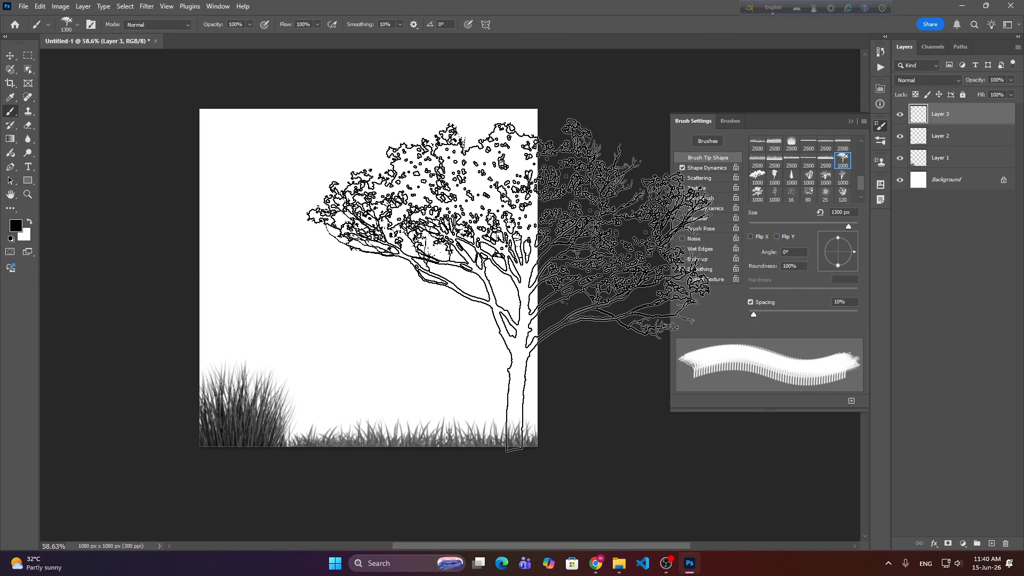
pyautogui.press('[')
pyautogui.press('[')
pyautogui.press('[')
pyautogui.press('[')
pyautogui.press('[')
pyautogui.press('[')
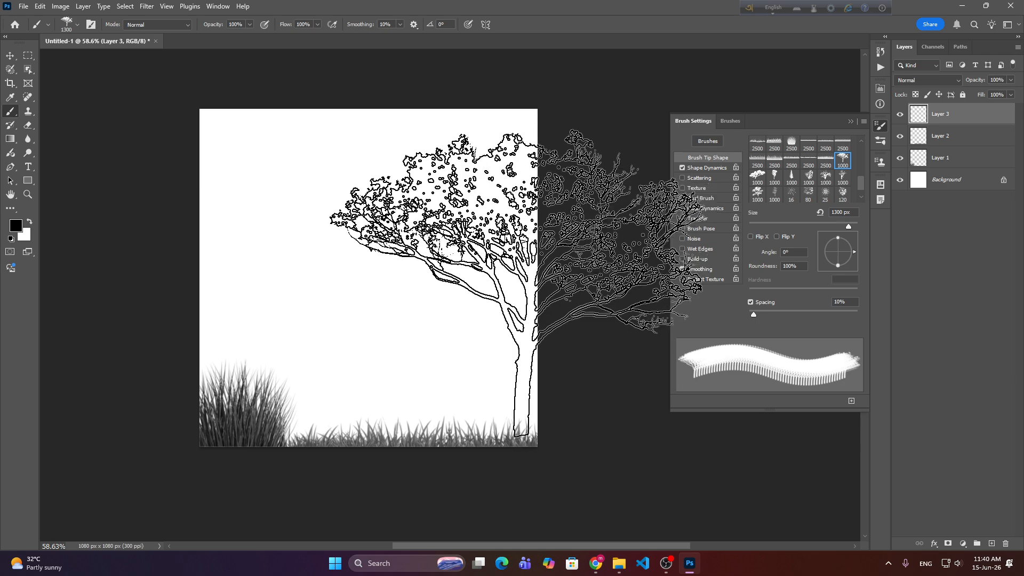
pyautogui.press(']')
pyautogui.press(']')
pyautogui.press(']')
pyautogui.press(']')
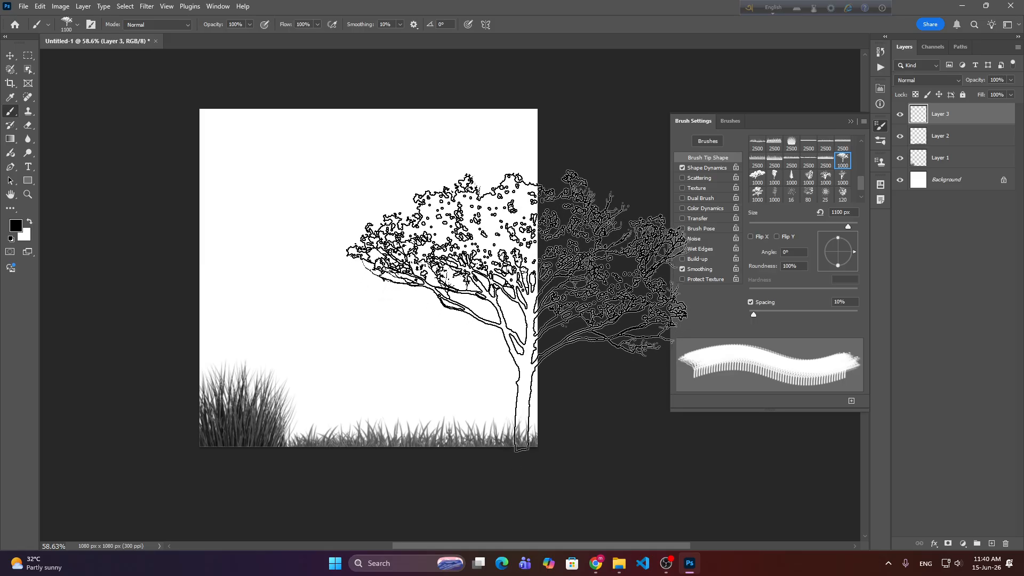
pyautogui.click(516, 313)
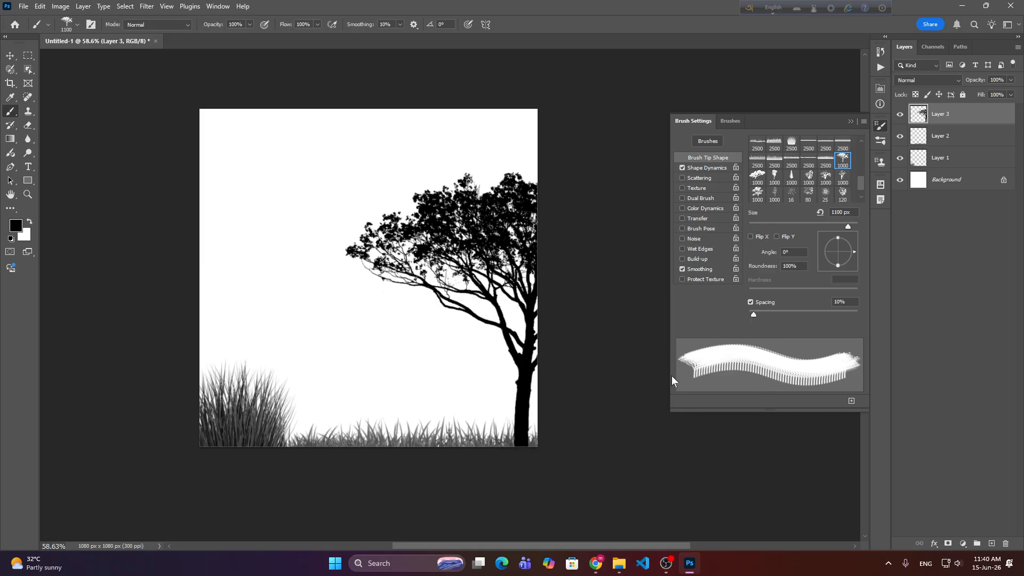
pyautogui.hotkey('ctrl', 'z')
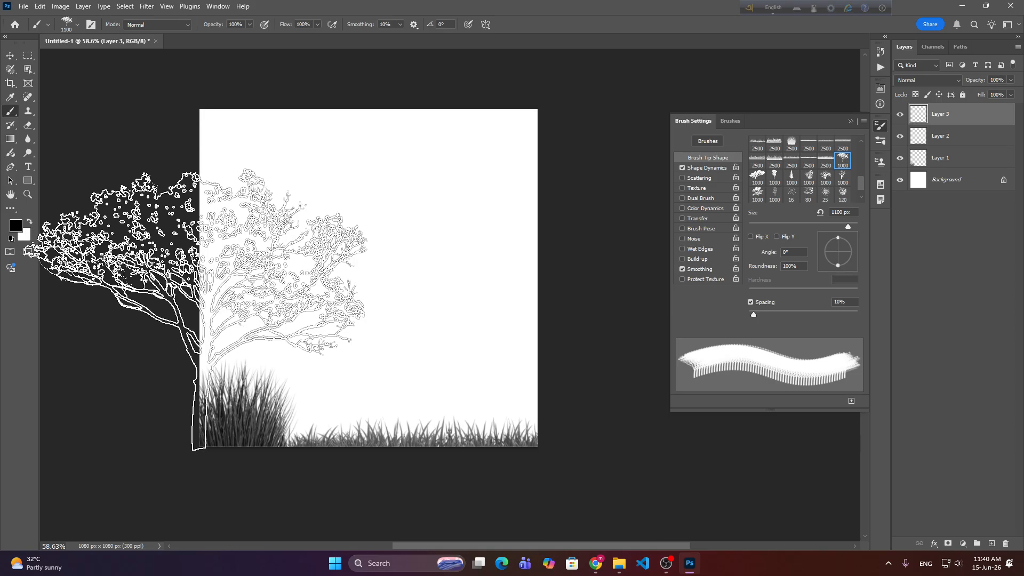
# Try the 1100 px tree on the canvas's left edge and a 1000 px wide-canopy tree above it on a new layer.
pyautogui.click(209, 307)
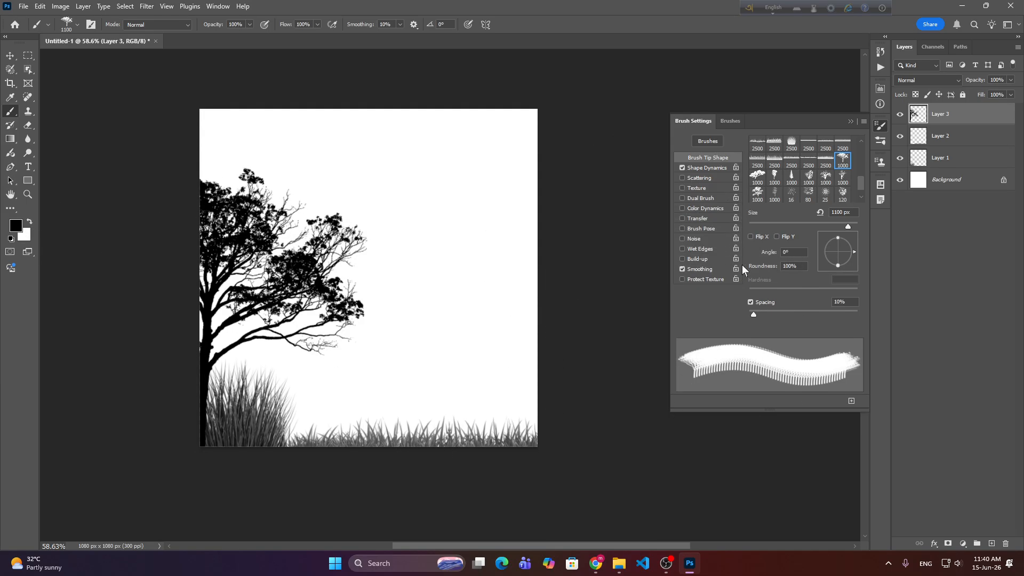
pyautogui.scroll(-1, 799, 188)
pyautogui.click(757, 160)
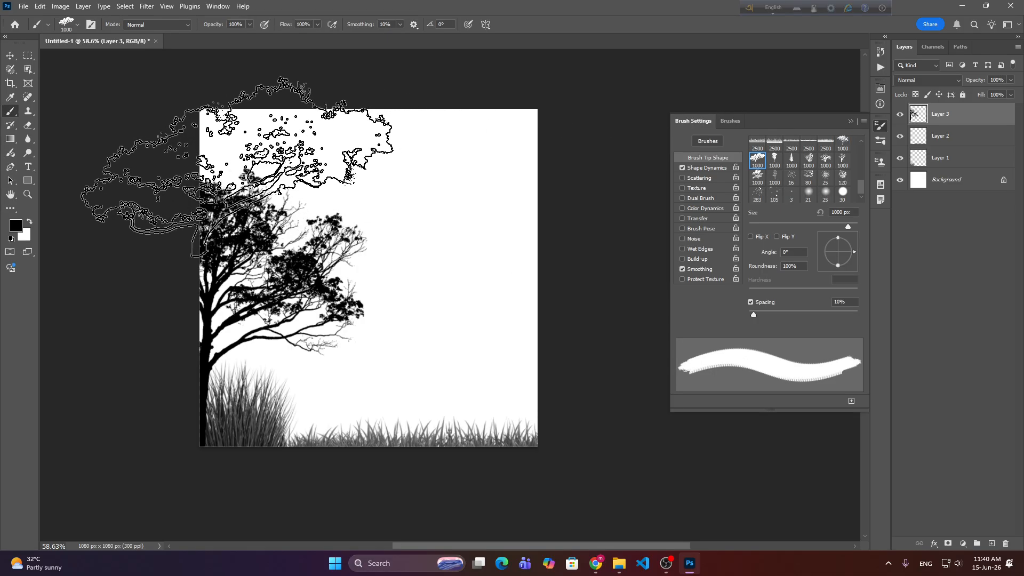
pyautogui.click(992, 543)
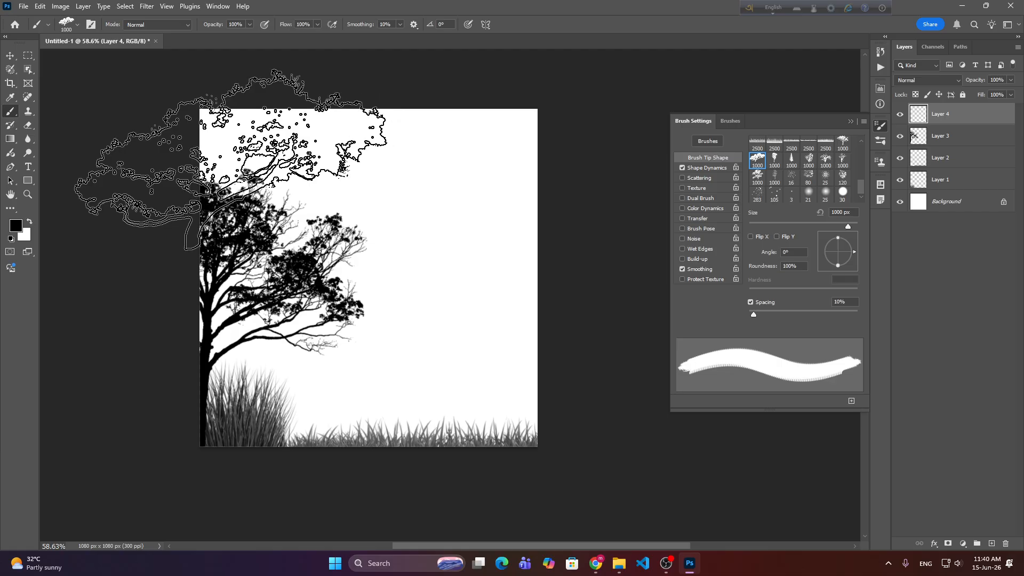
pyautogui.click(231, 160)
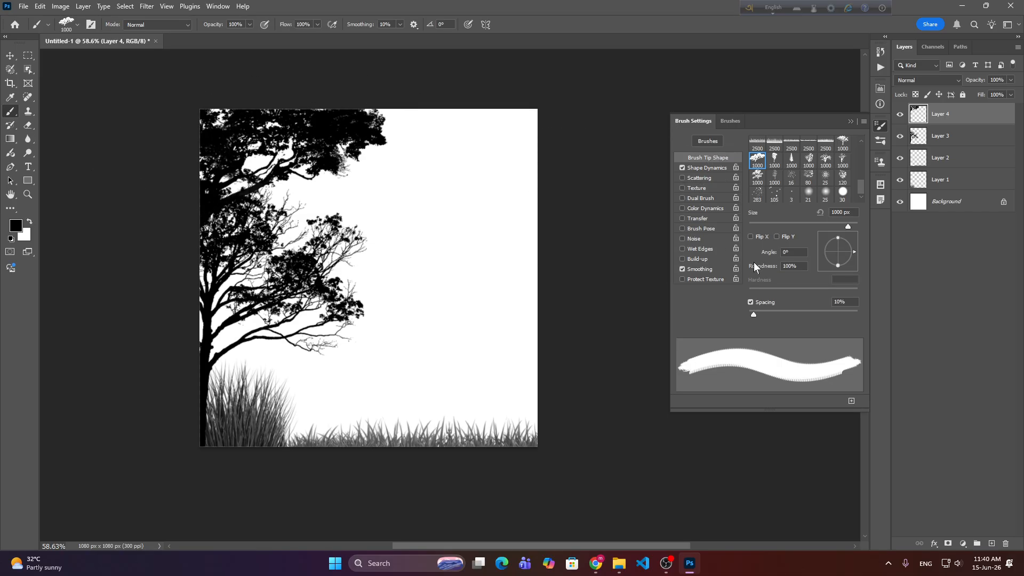
# Undo both tree stamps and the layer added for the wide-canopy tree.
pyautogui.hotkey('ctrl', 'z')
pyautogui.hotkey('ctrl', 'z')
pyautogui.hotkey('ctrl', 'z')
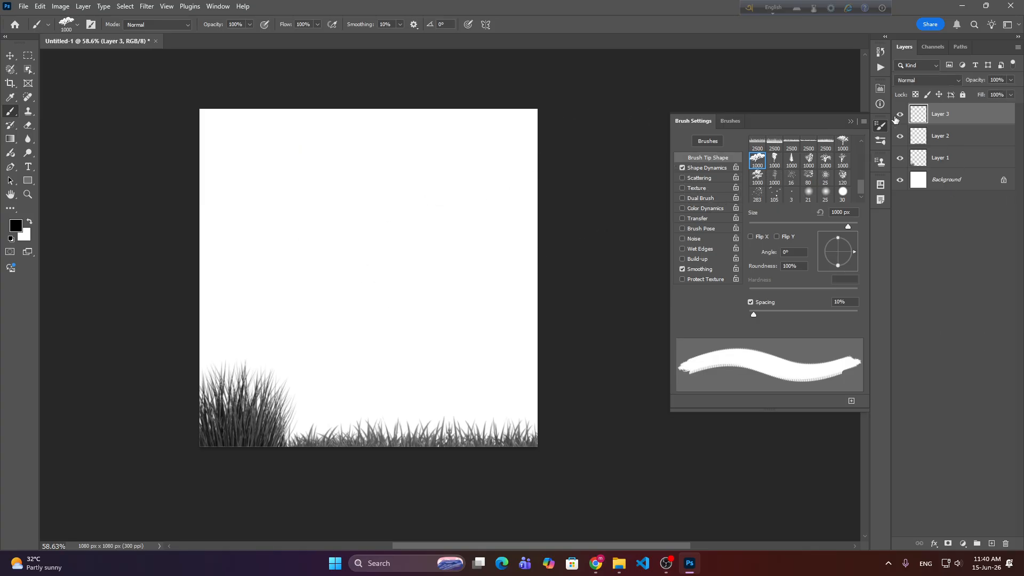
# Stamp a 900 px tree with the first tree tip over the tall grass on Layer 3, and add a new layer above it.
pyautogui.click(843, 146)
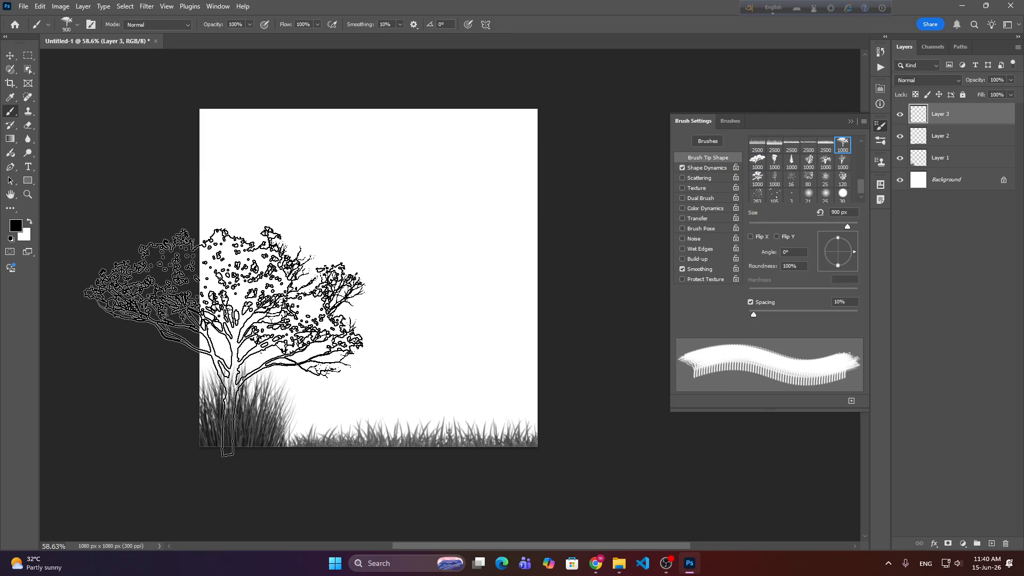
pyautogui.click(225, 342)
pyautogui.click(990, 543)
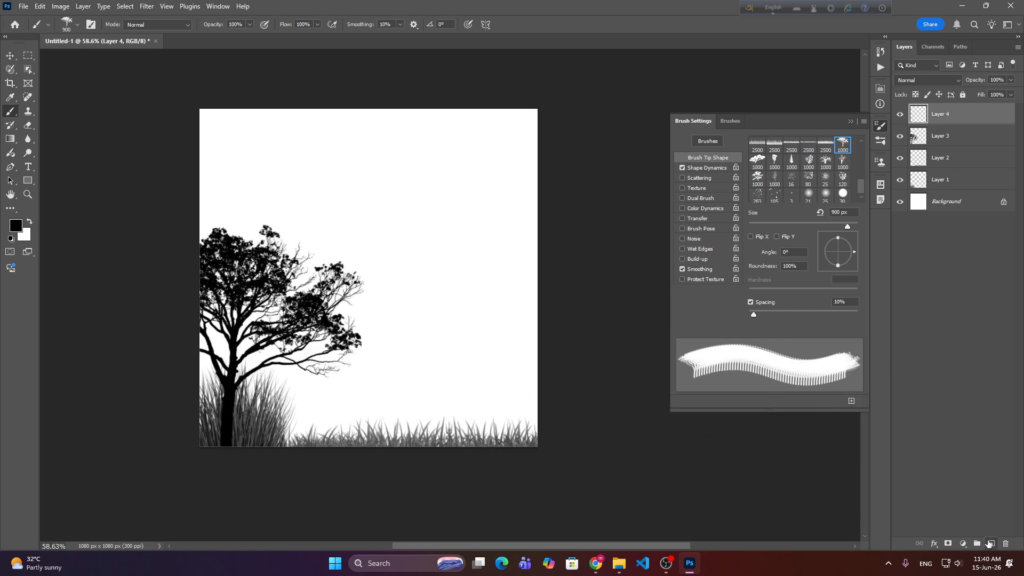
# Stamp the wide-canopy tree at 900 px in the canvas's upper-left corner on Layer 4, above the first tree.
pyautogui.click(757, 162)
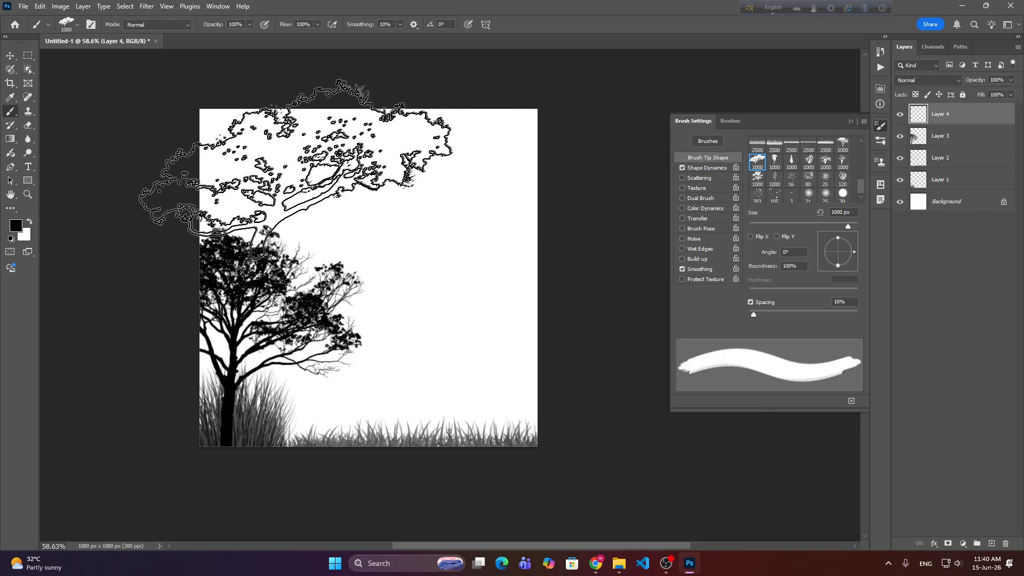
pyautogui.press('[')
pyautogui.press('[')
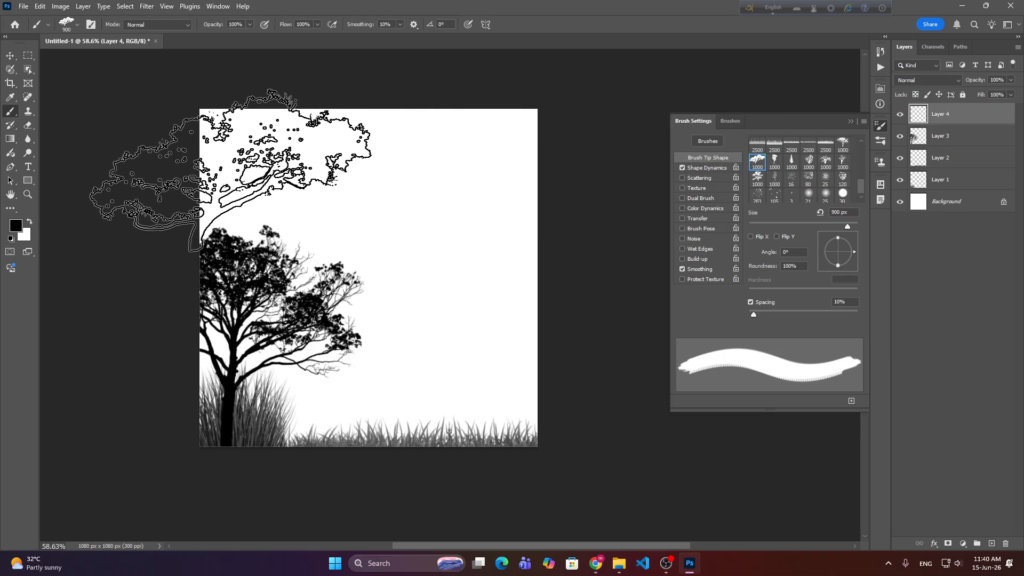
pyautogui.click(330, 138)
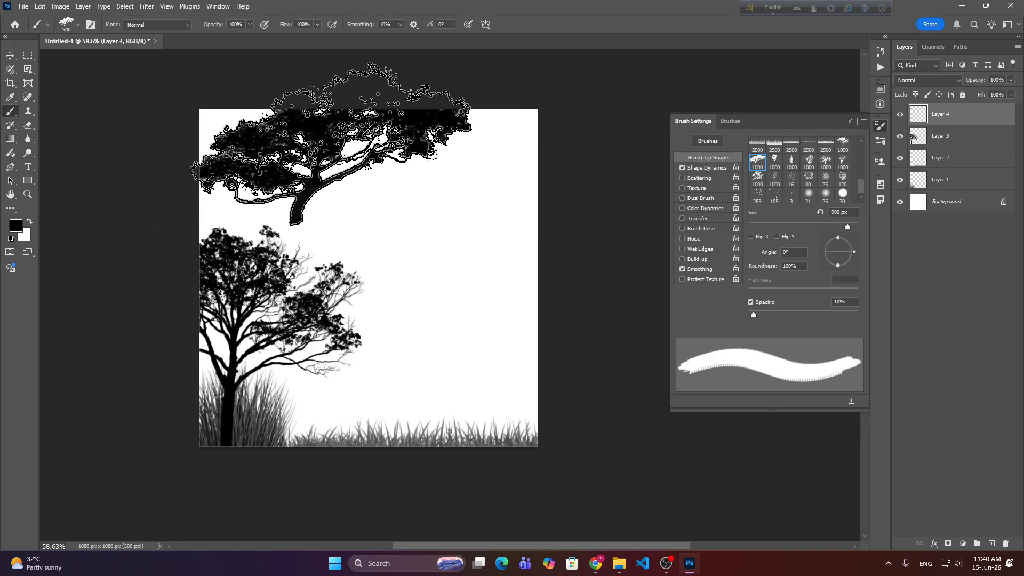
pyautogui.hotkey('ctrl', 'z')
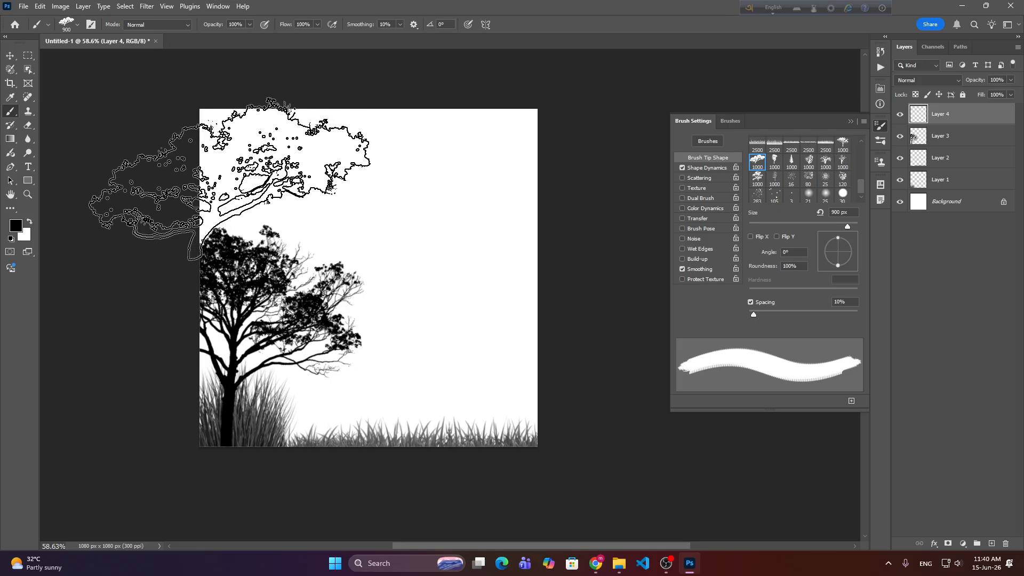
pyautogui.click(229, 178)
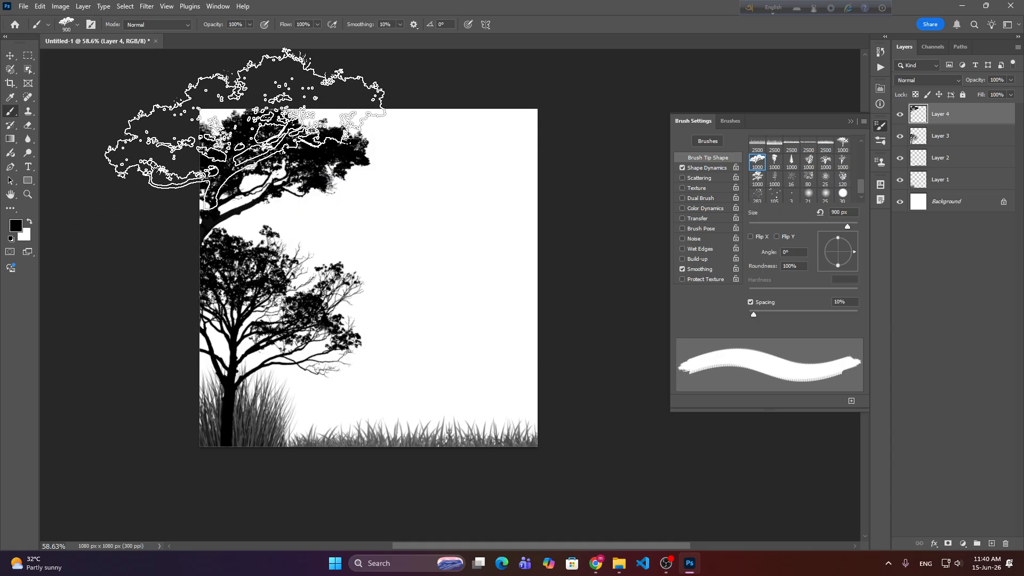
pyautogui.press(']')
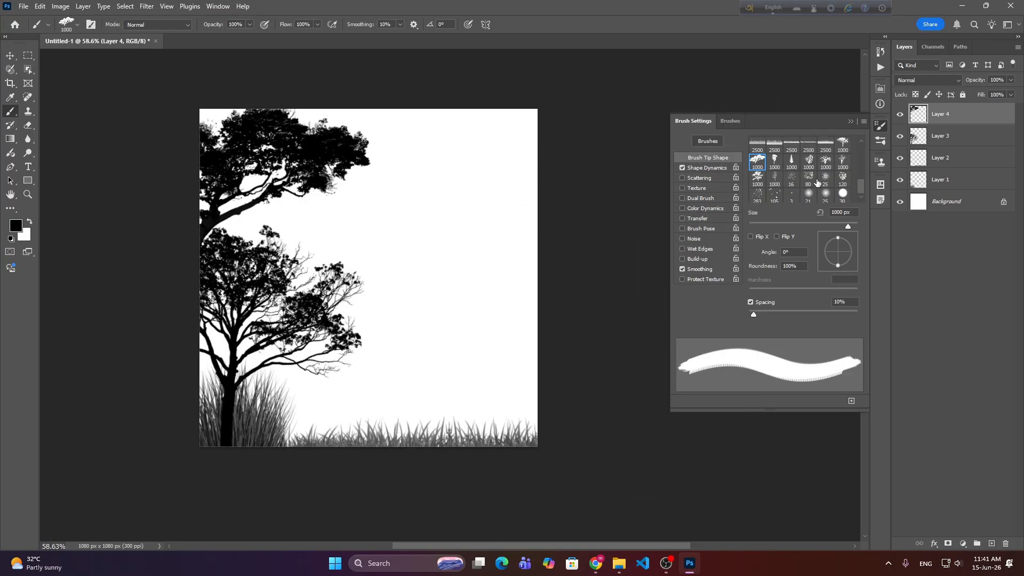
pyautogui.scroll(-1, 809, 191)
pyautogui.scroll(4, 813, 184)
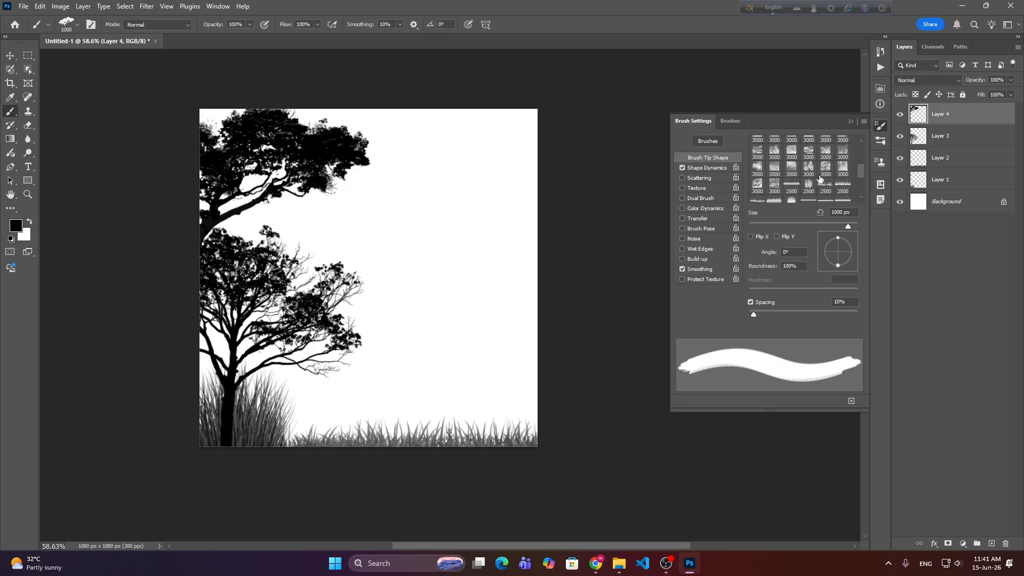
pyautogui.scroll(-2, 820, 180)
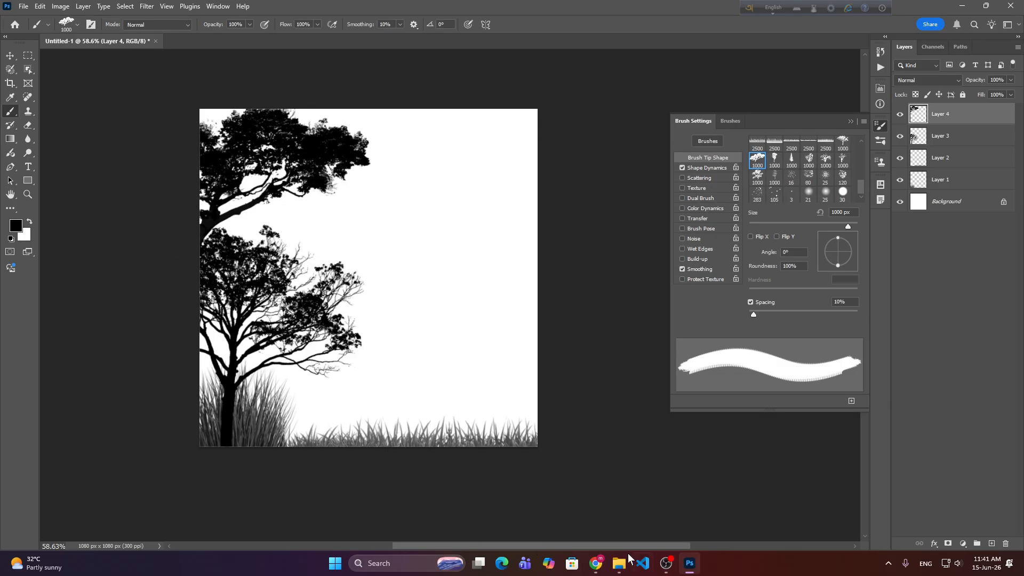
# Switch to the Chrome window with the Shutterstock meadow results and close it.
pyautogui.moveTo(596, 565)
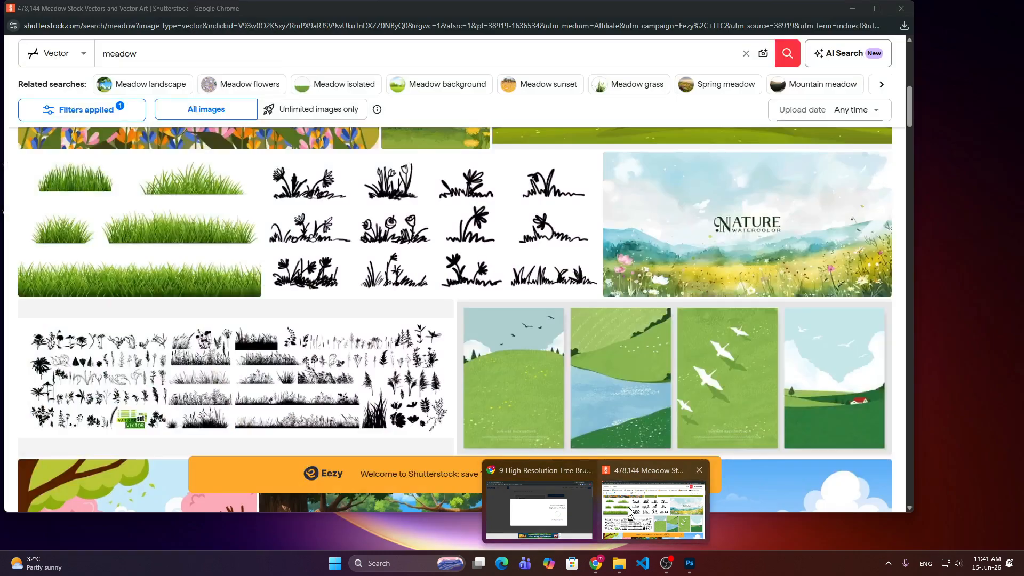
pyautogui.click(629, 512)
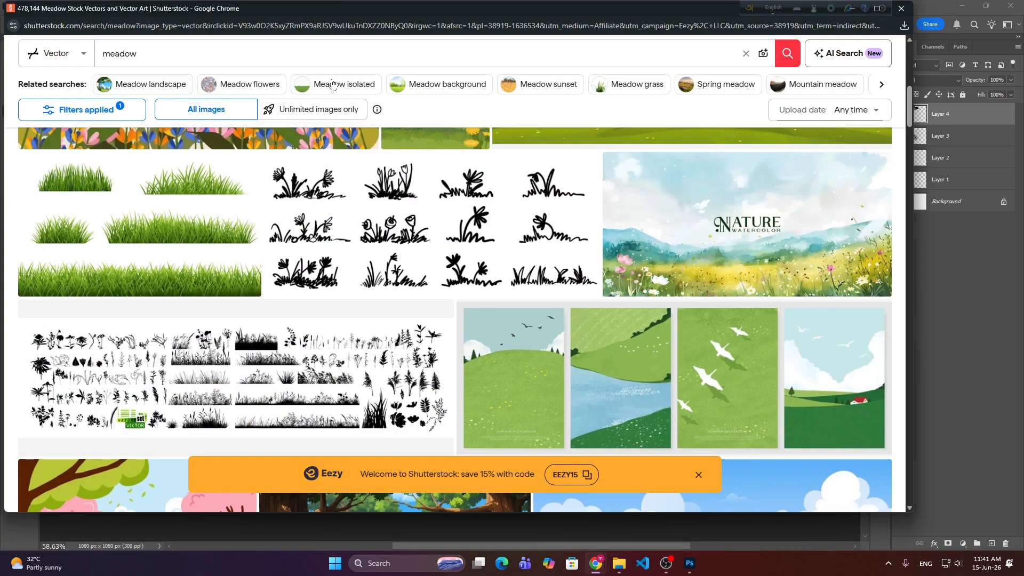
pyautogui.click(902, 9)
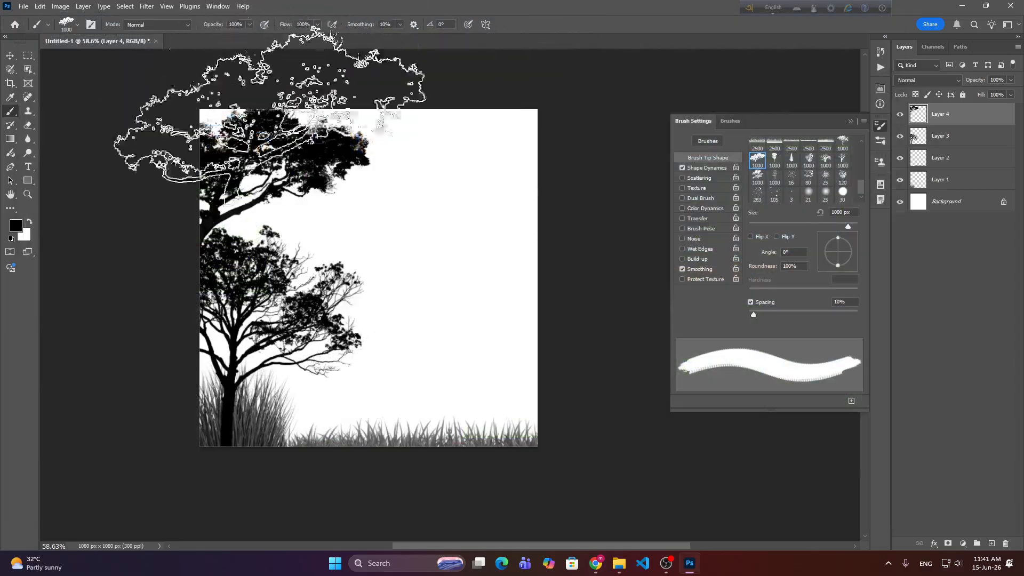
# Switch to the Brusheezy page in Chrome, dismiss the download popup and search the site for bird brushes.
pyautogui.click(595, 564)
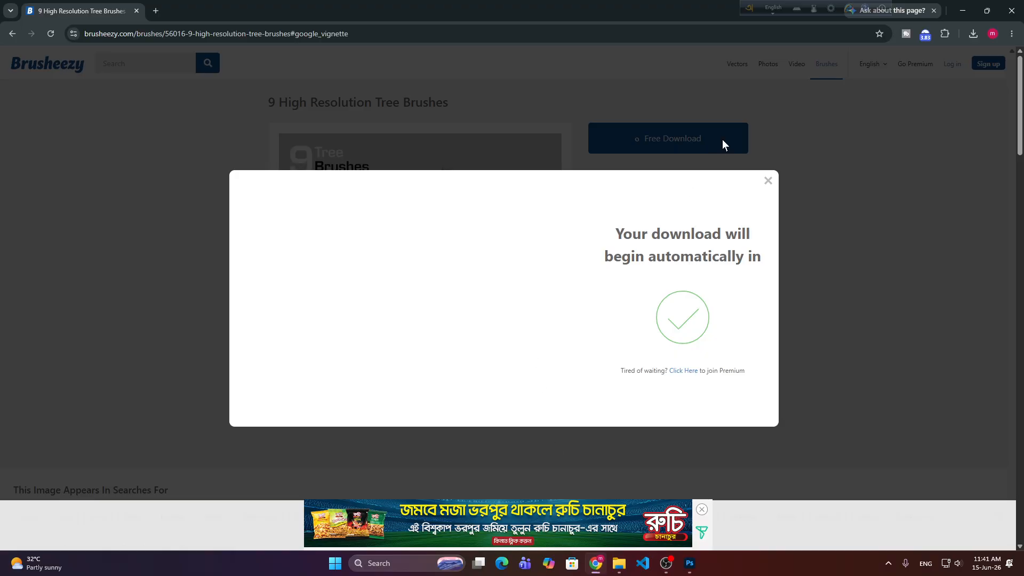
pyautogui.click(767, 181)
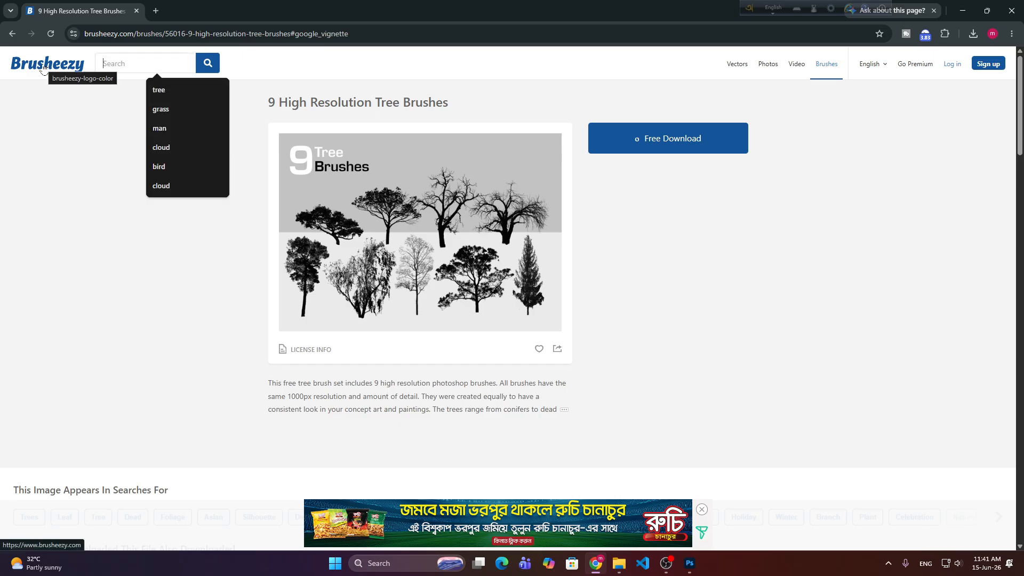
pyautogui.click(191, 172)
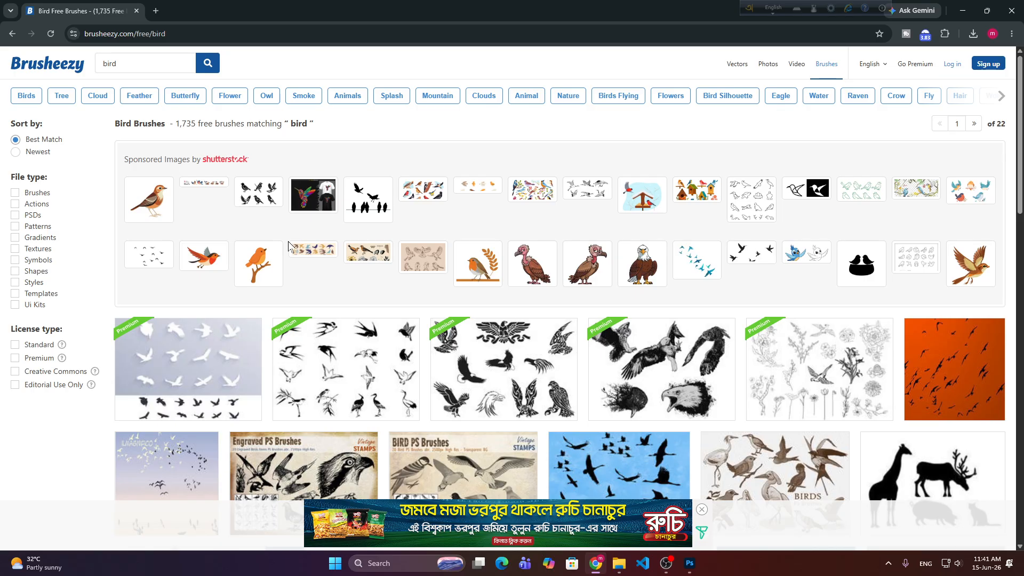
# Examine the first page of bird brush results for a suitable flying-bird silhouette set.
pyautogui.scroll(-5, 288, 246)
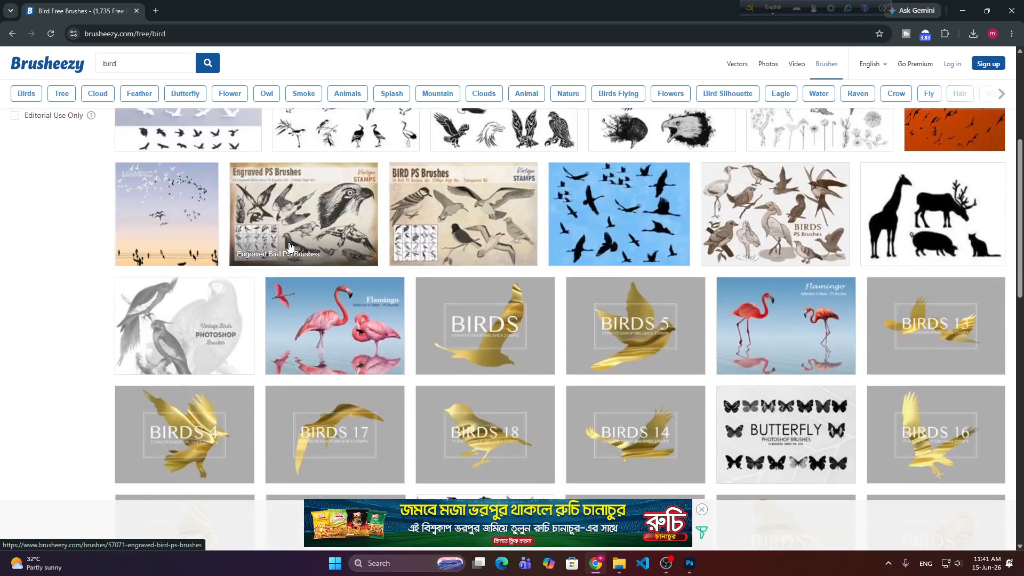
pyautogui.scroll(-2, 289, 246)
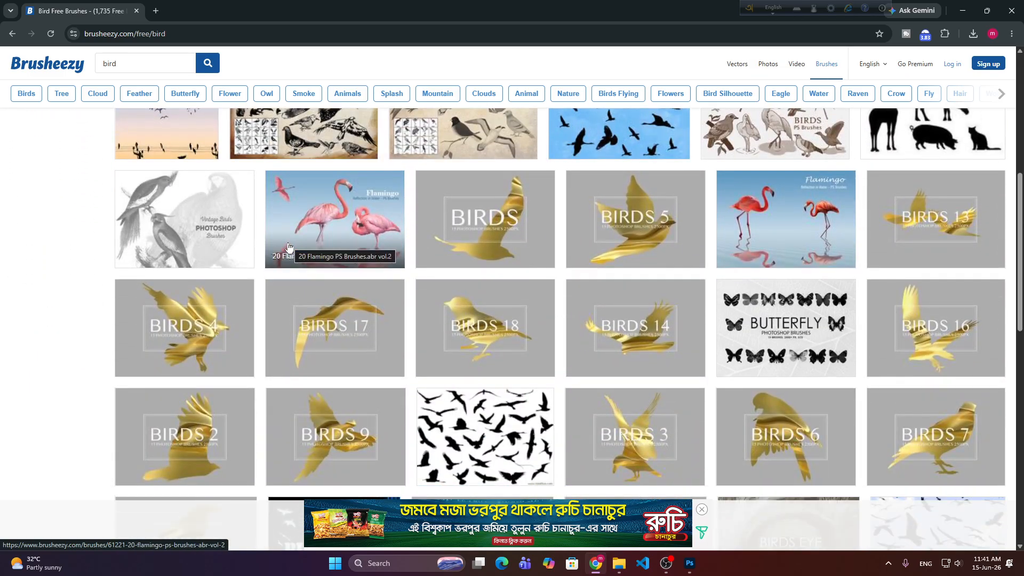
pyautogui.scroll(-8, 289, 246)
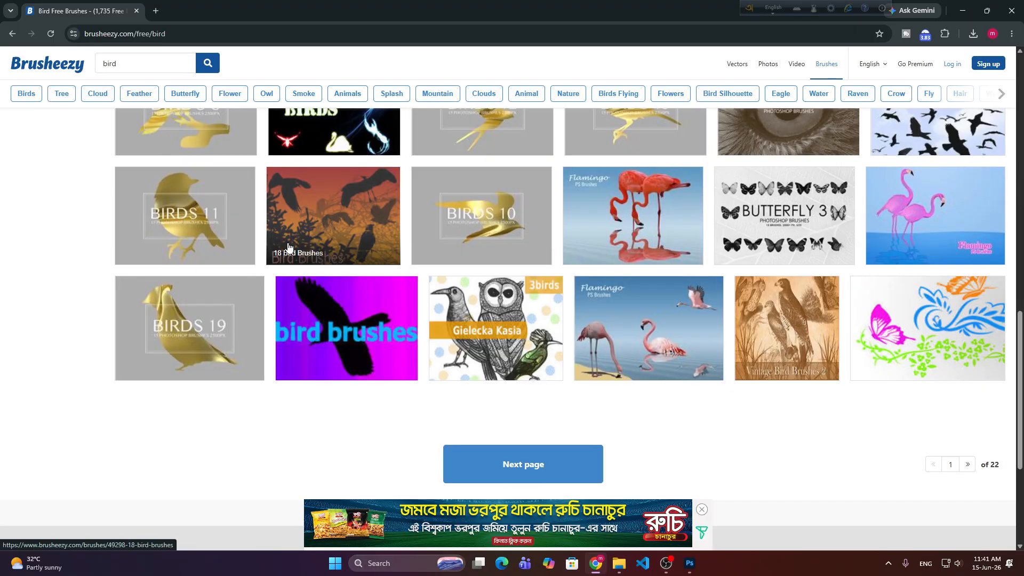
pyautogui.scroll(-4, 289, 247)
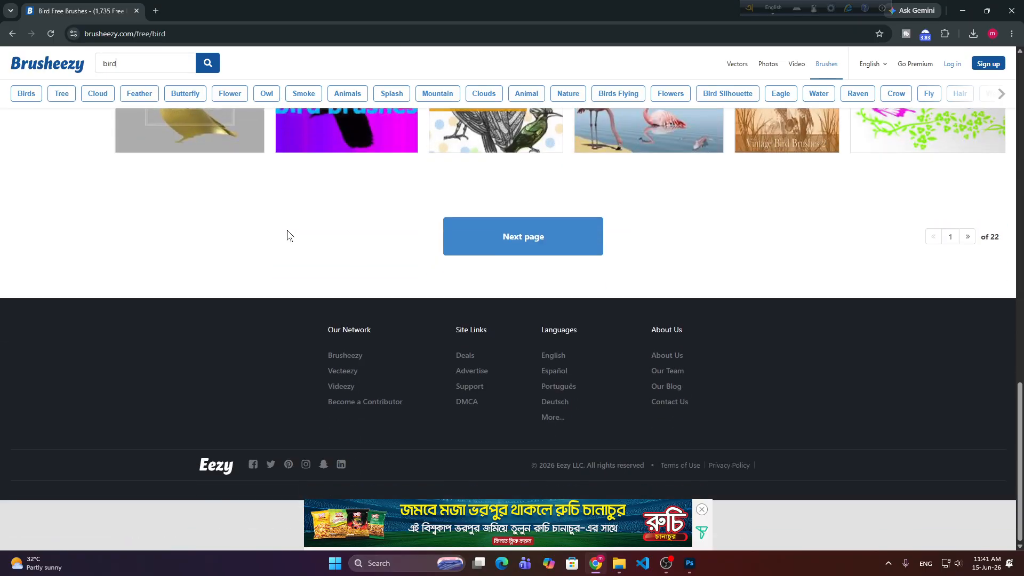
pyautogui.scroll(20, 287, 234)
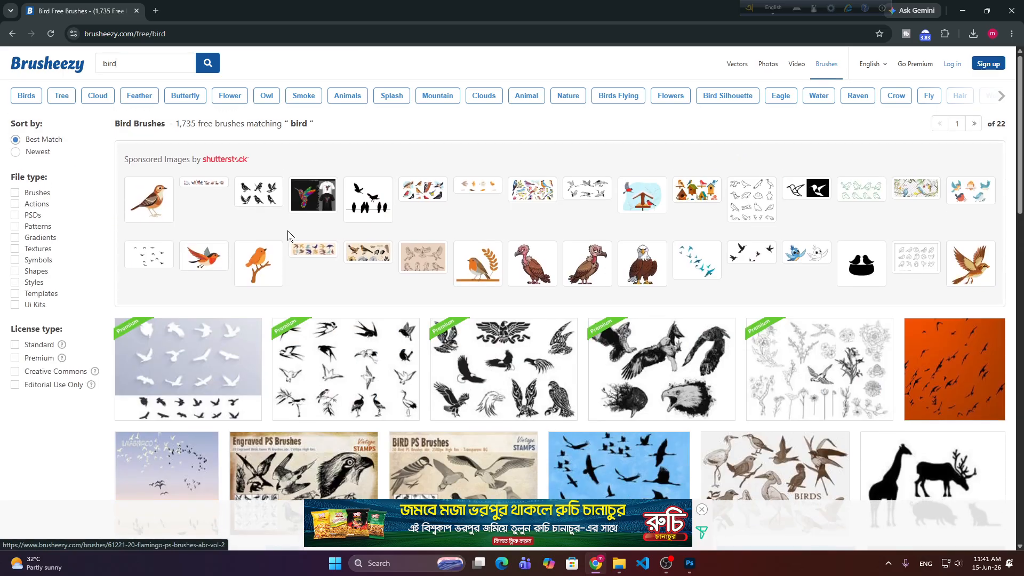
pyautogui.scroll(-11, 289, 235)
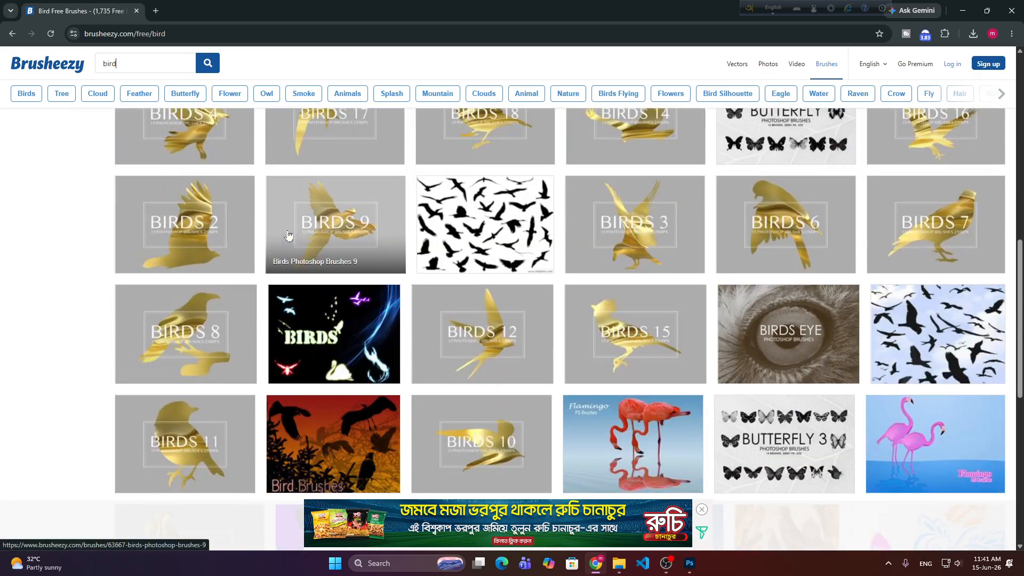
pyautogui.scroll(6, 291, 232)
pyautogui.scroll(-13, 631, 229)
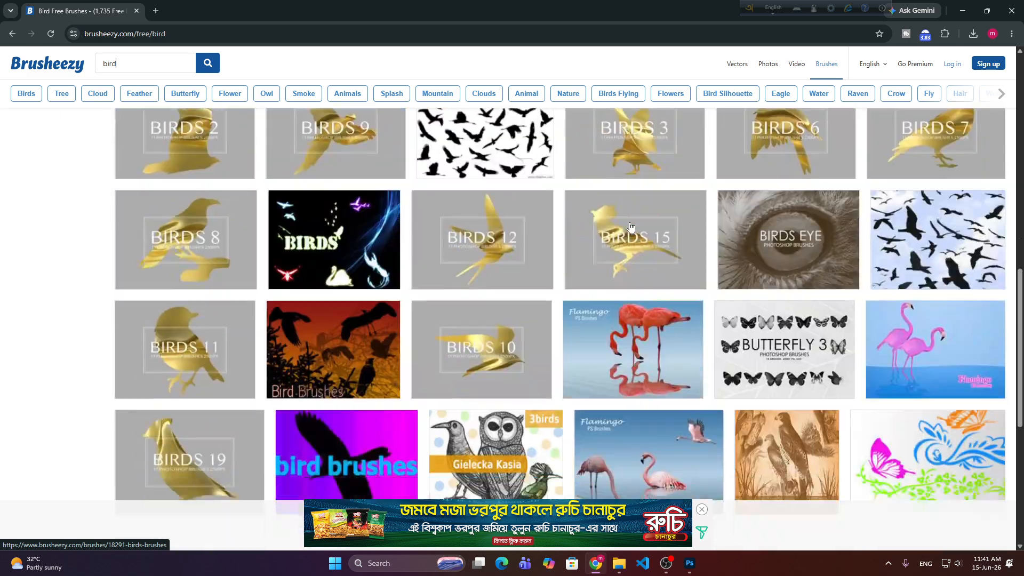
# View the Birds Brushes set with black birds on a blue background and return to the bird results.
pyautogui.scroll(5, 632, 229)
pyautogui.scroll(8, 631, 228)
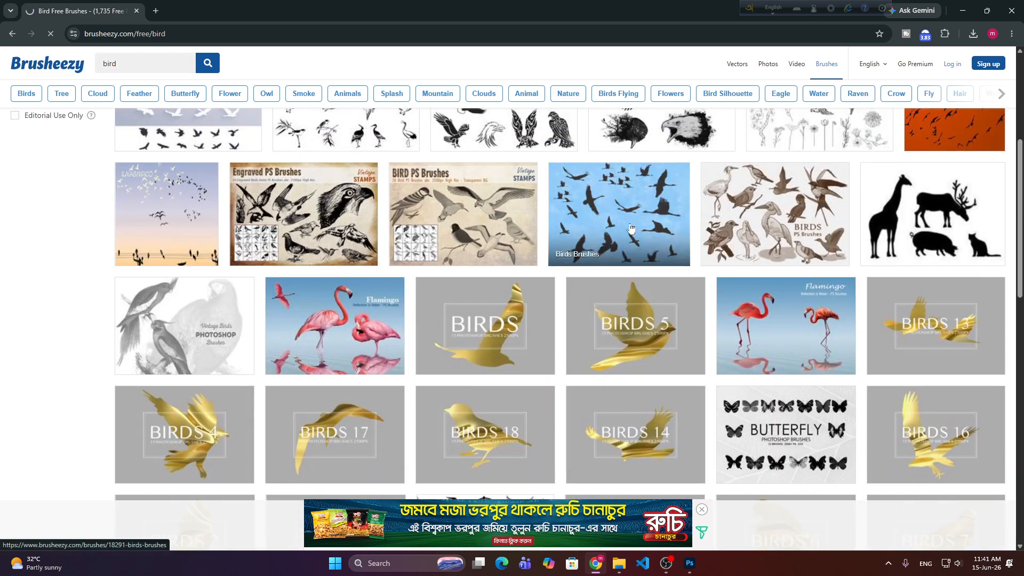
pyautogui.click(632, 228)
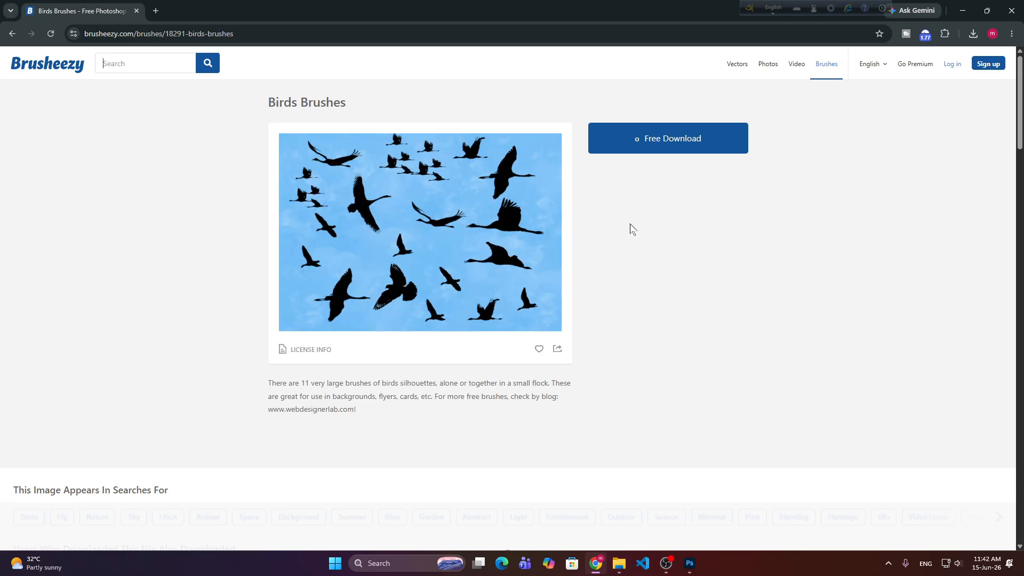
pyautogui.click(13, 34)
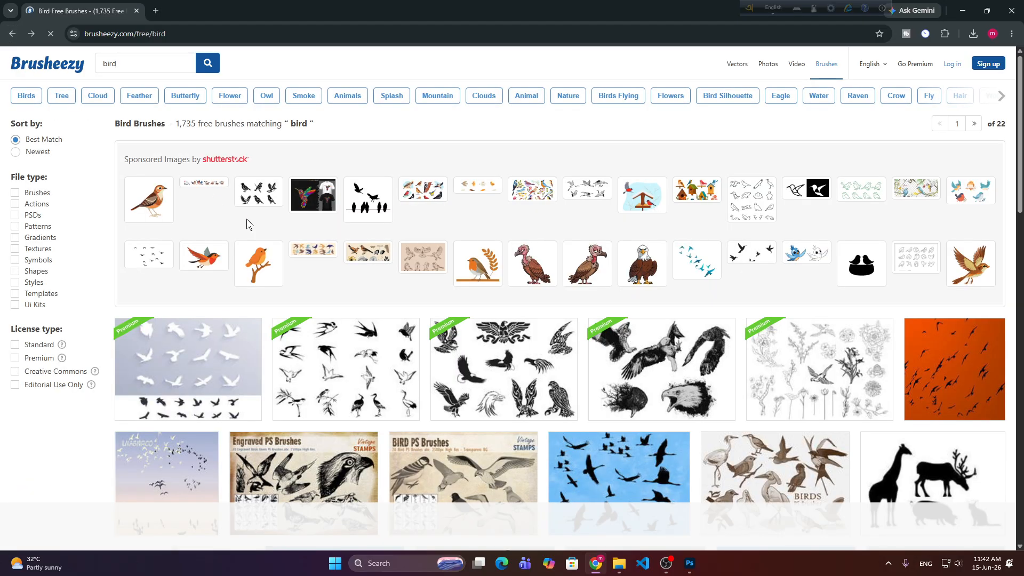
# Look through the rest of the first page and the second page of bird brush results.
pyautogui.scroll(-6, 277, 243)
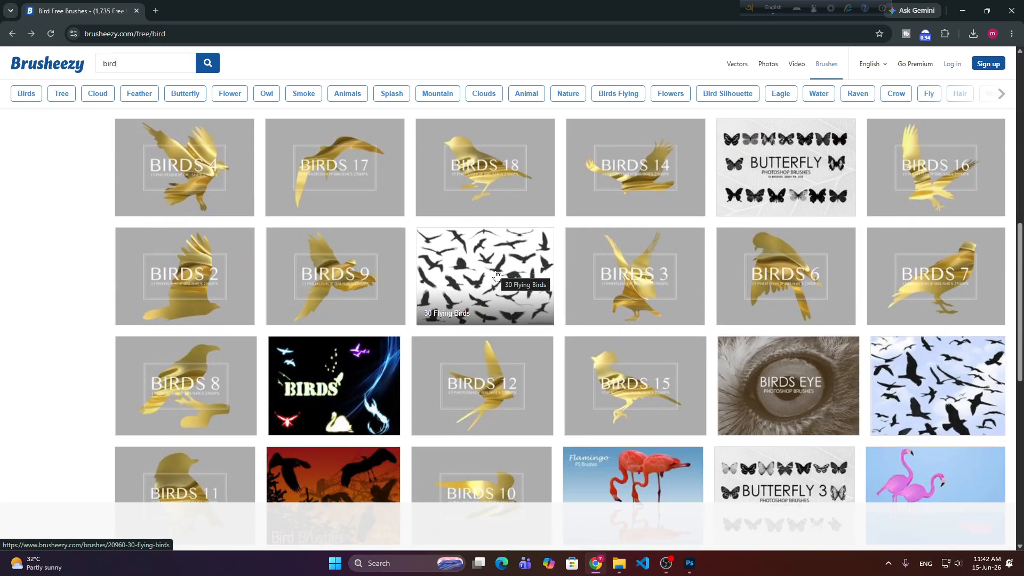
pyautogui.scroll(-7, 497, 276)
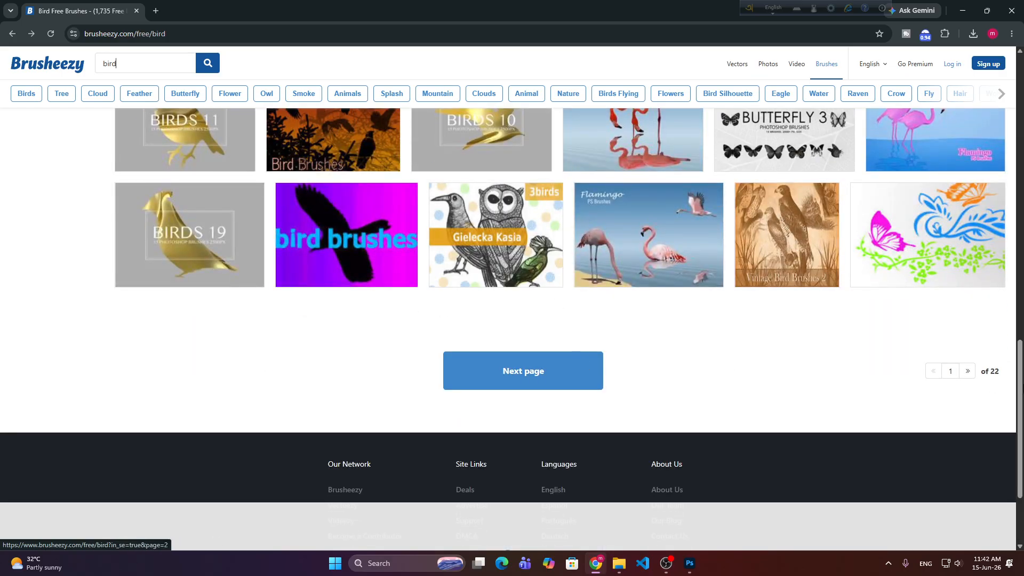
pyautogui.click(565, 385)
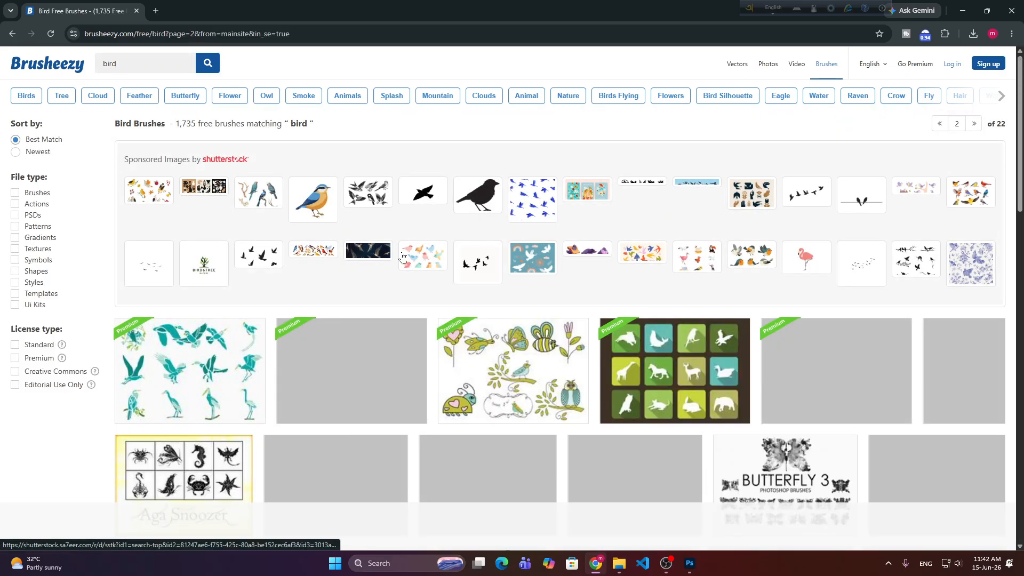
pyautogui.scroll(-6, 480, 294)
pyautogui.scroll(3, 639, 315)
pyautogui.scroll(-15, 639, 315)
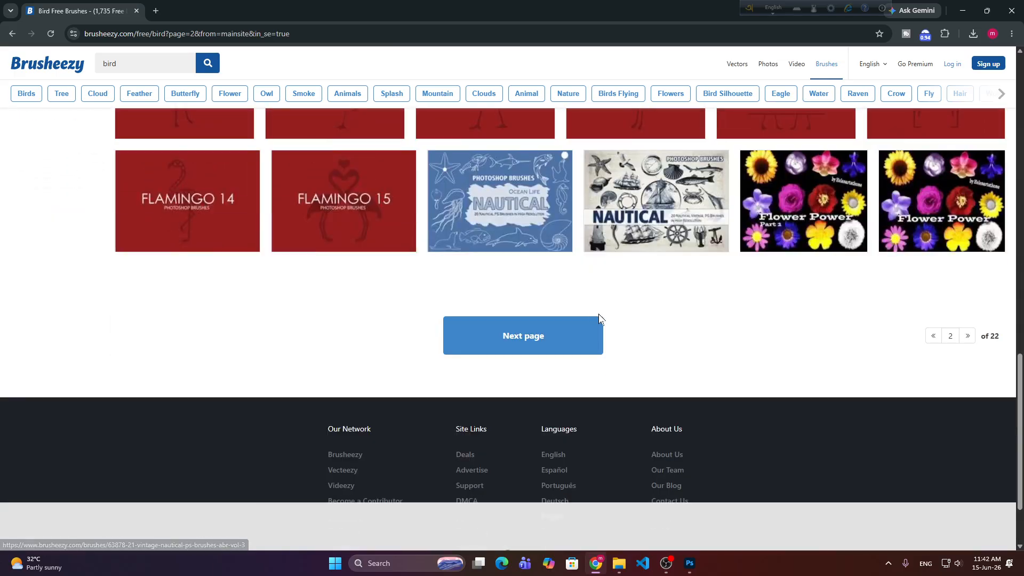
# Examine the third and fourth pages of bird brush results, and return to the second page.
pyautogui.click(600, 320)
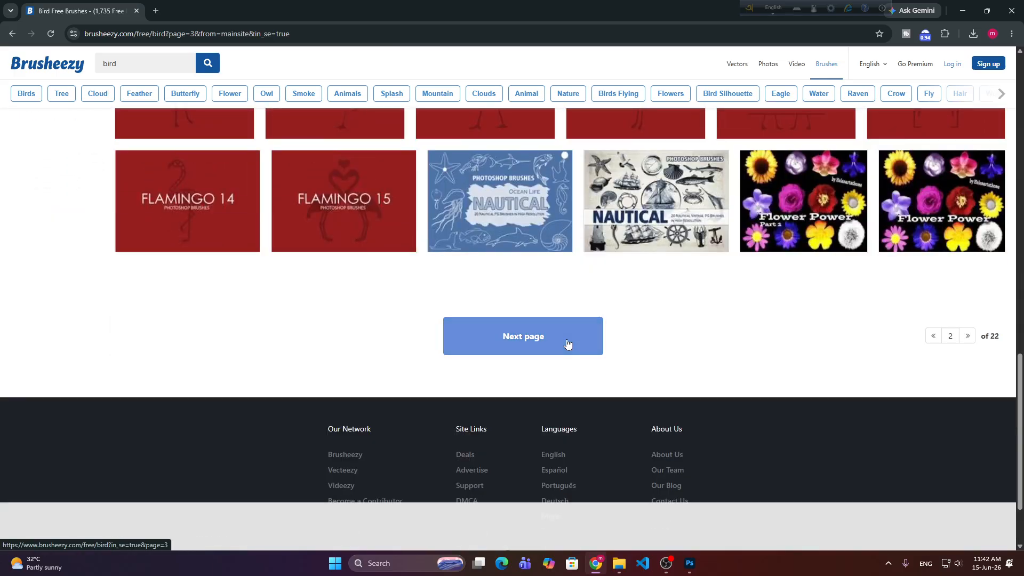
pyautogui.scroll(-5, 548, 313)
pyautogui.scroll(-14, 473, 294)
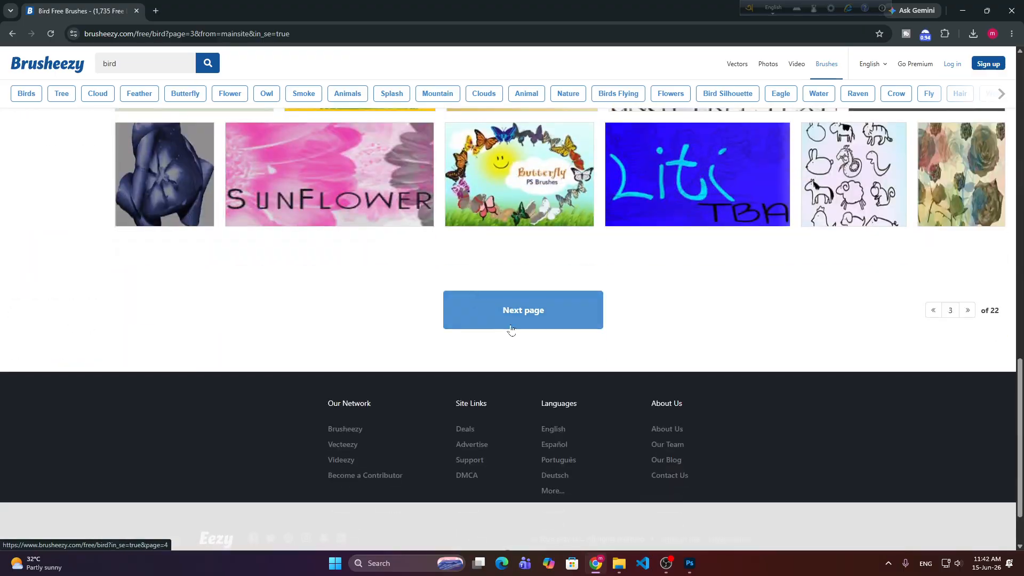
pyautogui.click(511, 322)
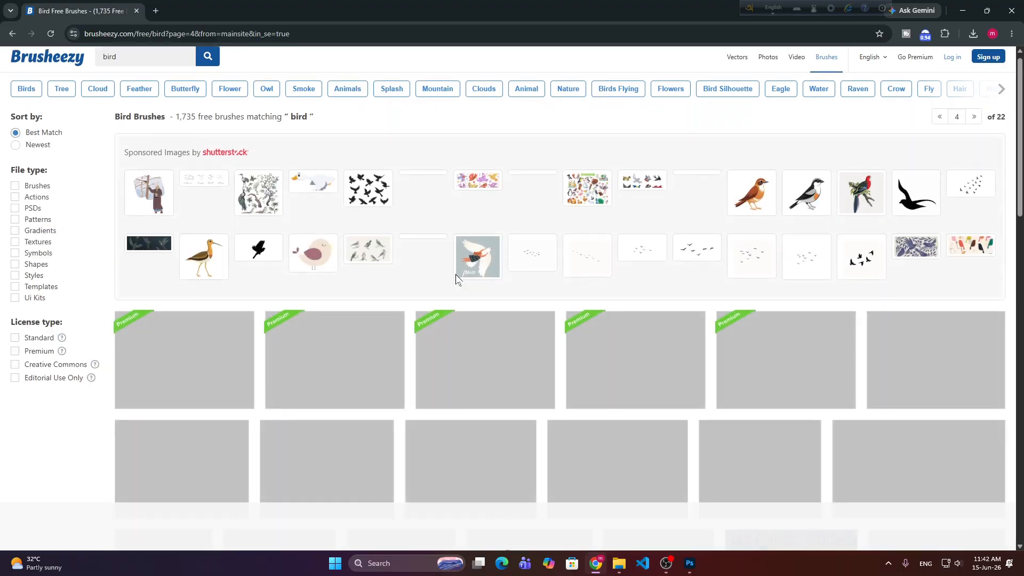
pyautogui.scroll(-14, 456, 278)
pyautogui.scroll(15, 455, 281)
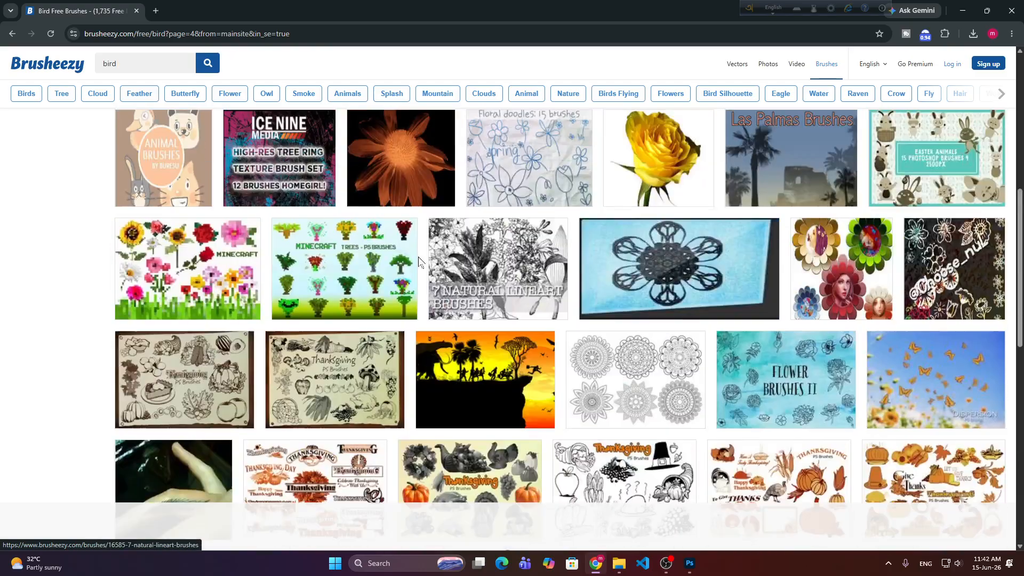
pyautogui.click(11, 35)
pyautogui.click(11, 36)
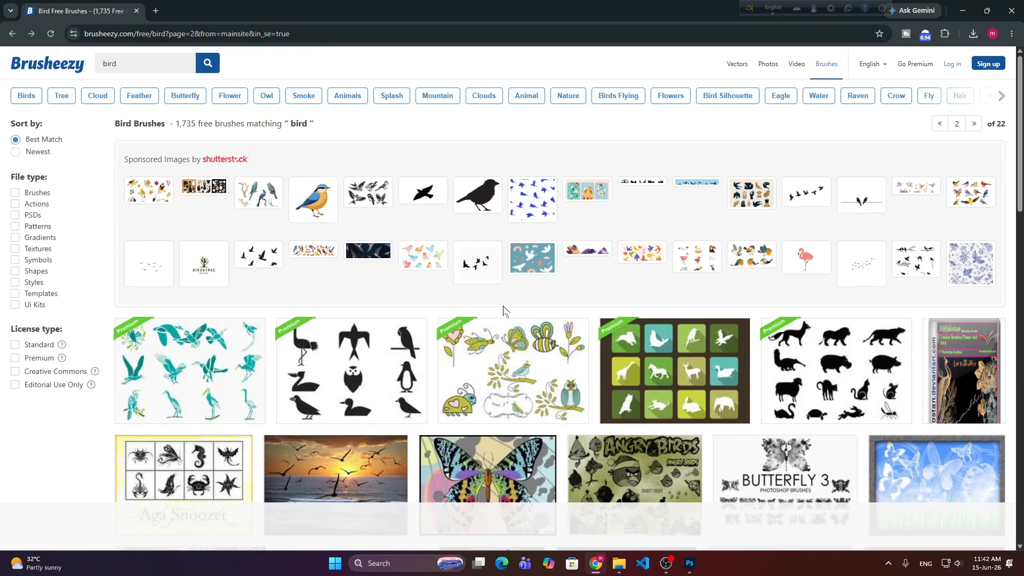
# Look over the second page of bird brush results and return to the first page.
pyautogui.scroll(-5, 446, 296)
pyautogui.scroll(1, 446, 296)
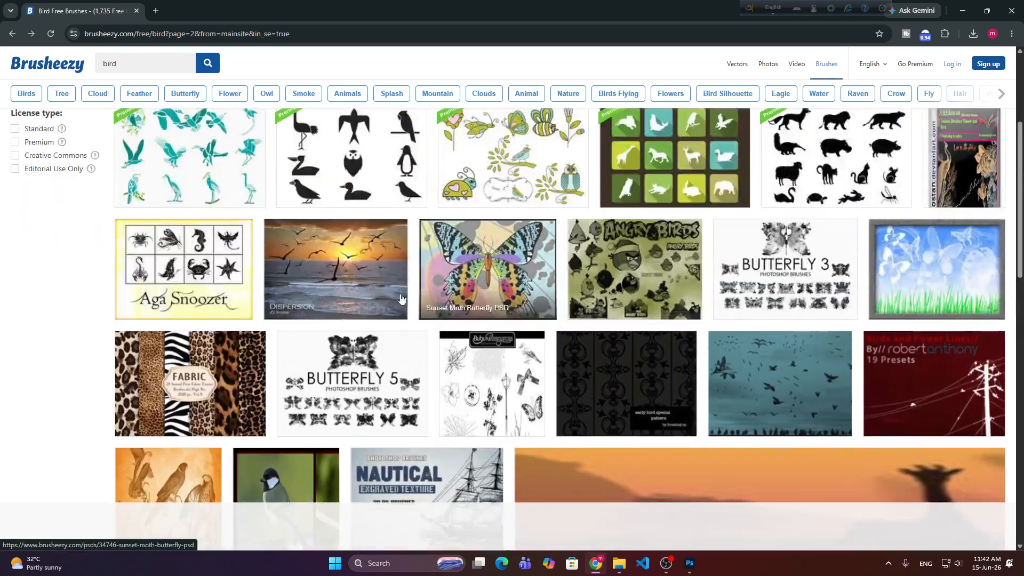
pyautogui.click(11, 34)
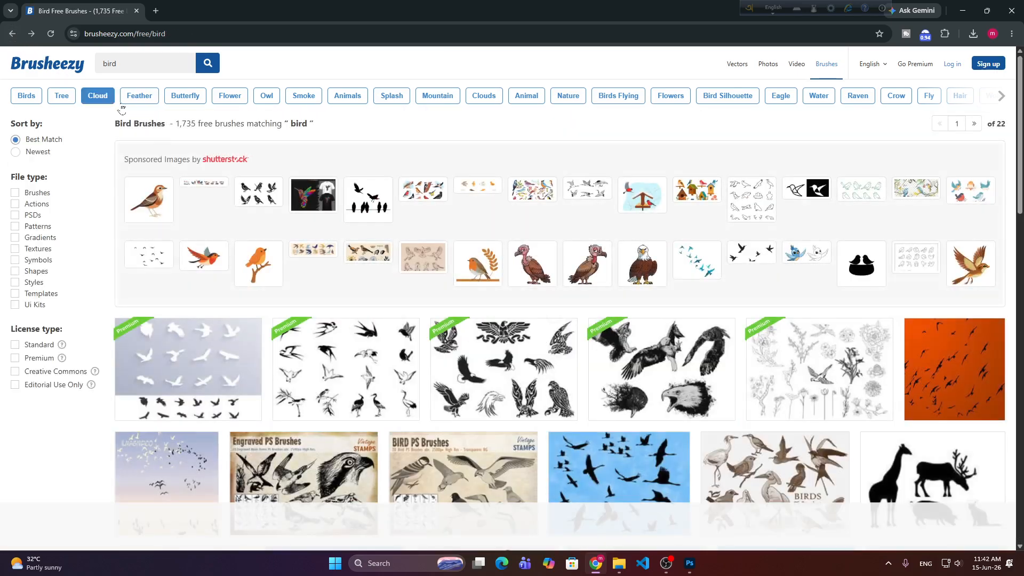
pyautogui.scroll(-5, 386, 228)
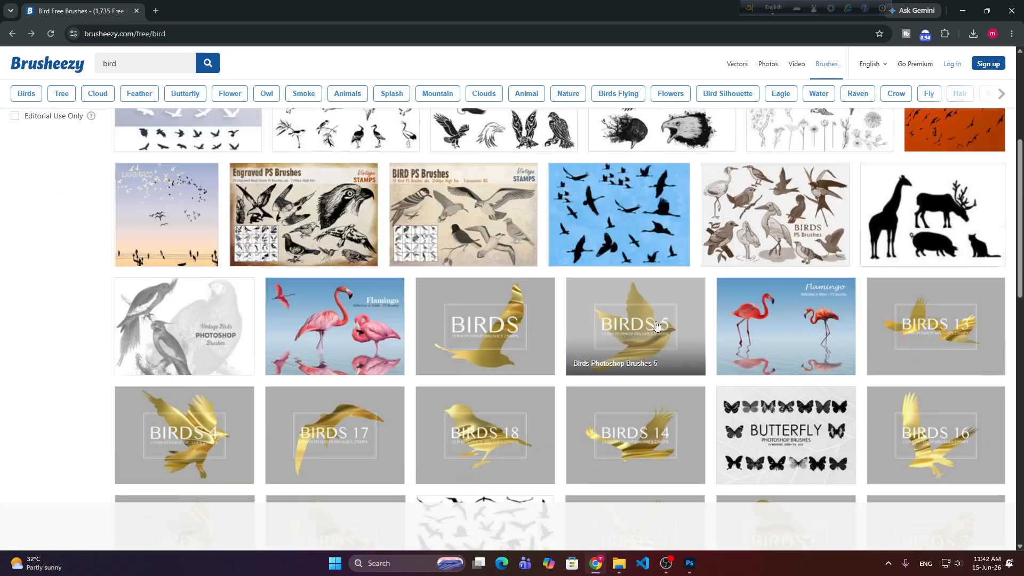
pyautogui.click(11, 34)
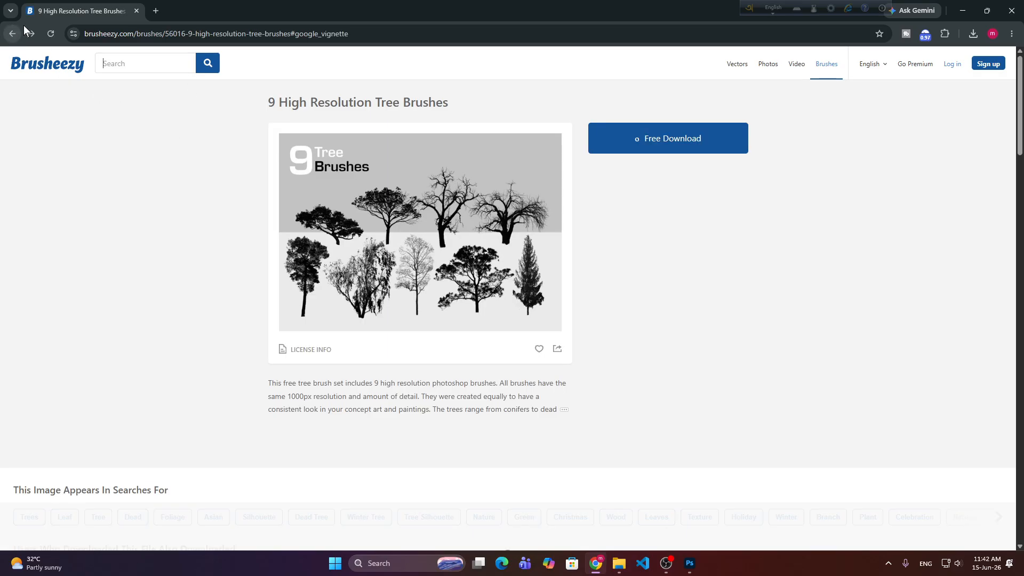
pyautogui.click(33, 34)
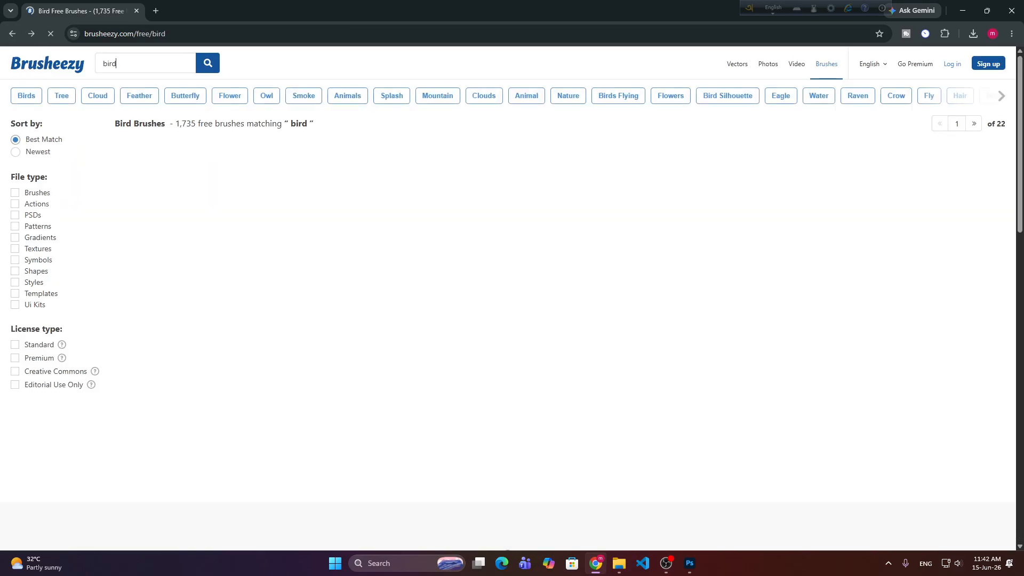
pyautogui.scroll(-3, 534, 320)
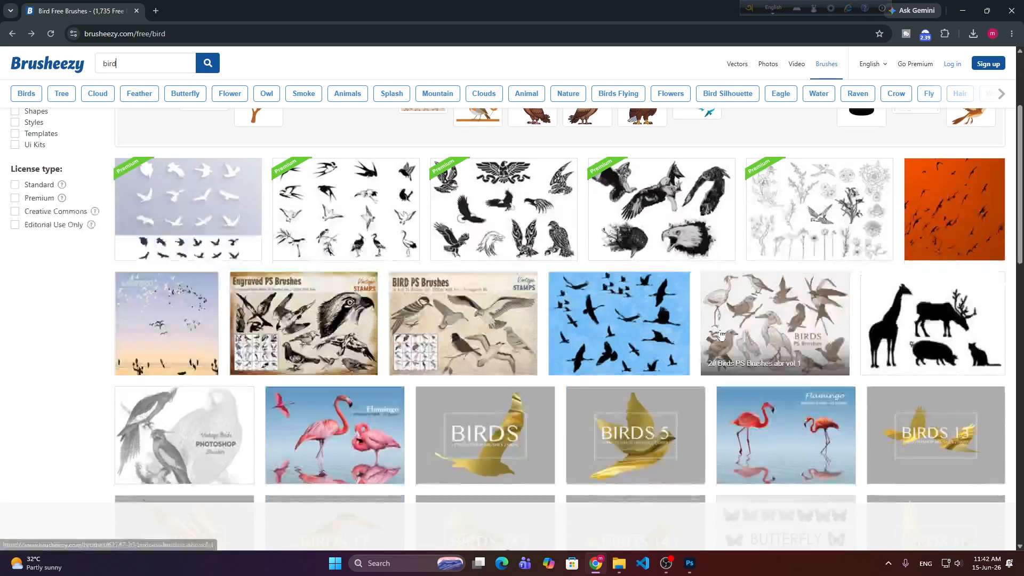
# Download the Birds Brushes set with black birds on a blue background and save it as birds in Downloads.
pyautogui.click(581, 340)
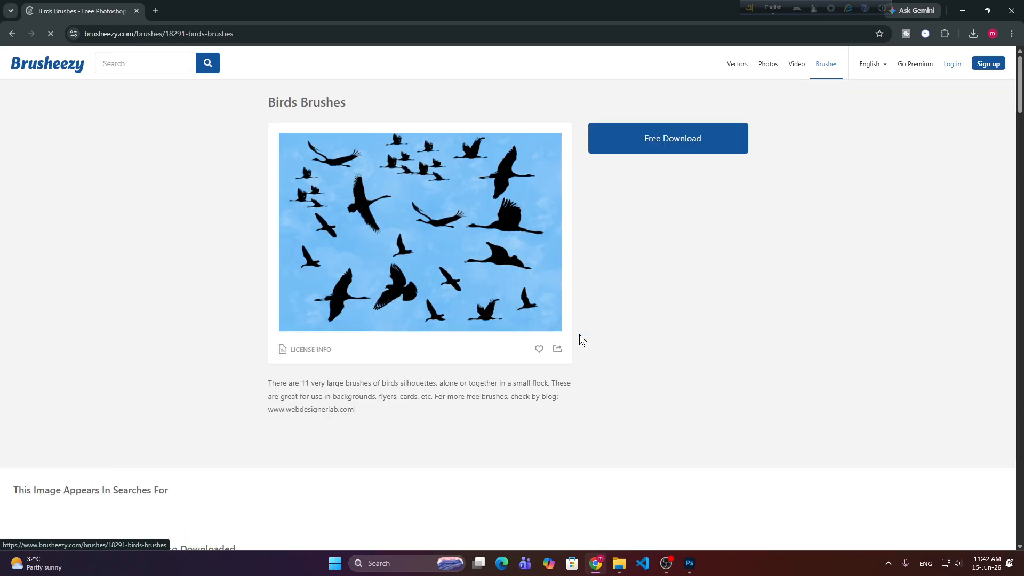
pyautogui.click(661, 147)
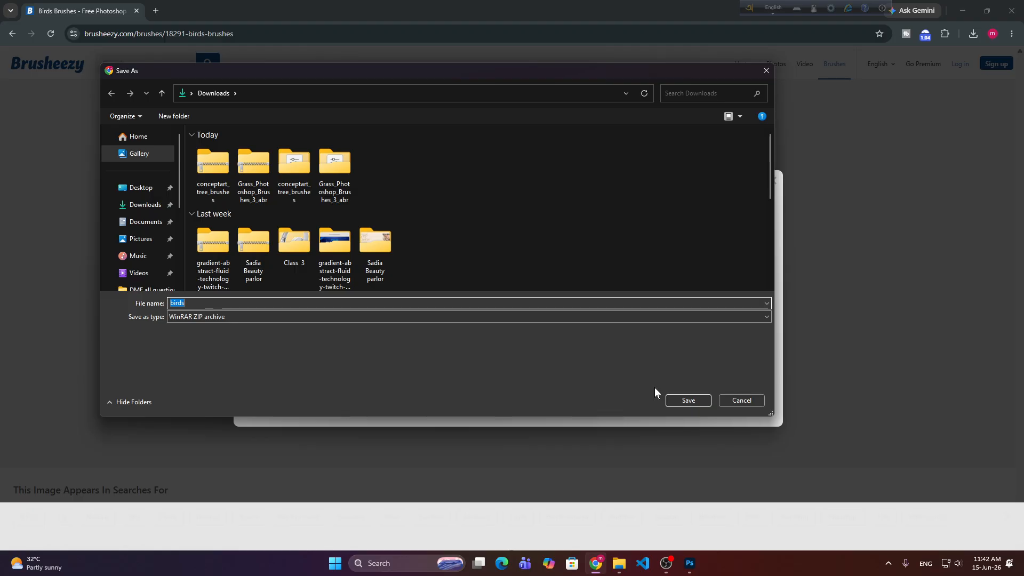
pyautogui.click(686, 400)
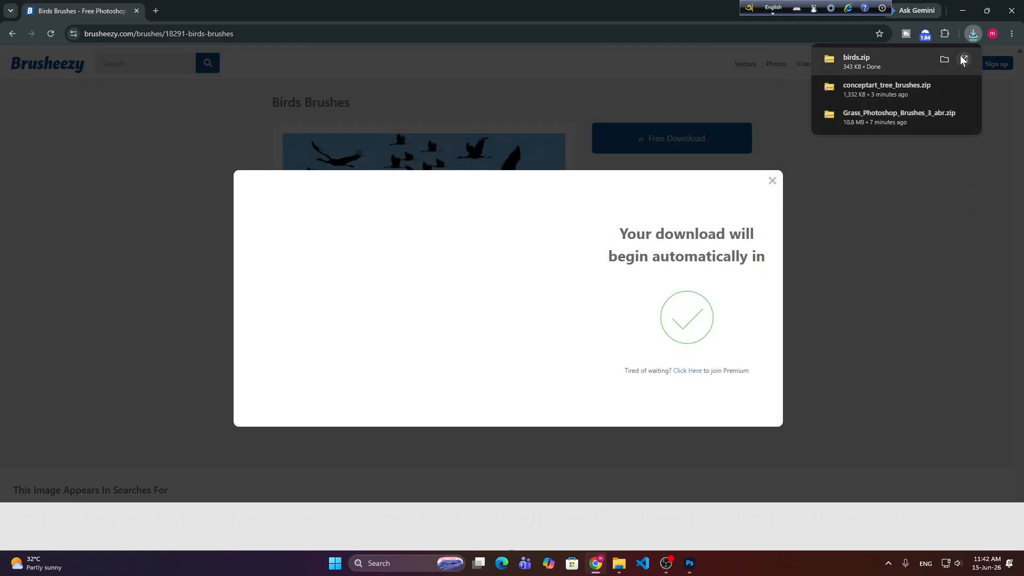
# Extract the downloaded birds archive into the Downloads\birds folder and close the window showing the extracted files.
pyautogui.click(945, 63)
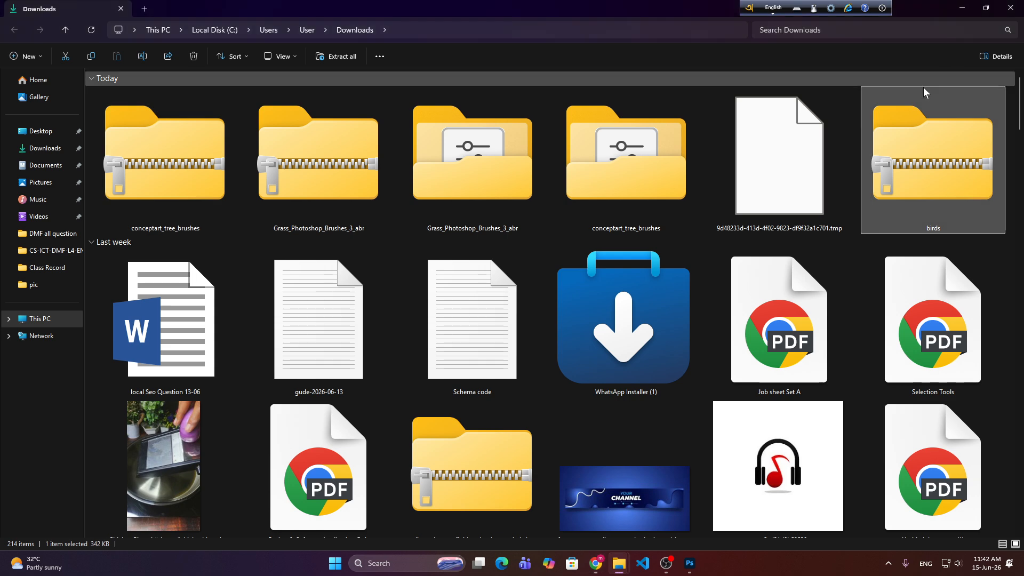
pyautogui.rightClick(955, 164)
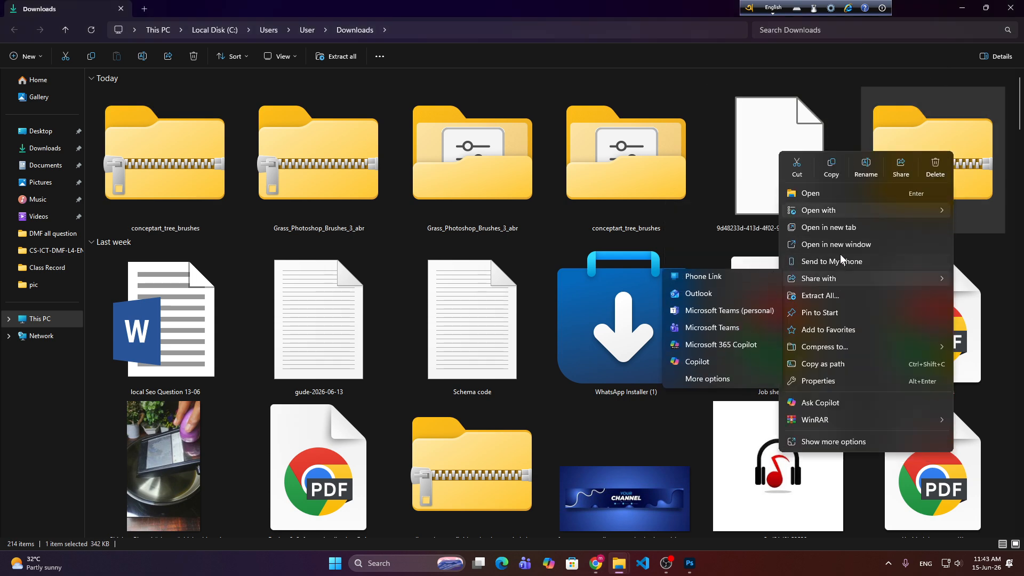
pyautogui.click(848, 294)
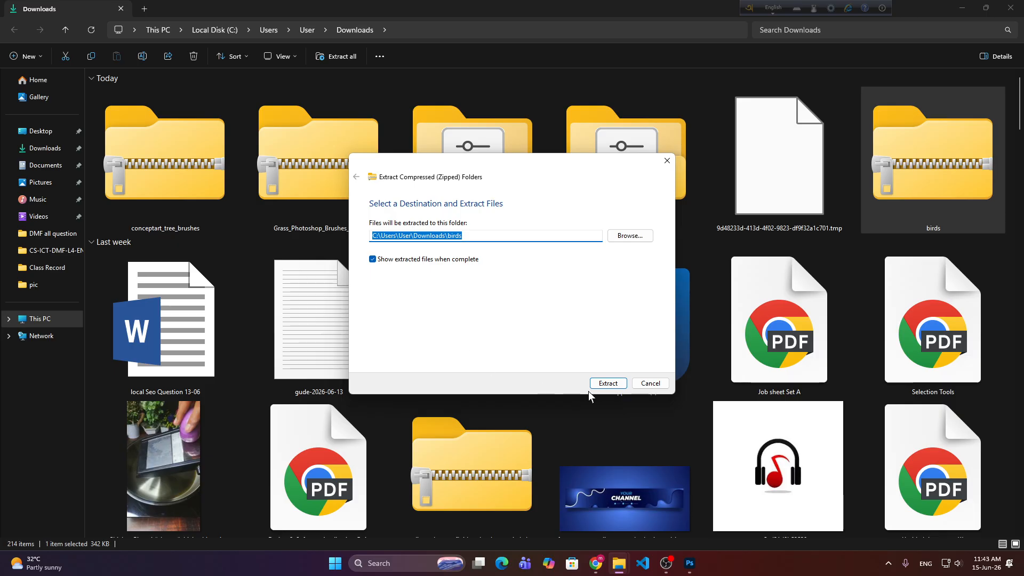
pyautogui.click(604, 384)
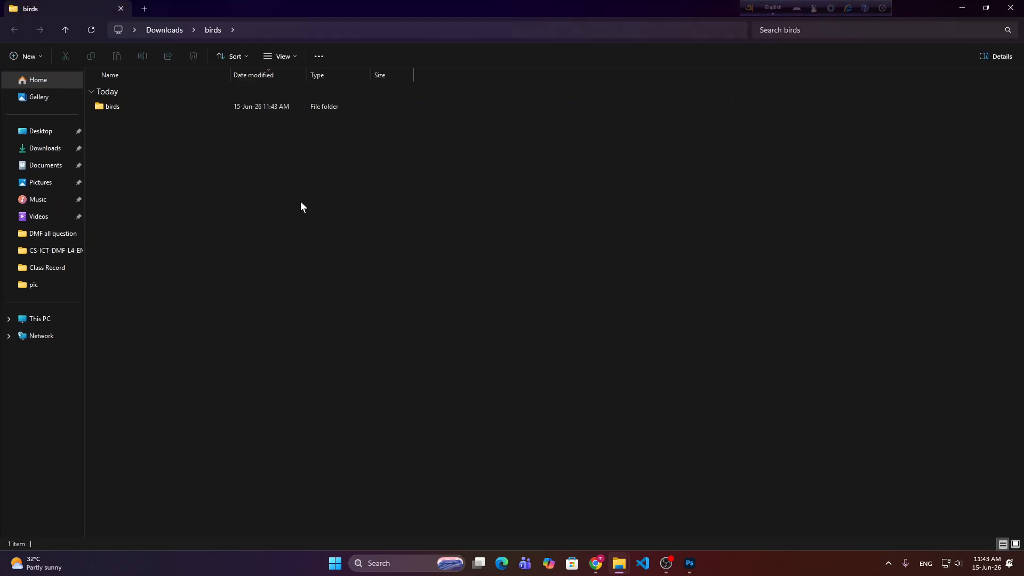
pyautogui.click(1012, 6)
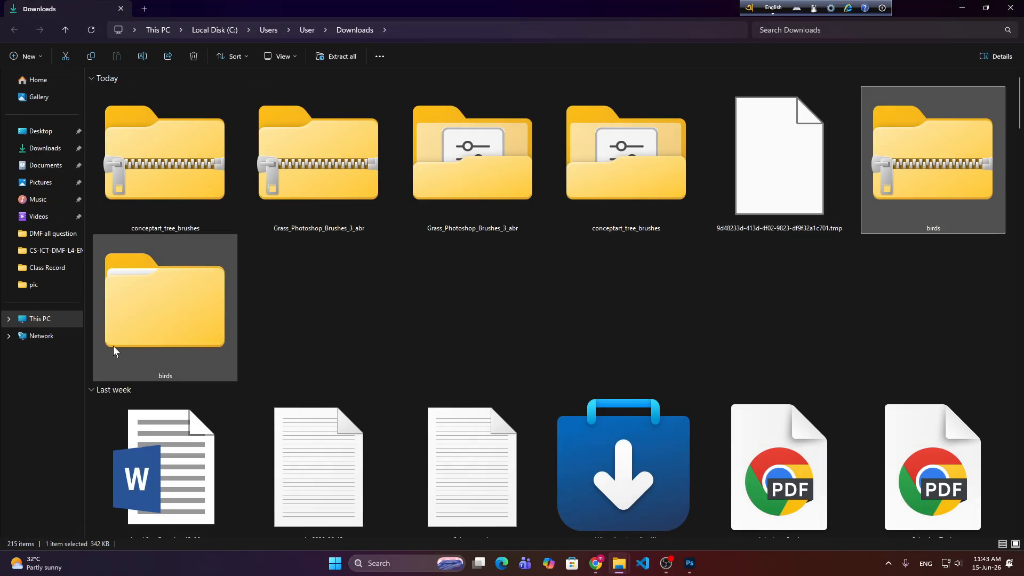
# Load the birds ABR file from the inner birds folder into Photoshop.
pyautogui.doubleClick(168, 316)
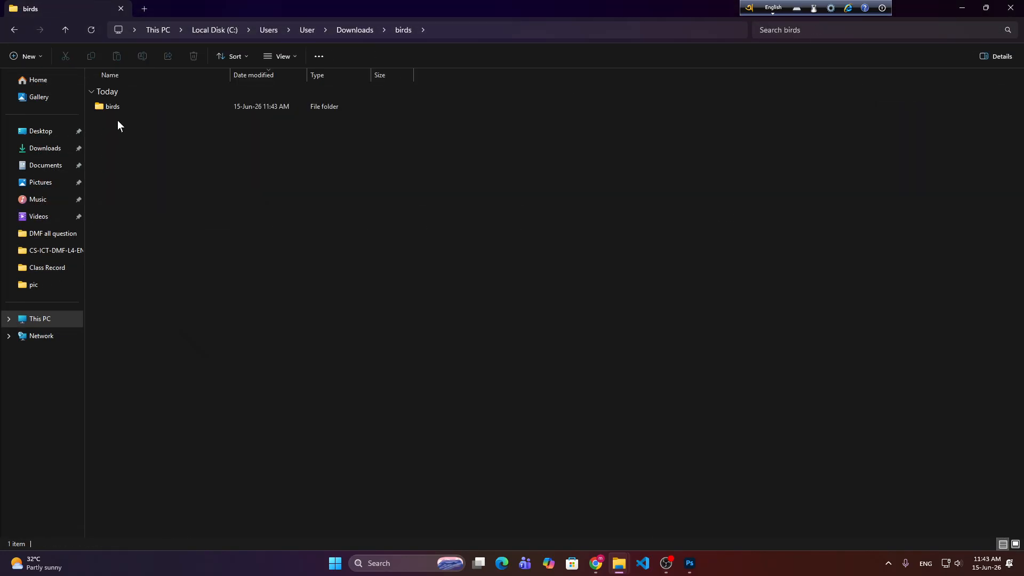
pyautogui.doubleClick(120, 107)
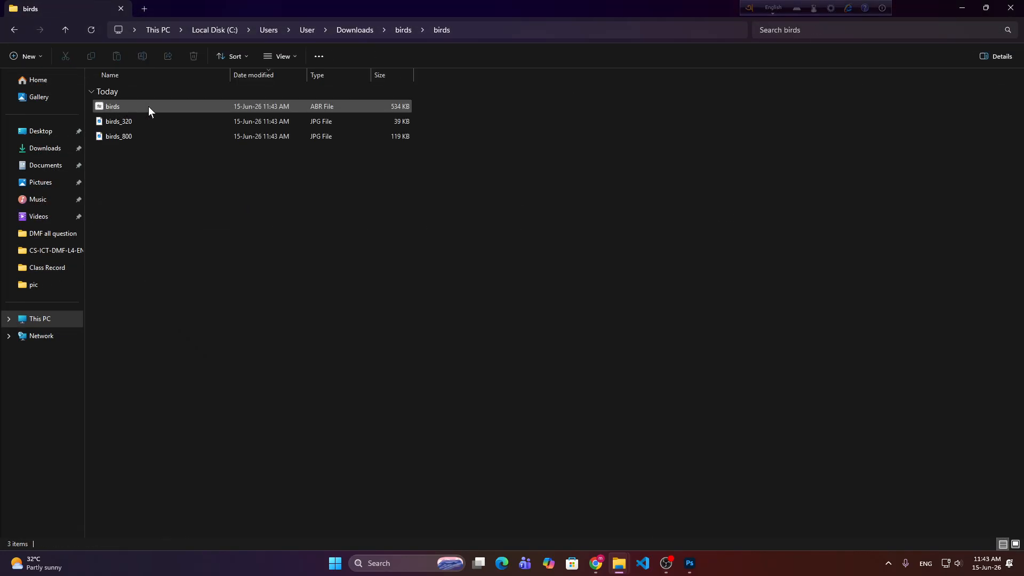
pyautogui.doubleClick(210, 106)
pyautogui.scroll(-2, 778, 159)
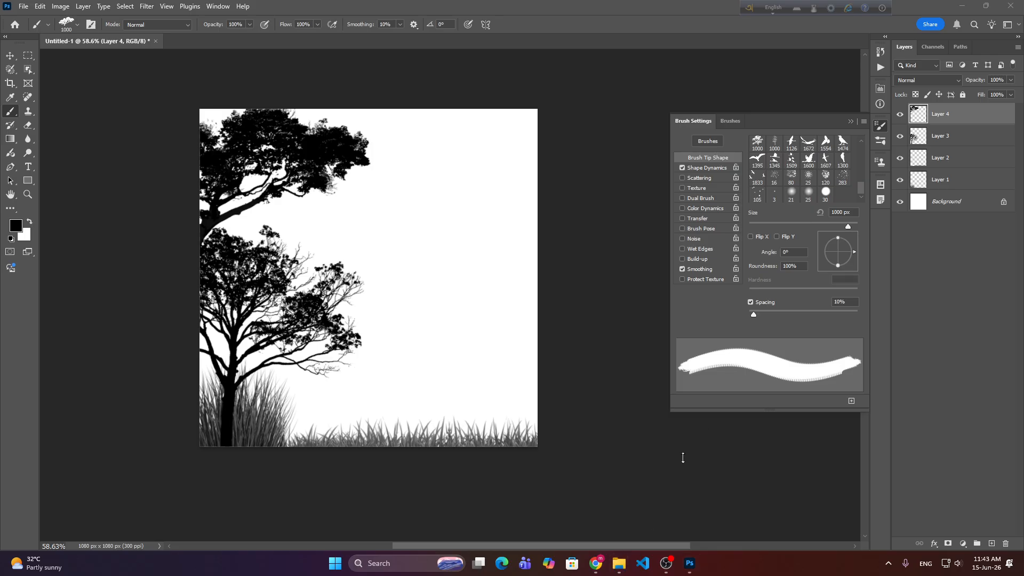
pyautogui.moveTo(619, 563)
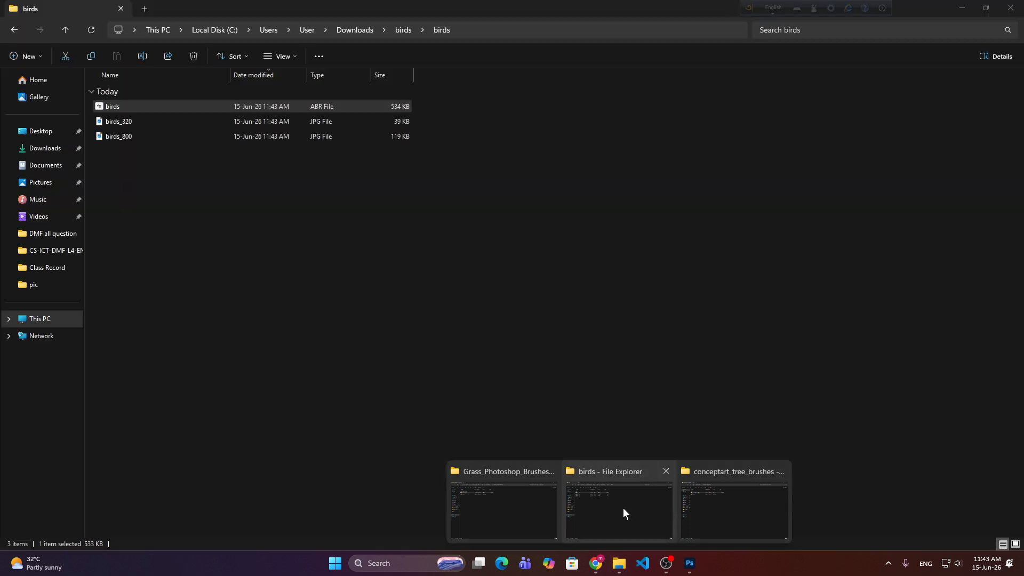
pyautogui.click(623, 509)
pyautogui.moveTo(200, 103)
pyautogui.mouseDown()
pyautogui.moveTo(607, 422)
pyautogui.moveTo(688, 557)
pyautogui.moveTo(754, 240)
pyautogui.moveTo(802, 210)
pyautogui.moveTo(793, 218)
pyautogui.moveTo(786, 193)
pyautogui.moveTo(804, 217)
pyautogui.moveTo(783, 238)
pyautogui.mouseUp()
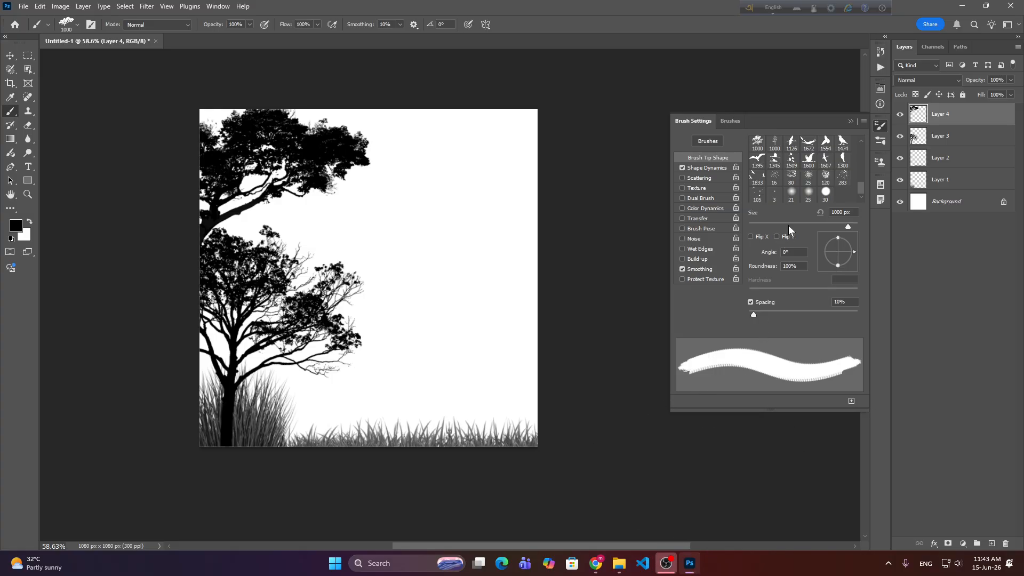
# Stamp a small flock beside the trees on a new layer, using the 1126 single flying-bird tip reduced to 80 px.
pyautogui.scroll(1, 795, 176)
pyautogui.click(792, 160)
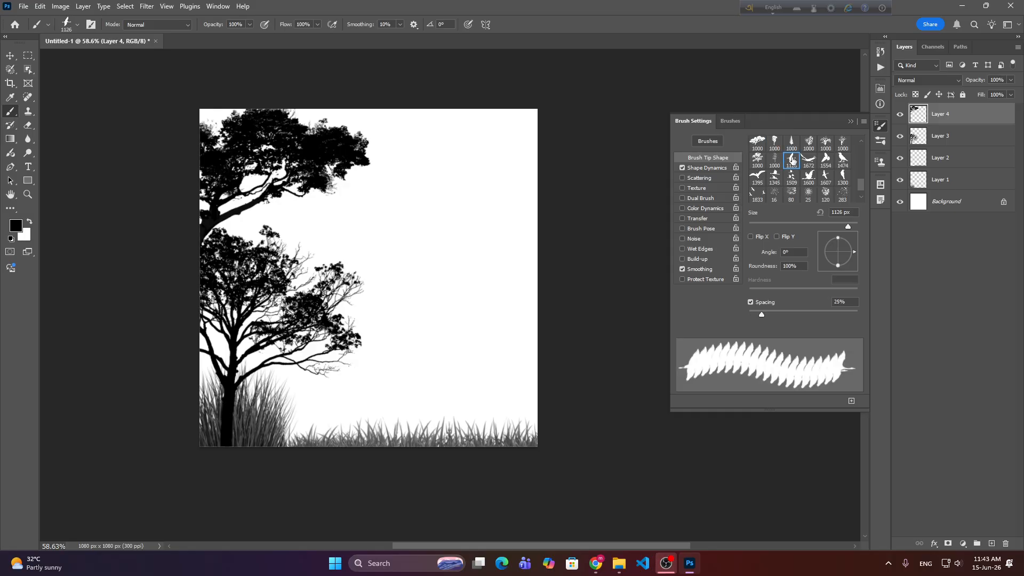
pyautogui.click(991, 544)
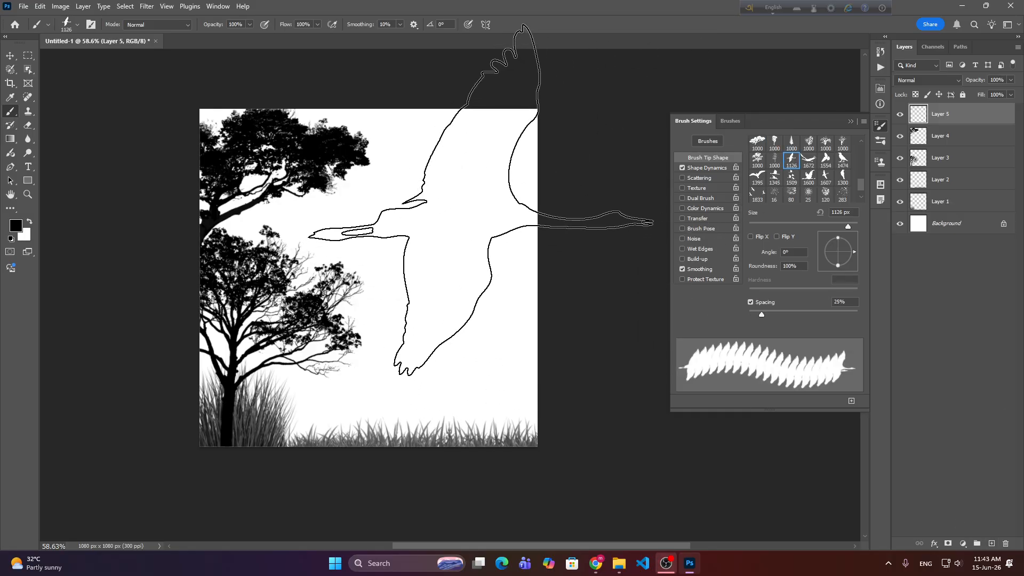
pyautogui.press('[')
pyautogui.press('[')
pyautogui.press('[')
pyautogui.press('[')
pyautogui.press('[')
pyautogui.press('[')
pyautogui.press('[')
pyautogui.press('[')
pyautogui.press('[')
pyautogui.press('[')
pyautogui.press('[')
pyautogui.press('[')
pyautogui.press('[')
pyautogui.press('[')
pyautogui.press('[')
pyautogui.press('[')
pyautogui.press('[')
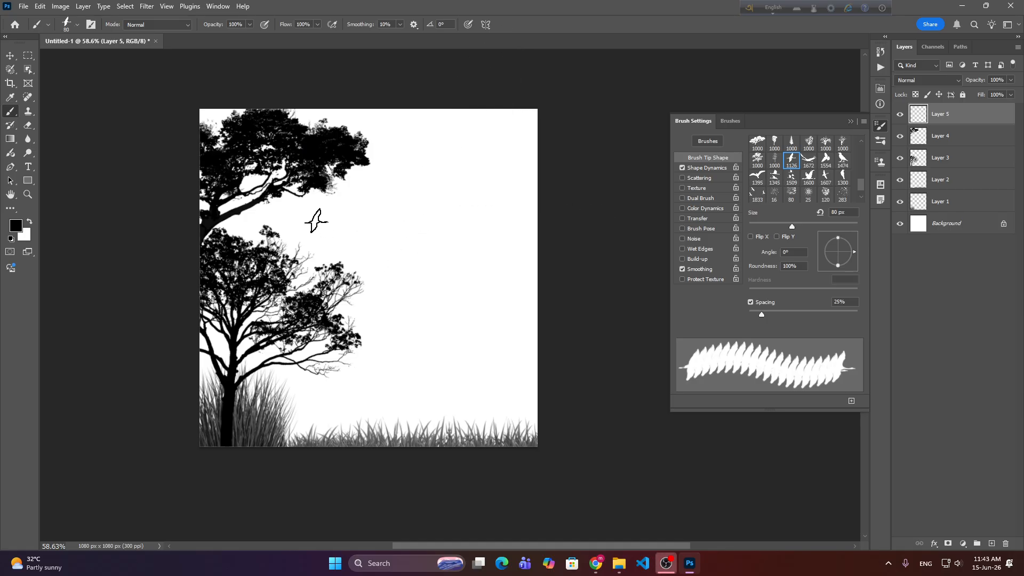
pyautogui.click(335, 231)
pyautogui.click(355, 218)
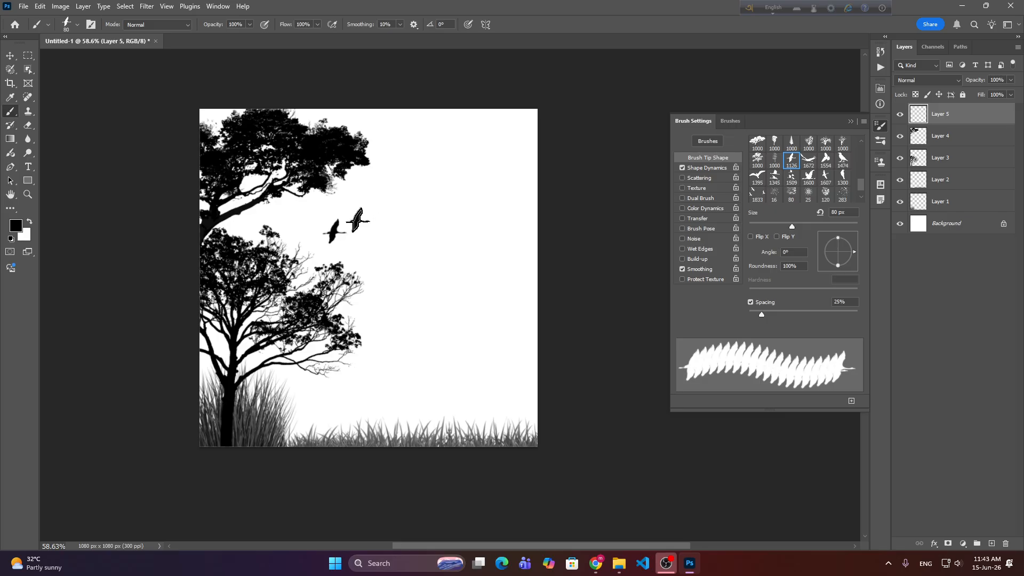
pyautogui.click(342, 204)
pyautogui.click(383, 203)
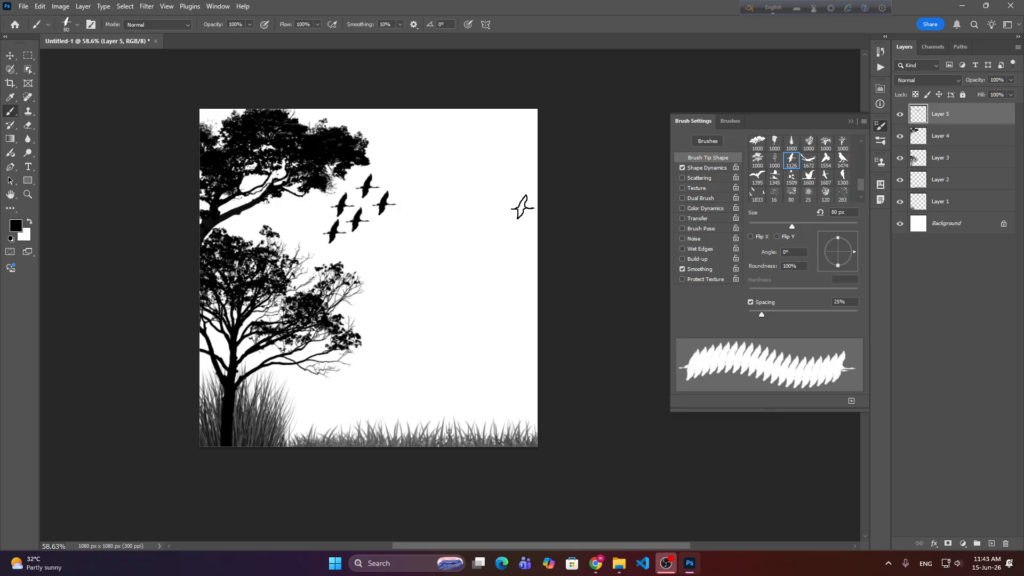
# Undo all the single-bird stamps on the new layer.
pyautogui.hotkey('ctrl', 'z')
pyautogui.hotkey('ctrl', 'z')
pyautogui.hotkey('ctrl', 'z')
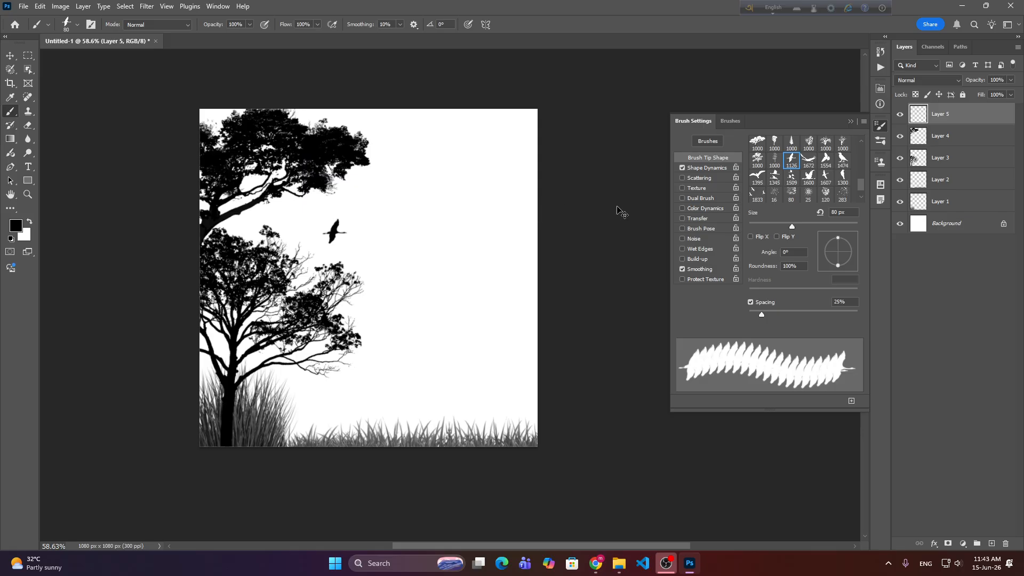
pyautogui.hotkey('ctrl', 'z')
# Stamp pairs of flying birds beside the trees with the 1345 two-bird tip reduced to 90 px.
pyautogui.click(759, 177)
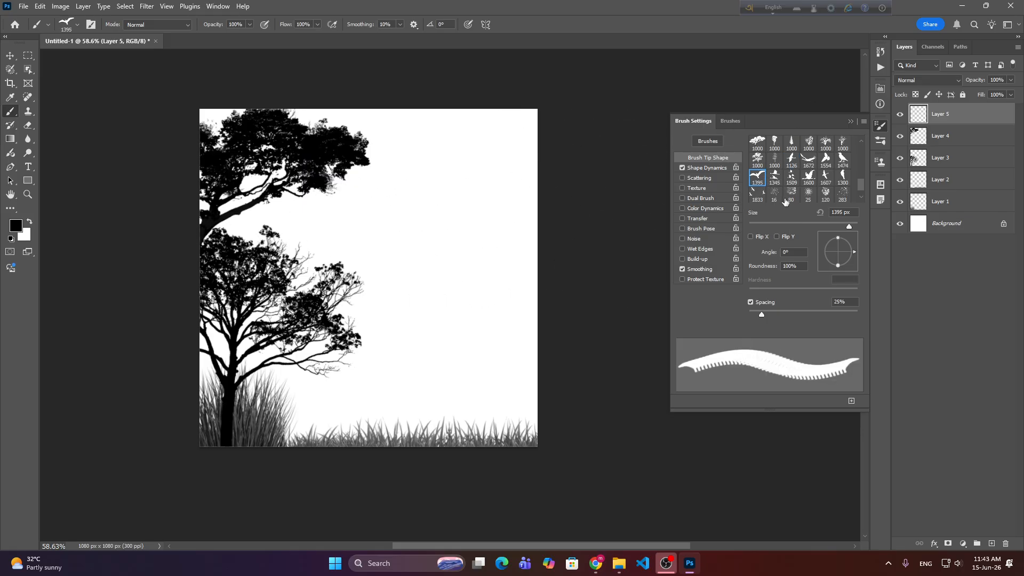
pyautogui.click(775, 178)
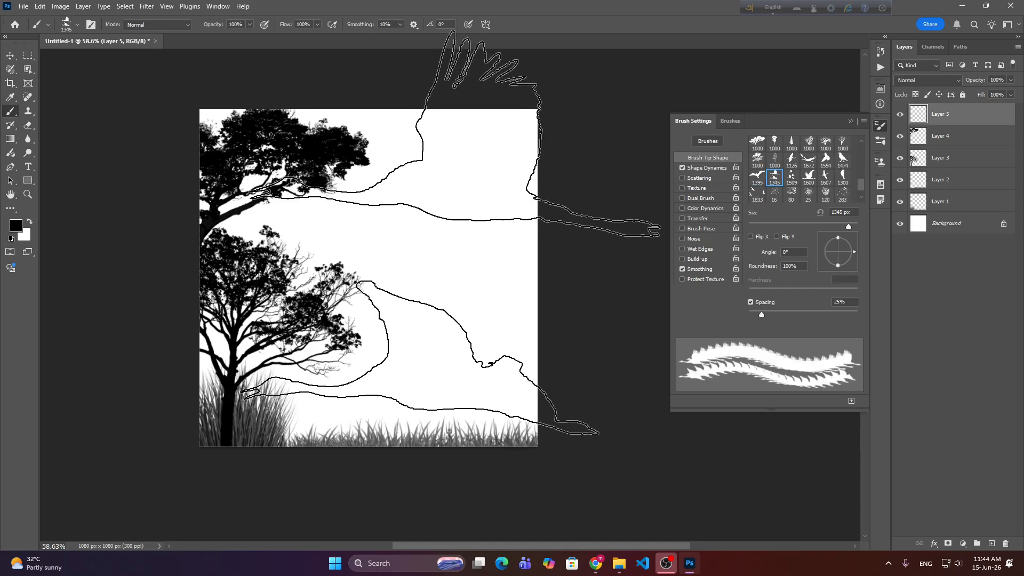
pyautogui.press('[')
pyautogui.press('[')
pyautogui.press('[')
pyautogui.press('[')
pyautogui.press('[')
pyautogui.press('[')
pyautogui.press('[')
pyautogui.press('[')
pyautogui.press('[')
pyautogui.press('[')
pyautogui.press('[')
pyautogui.press('[')
pyautogui.press('[')
pyautogui.press('[')
pyautogui.press('[')
pyautogui.press('[')
pyautogui.press('[')
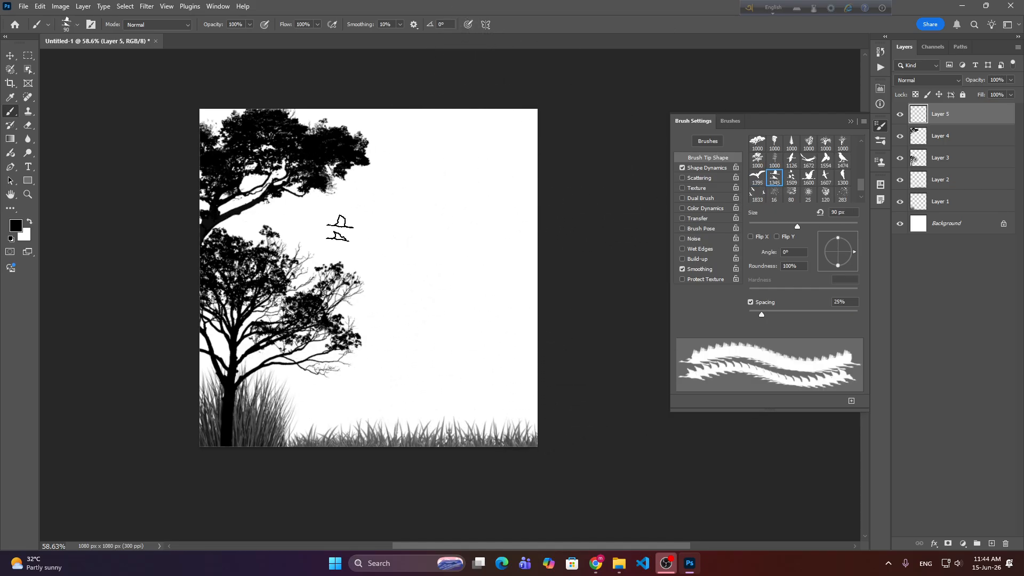
pyautogui.click(314, 224)
pyautogui.click(334, 233)
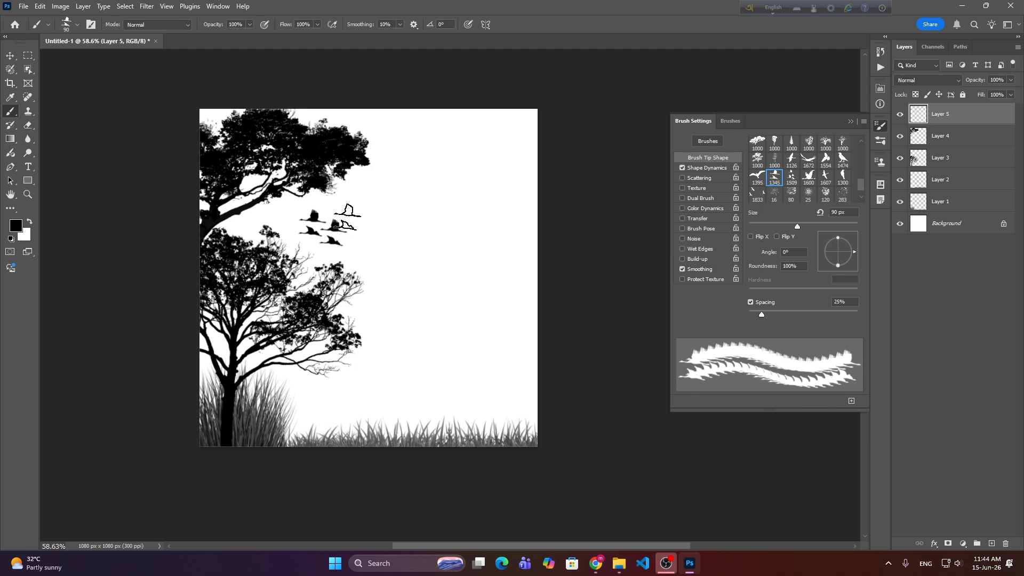
pyautogui.click(342, 208)
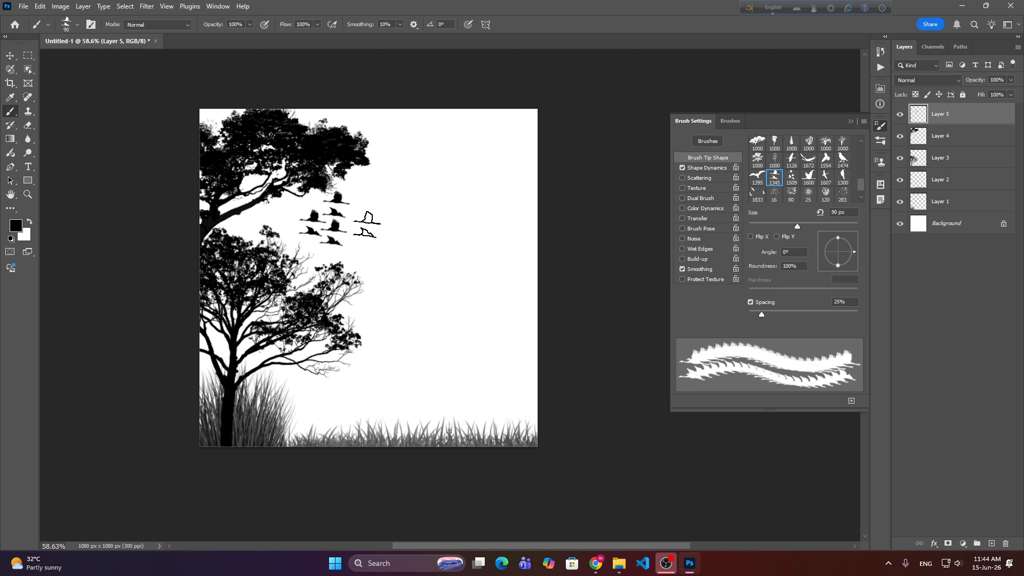
# Undo the bird-pair stamps and the creation of their layer.
pyautogui.hotkey('ctrl', 'z')
pyautogui.hotkey('ctrl', 'z')
pyautogui.hotkey('ctrl', 'z')
pyautogui.hotkey('ctrl', 'z')
pyautogui.hotkey('ctrl', 'z')
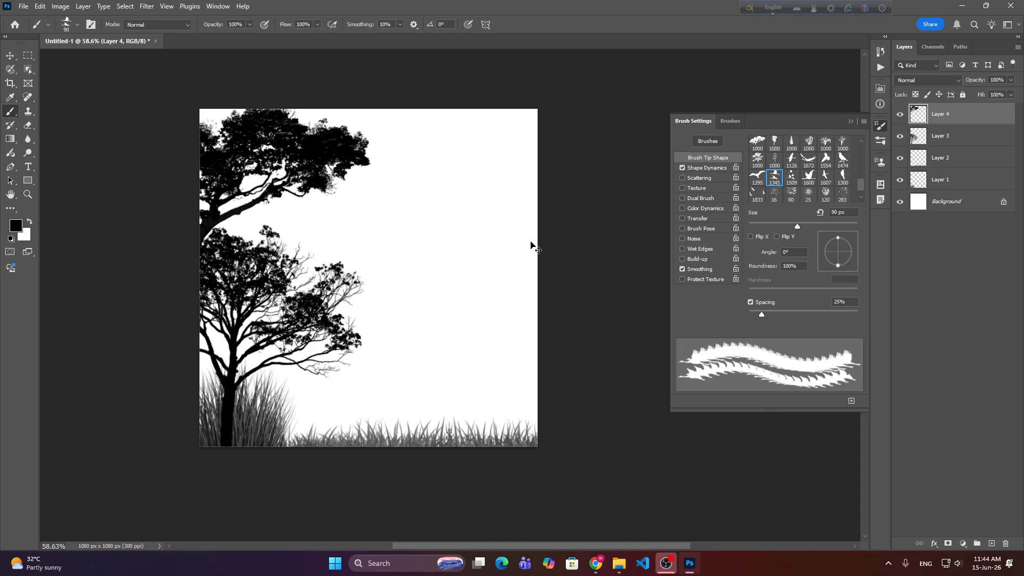
# Undo the upper tree stamp, look through the available brush tips, and restore the tree.
pyautogui.hotkey('ctrl', 'z')
pyautogui.scroll(3, 773, 192)
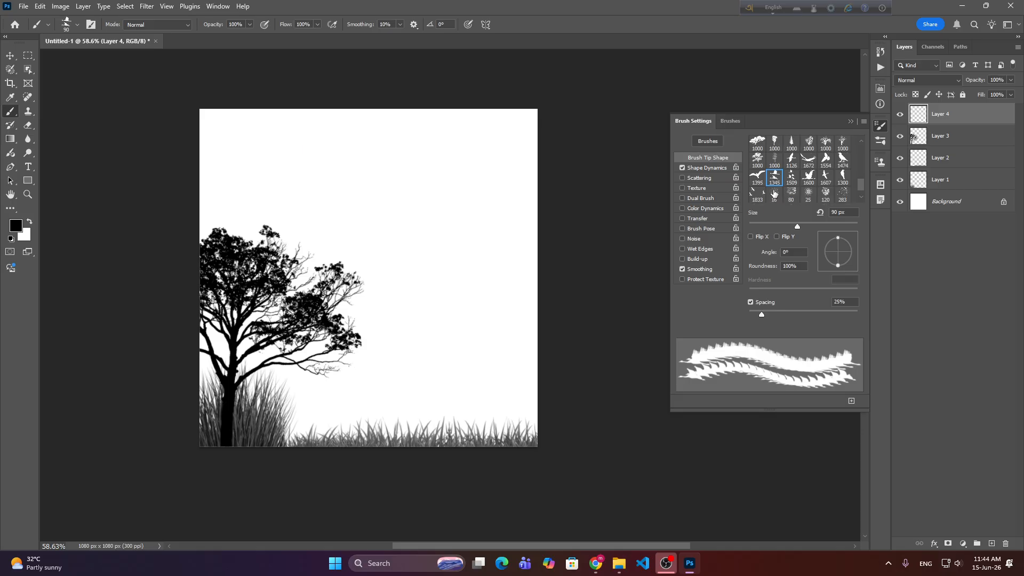
pyautogui.scroll(4, 777, 195)
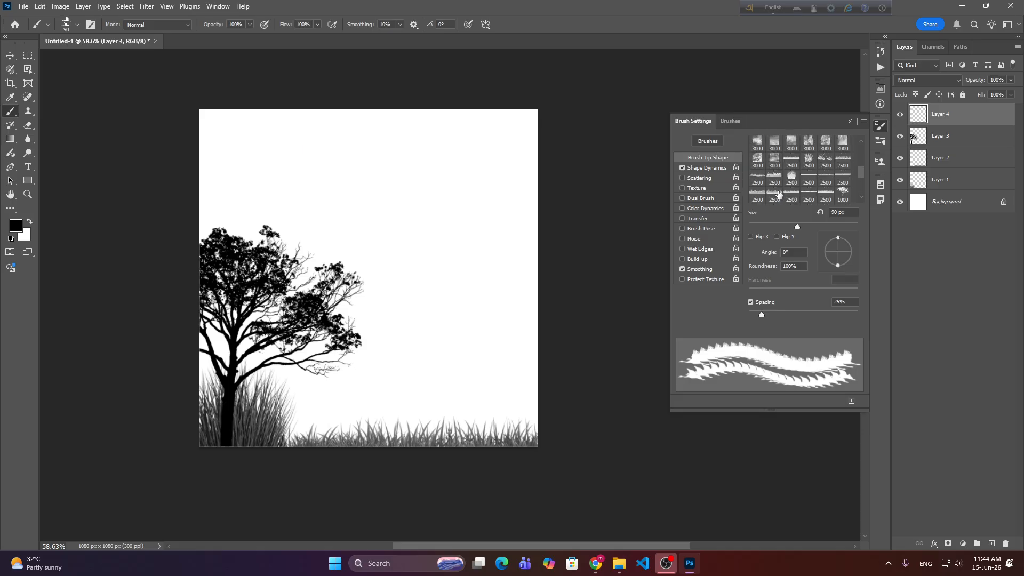
pyautogui.scroll(-8, 778, 195)
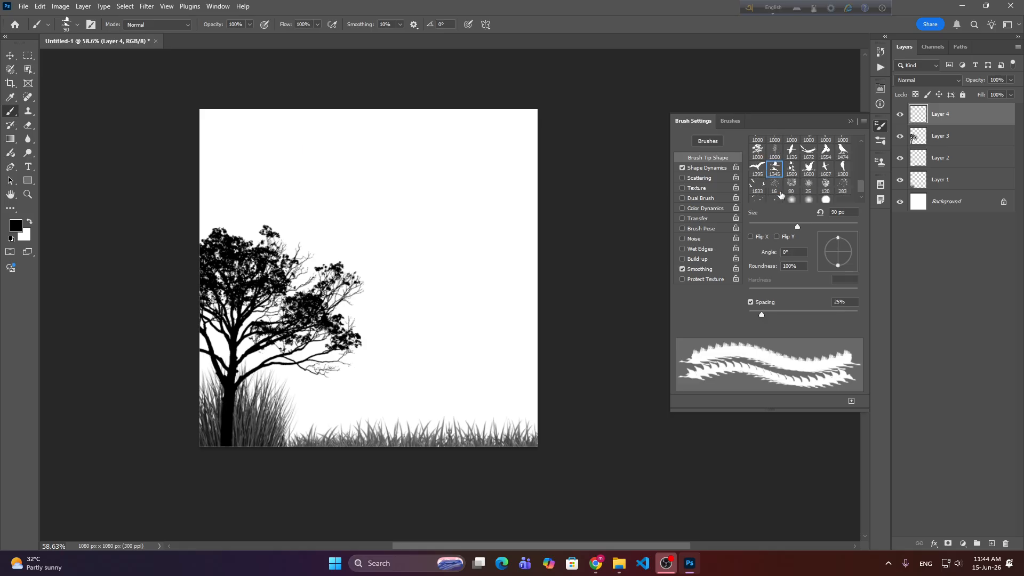
pyautogui.scroll(2, 780, 195)
pyautogui.hotkey('ctrl', 'shift', 'z')
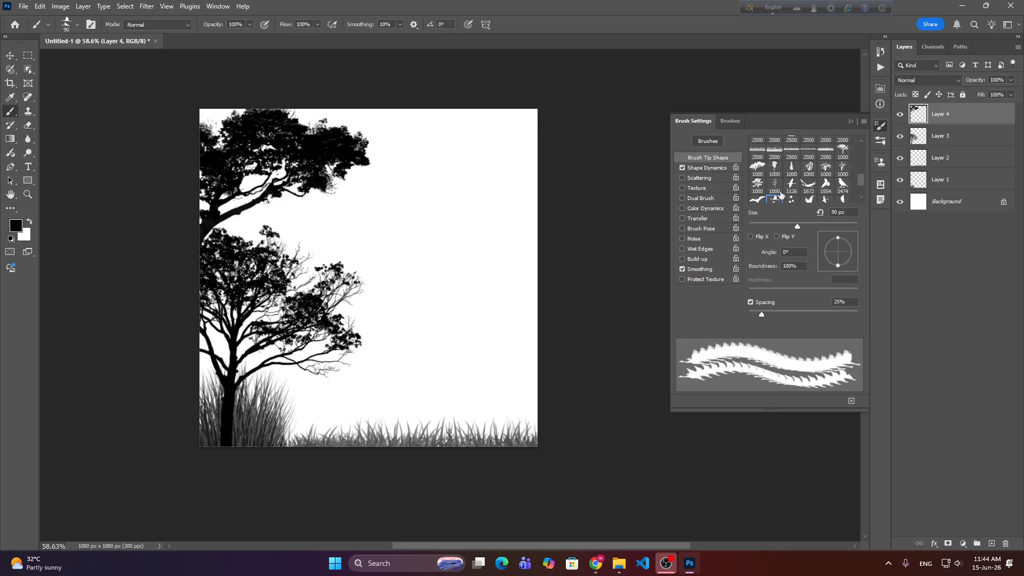
pyautogui.scroll(1, 780, 195)
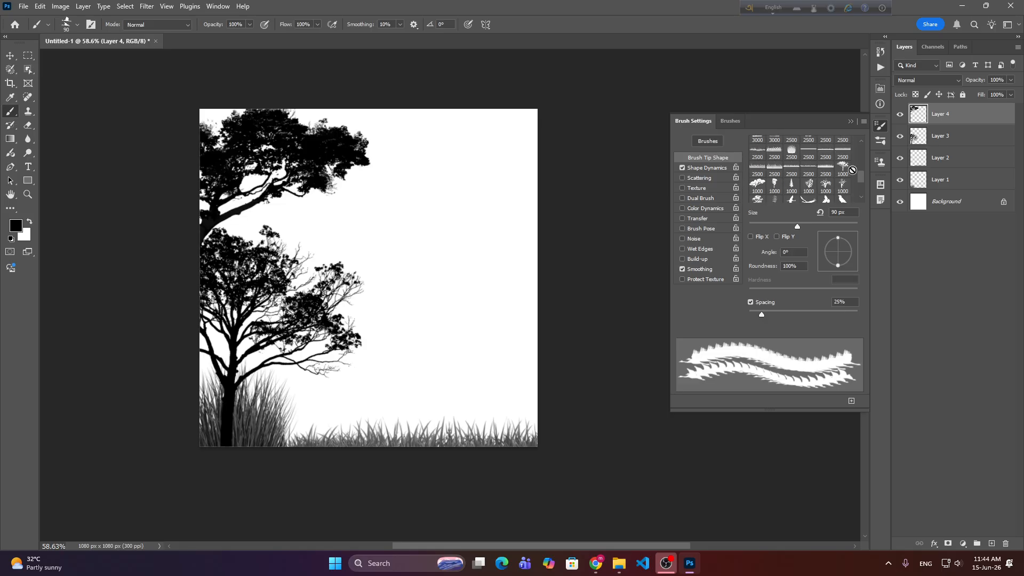
pyautogui.scroll(-1, 781, 193)
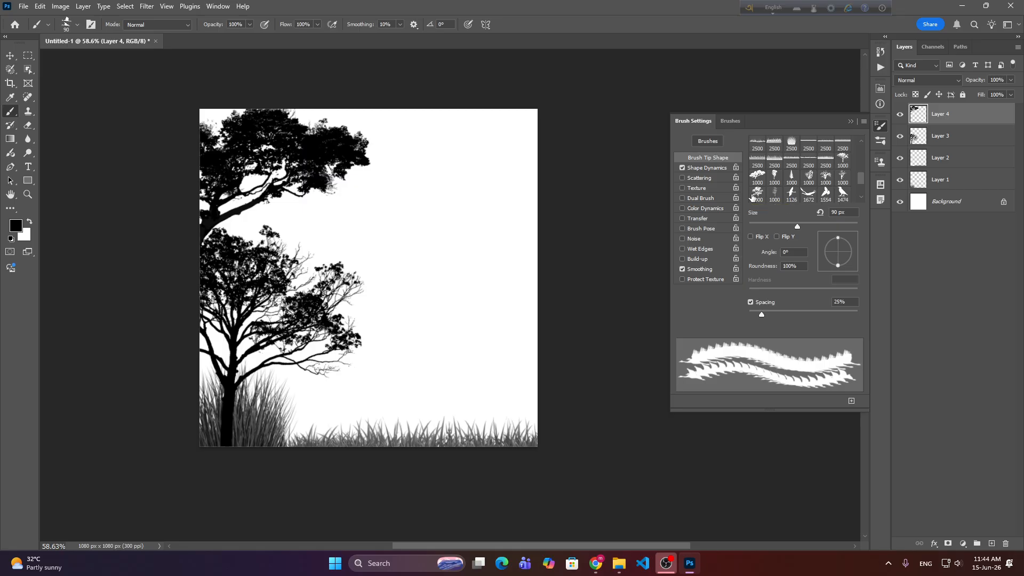
pyautogui.click(16, 226)
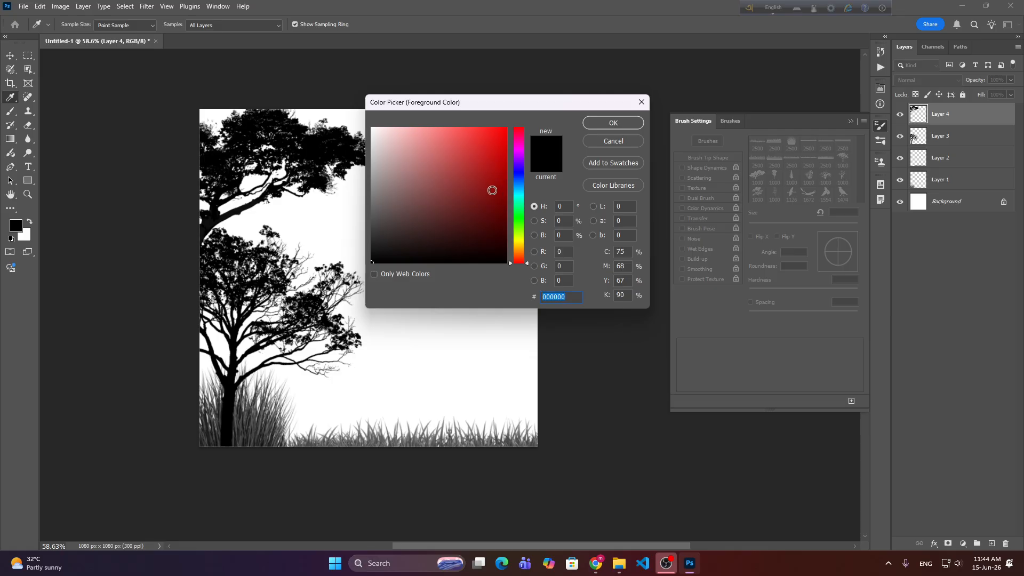
pyautogui.click(609, 141)
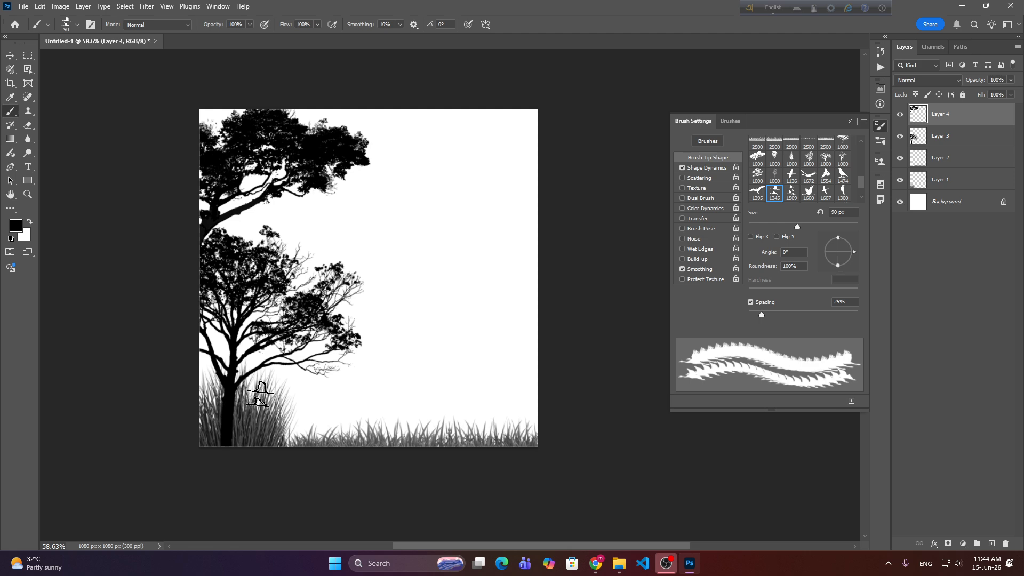
# Set the foreground colour to a medium green, #12ae0a.
pyautogui.click(16, 226)
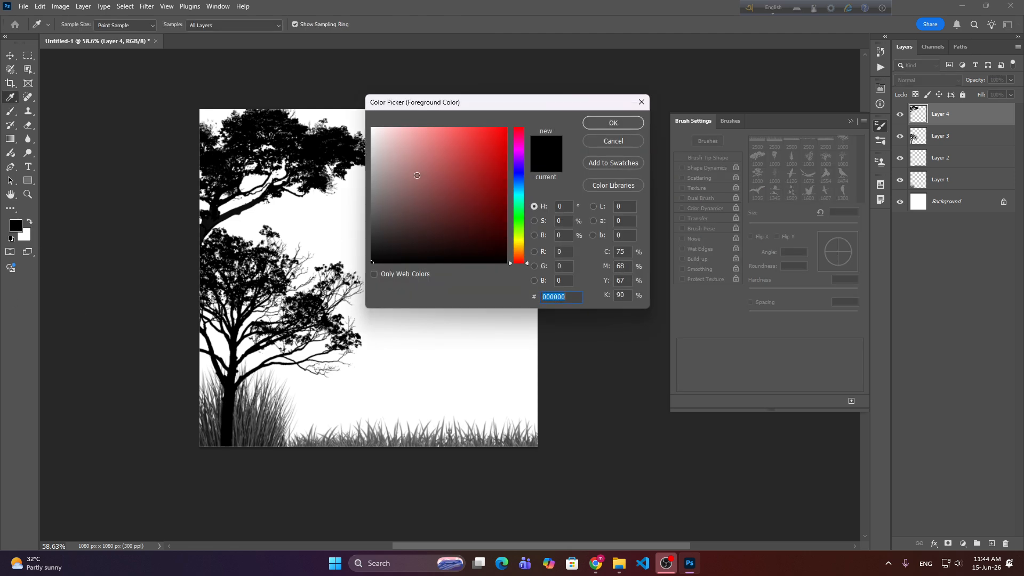
pyautogui.click(521, 222)
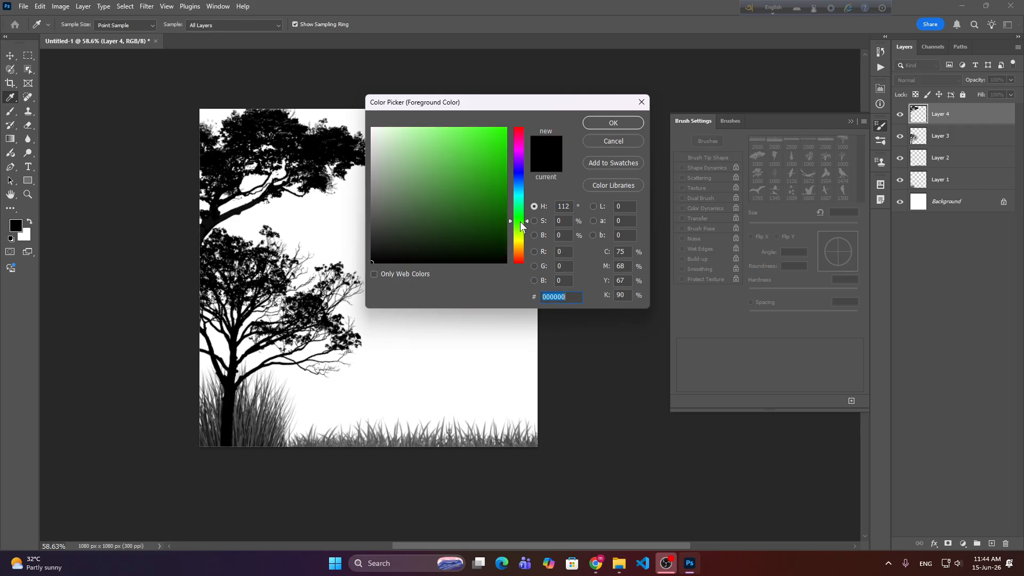
pyautogui.moveTo(475, 204); pyautogui.dragTo(528, 97)
pyautogui.moveTo(517, 221)
pyautogui.mouseDown()
pyautogui.moveTo(522, 229)
pyautogui.moveTo(500, 170)
pyautogui.mouseUp()
pyautogui.click(515, 218)
pyautogui.click(614, 123)
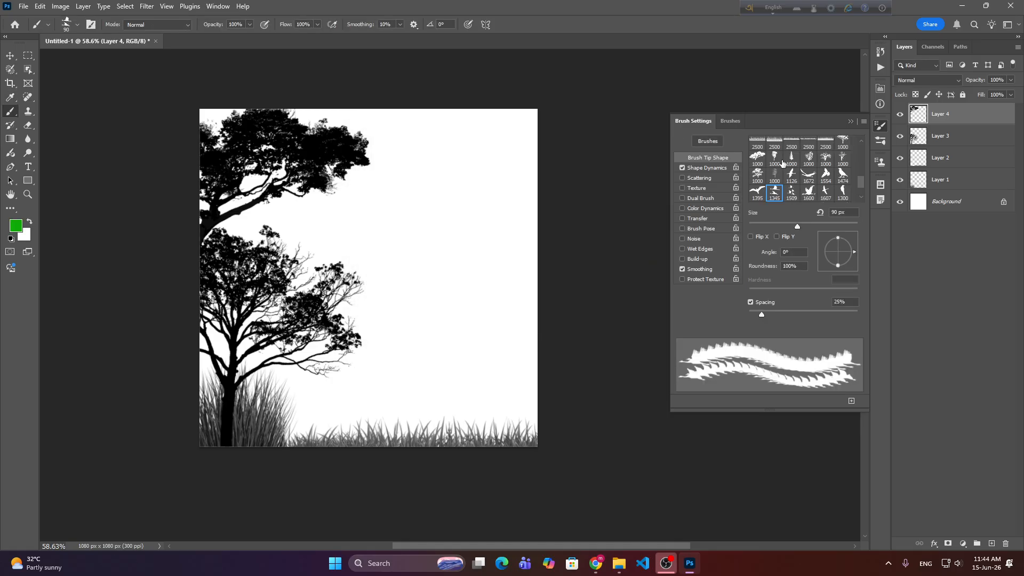
# Choose a 2500 px grass brush tip, reduce it to 1800 px, and add a new layer above Layer 4.
pyautogui.scroll(4, 788, 181)
pyautogui.click(774, 182)
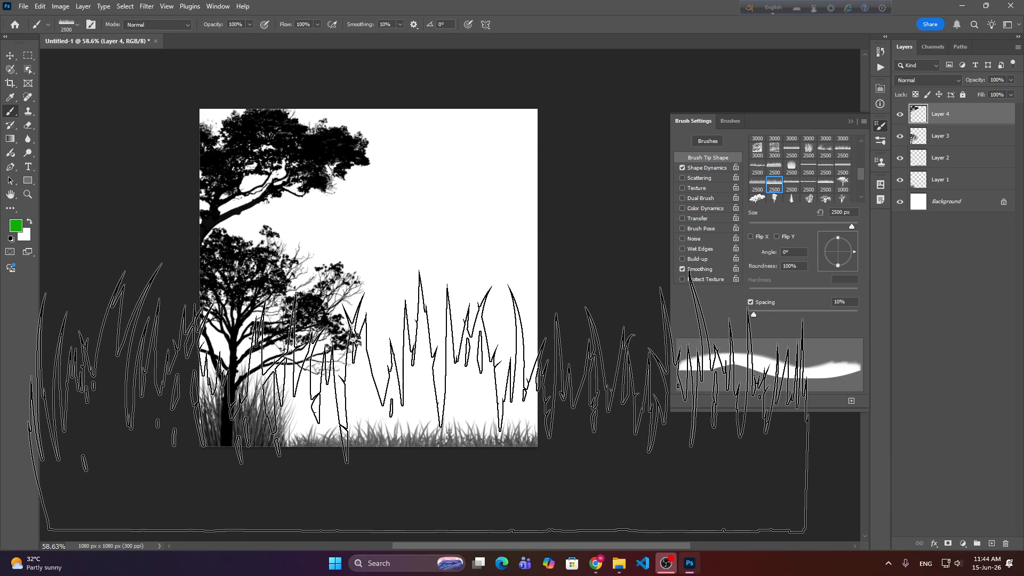
pyautogui.press('[')
pyautogui.press('[')
pyautogui.press('[')
pyautogui.press('[')
pyautogui.press('[')
pyautogui.press('[')
pyautogui.press('[')
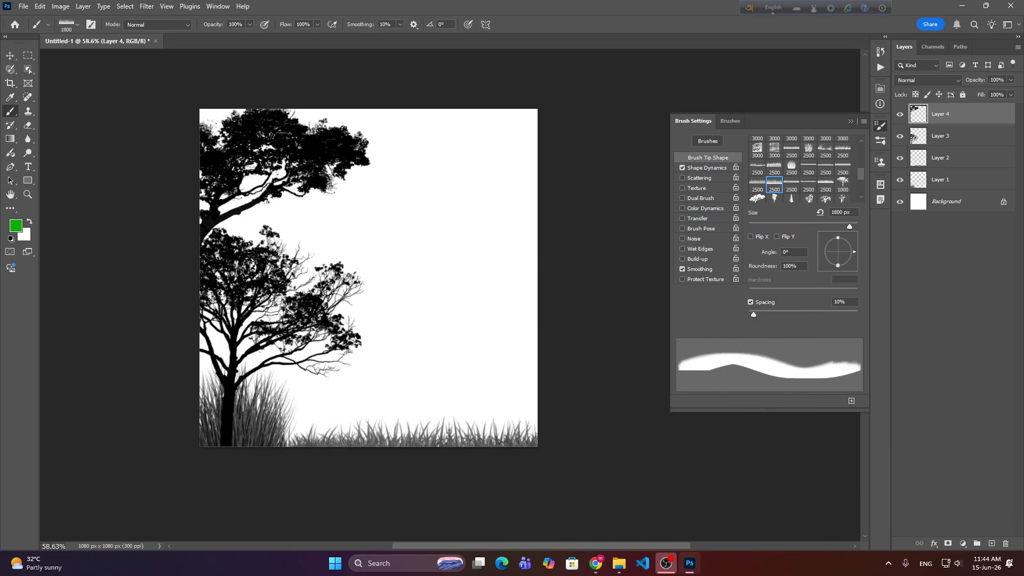
pyautogui.click(993, 543)
# Stamp a strip of green grass along the canvas's lower edge with the grass tip sized to 900 px.
pyautogui.press('[')
pyautogui.press('[')
pyautogui.press('[')
pyautogui.press('[')
pyautogui.press('[')
pyautogui.press('[')
pyautogui.press('[')
pyautogui.press('[')
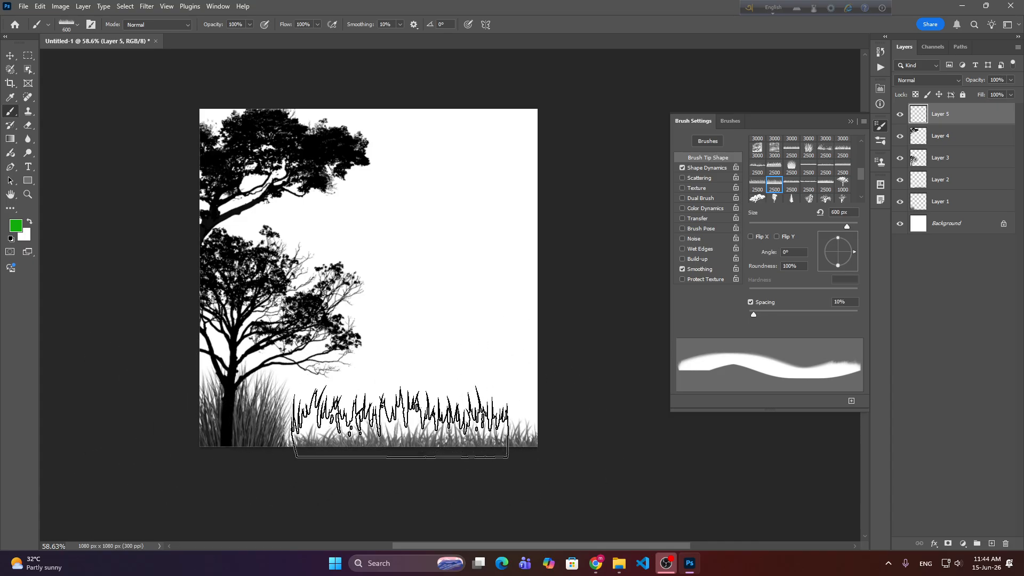
pyautogui.click(408, 423)
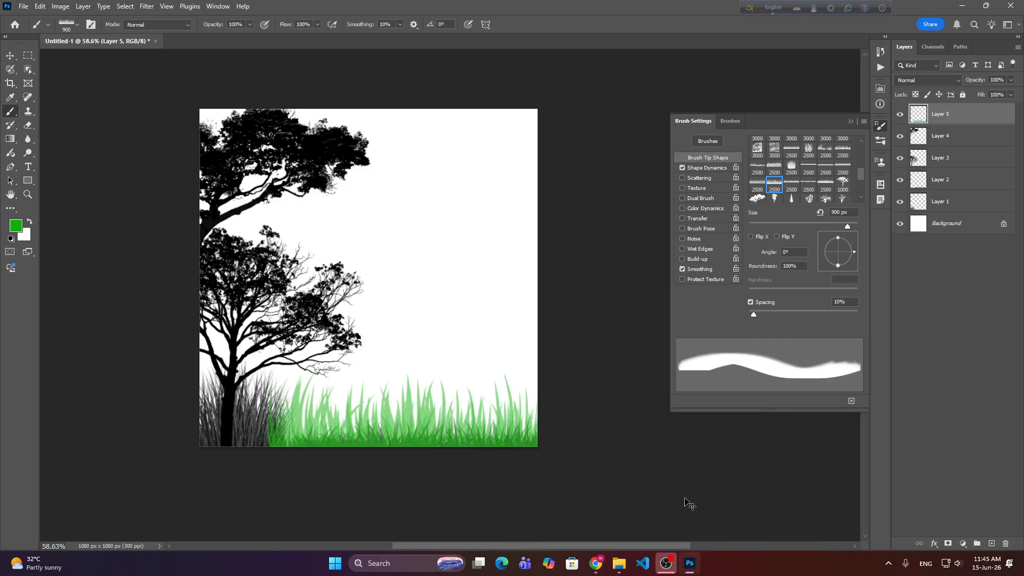
# Undo the green grass stamp but keep the new empty layer.
pyautogui.hotkey('ctrl', 'z')
pyautogui.hotkey('ctrl', 'z')
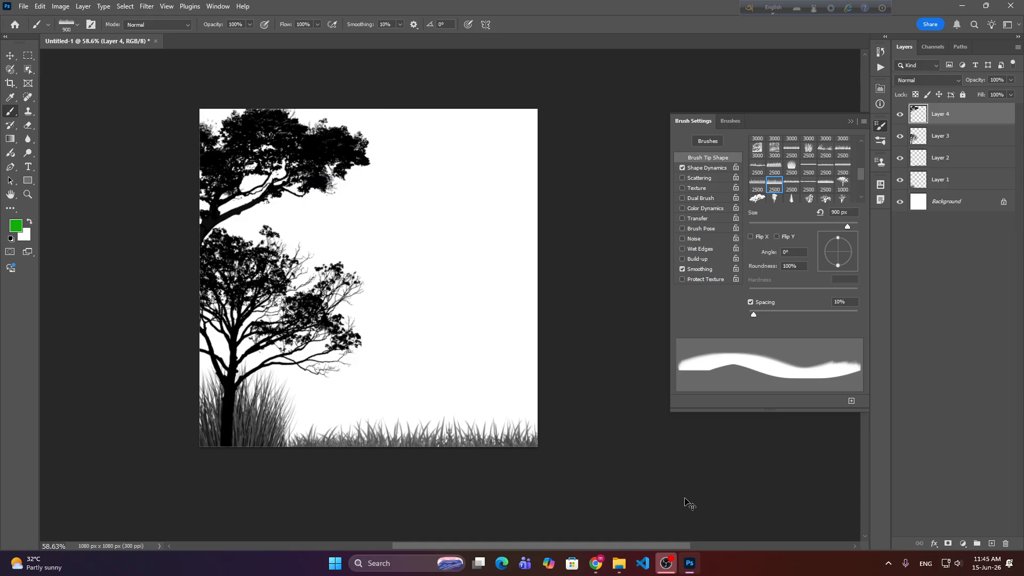
pyautogui.hotkey('ctrl', 'z')
pyautogui.hotkey('ctrl', 'shift', 'z')
pyautogui.hotkey('ctrl', 'shift', 'z')
pyautogui.hotkey('ctrl', 'shift', 'z')
pyautogui.hotkey('ctrl', 'z')
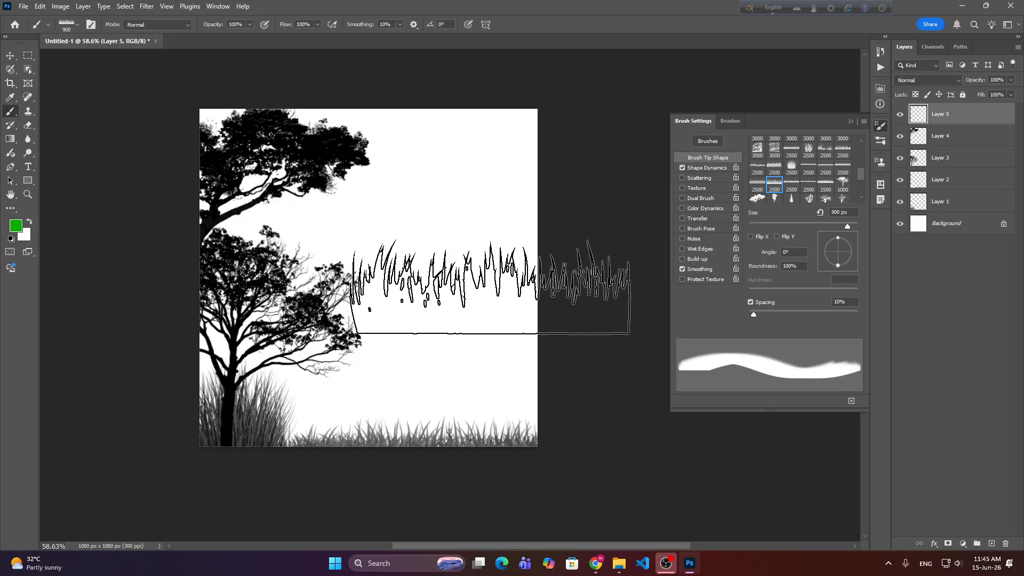
# Choose the 123 px hard round brush tip and set the foreground colour to red, #ff0000.
pyautogui.rightClick(10, 112)
pyautogui.click(16, 114)
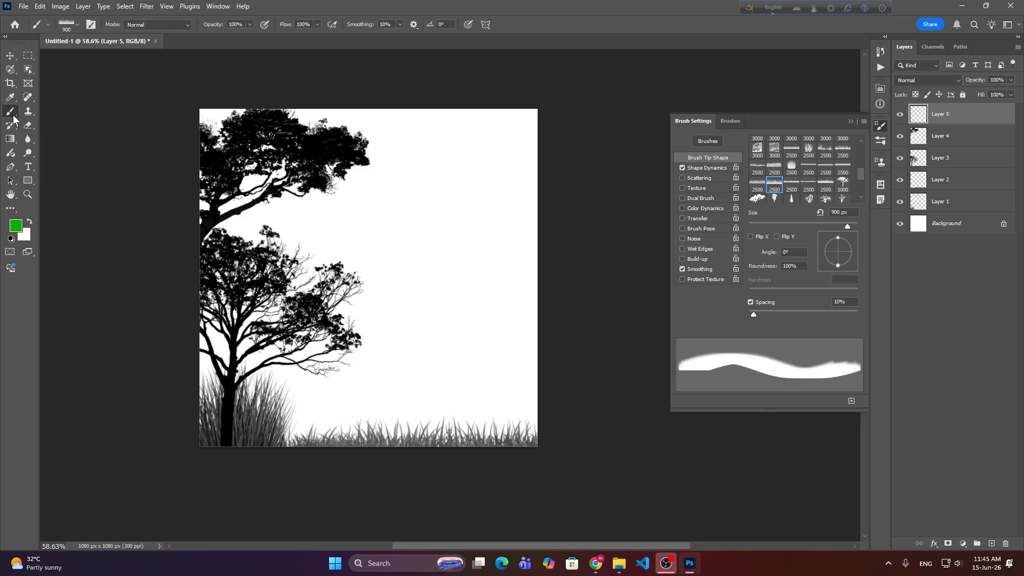
pyautogui.scroll(2, 783, 167)
pyautogui.scroll(3, 783, 166)
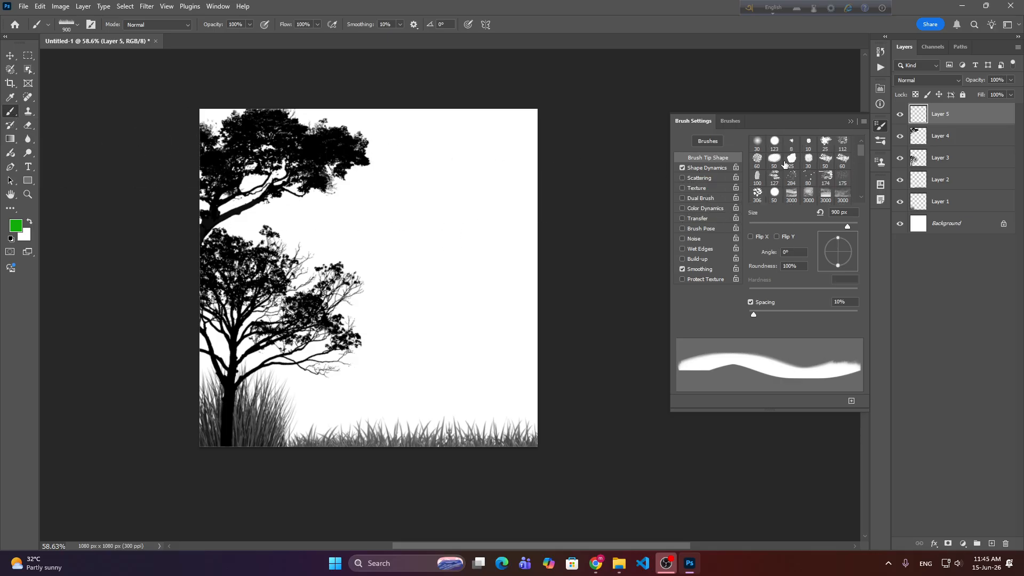
pyautogui.click(774, 145)
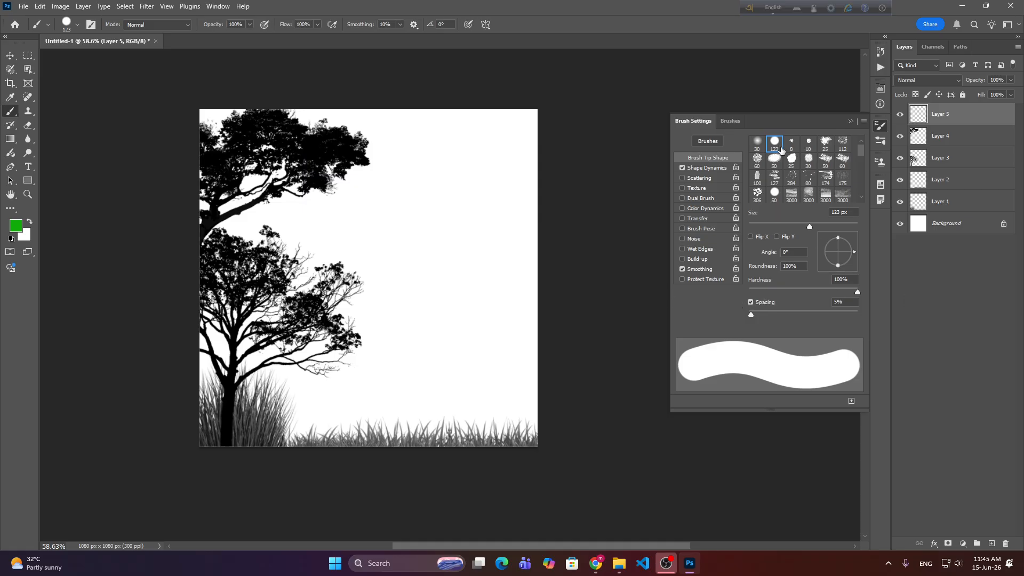
pyautogui.click(16, 225)
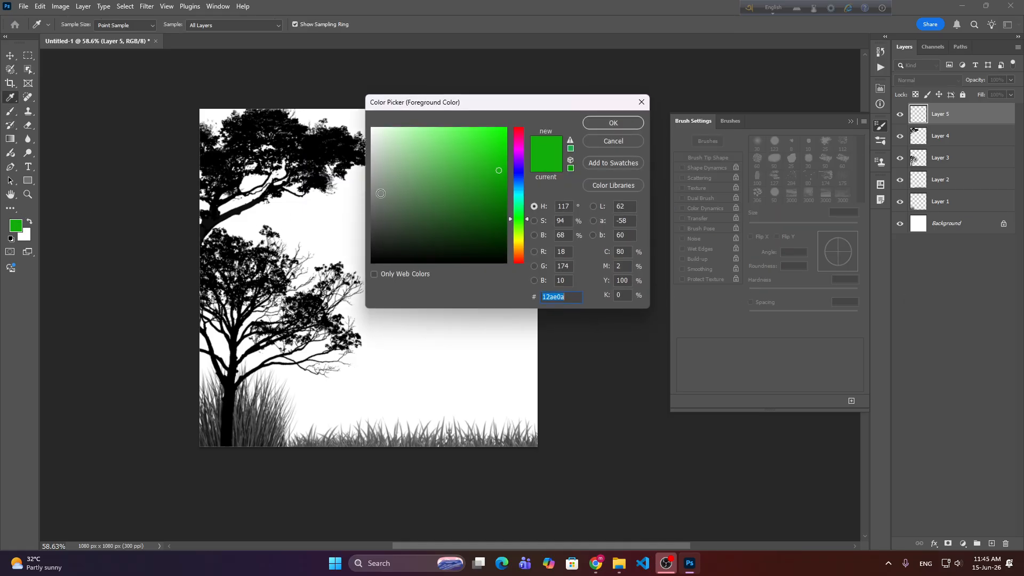
pyautogui.write('ff0000')
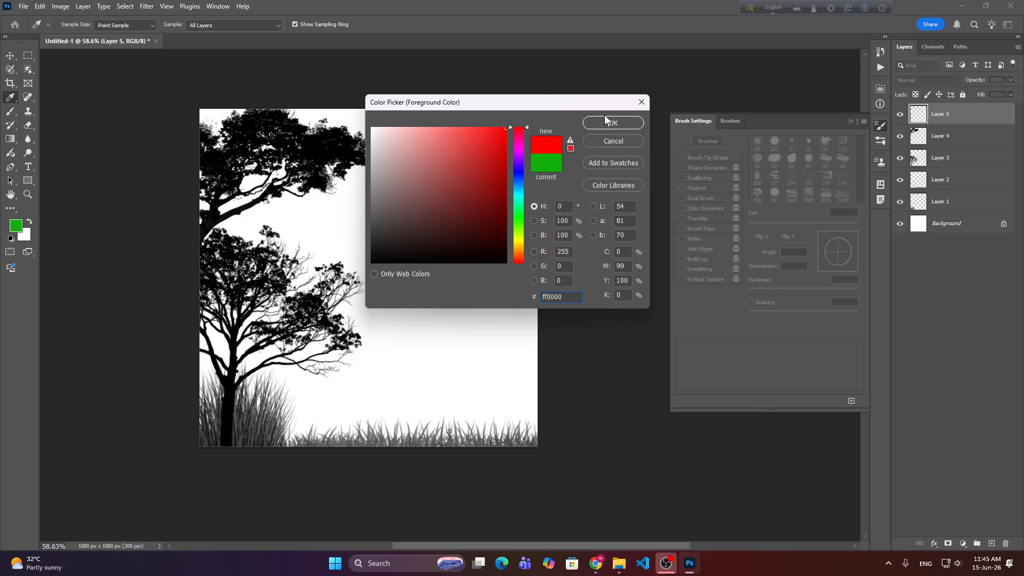
pyautogui.click(606, 121)
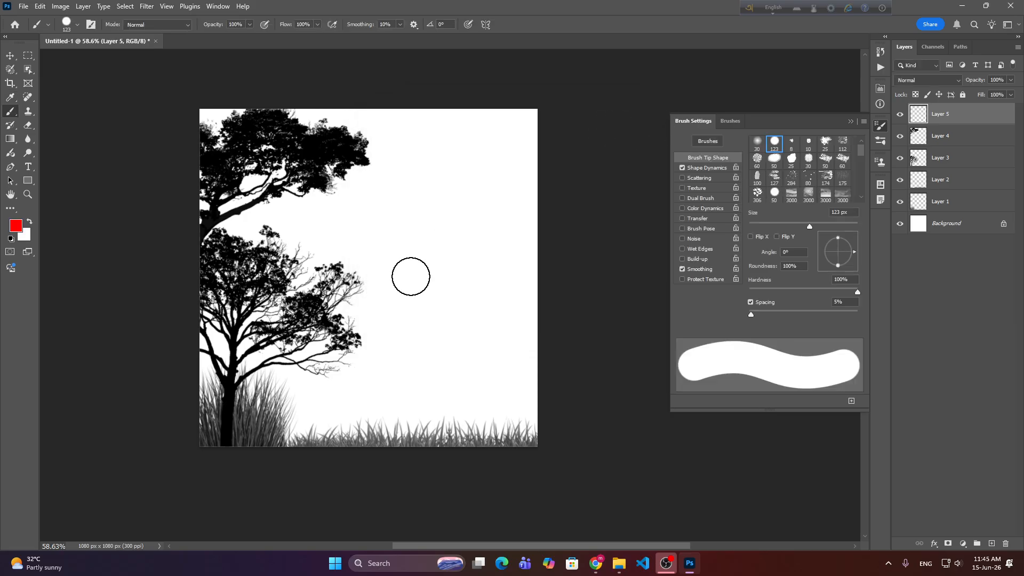
# Stamp a solid red sun beside the trees on a new layer with the hard round tip enlarged to 250 px.
pyautogui.press(']')
pyautogui.press(']')
pyautogui.press(']')
pyautogui.click(993, 544)
pyautogui.press(']')
pyautogui.press(']')
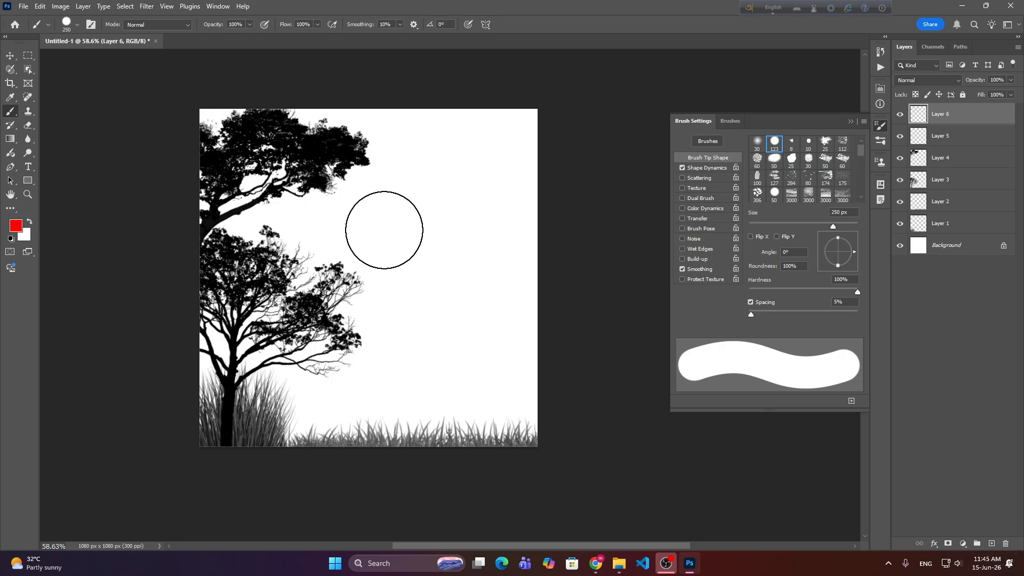
pyautogui.click(385, 230)
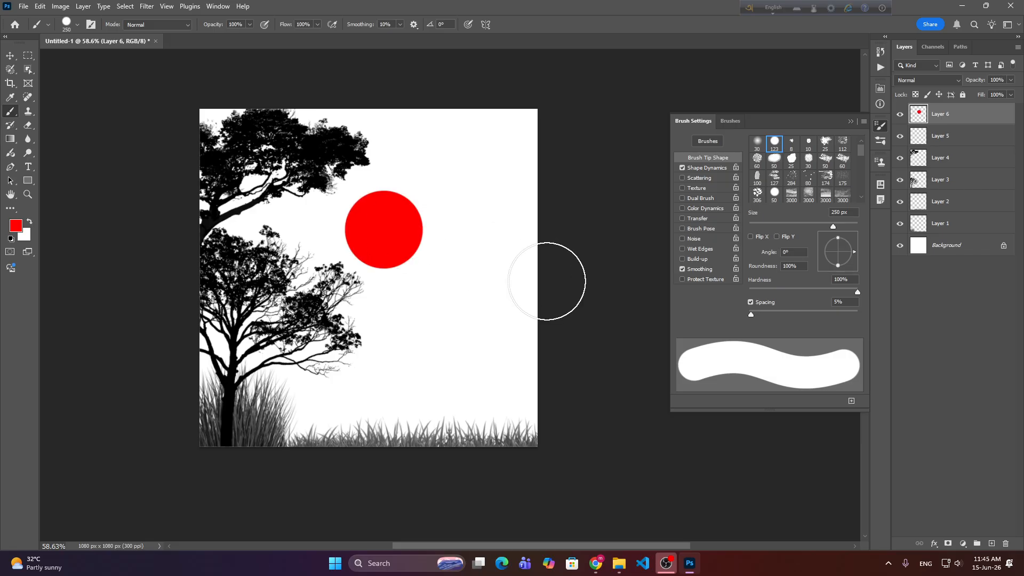
# Set the foreground colour to golden yellow, #ffc600, and choose the 30 px soft round brush tip.
pyautogui.click(16, 226)
pyautogui.moveTo(522, 188); pyautogui.dragTo(530, 245)
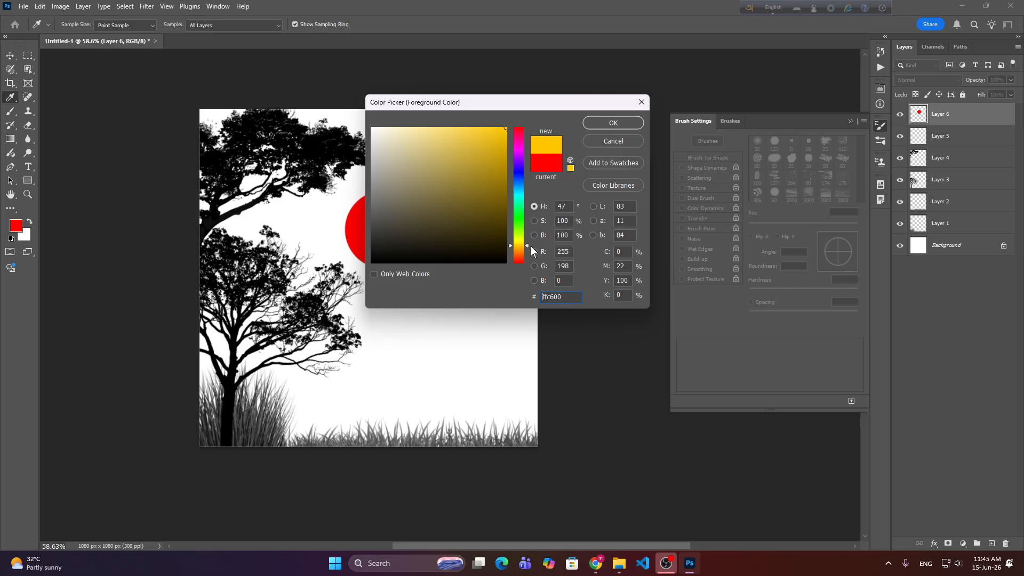
pyautogui.click(613, 123)
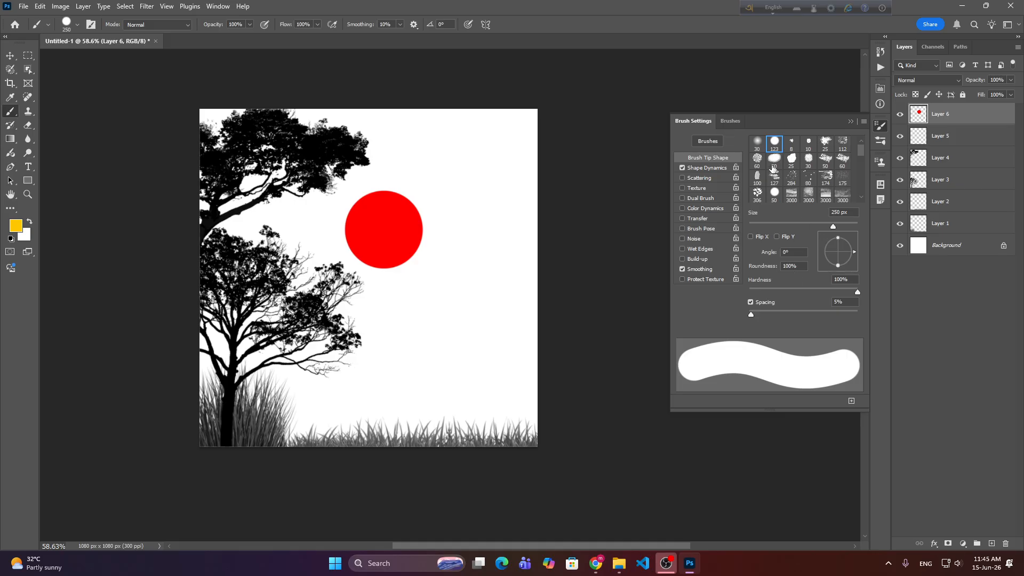
pyautogui.click(759, 143)
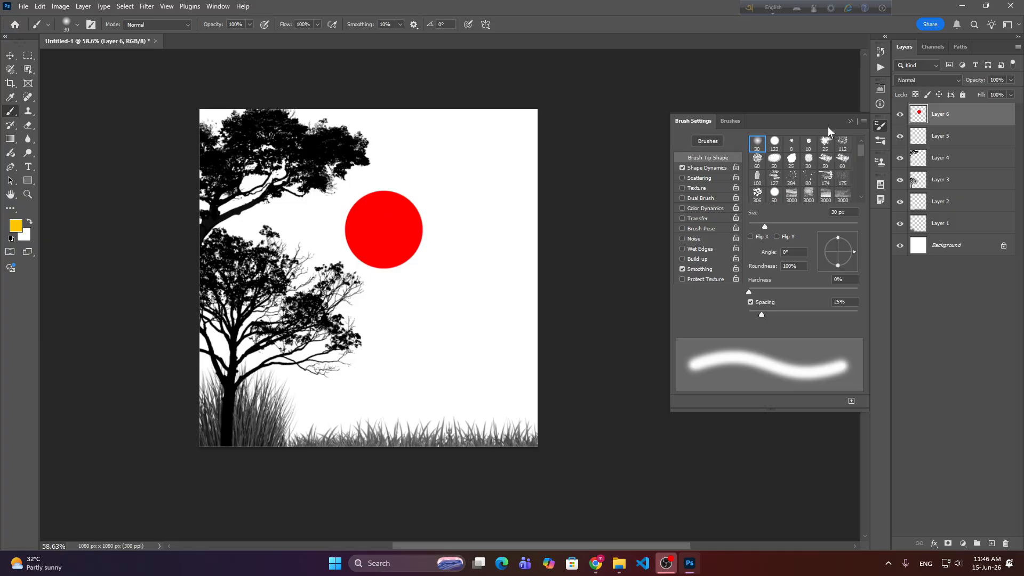
pyautogui.click(852, 121)
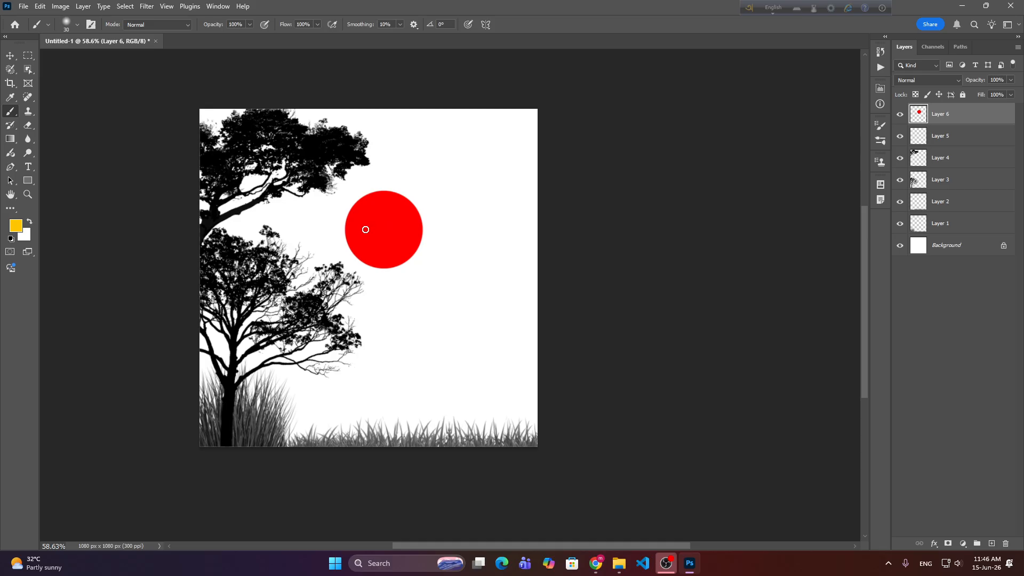
# Stamp a soft yellow glow centred on the red sun with the soft round tip enlarged to 400 px.
pyautogui.press(']')
pyautogui.press(']')
pyautogui.press(']')
pyautogui.press(']')
pyautogui.press(']')
pyautogui.press(']')
pyautogui.press(']')
pyautogui.press(']')
pyautogui.press(']')
pyautogui.press(']')
pyautogui.press(']')
pyautogui.press(']')
pyautogui.press(']')
pyautogui.press('[')
pyautogui.press(']')
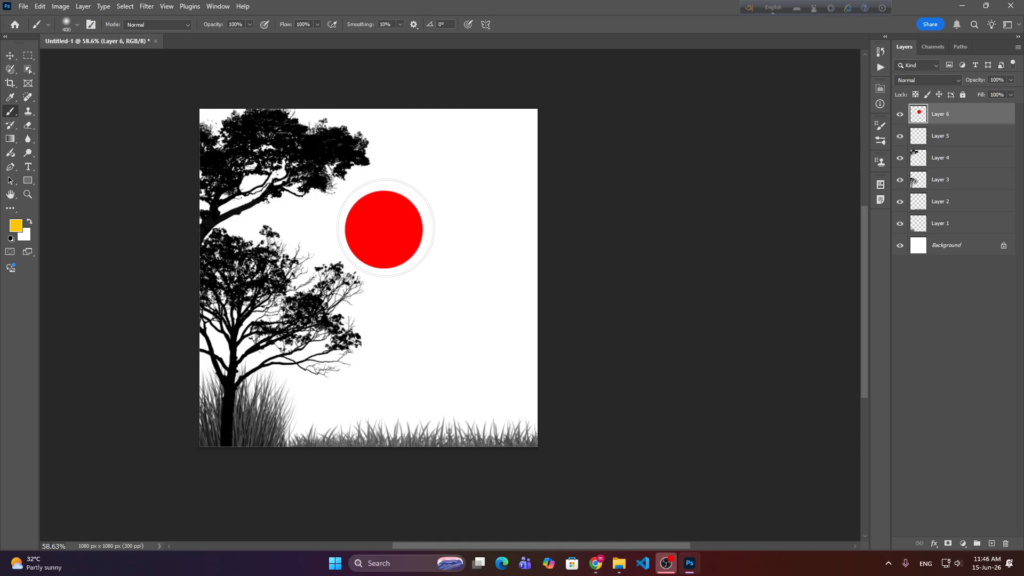
pyautogui.click(385, 229)
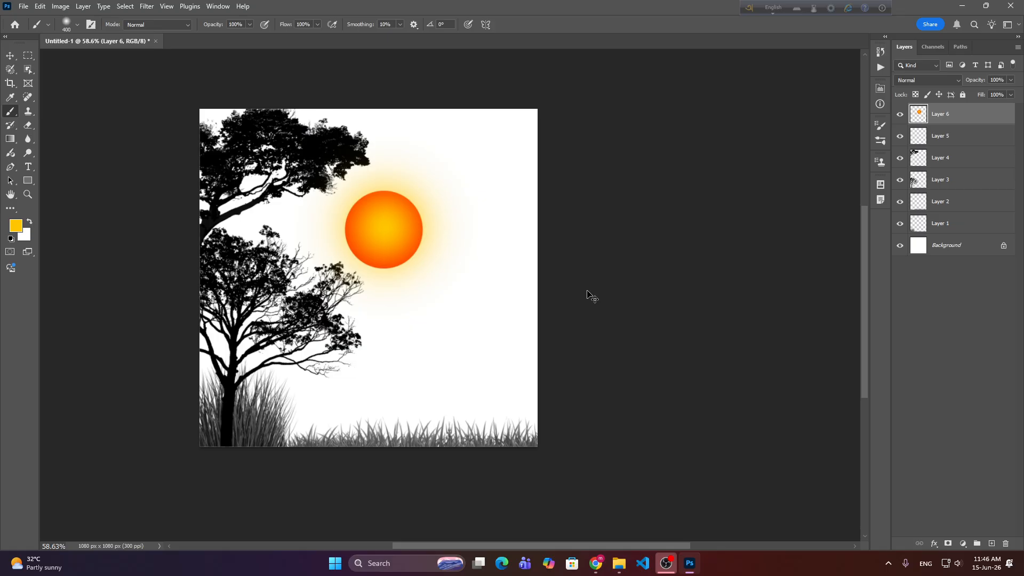
# Move the sun between the two tree crowns and place its layer directly above the Background so it sits behind the trees.
pyautogui.press('v')
pyautogui.scroll(-3, 368, 197)
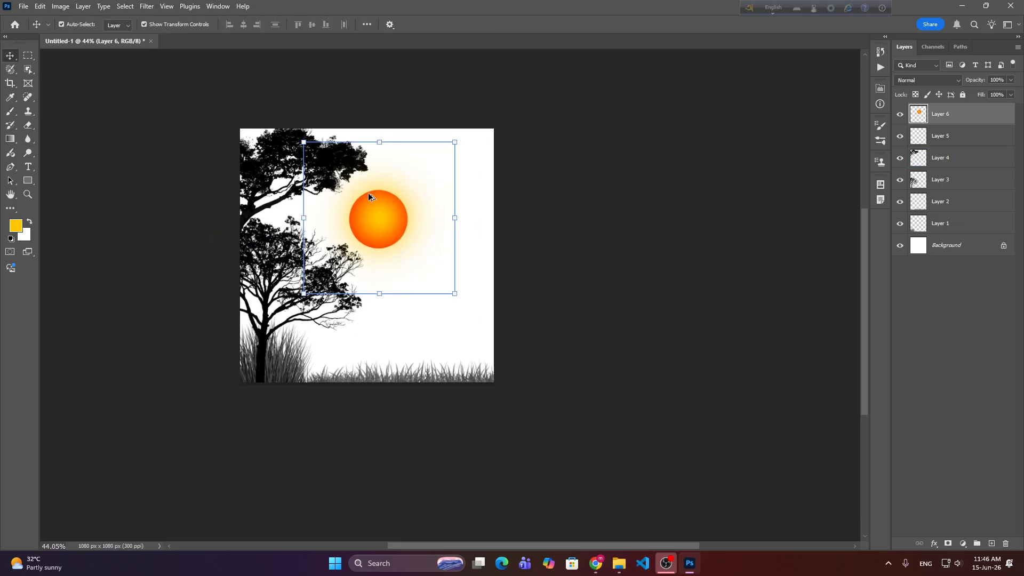
pyautogui.moveTo(384, 215); pyautogui.dragTo(313, 202)
pyautogui.moveTo(944, 114); pyautogui.dragTo(958, 235)
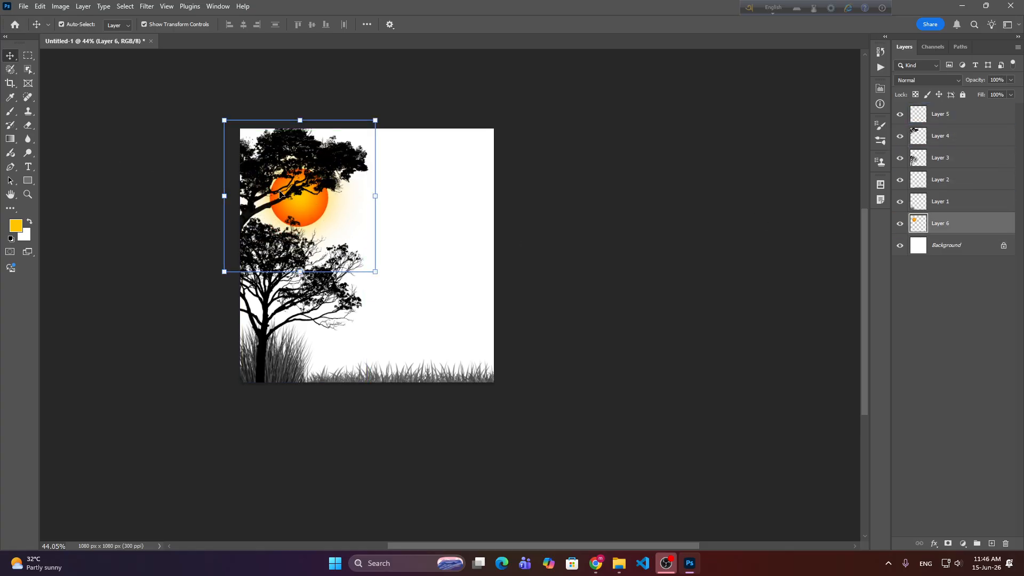
pyautogui.moveTo(320, 209)
pyautogui.mouseDown()
pyautogui.moveTo(308, 208)
pyautogui.moveTo(311, 303)
pyautogui.moveTo(315, 212)
pyautogui.mouseUp()
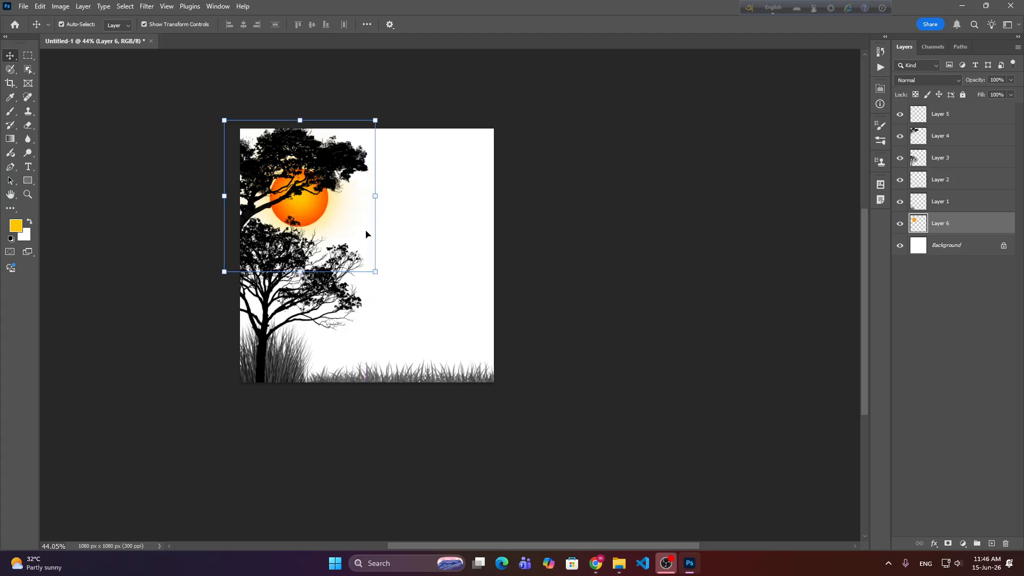
pyautogui.scroll(3, 351, 240)
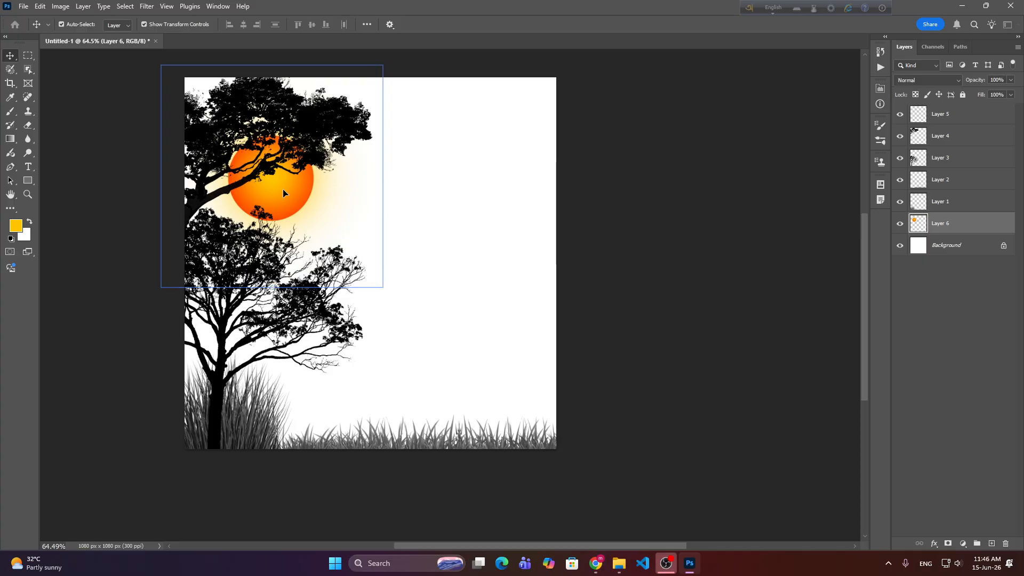
pyautogui.moveTo(283, 189)
pyautogui.mouseDown()
pyautogui.moveTo(457, 213)
pyautogui.moveTo(298, 194)
pyautogui.mouseUp()
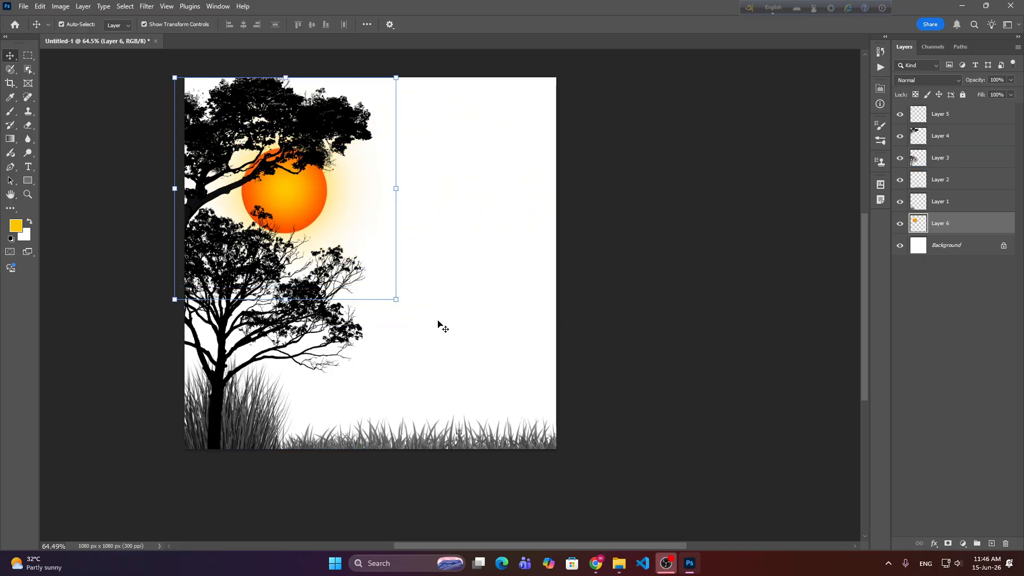
# Switch to Chrome, search Google for "brush king" in a new tab and open the BrushKing.eu site.
pyautogui.click(596, 563)
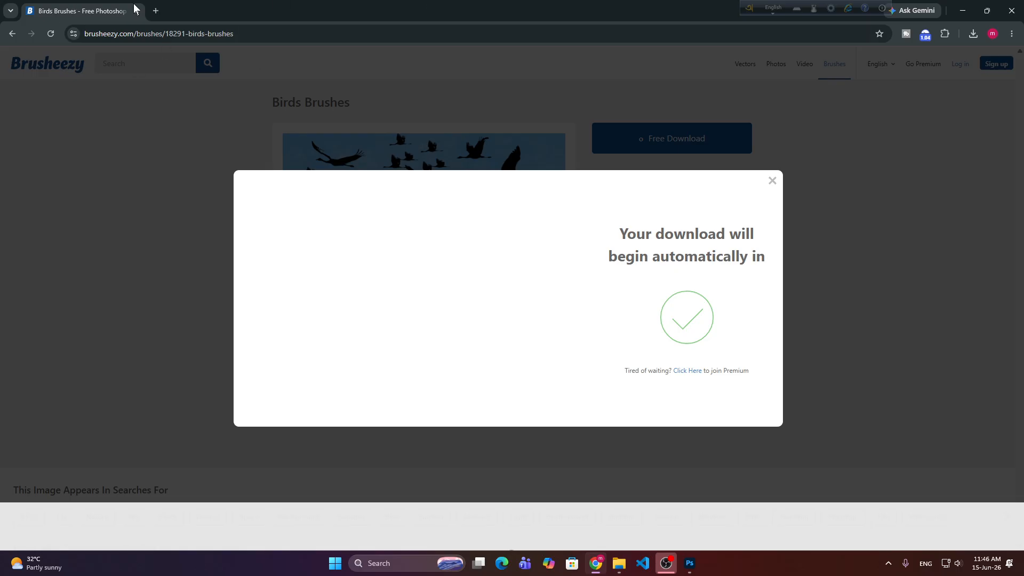
pyautogui.click(156, 11)
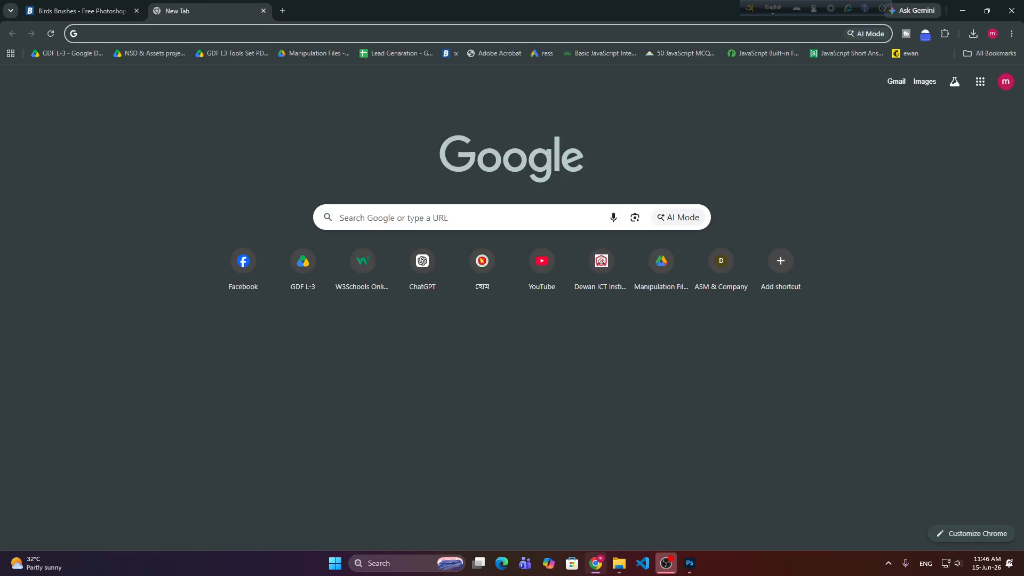
pyautogui.write('br')
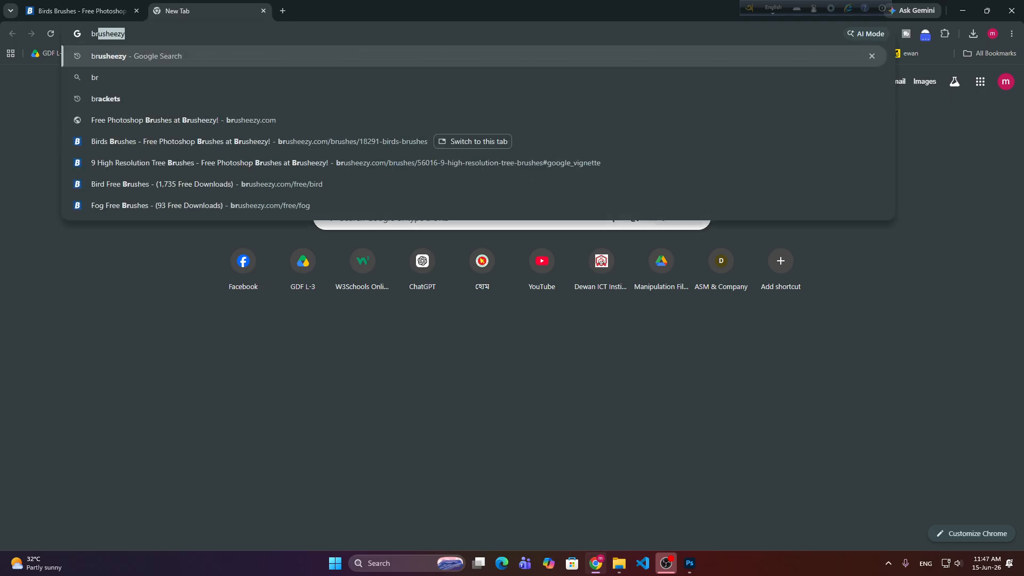
pyautogui.write('ush king')
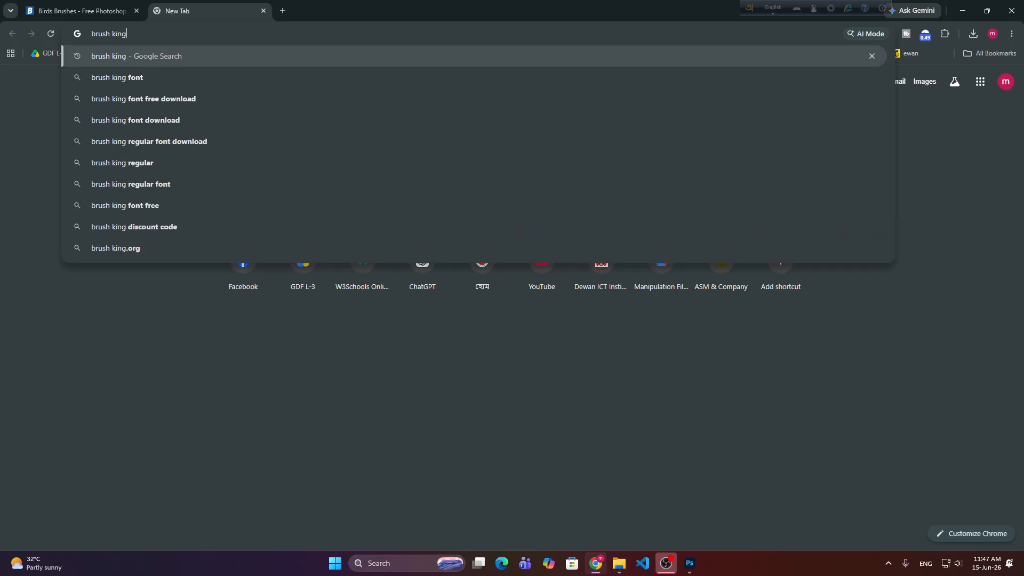
pyautogui.press('Return')
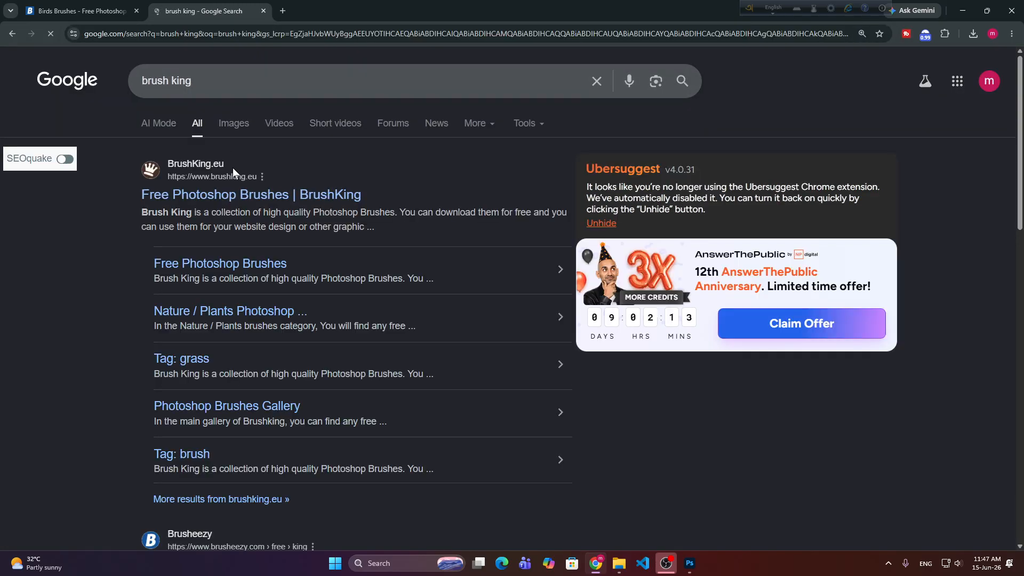
pyautogui.scroll(-4, 221, 202)
pyautogui.scroll(-2, 213, 201)
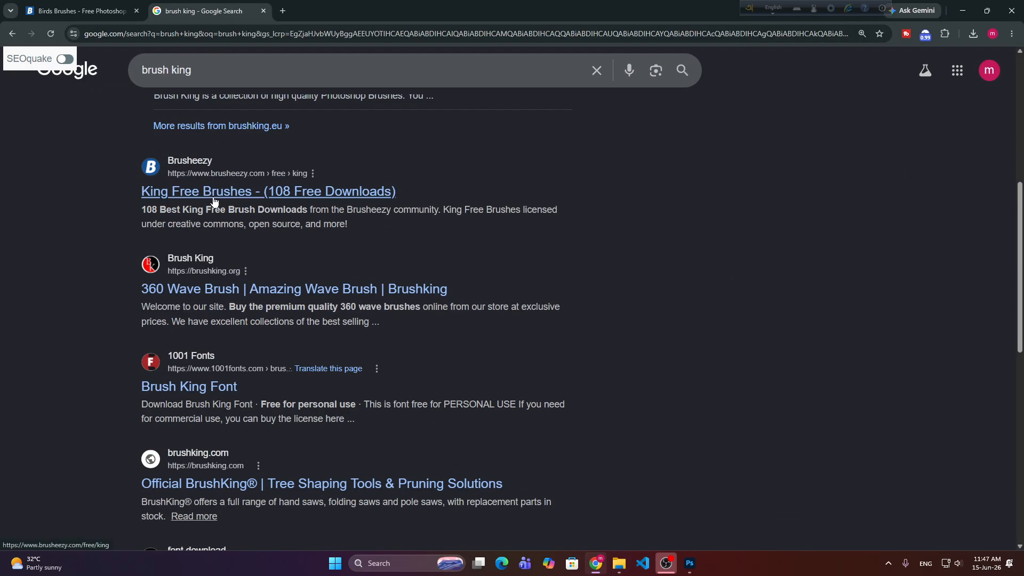
pyautogui.scroll(6, 216, 203)
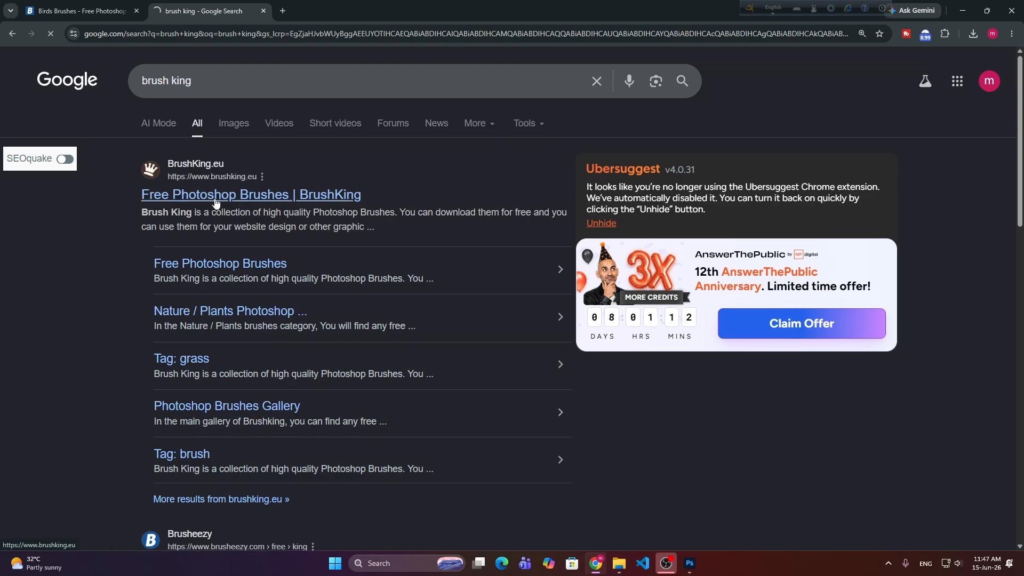
# Search BrushKing for "tree" brushes and look through the packs found.
pyautogui.scroll(-8, 384, 259)
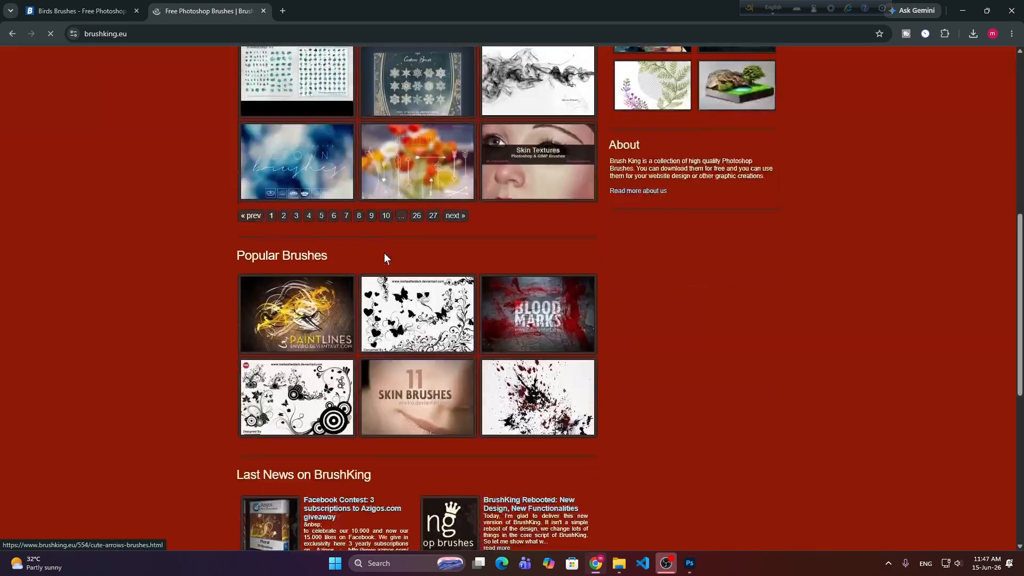
pyautogui.scroll(9, 384, 258)
pyautogui.click(694, 139)
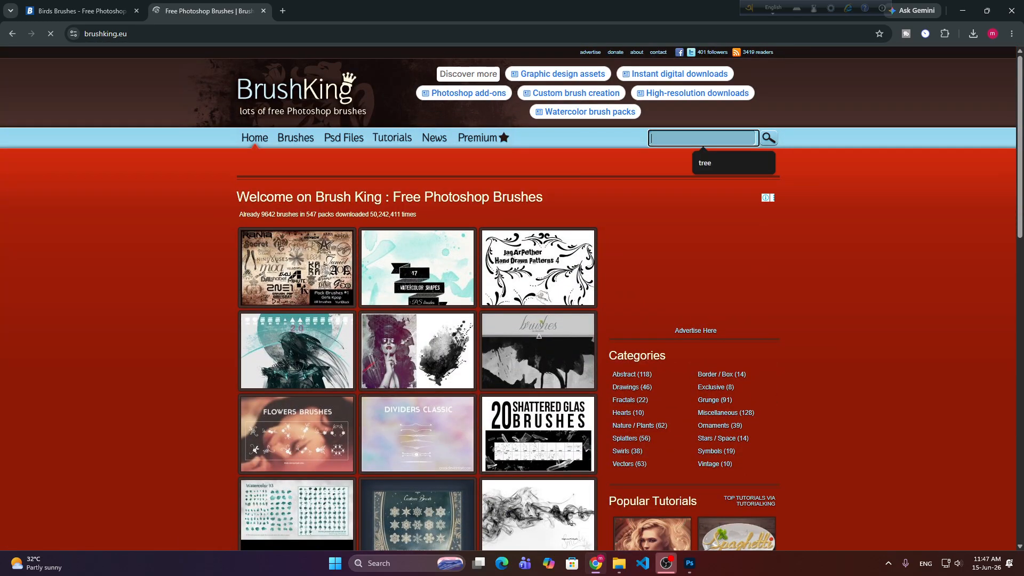
pyautogui.write('tree')
pyautogui.press('Return')
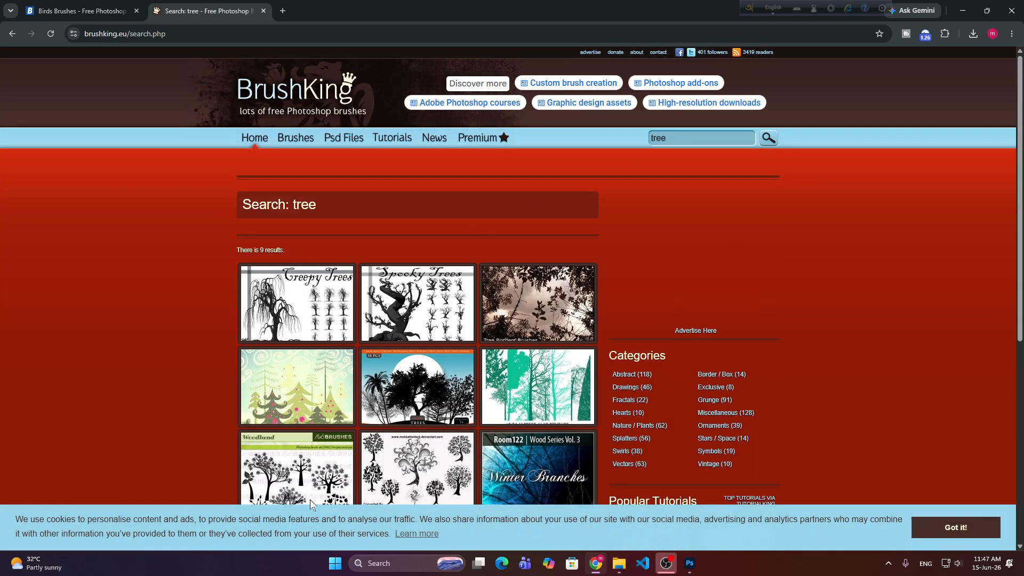
pyautogui.scroll(-6, 351, 394)
pyautogui.scroll(3, 385, 383)
pyautogui.scroll(3, 388, 383)
# Search BrushKing for "grass" and download The Grasslands brush pack to Downloads as 272-miscbrushes01.
pyautogui.moveTo(686, 138); pyautogui.dragTo(513, 149)
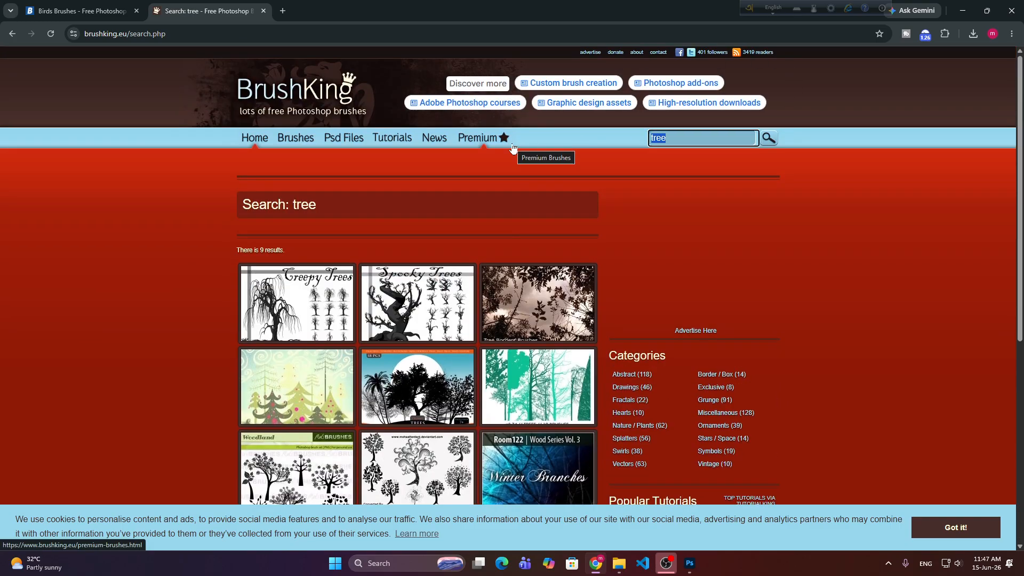
pyautogui.press('BackSpace')
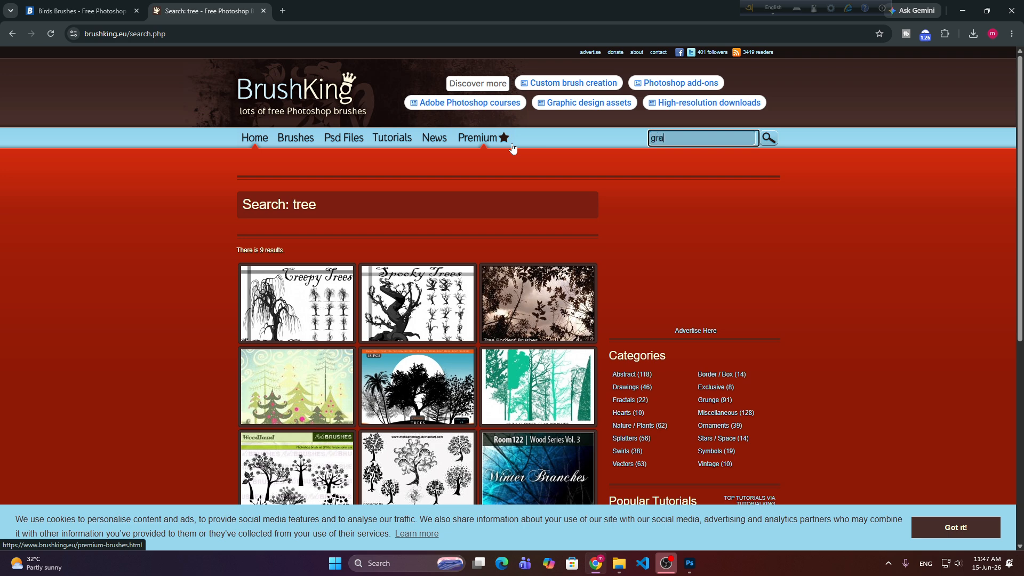
pyautogui.press('Return')
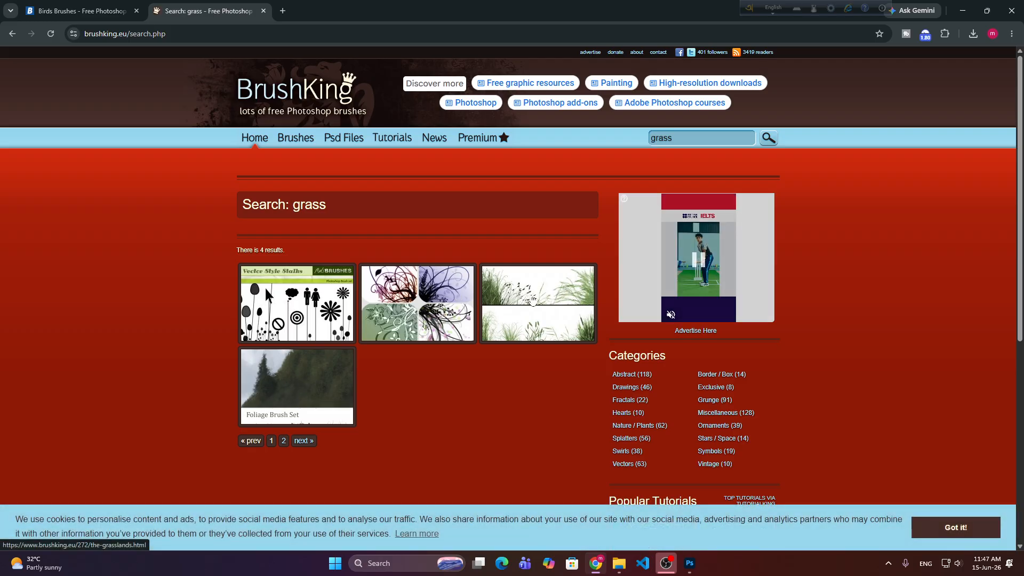
pyautogui.moveTo(542, 292)
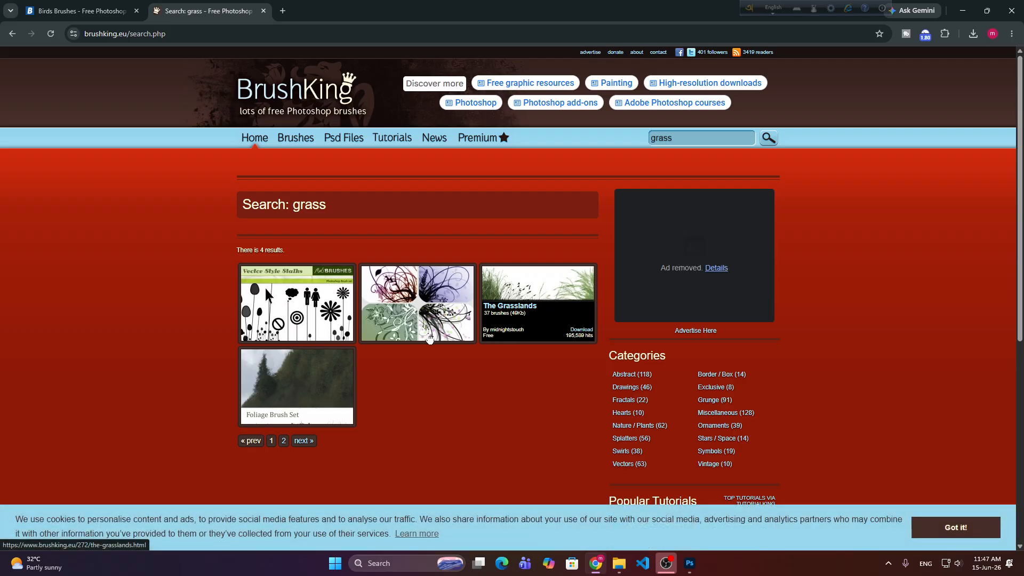
pyautogui.click(546, 288)
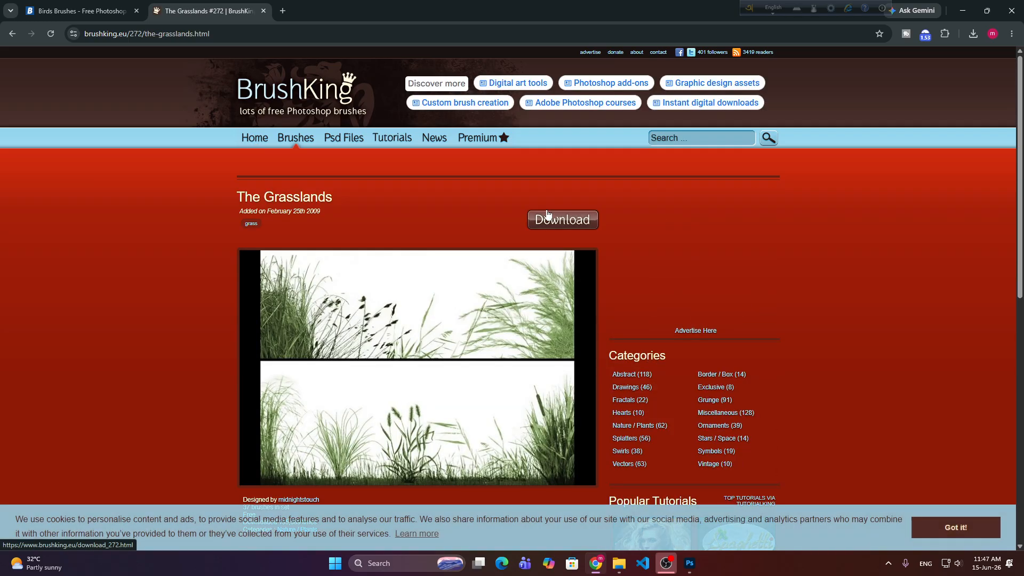
pyautogui.click(548, 216)
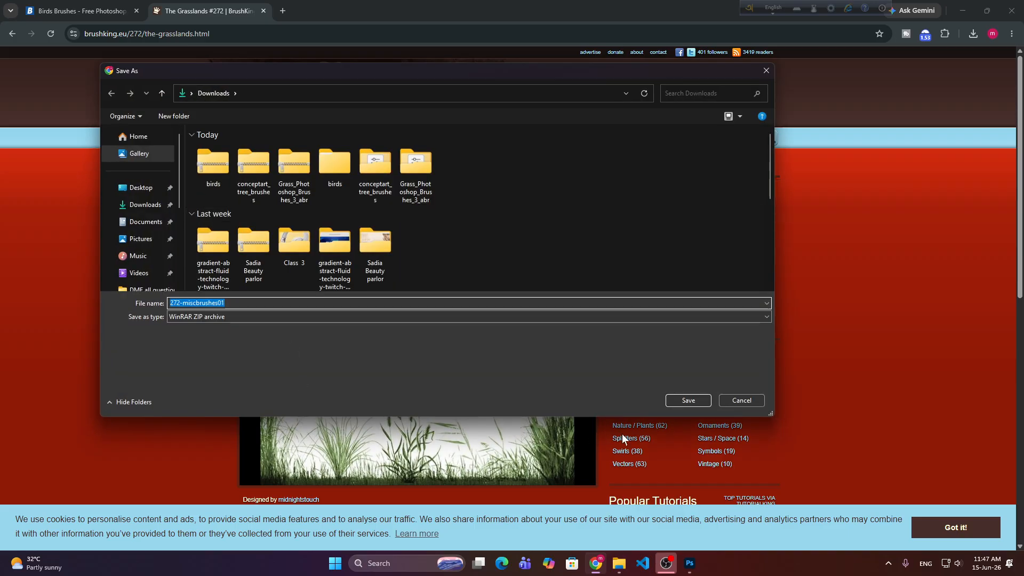
pyautogui.click(688, 401)
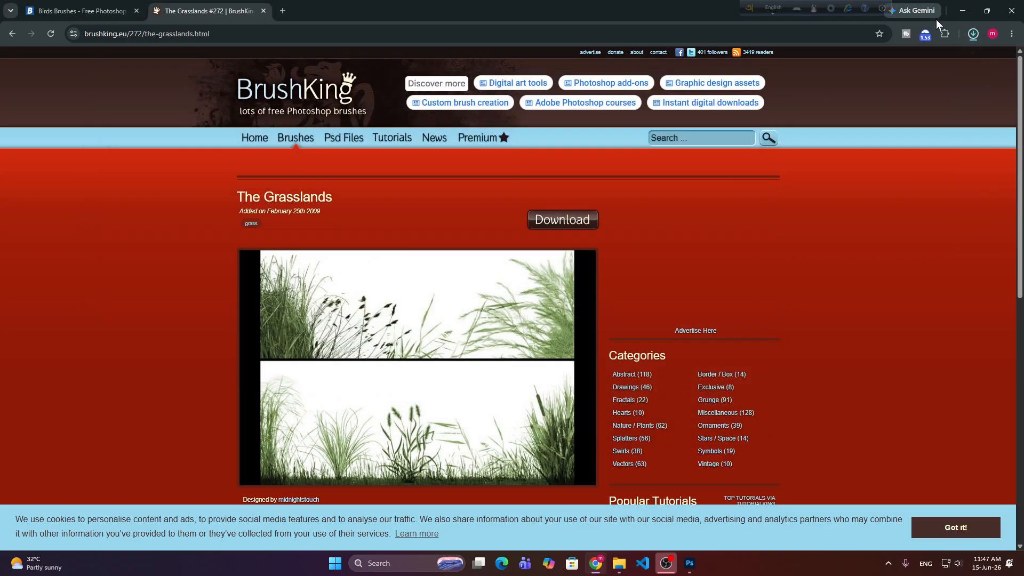
# Extract the 272-miscbrushes01 archive in the Downloads folder and load its miscbrushes01 ABR file into Photoshop.
pyautogui.click(946, 59)
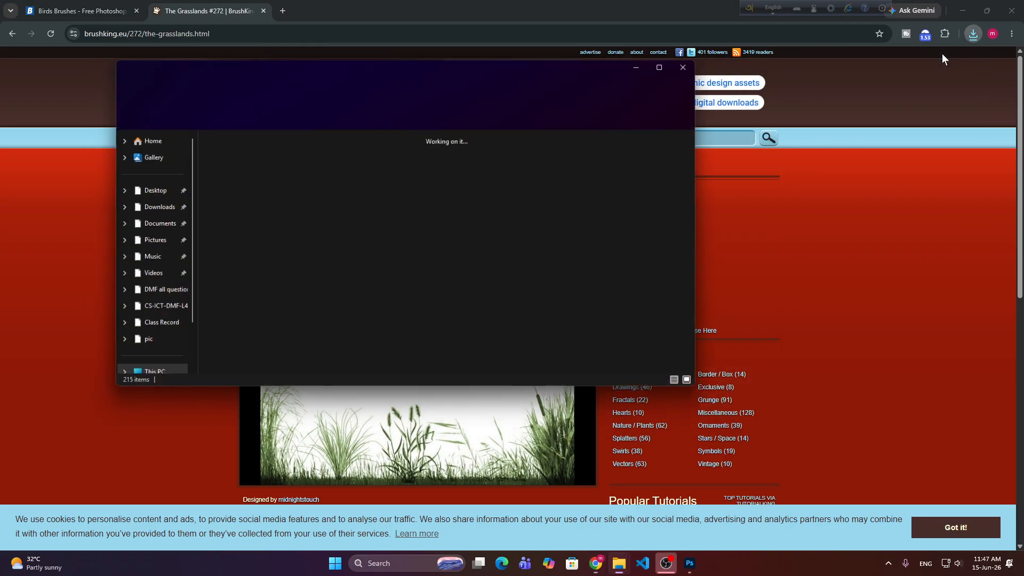
pyautogui.rightClick(147, 153)
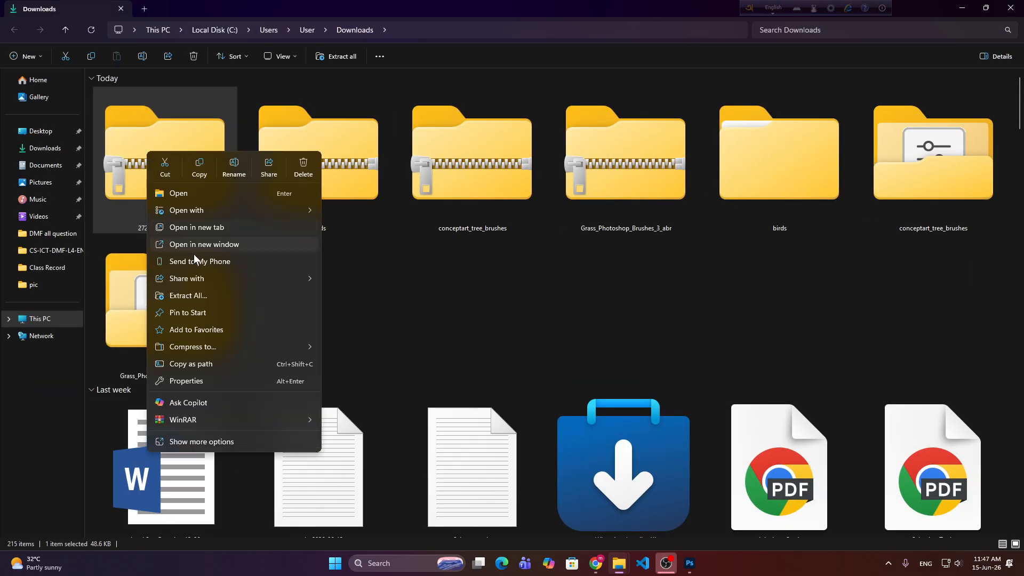
pyautogui.click(204, 294)
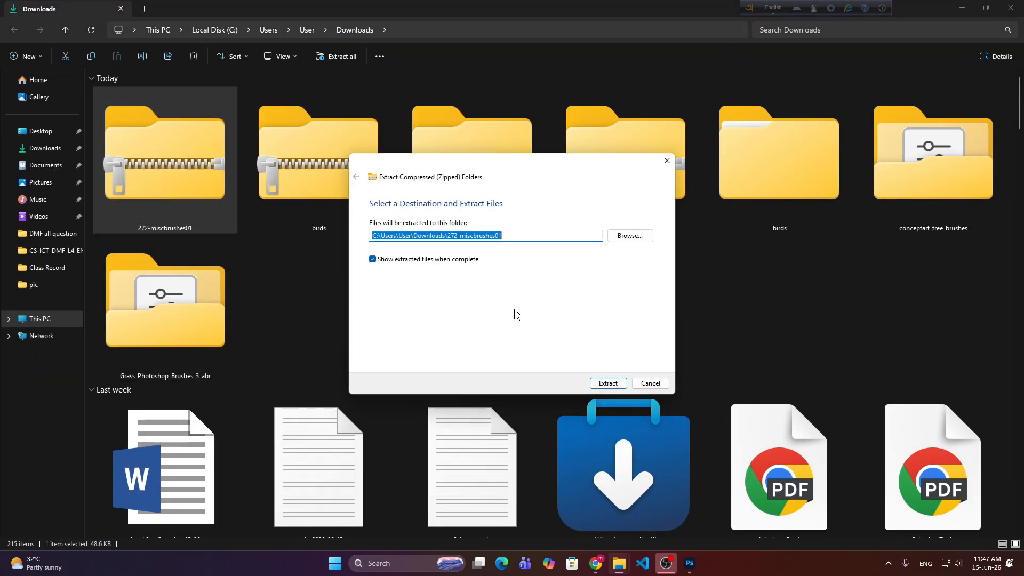
pyautogui.click(614, 389)
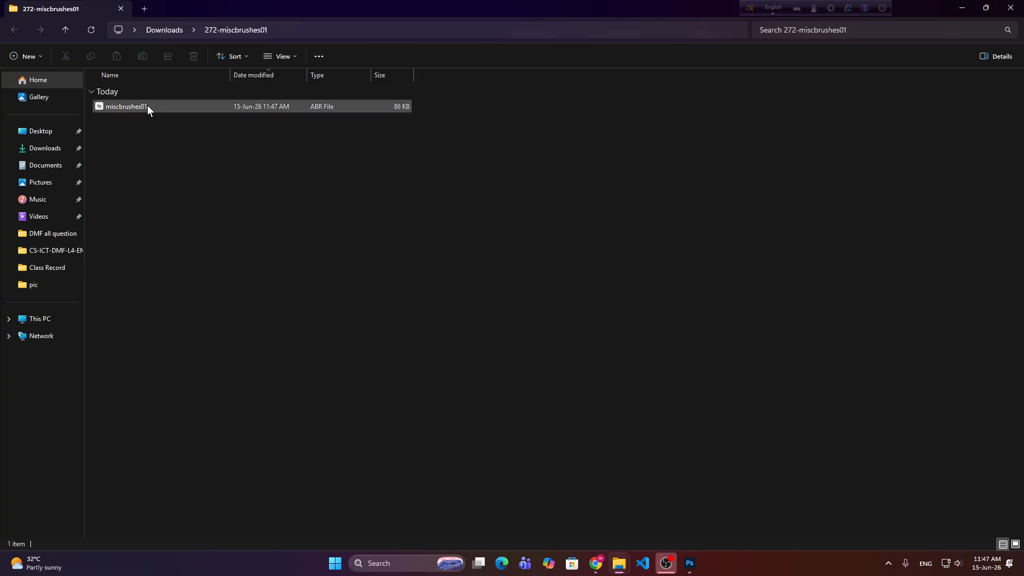
pyautogui.doubleClick(130, 105)
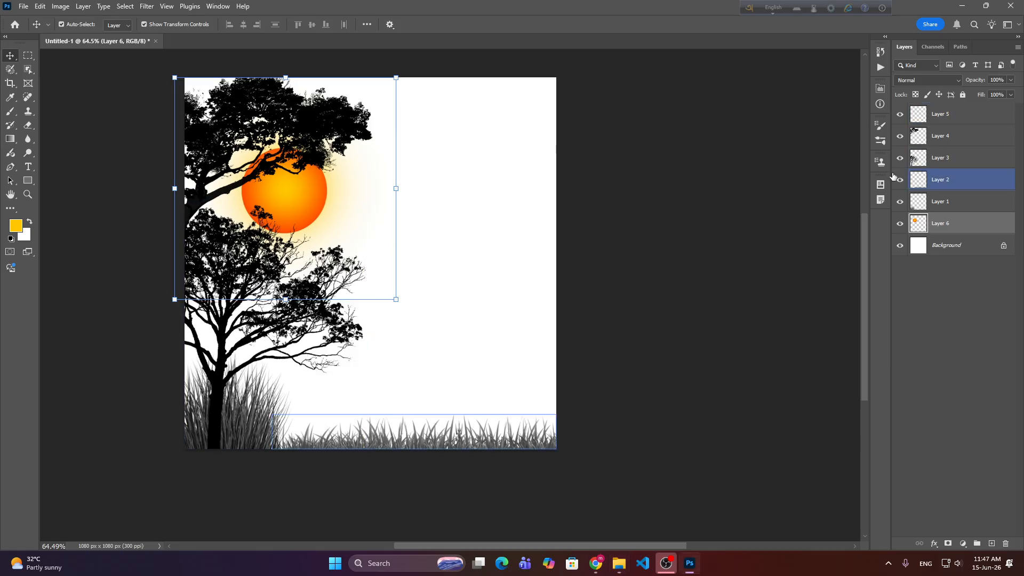
# Activate the Brush tool and look through the tips in the brush settings for the newly loaded brushes.
pyautogui.press('F5')
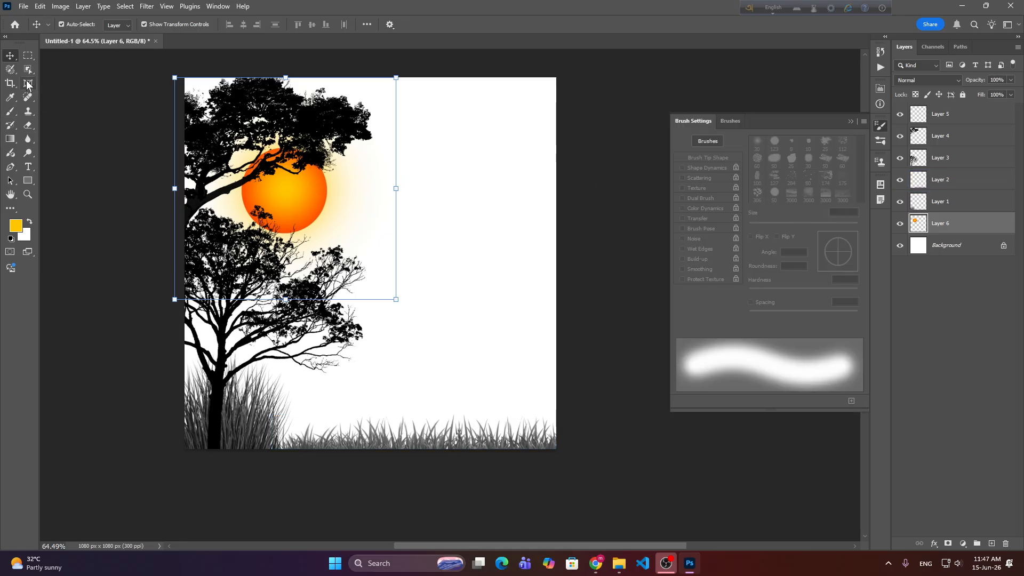
pyautogui.click(10, 112)
pyautogui.scroll(-5, 803, 181)
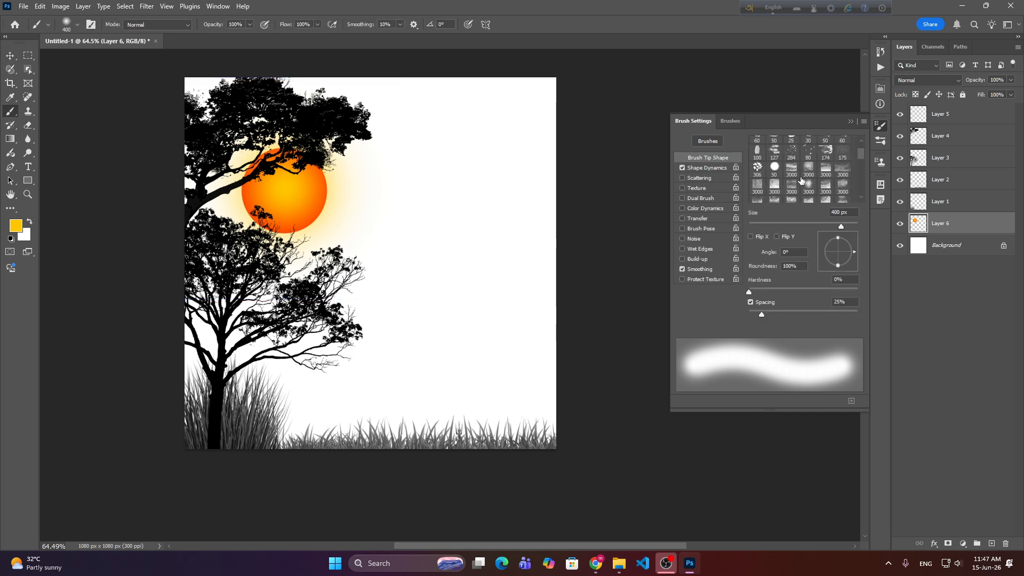
pyautogui.scroll(-6, 803, 181)
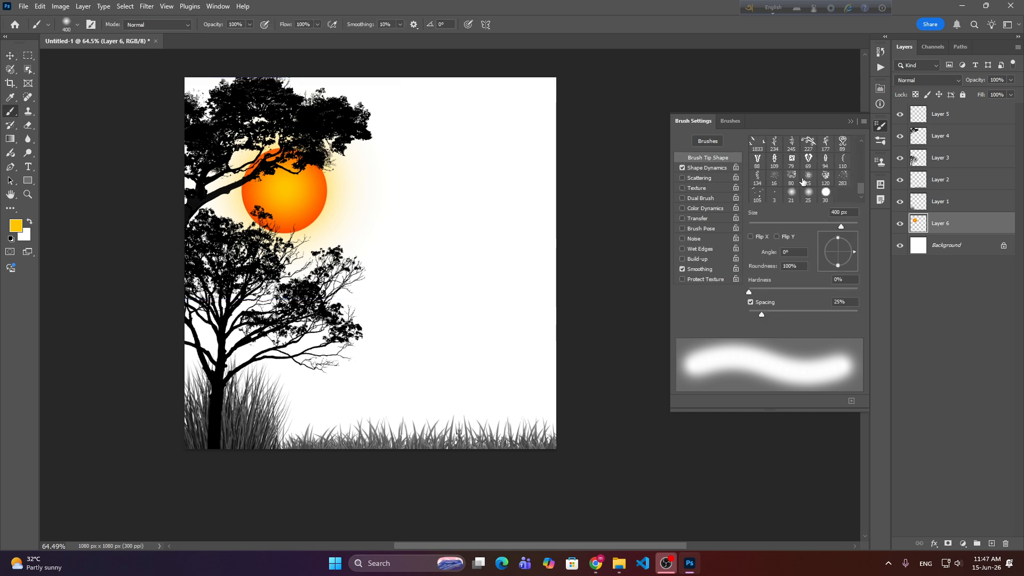
pyautogui.scroll(5, 804, 183)
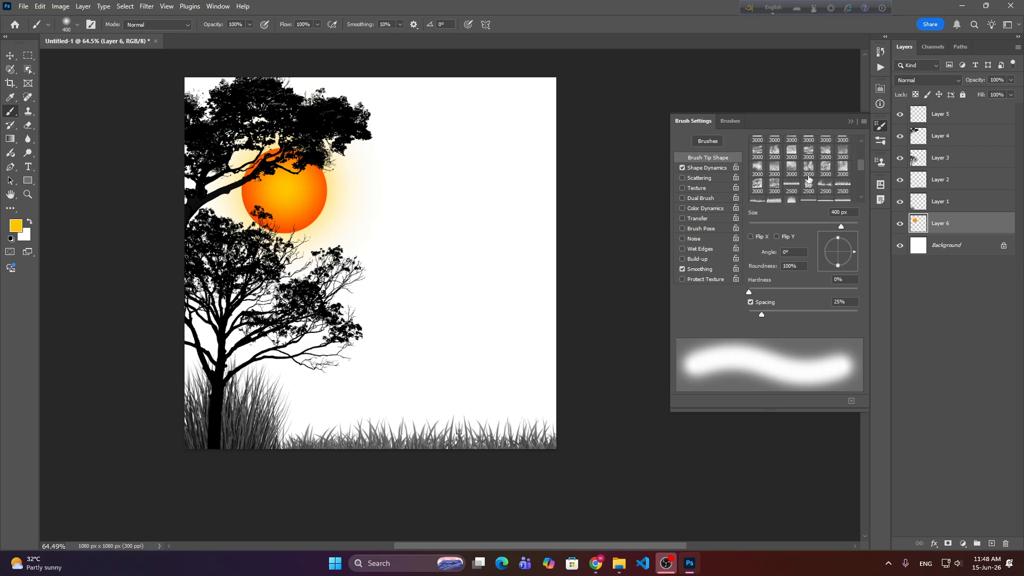
pyautogui.scroll(2, 809, 178)
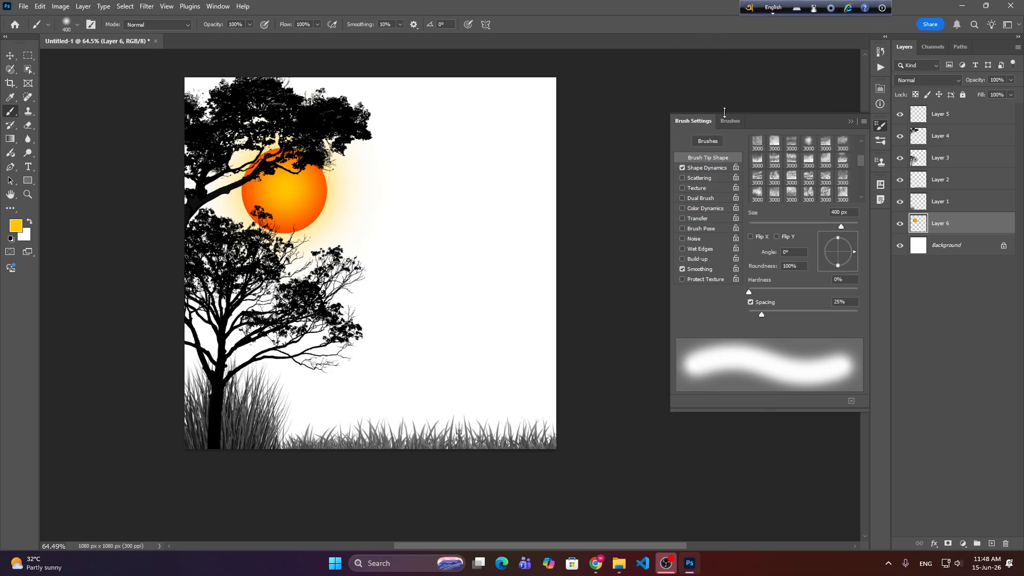
# Expand the miscbrushes010 brush group and try out its sampled brushes to examine their tip shapes.
pyautogui.click(739, 121)
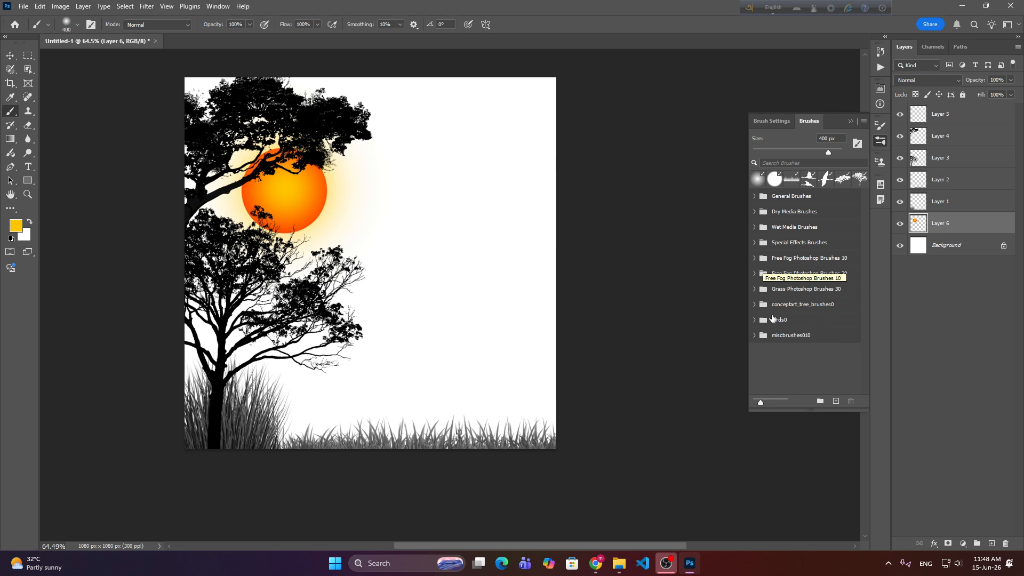
pyautogui.scroll(-1, 783, 324)
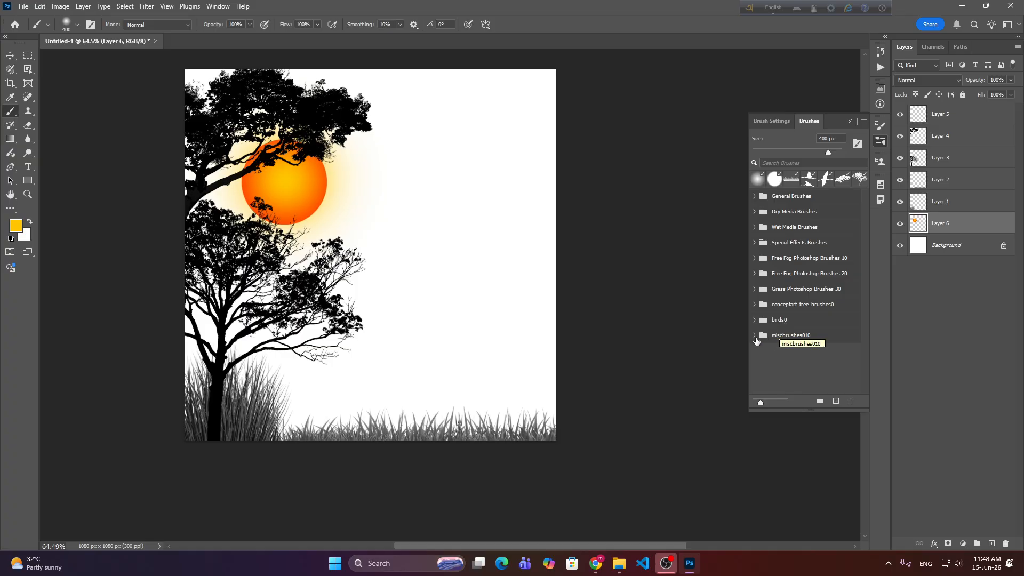
pyautogui.click(754, 335)
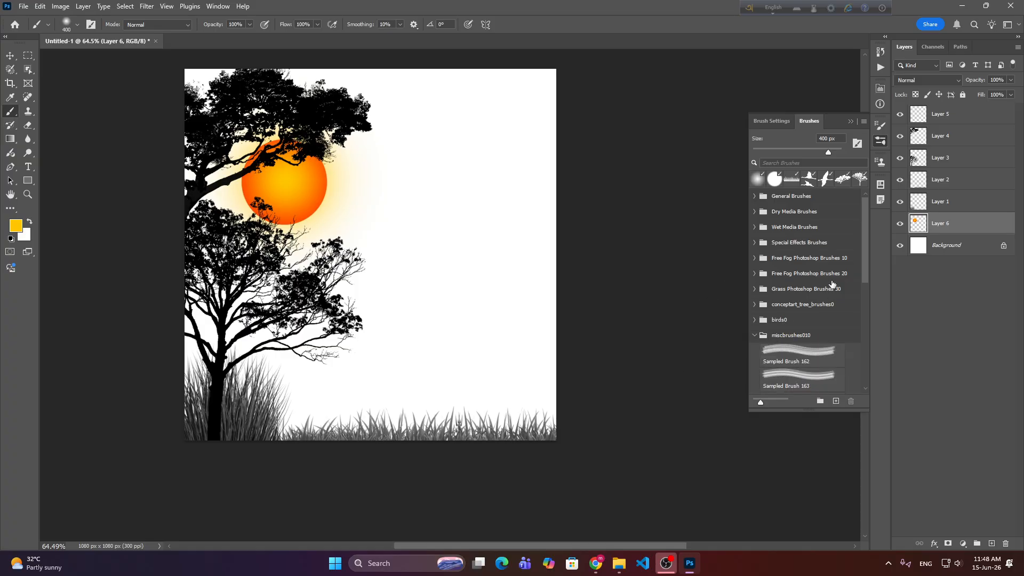
pyautogui.scroll(-5, 821, 267)
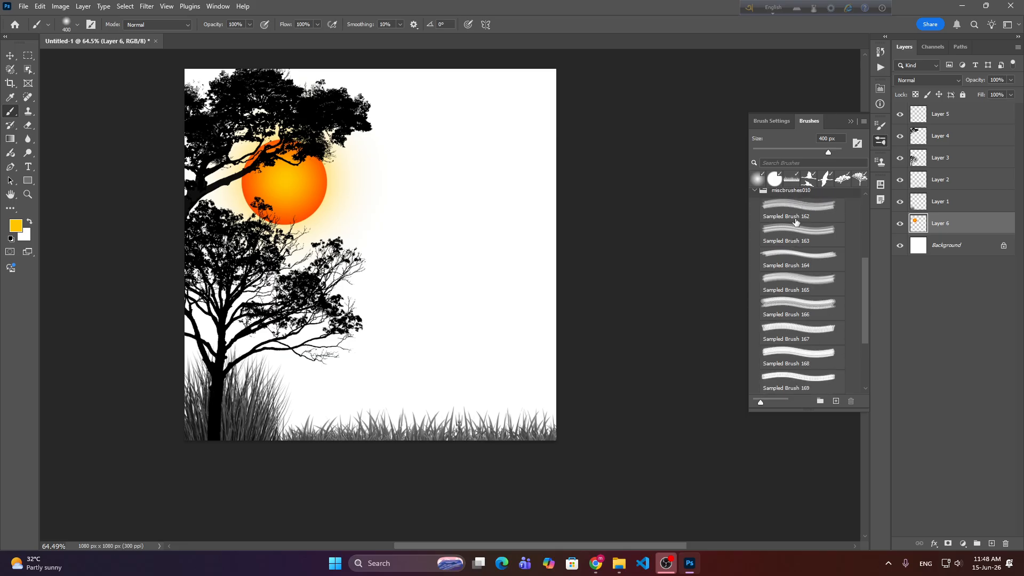
pyautogui.click(796, 222)
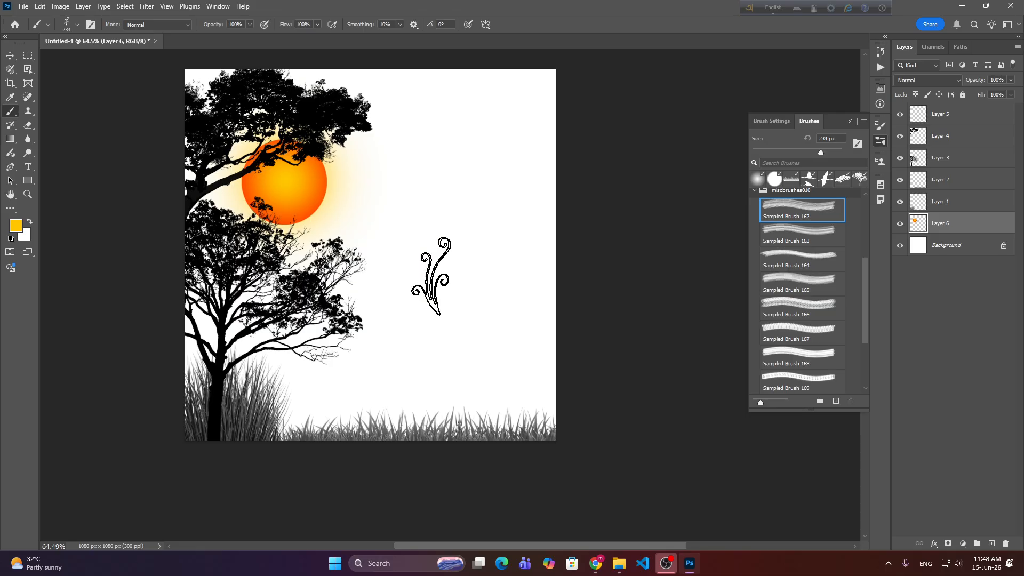
pyautogui.click(788, 240)
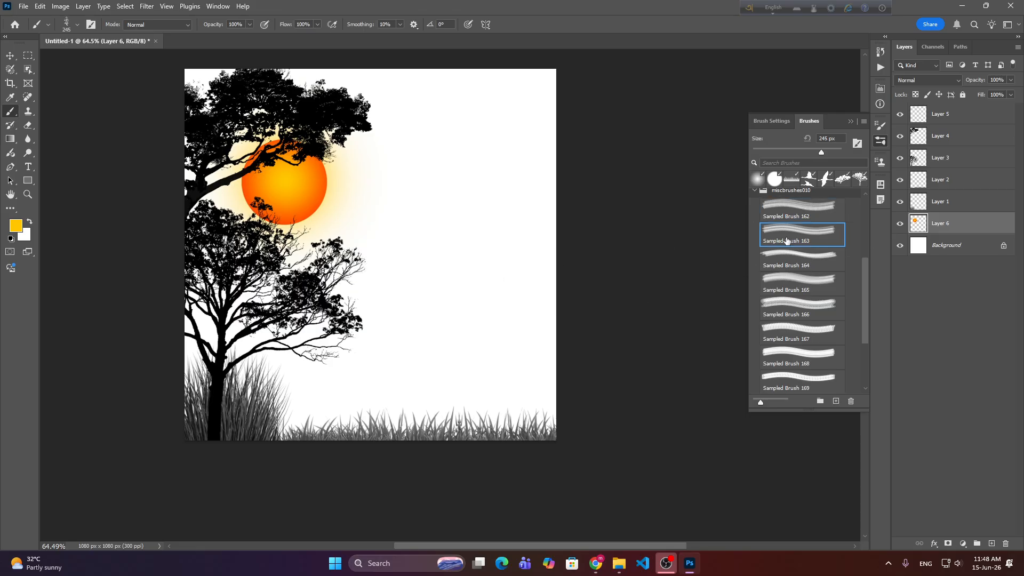
pyautogui.click(800, 262)
pyautogui.click(822, 292)
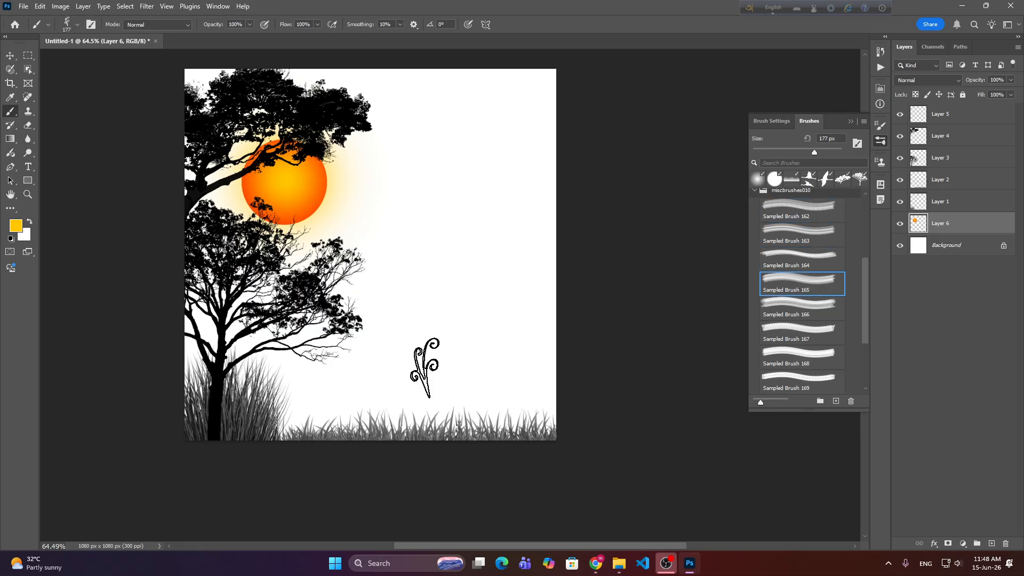
pyautogui.click(797, 318)
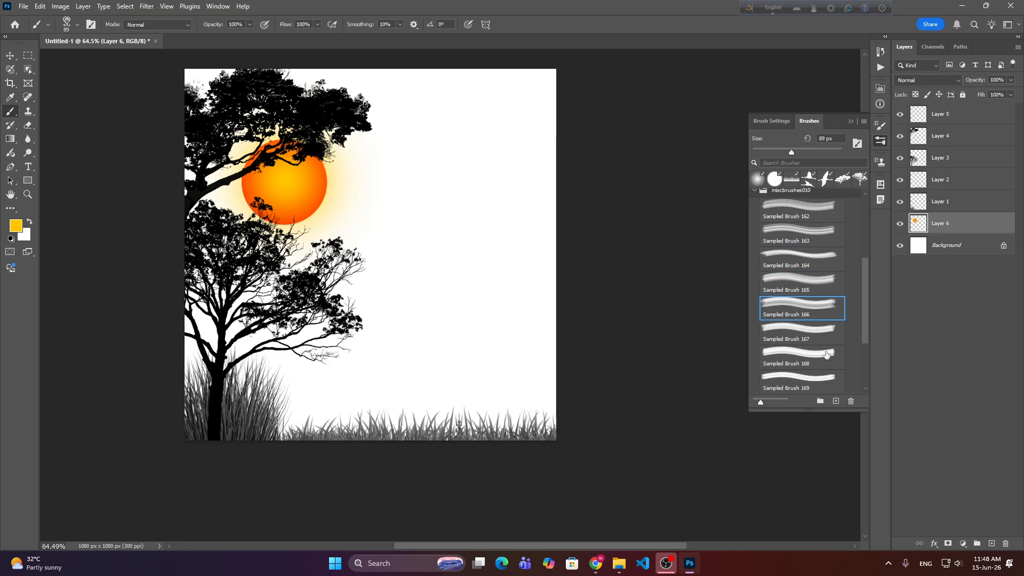
pyautogui.click(796, 330)
pyautogui.scroll(-2, 822, 357)
pyautogui.click(776, 325)
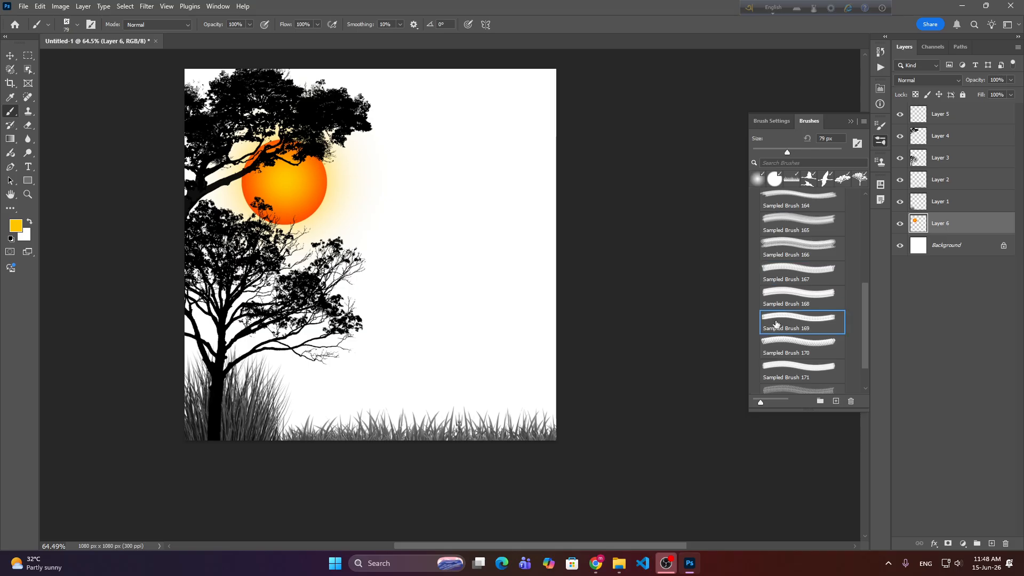
pyautogui.click(806, 348)
pyautogui.scroll(-3, 543, 353)
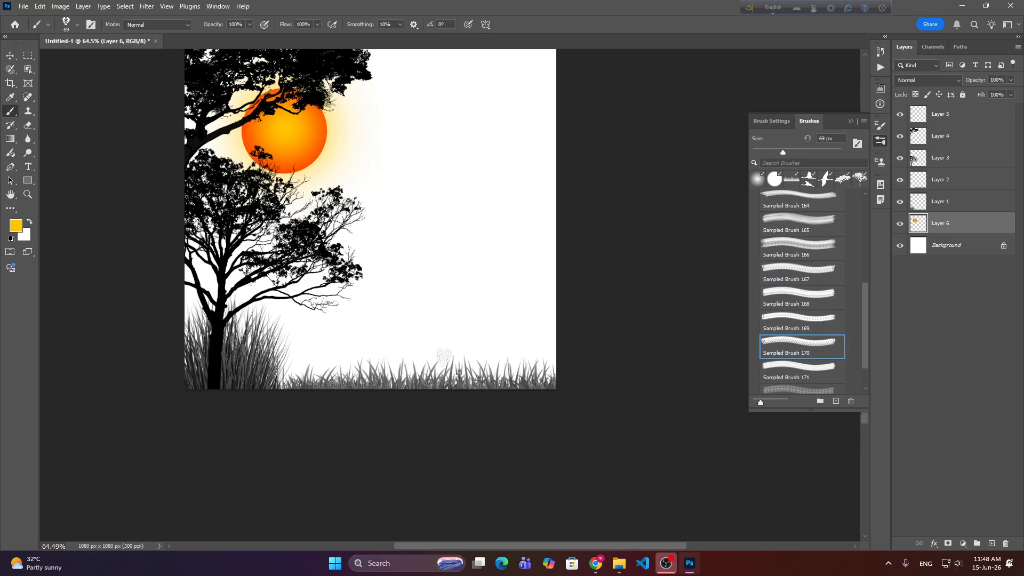
pyautogui.scroll(-2, 810, 279)
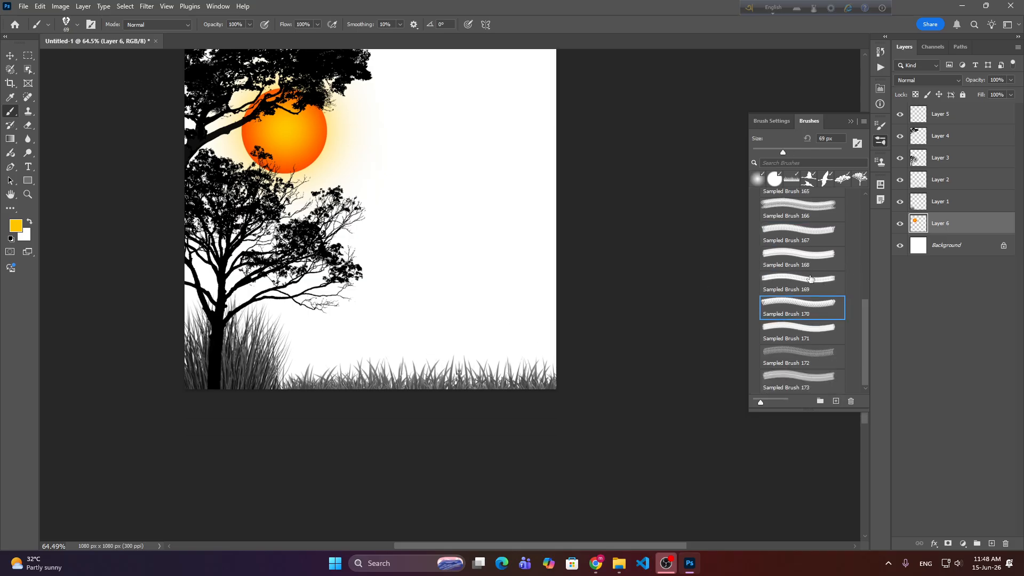
pyautogui.click(799, 377)
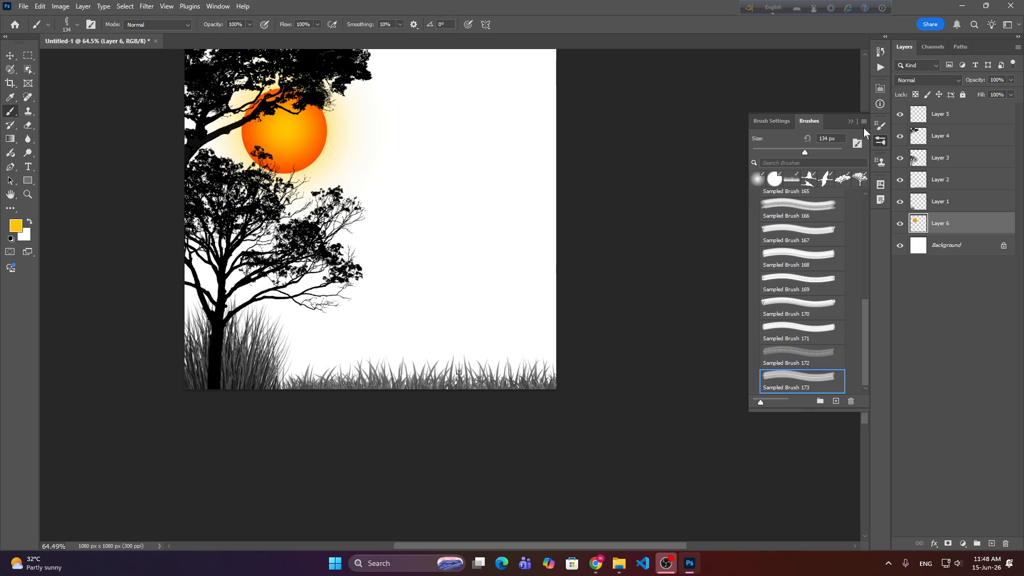
# Delete the miscbrushes010 group together with its brushes.
pyautogui.scroll(8, 822, 241)
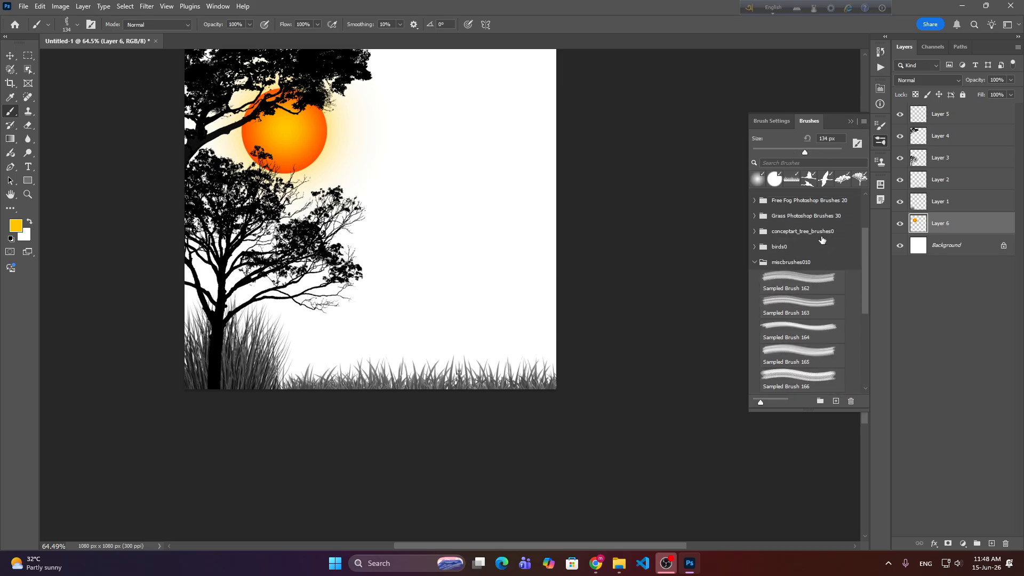
pyautogui.click(802, 262)
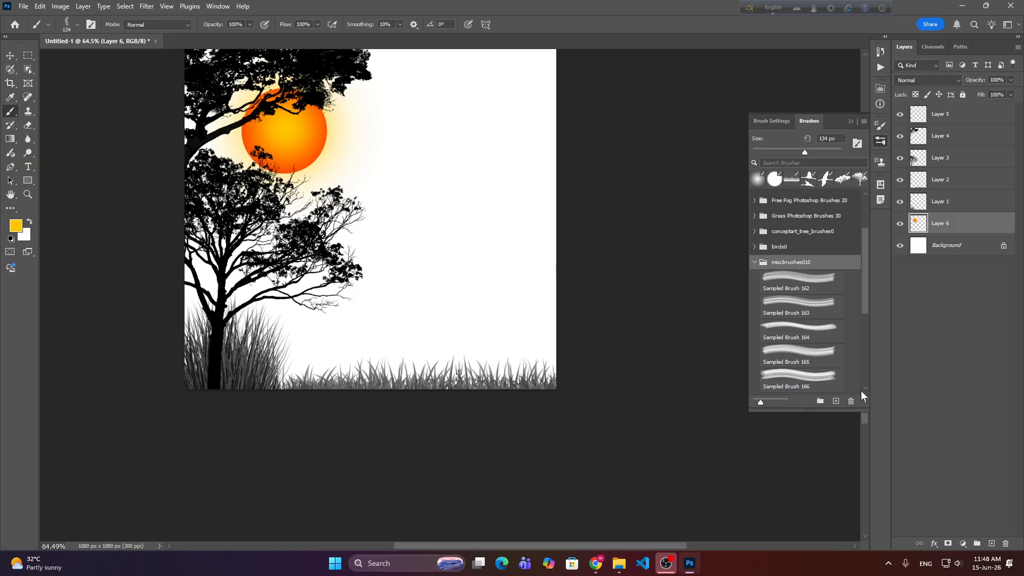
pyautogui.click(852, 402)
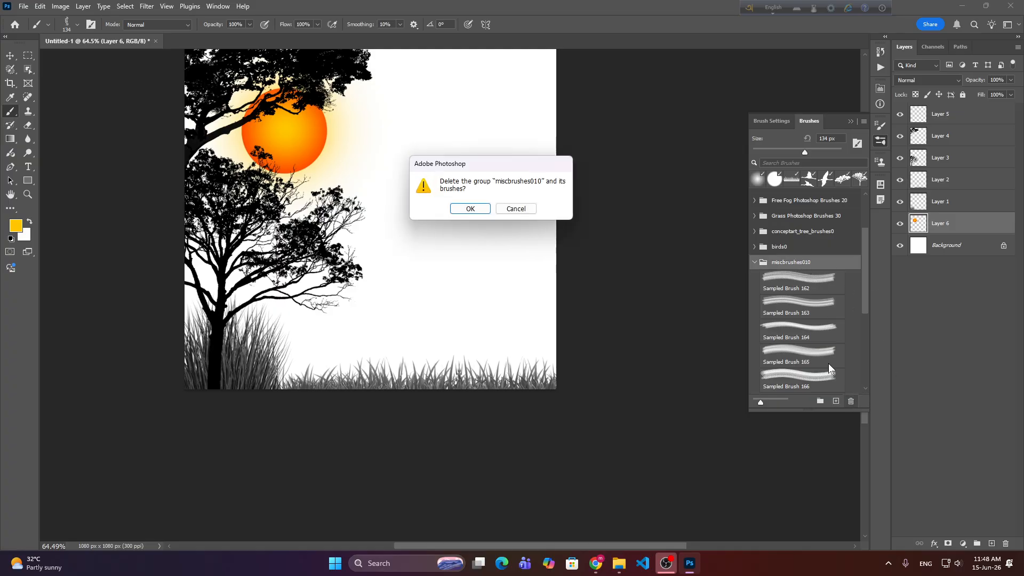
pyautogui.click(482, 209)
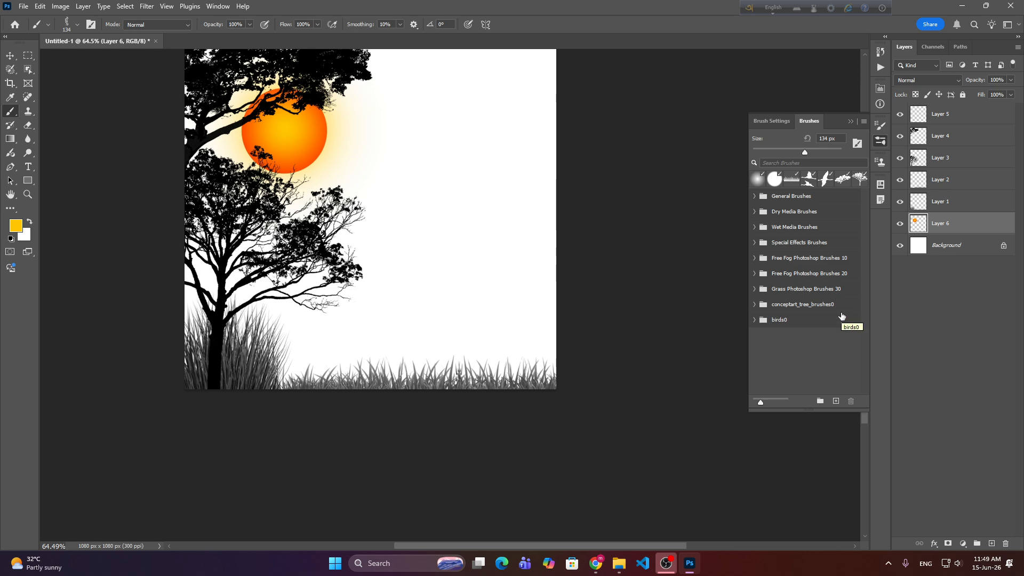
# Select the glowing sun with the Move tool and delete its layer.
pyautogui.scroll(4, 507, 309)
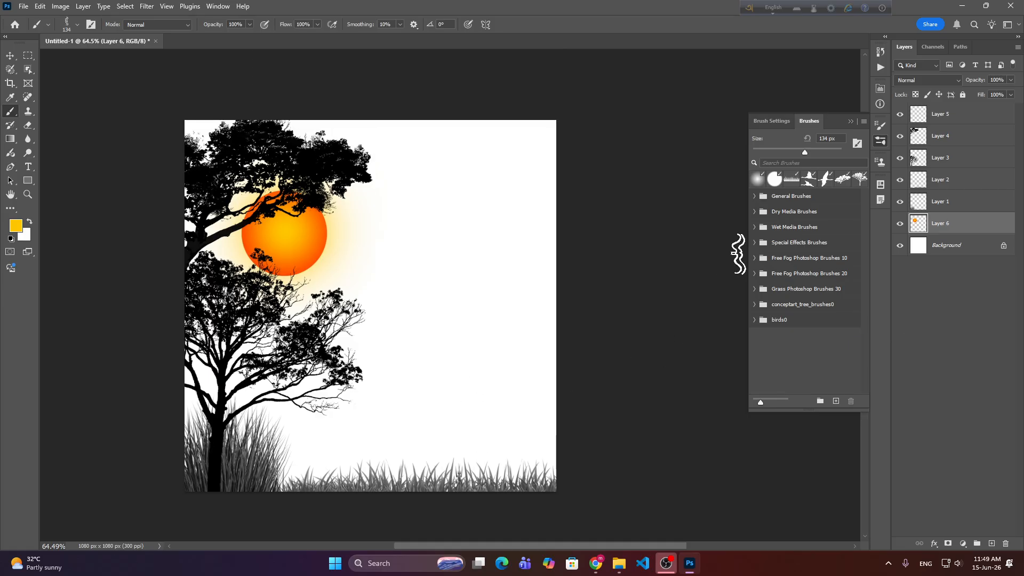
pyautogui.click(10, 55)
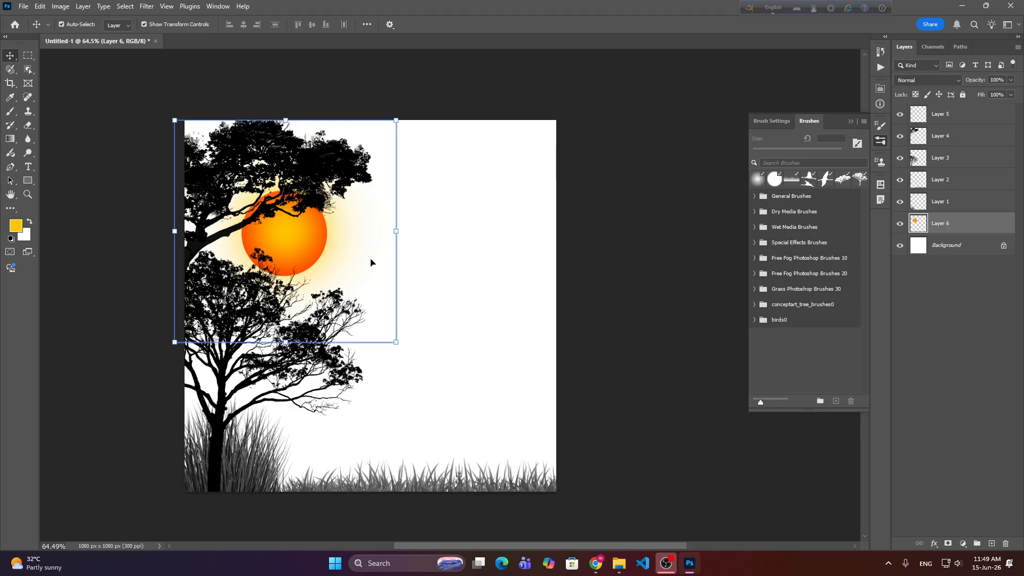
pyautogui.moveTo(306, 228); pyautogui.dragTo(402, 231)
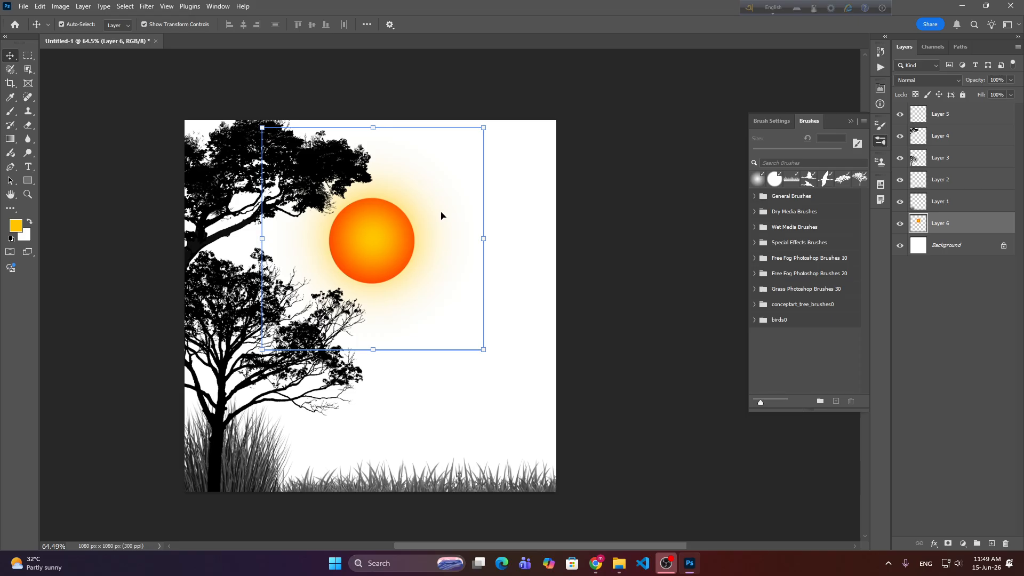
pyautogui.moveTo(395, 264); pyautogui.dragTo(426, 271)
pyautogui.press('Delete')
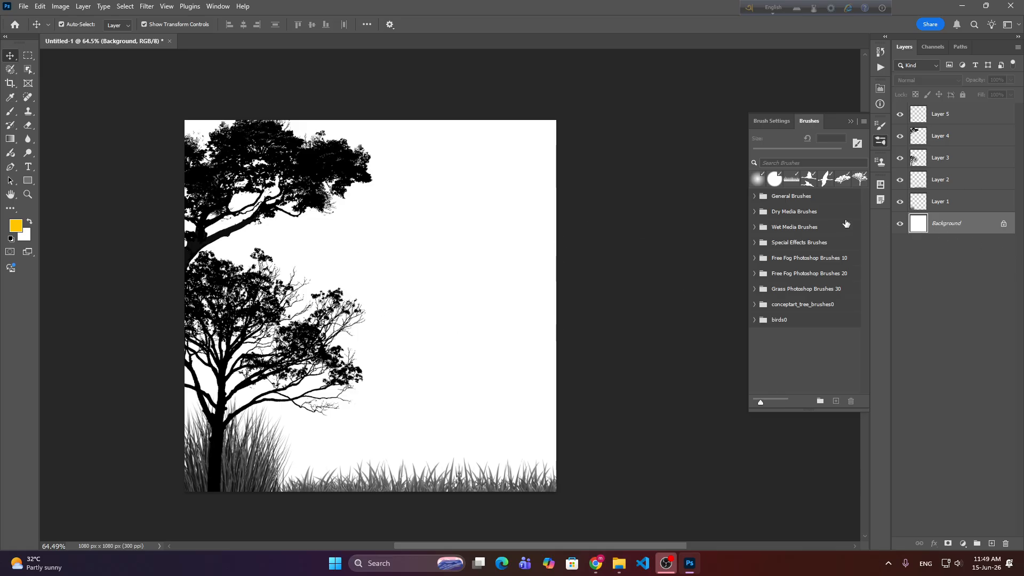
# Set the background colour to dark blue 213a6d and fill the Background layer with it.
pyautogui.click(24, 236)
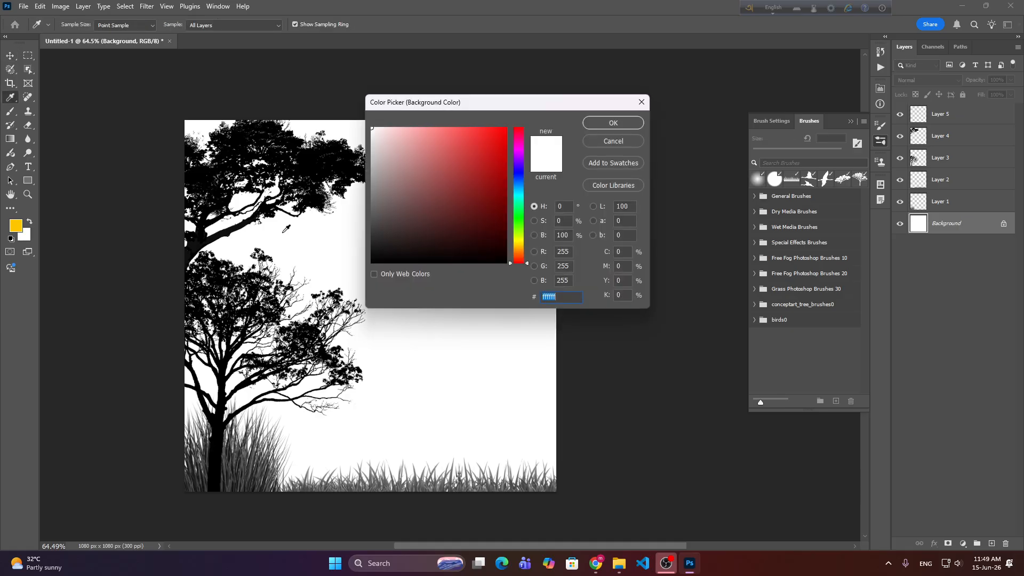
pyautogui.moveTo(517, 172)
pyautogui.mouseDown()
pyautogui.moveTo(520, 184)
pyautogui.moveTo(523, 164)
pyautogui.moveTo(524, 181)
pyautogui.moveTo(430, 209)
pyautogui.moveTo(439, 198)
pyautogui.moveTo(466, 204)
pyautogui.mouseUp()
pyautogui.click(612, 123)
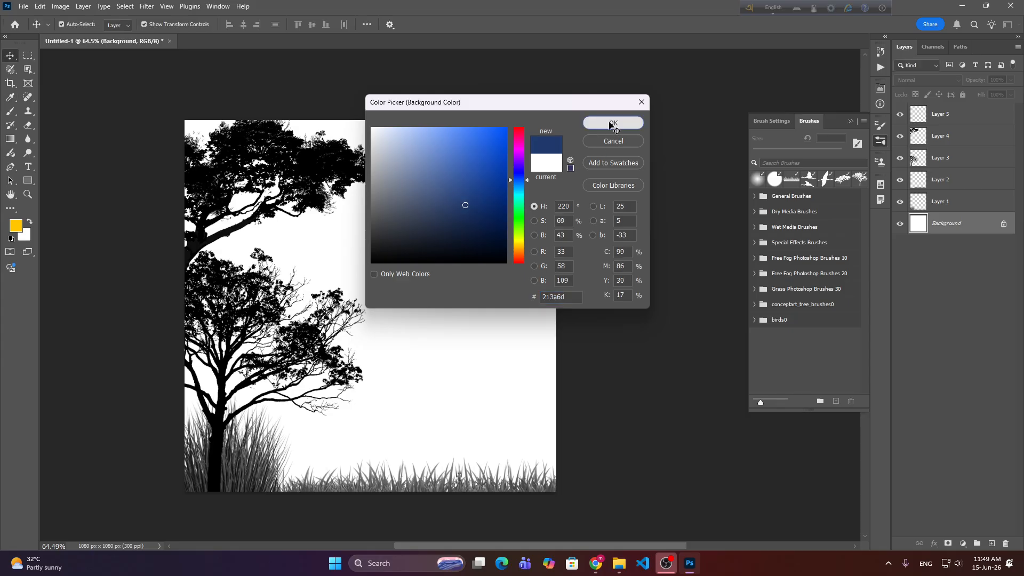
pyautogui.hotkey('ctrl', 'BackSpace')
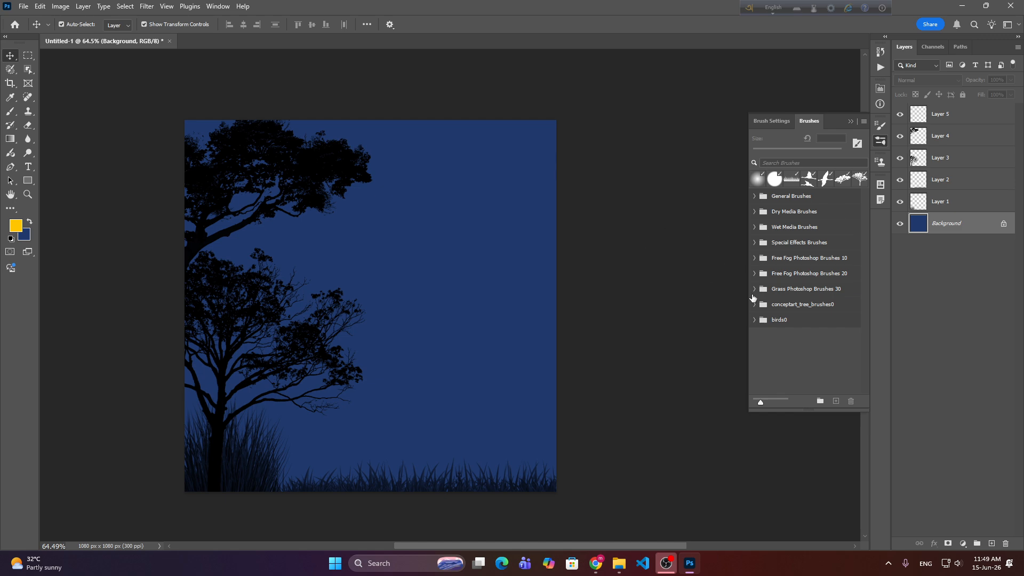
# Add a new layer above Layer 5 and set the foreground colour to white (ffffff).
pyautogui.scroll(3, 350, 217)
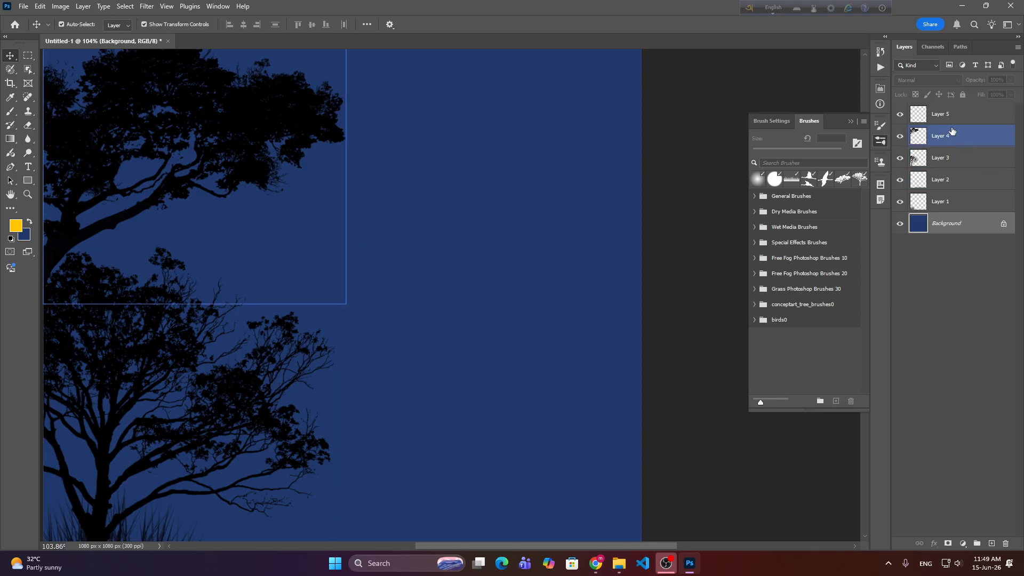
pyautogui.click(960, 114)
pyautogui.click(990, 544)
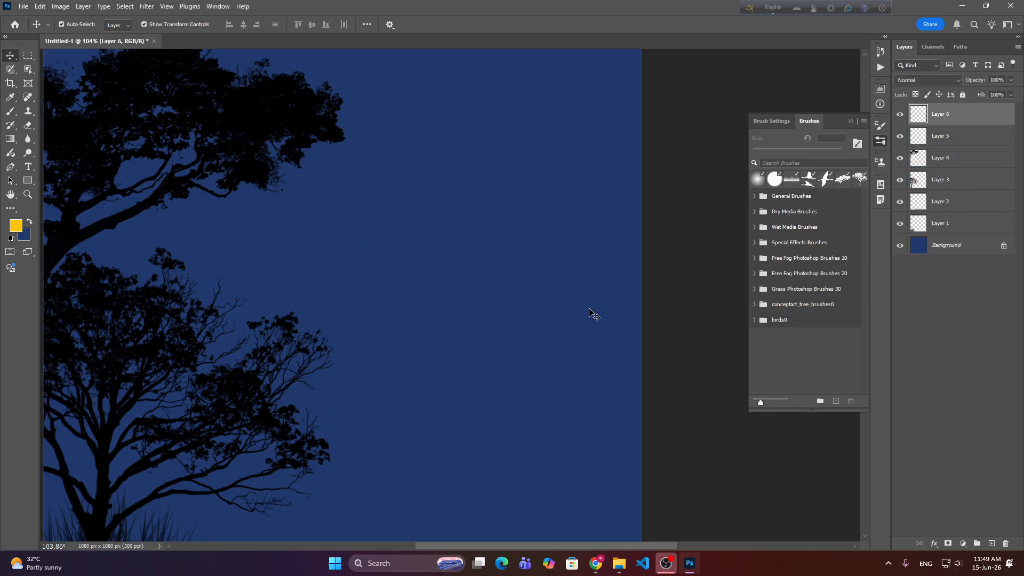
pyautogui.click(15, 225)
pyautogui.moveTo(405, 165); pyautogui.dragTo(357, 113)
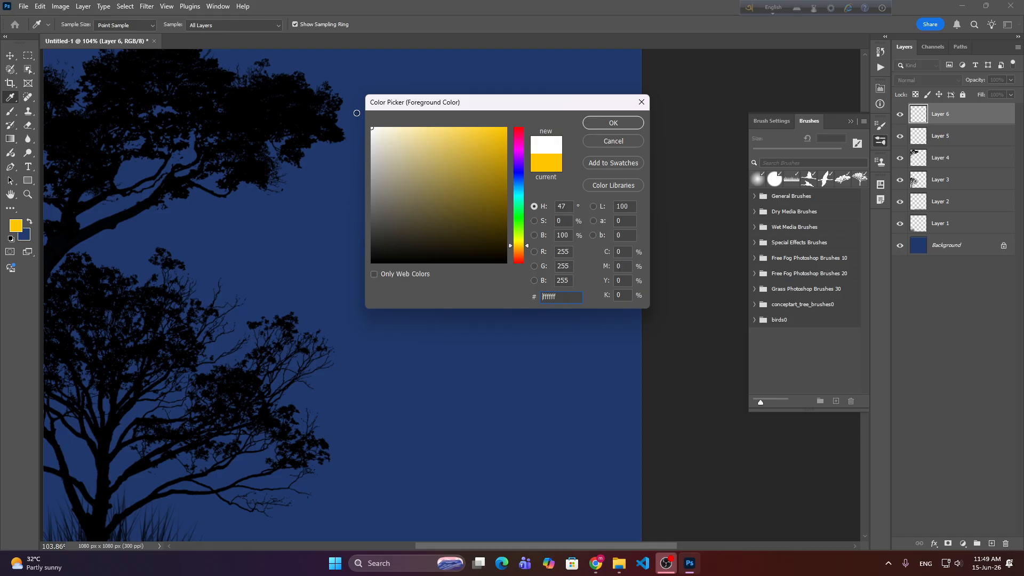
pyautogui.click(602, 122)
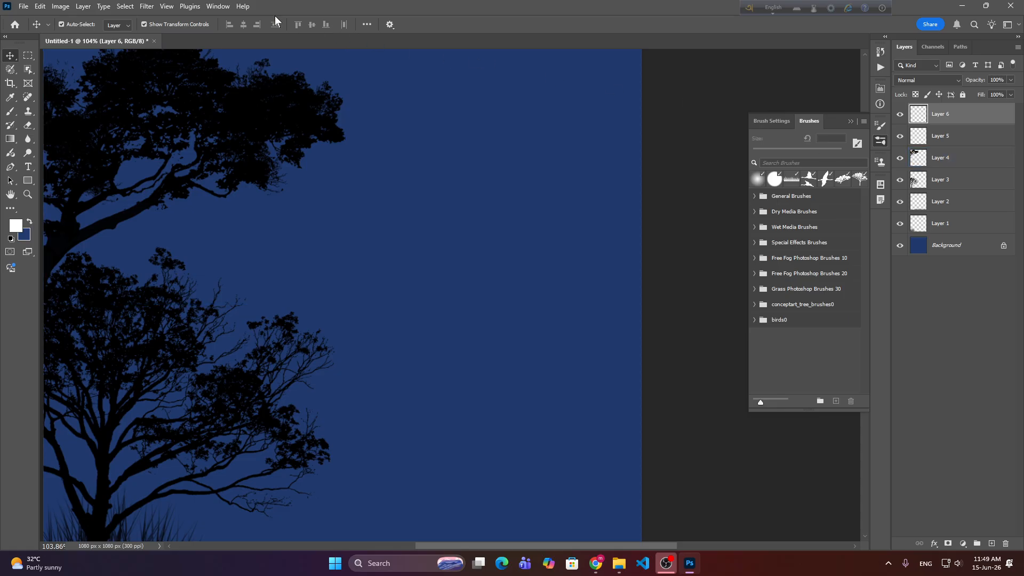
# Paint a white full moon in the sky beside the trees with the hard round brush at 175 px.
pyautogui.click(774, 121)
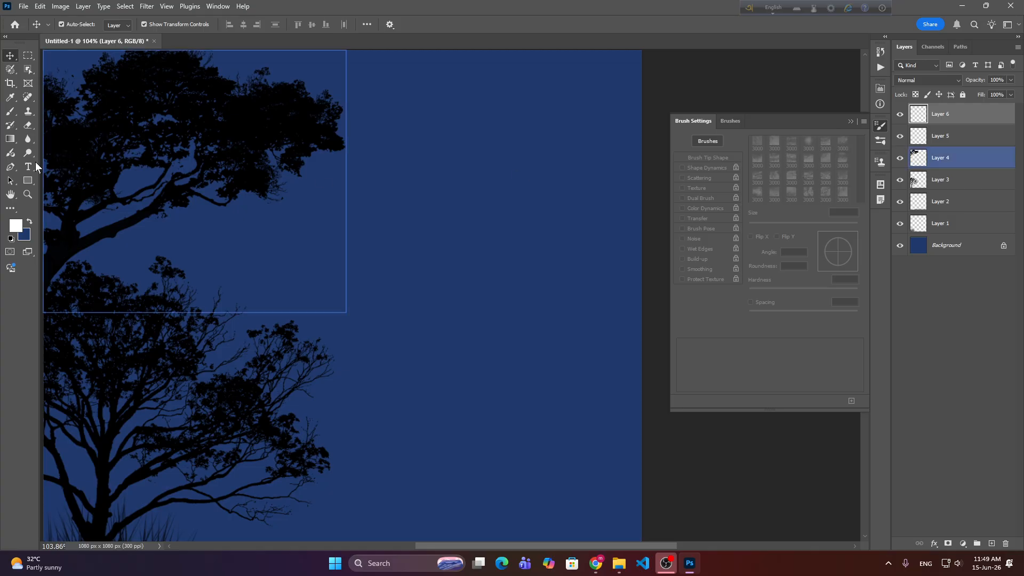
pyautogui.click(10, 111)
pyautogui.scroll(5, 799, 176)
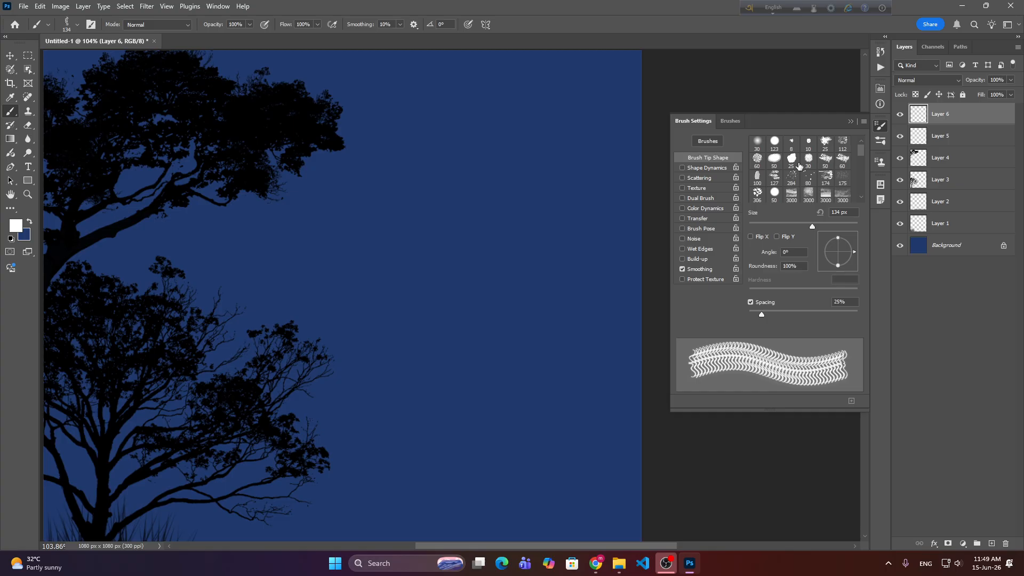
pyautogui.click(777, 145)
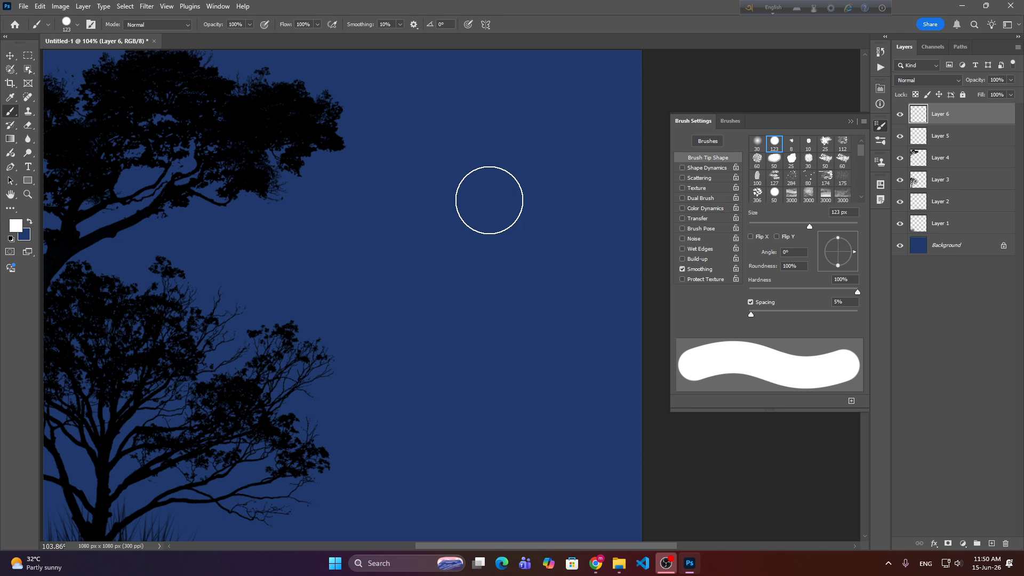
pyautogui.press(']')
pyautogui.press(']')
pyautogui.click(409, 224)
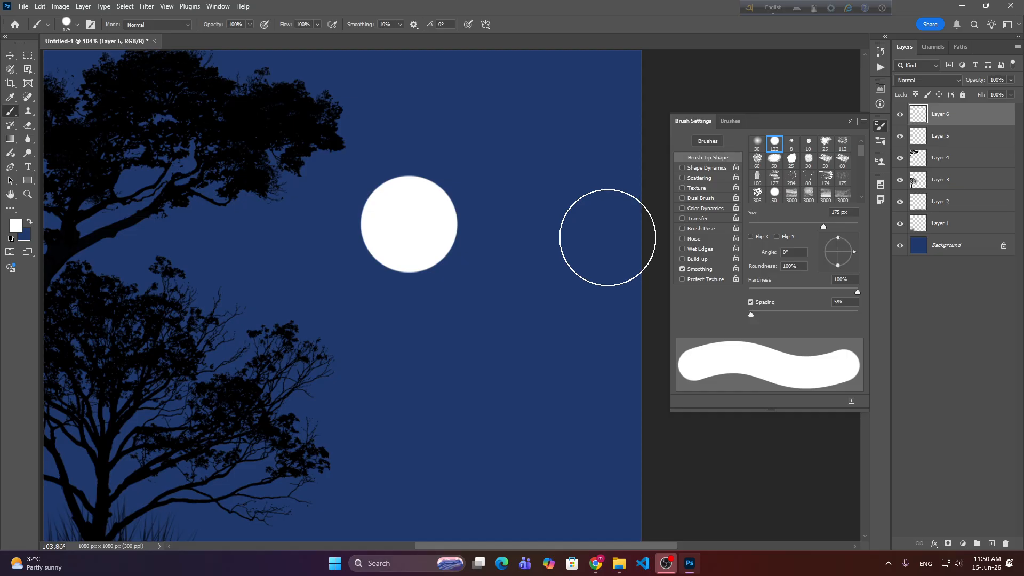
# Paint a soft white glow around the moon with the soft round brush at 300 px.
pyautogui.scroll(-4, 523, 214)
pyautogui.scroll(6, 459, 224)
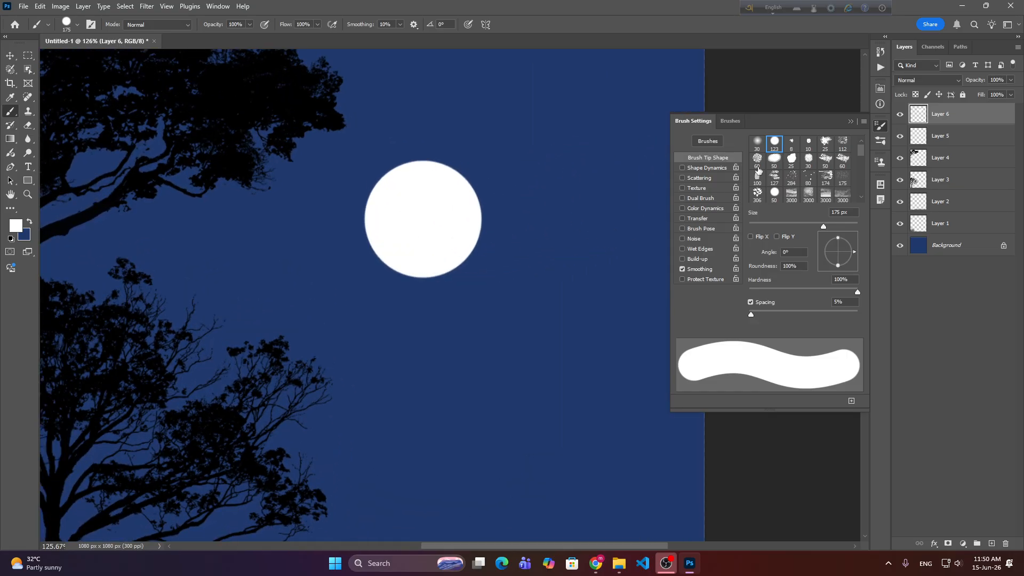
pyautogui.click(757, 143)
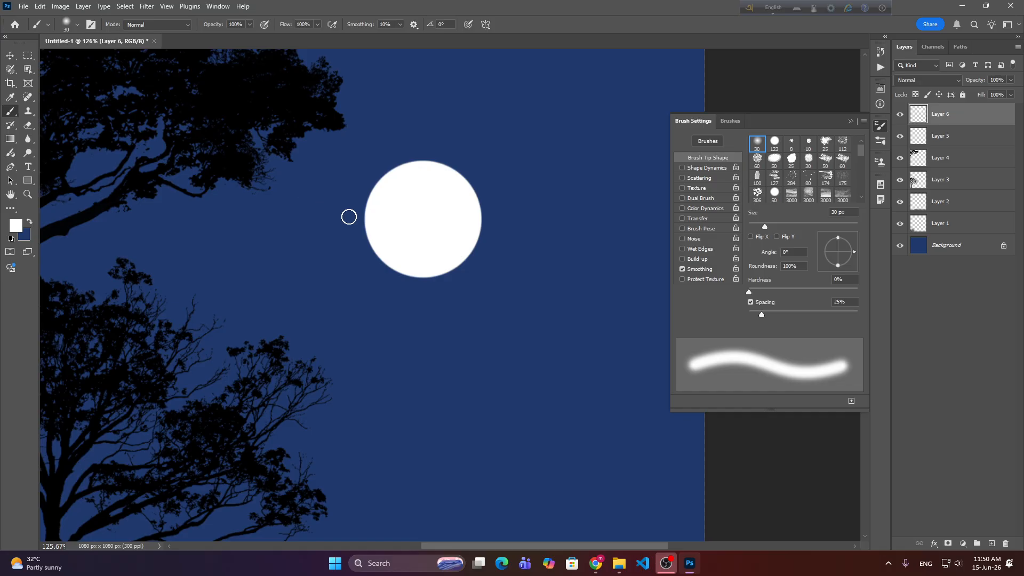
pyautogui.press(']')
pyautogui.press(']')
pyautogui.press(']')
pyautogui.press(']')
pyautogui.press(']')
pyautogui.press(']')
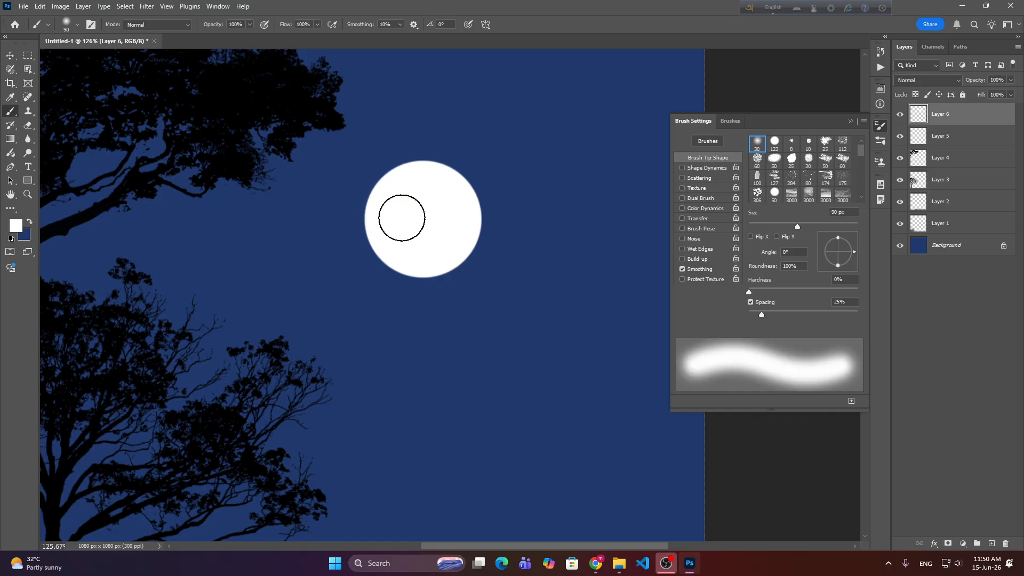
pyautogui.press(']')
pyautogui.press(']')
pyautogui.press(']')
pyautogui.press(']')
pyautogui.press(']')
pyautogui.press(']')
pyautogui.press(']')
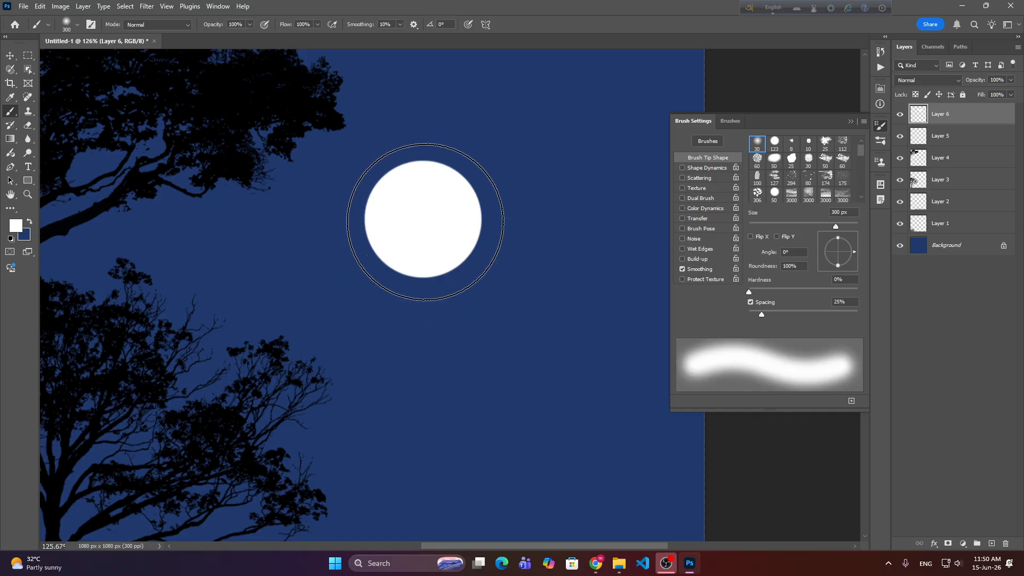
pyautogui.click(423, 219)
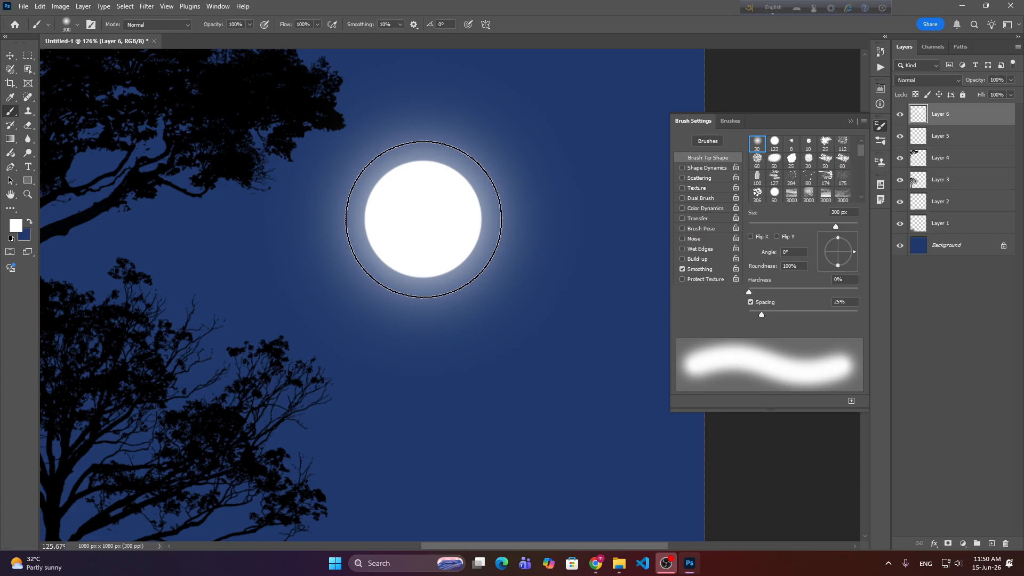
pyautogui.click(425, 219)
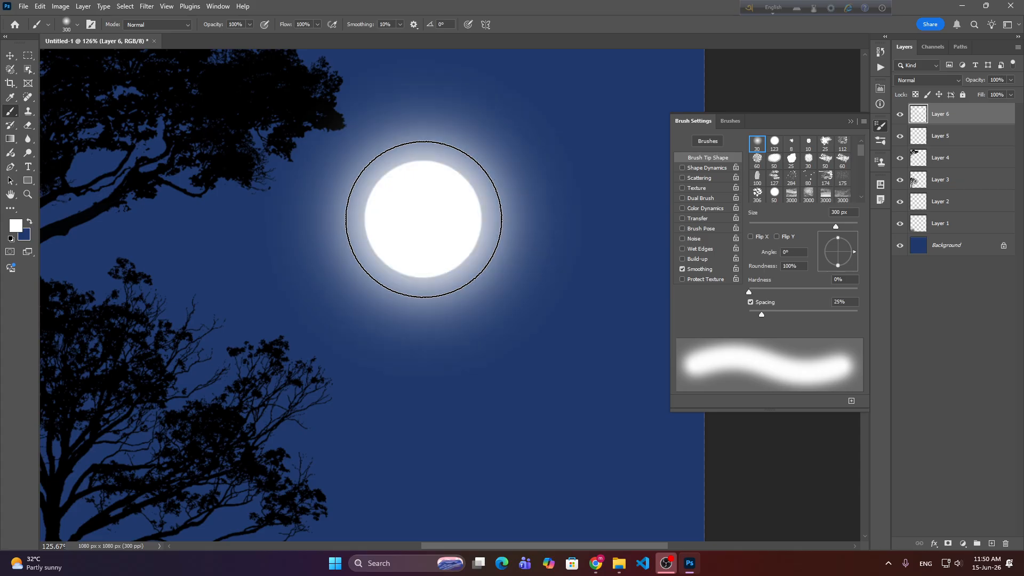
# Place the moon behind the upper tree's canopy, with its layer and a duplicate of it directly above the Background.
pyautogui.scroll(-4, 490, 240)
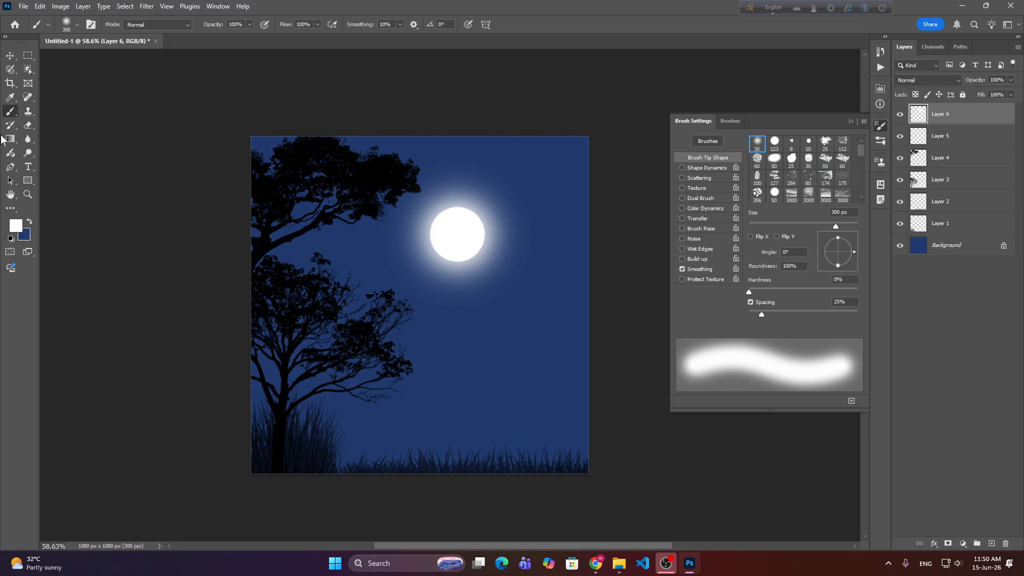
pyautogui.click(12, 56)
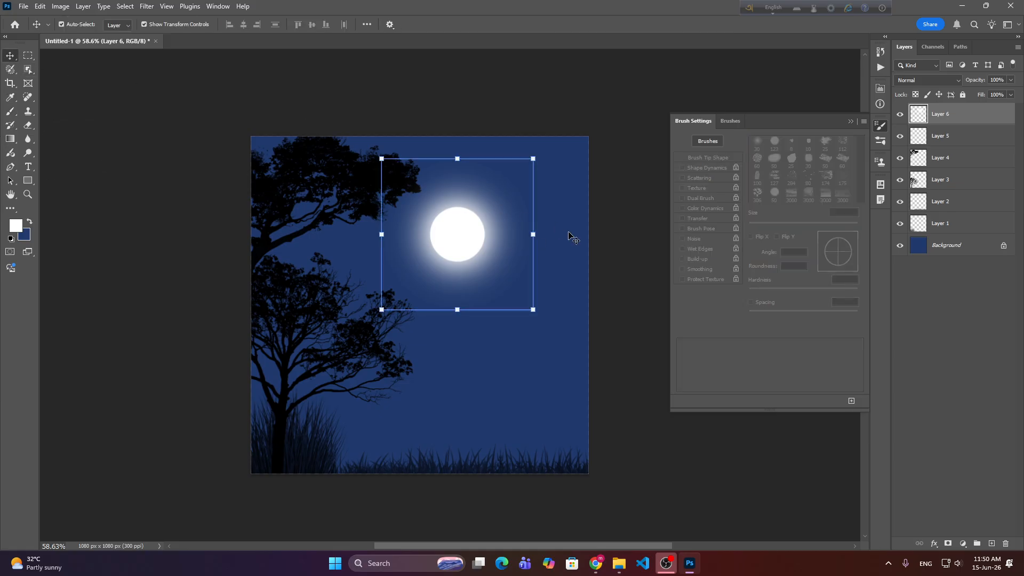
pyautogui.moveTo(457, 240); pyautogui.dragTo(329, 237)
pyautogui.moveTo(996, 111); pyautogui.dragTo(992, 235)
pyautogui.moveTo(350, 234); pyautogui.dragTo(364, 259)
pyautogui.scroll(2, 360, 238)
pyautogui.scroll(2, 360, 238)
pyautogui.scroll(-3, 364, 261)
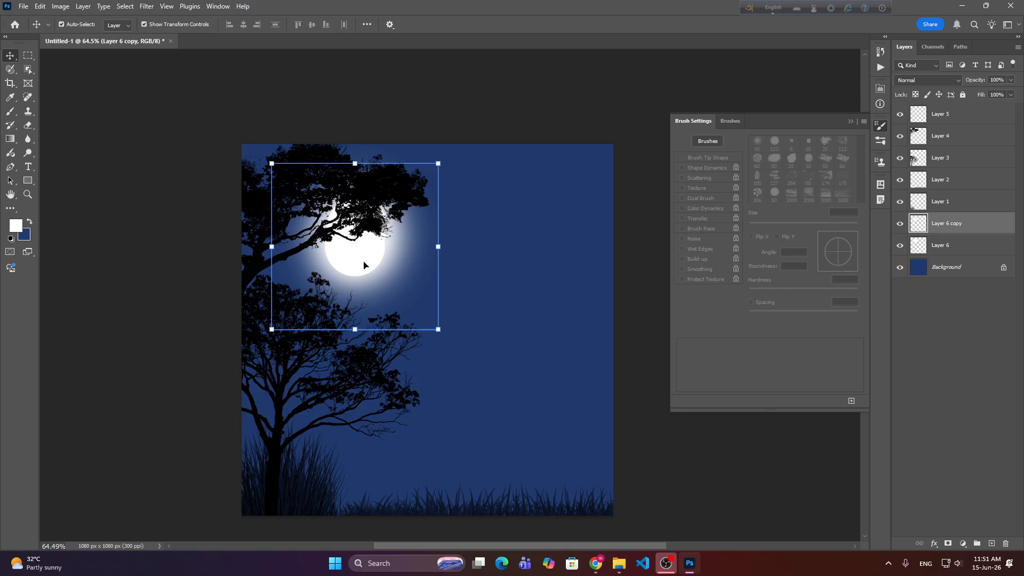
pyautogui.hotkey('alt', 'Tab')
pyautogui.hotkey('alt', 'Tab')
pyautogui.hotkey('alt', 'Tab')
pyautogui.hotkey('alt', 'Tab')
pyautogui.hotkey('alt', 'Tab')
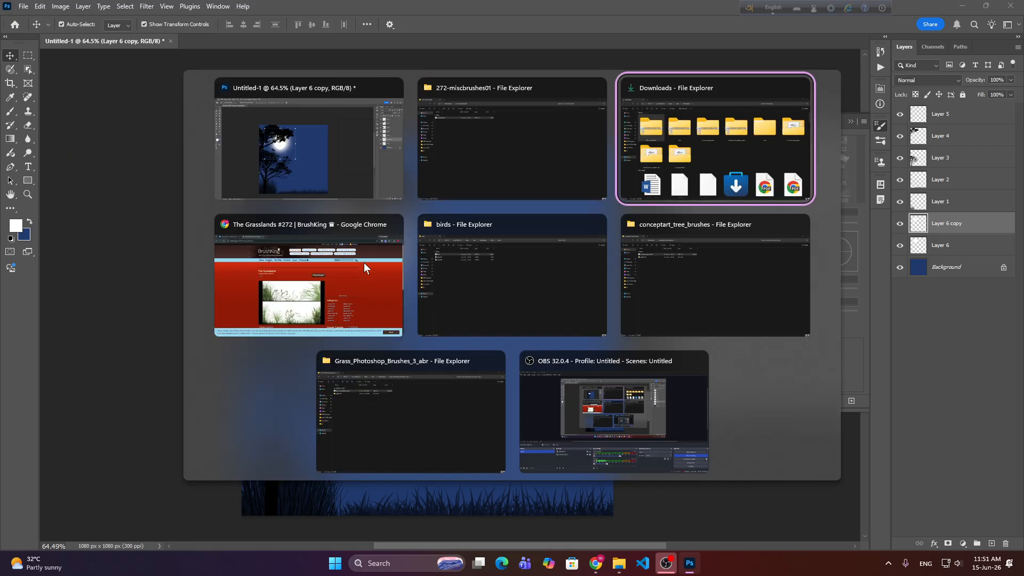
pyautogui.hotkey('alt', 'Tab')
pyautogui.hotkey('alt', 'Tab')
pyautogui.hotkey('alt', 'Tab')
pyautogui.hotkey('alt', 'Tab')
pyautogui.hotkey('alt', 'Tab')
pyautogui.hotkey('alt', 'Tab')
pyautogui.hotkey('alt', 'Tab')
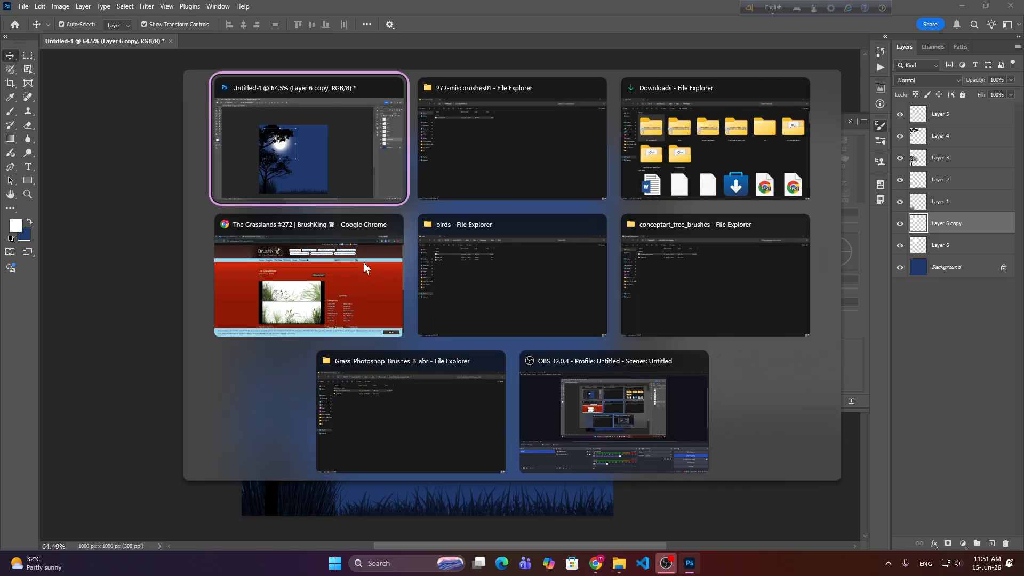
pyautogui.hotkey('alt', 'Tab')
pyautogui.hotkey('alt', 'Tab')
pyautogui.hotkey('alt', 'Tab')
pyautogui.hotkey('alt', 'Tab')
pyautogui.hotkey('alt', 'Tab')
pyautogui.hotkey('alt', 'Tab')
pyautogui.hotkey('alt', 'Tab')
pyautogui.hotkey('alt', 'Tab')
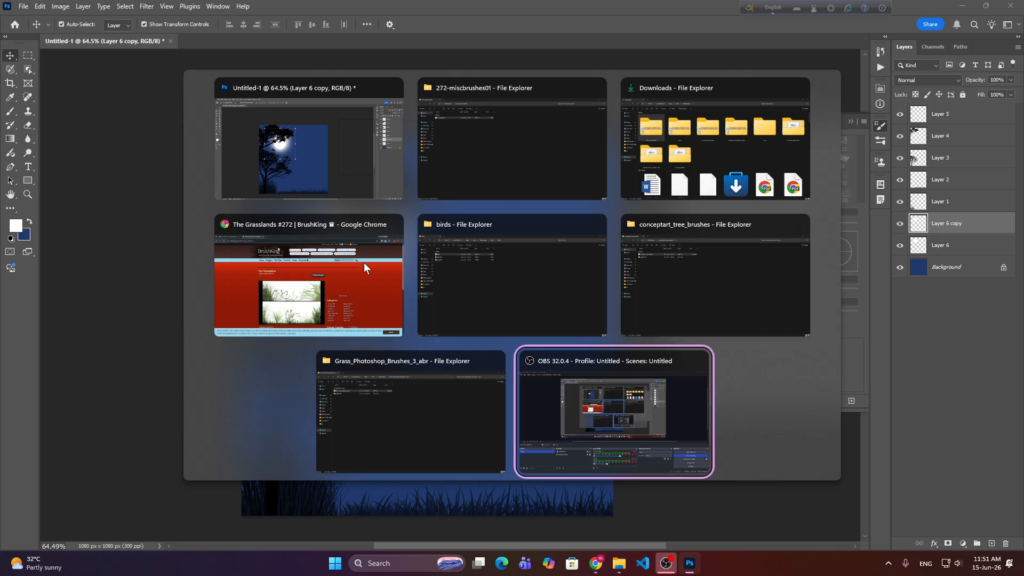
pyautogui.hotkey('alt', 'Tab')
pyautogui.hotkey('alt', 'Tab')
pyautogui.hotkey('alt', 'Tab')
pyautogui.hotkey('alt', 'Tab')
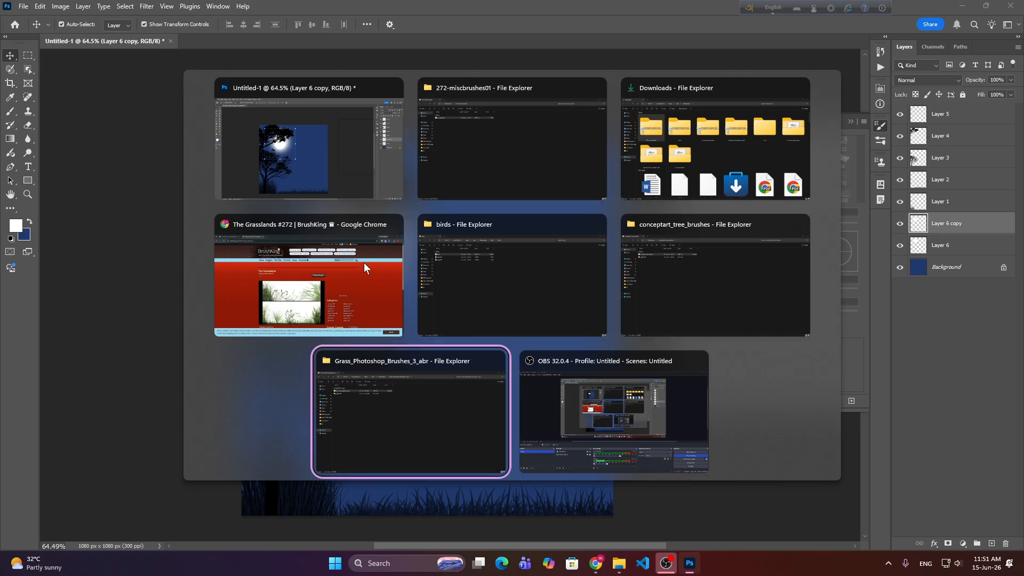
pyautogui.hotkey('alt', 'Tab')
pyautogui.hotkey('alt', 'Tab')
pyautogui.hotkey('alt', 'Tab')
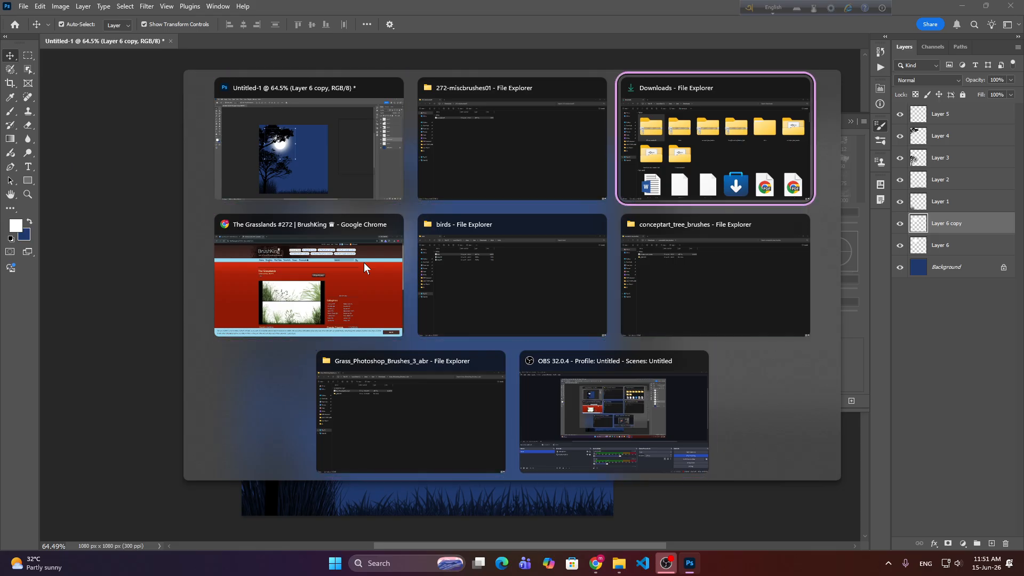
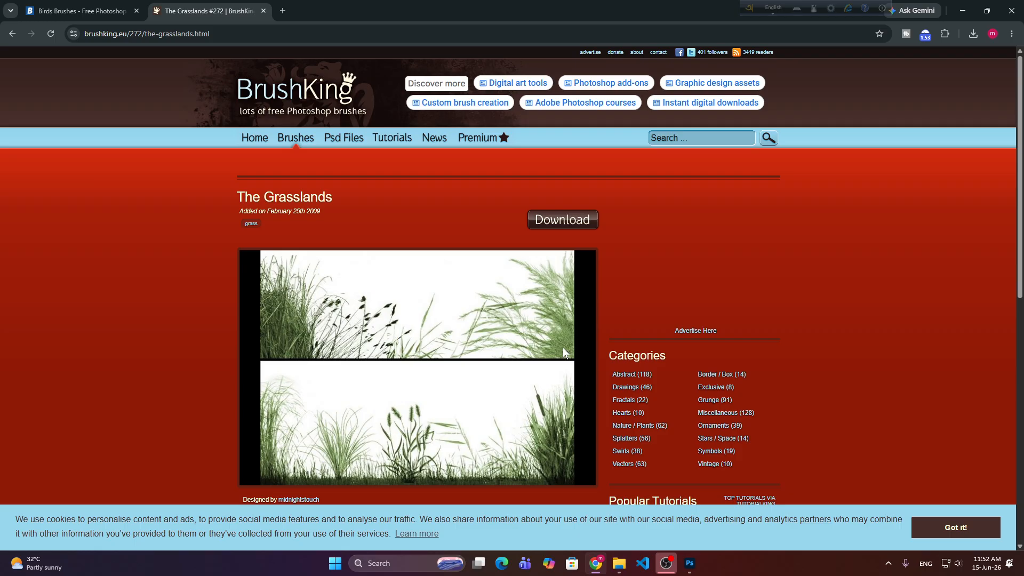
# Look over The Grasslands brush page on BrushKing in Chrome and return to the previous page.
pyautogui.scroll(-2, 419, 326)
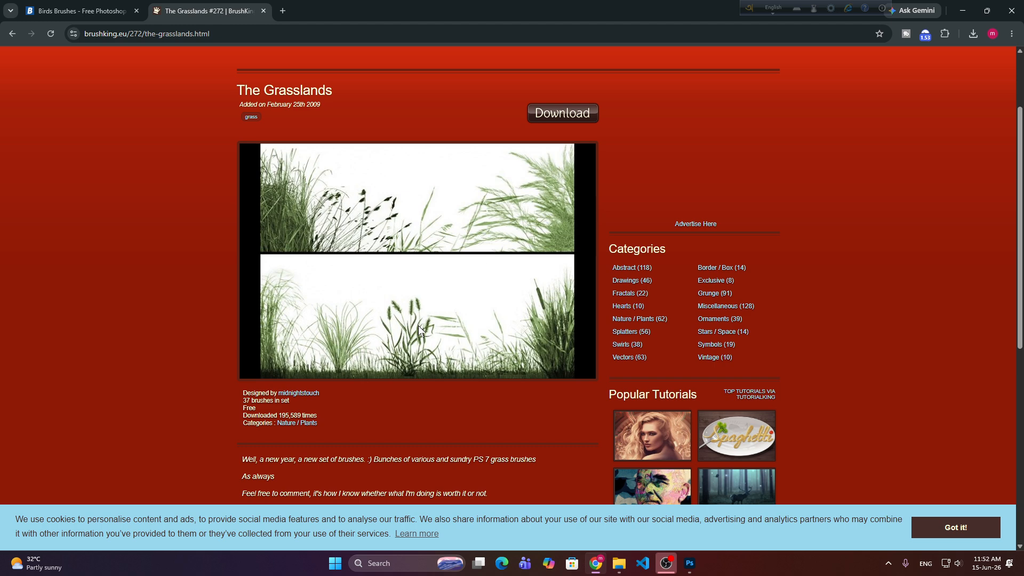
pyautogui.scroll(-3, 418, 326)
pyautogui.scroll(6, 497, 263)
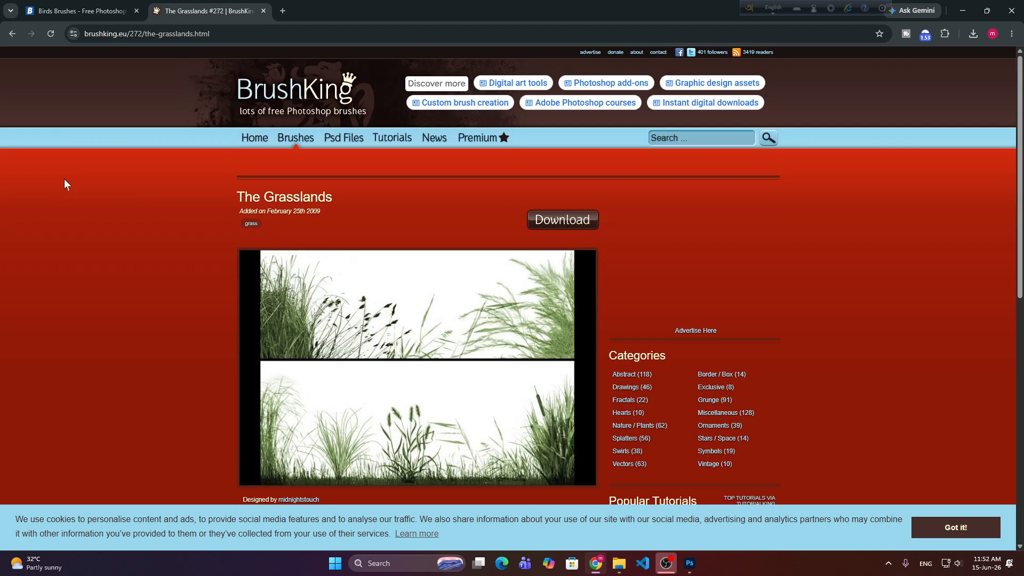
pyautogui.click(20, 33)
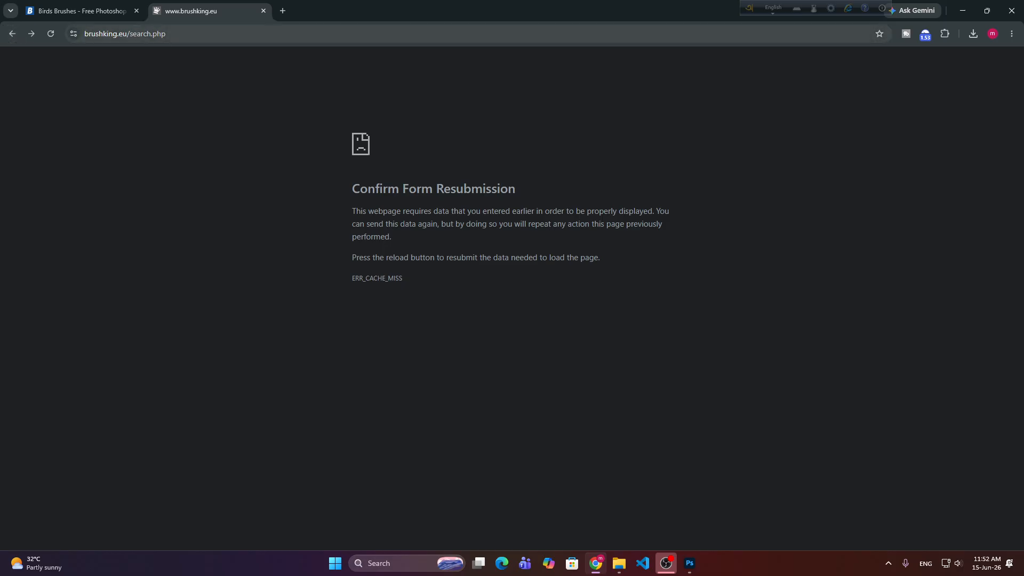
# Search Google for "landscape design in photoshop" and show the image results.
pyautogui.click(182, 33)
pyautogui.hotkey('ctrl', 'a')
pyautogui.write('l')
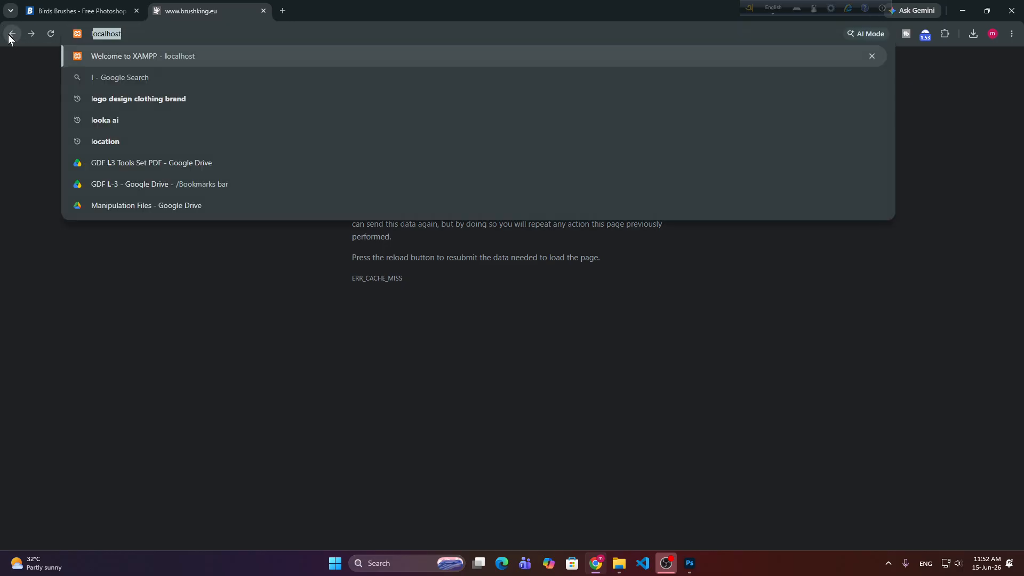
pyautogui.write('andx')
pyautogui.press('BackSpace')
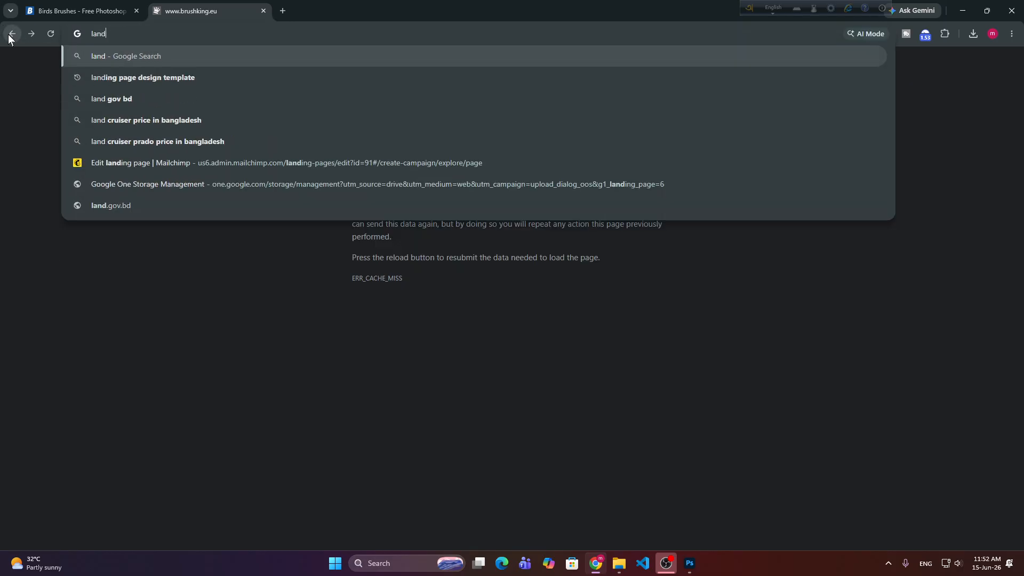
pyautogui.write('scp')
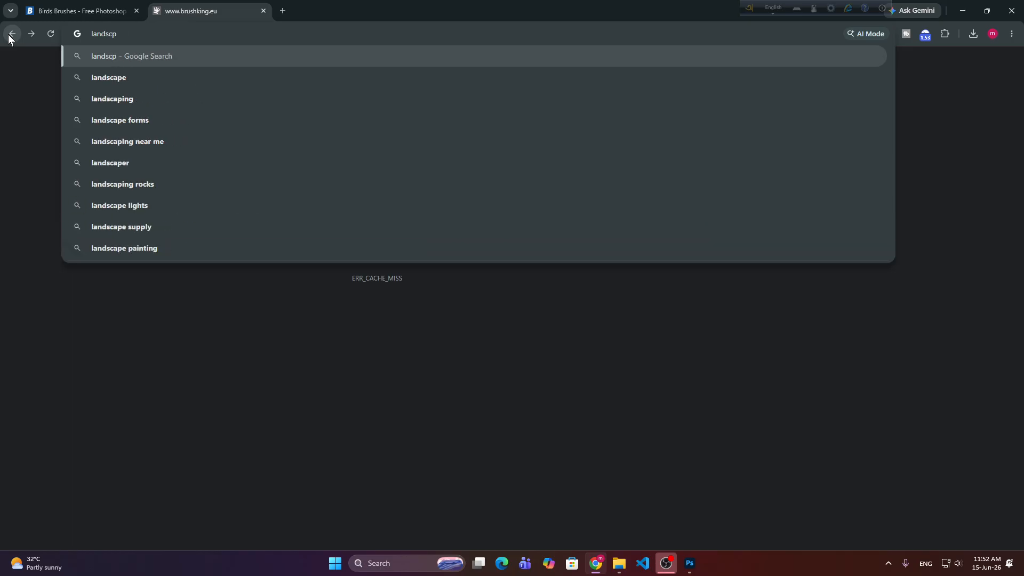
pyautogui.write('e design ')
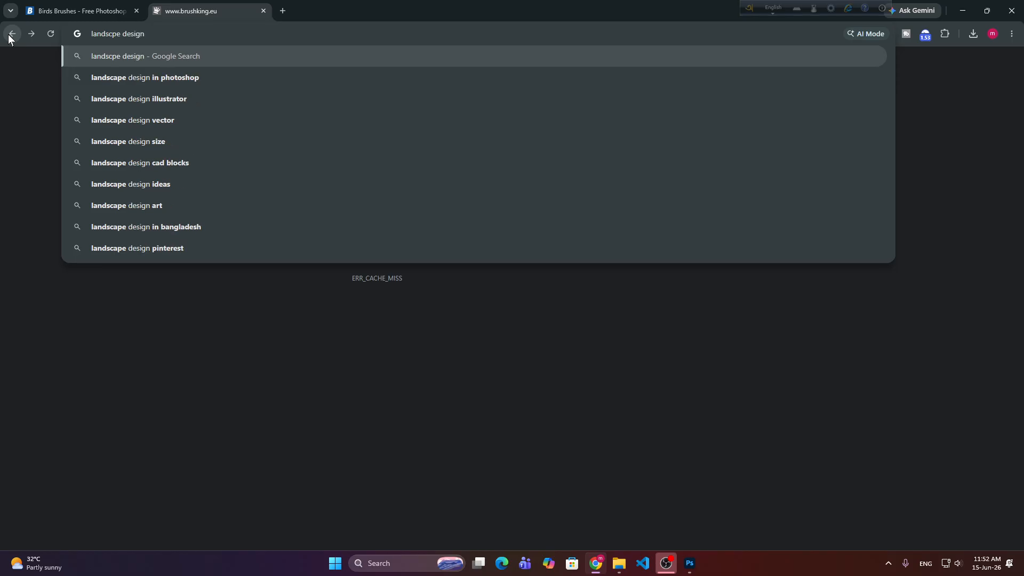
pyautogui.write('in ph')
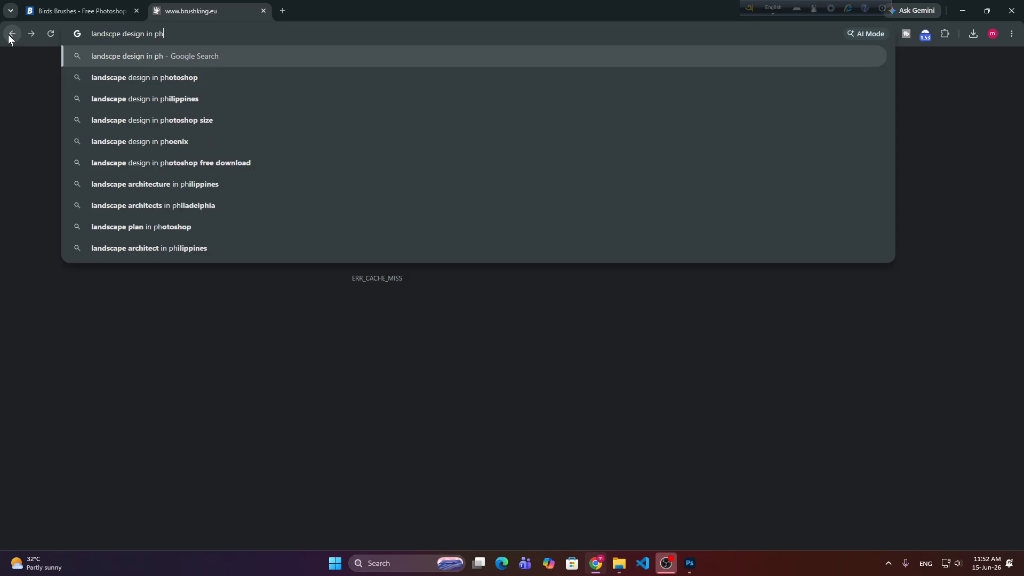
pyautogui.write('oto')
pyautogui.click(126, 80)
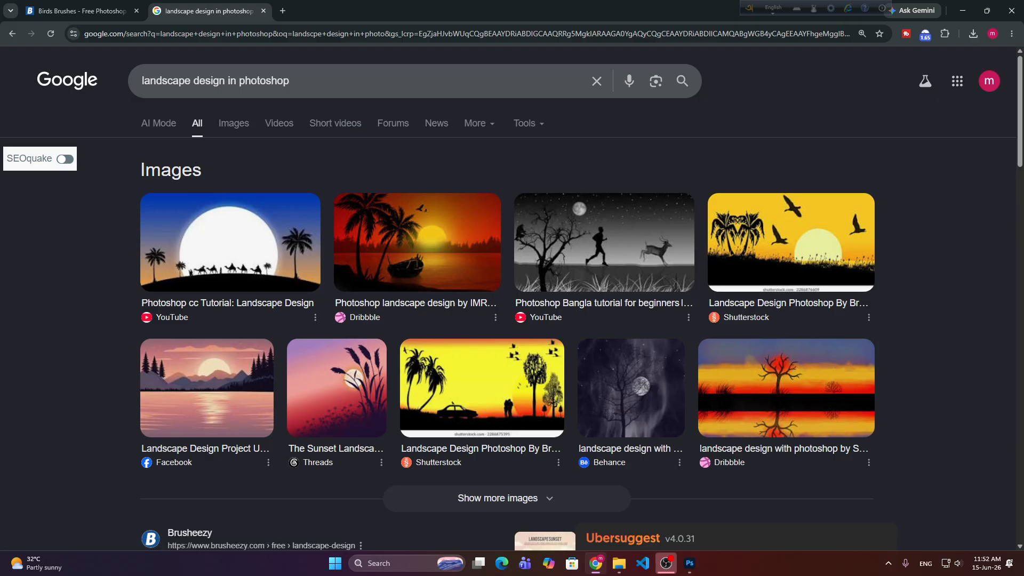
pyautogui.click(236, 126)
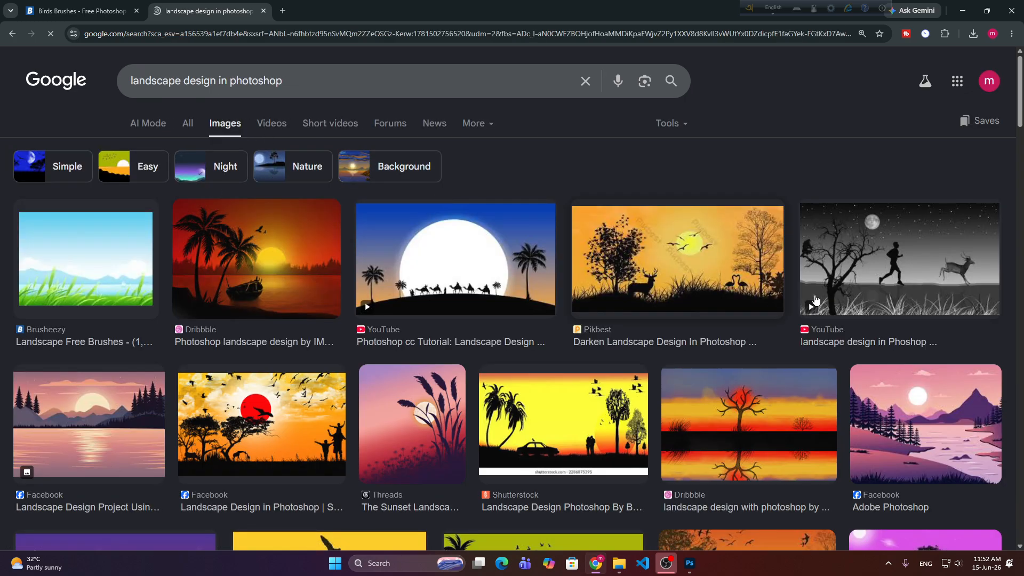
# Browse the landscape design images, preview the teal moonlit scene with a family and camel, and look through its related images.
pyautogui.scroll(-10, 770, 343)
pyautogui.scroll(-8, 478, 267)
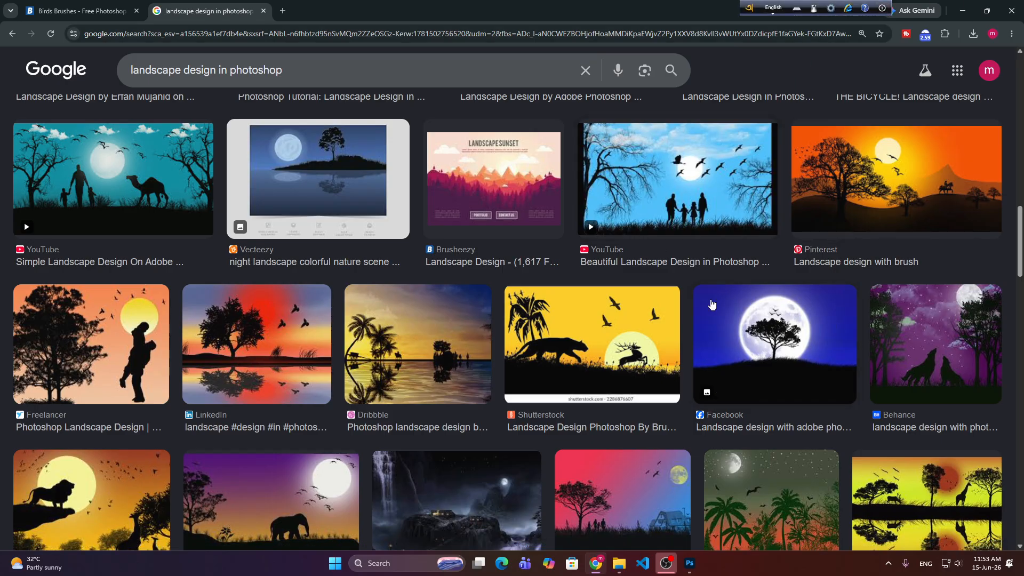
pyautogui.scroll(1, 230, 214)
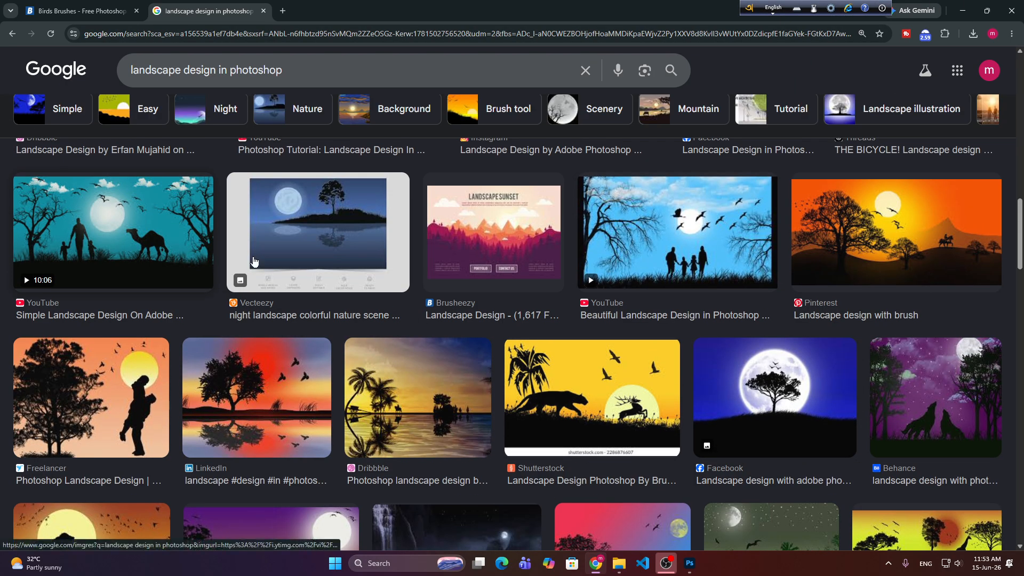
pyautogui.click(253, 261)
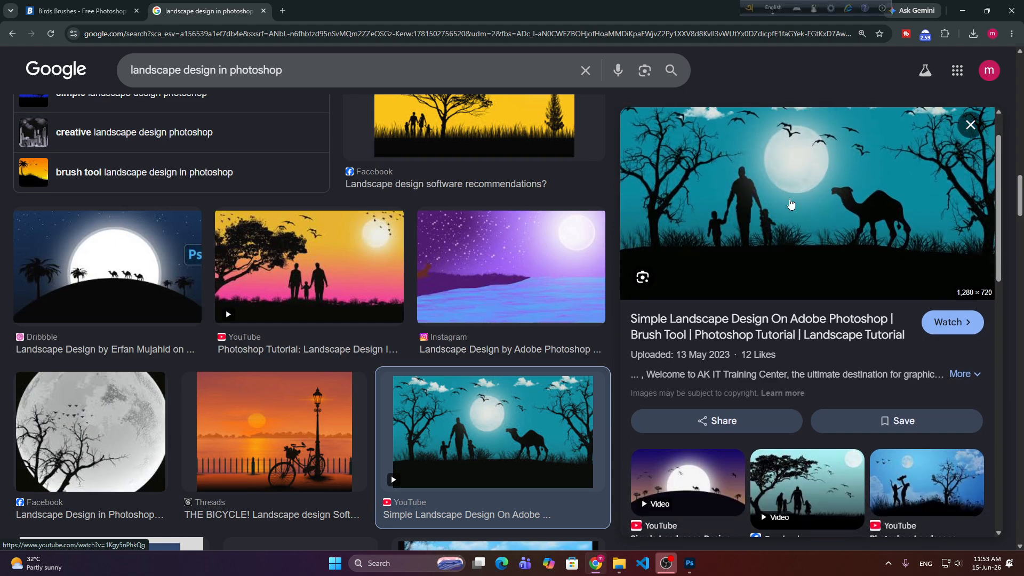
pyautogui.scroll(-6, 791, 204)
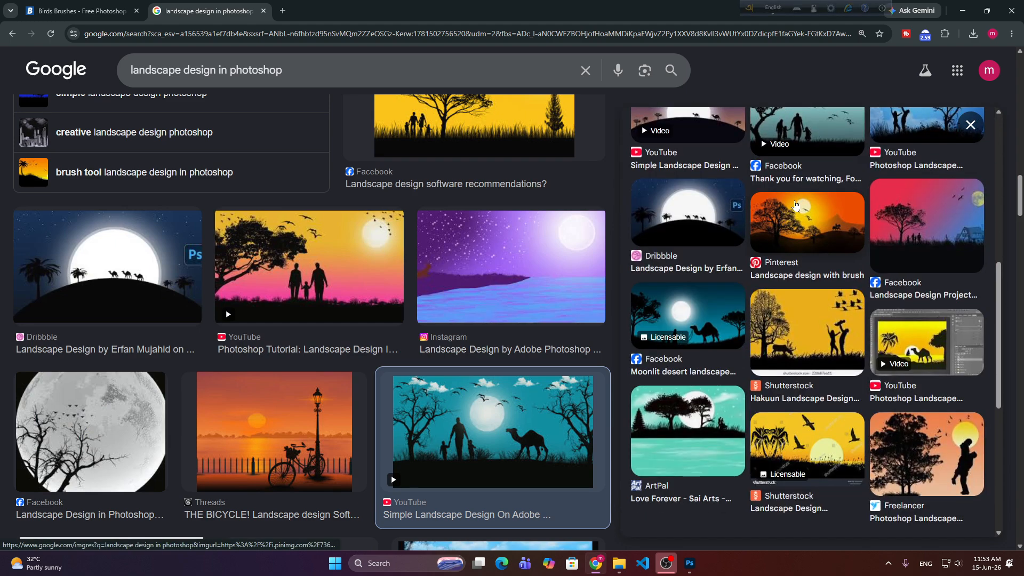
pyautogui.scroll(-3, 796, 205)
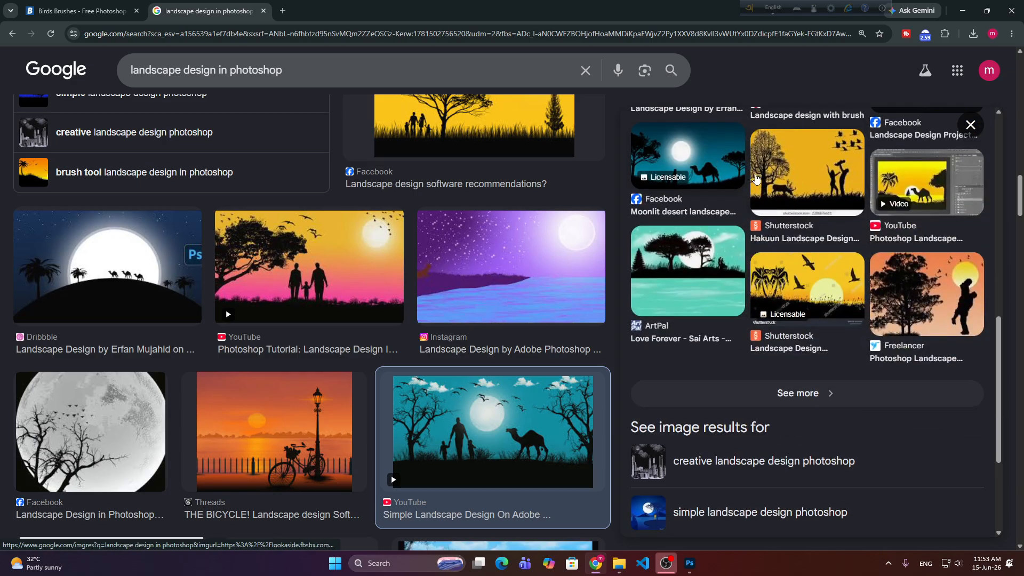
# Preview the "Moonlit desert landscape design with Adobe Photoshop" image and look through its related designs.
pyautogui.click(720, 164)
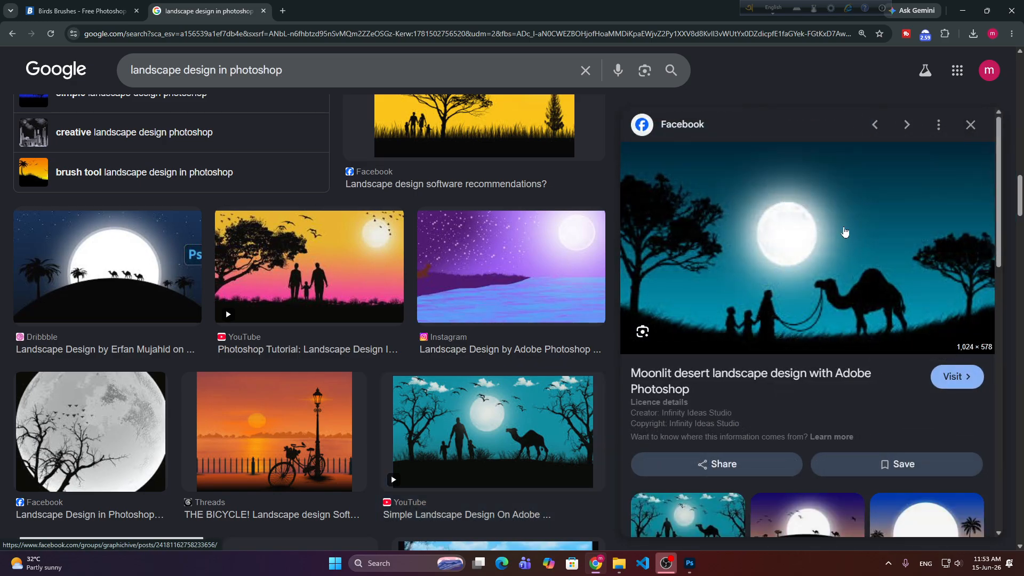
pyautogui.scroll(-1, 726, 232)
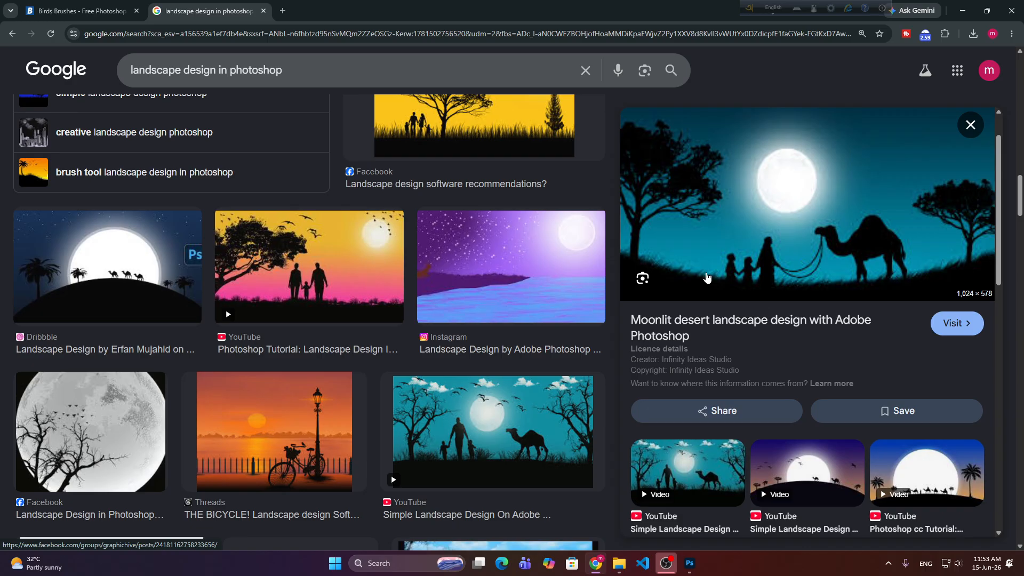
pyautogui.scroll(-3, 710, 235)
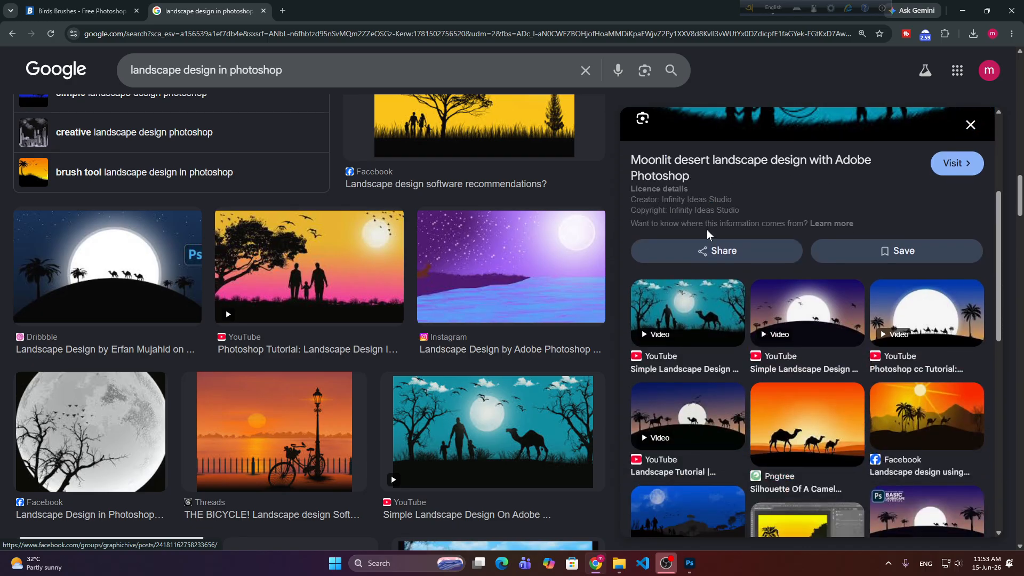
pyautogui.scroll(-4, 711, 234)
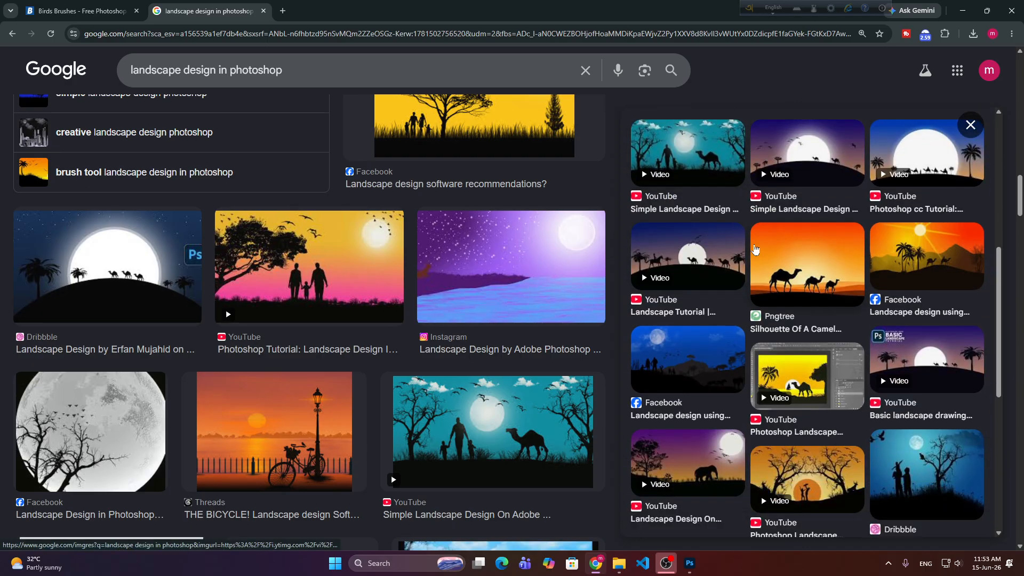
pyautogui.scroll(-3, 761, 251)
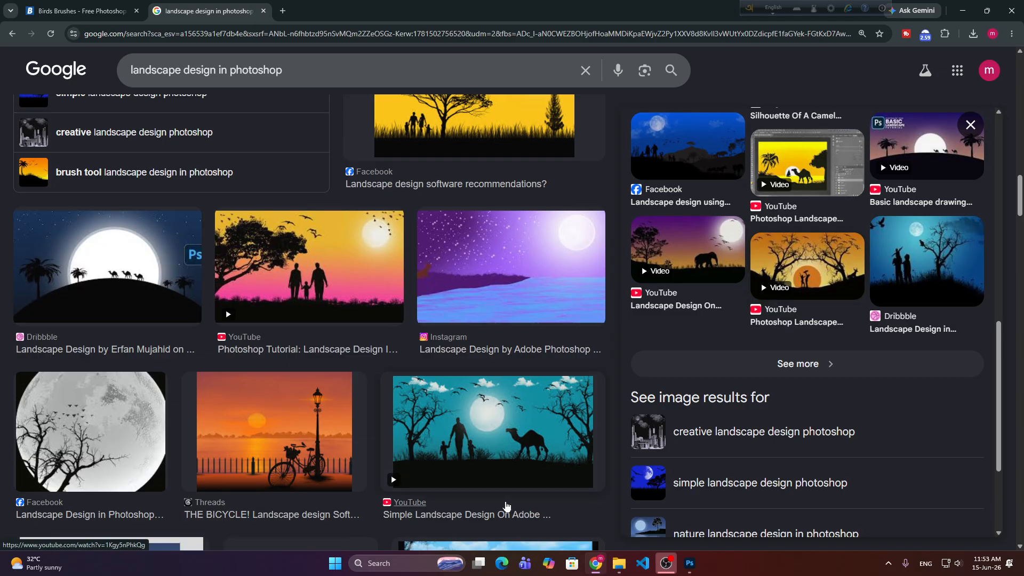
# Preview the teal family-and-camel scene and the yellow tree silhouette scene, and look through more landscape image results.
pyautogui.click(534, 432)
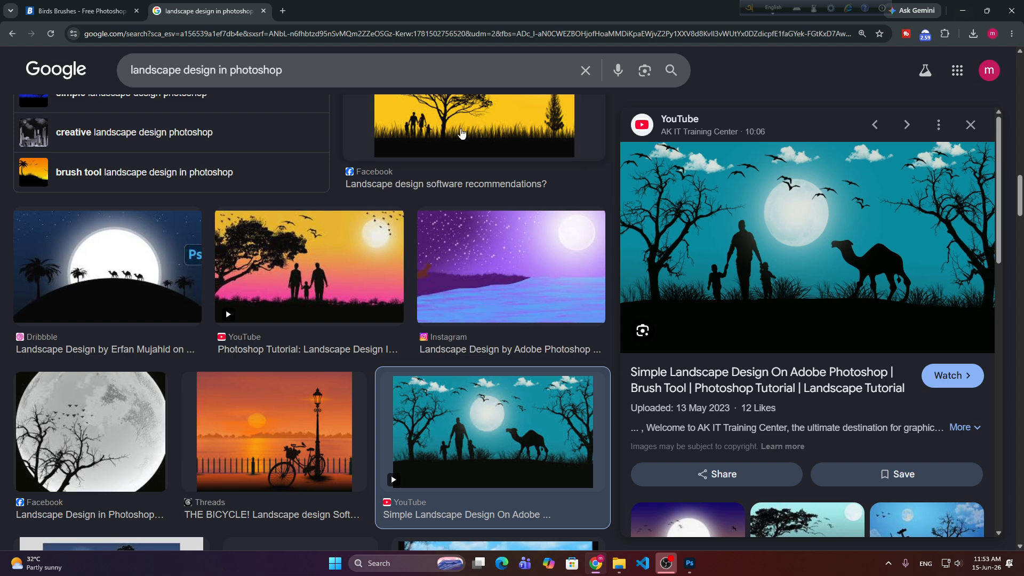
pyautogui.click(485, 151)
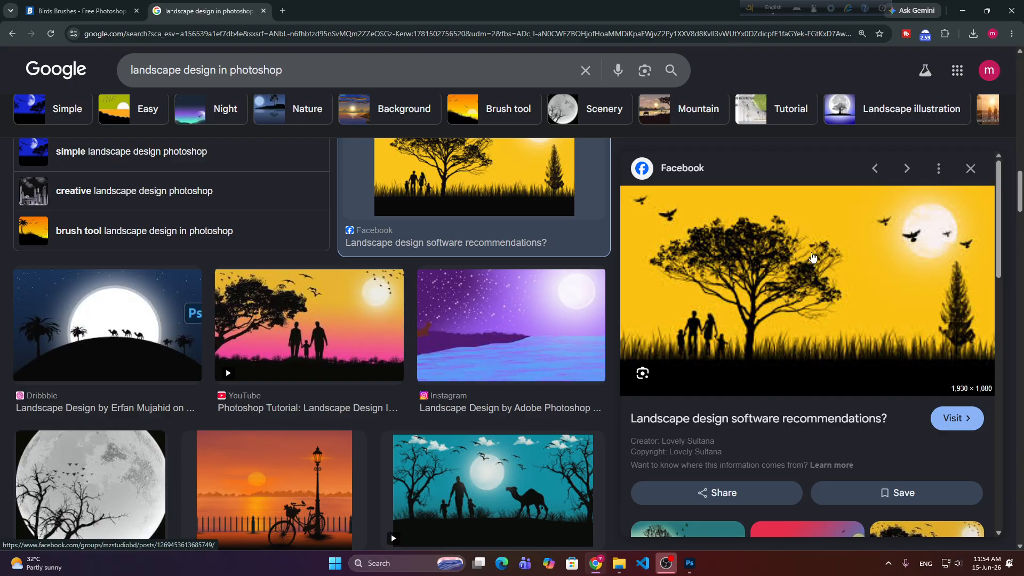
pyautogui.scroll(-7, 421, 243)
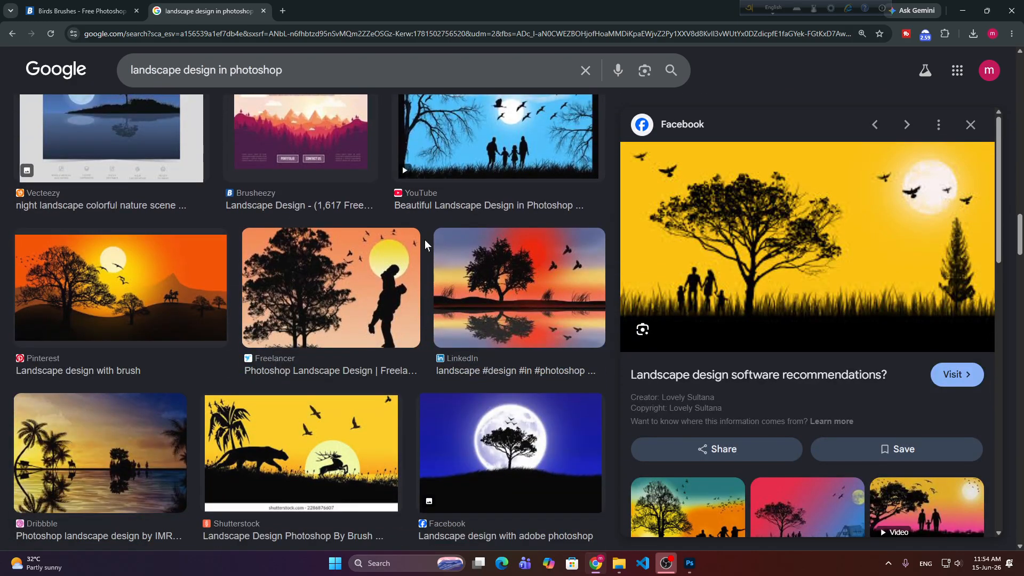
pyautogui.scroll(-7, 425, 240)
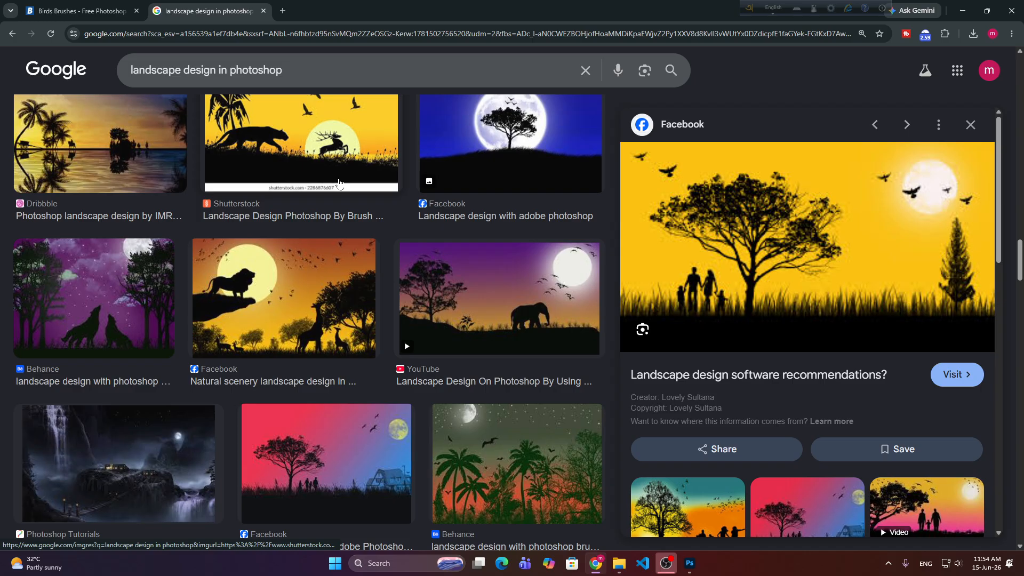
pyautogui.scroll(5, 312, 191)
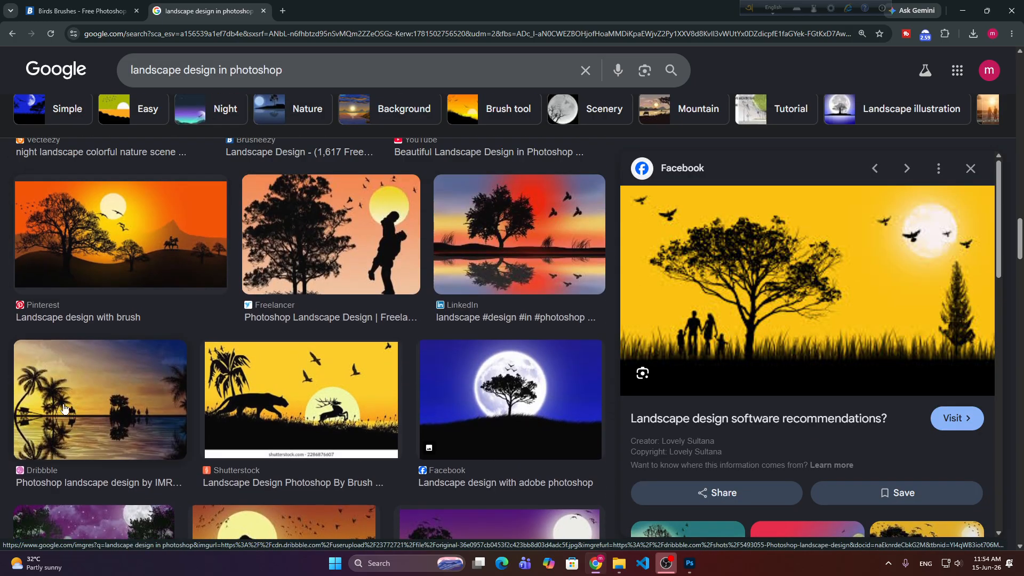
# Preview the palm-tree sunset design with water reflections, close its preview, and look over the surrounding landscape results.
pyautogui.click(103, 443)
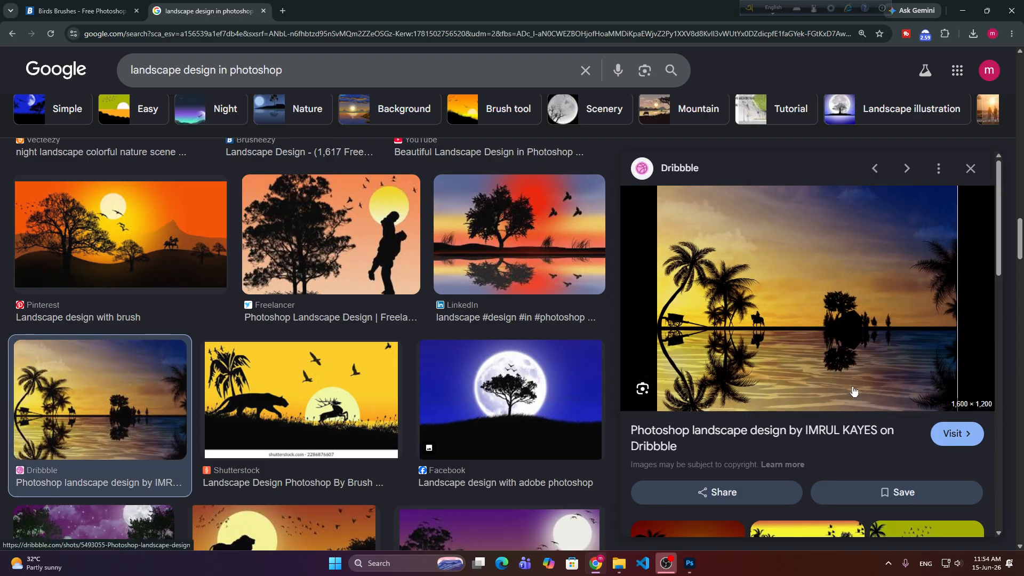
pyautogui.click(971, 169)
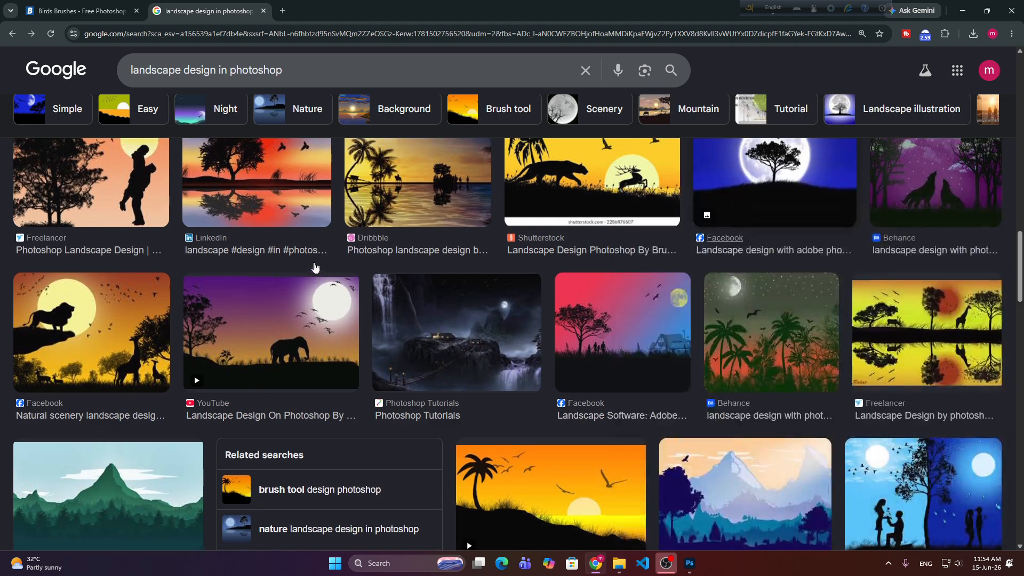
pyautogui.scroll(3, 315, 268)
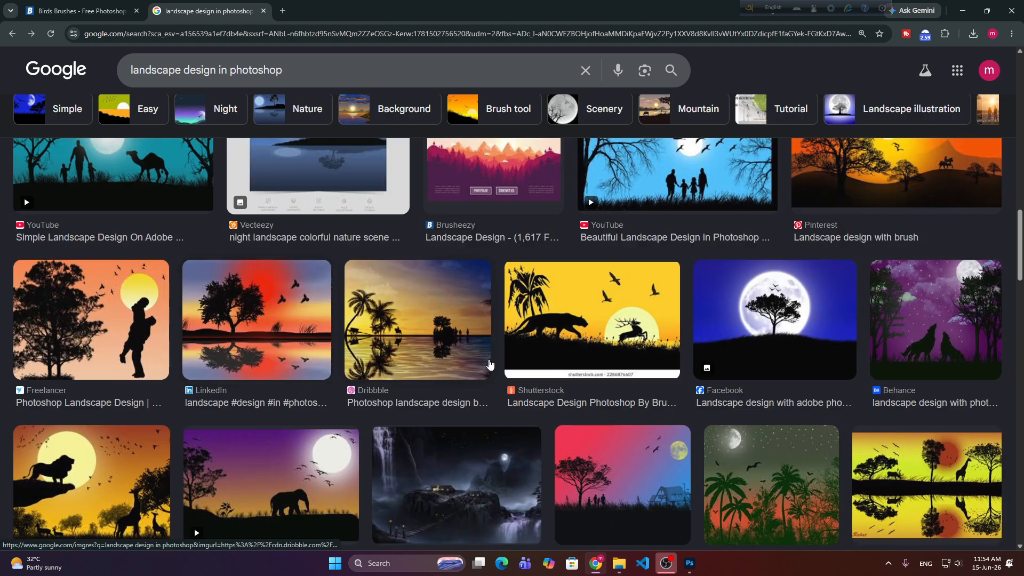
pyautogui.scroll(1, 490, 364)
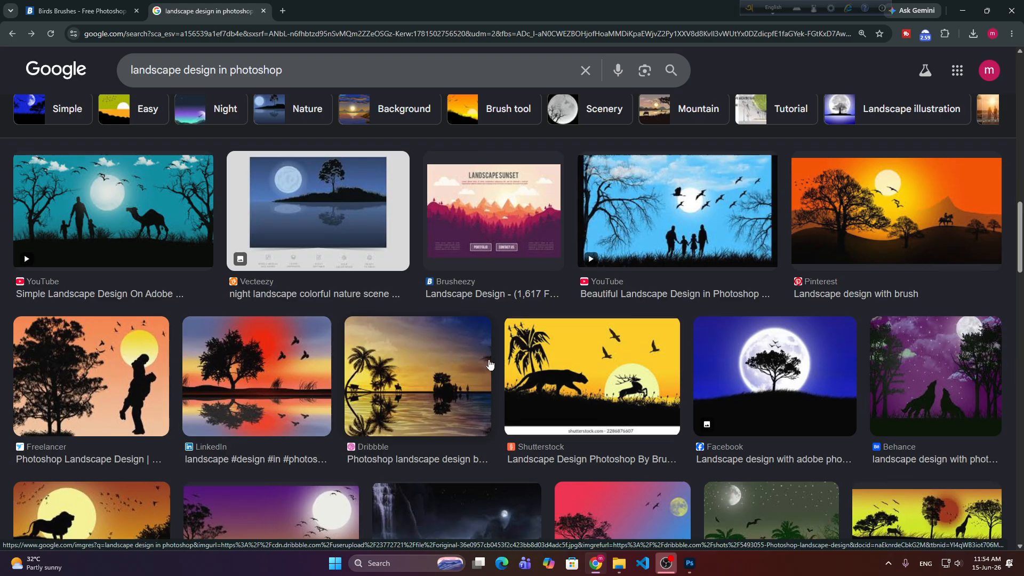
pyautogui.scroll(1, 490, 364)
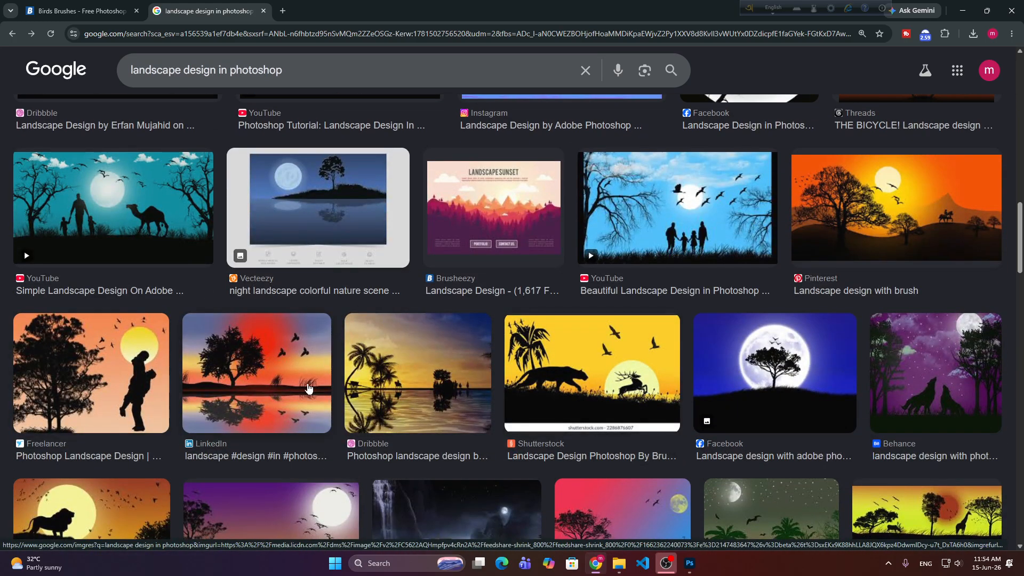
# Preview the red sunset tree reflection design and the blue family silhouette scene among the image results.
pyautogui.click(306, 388)
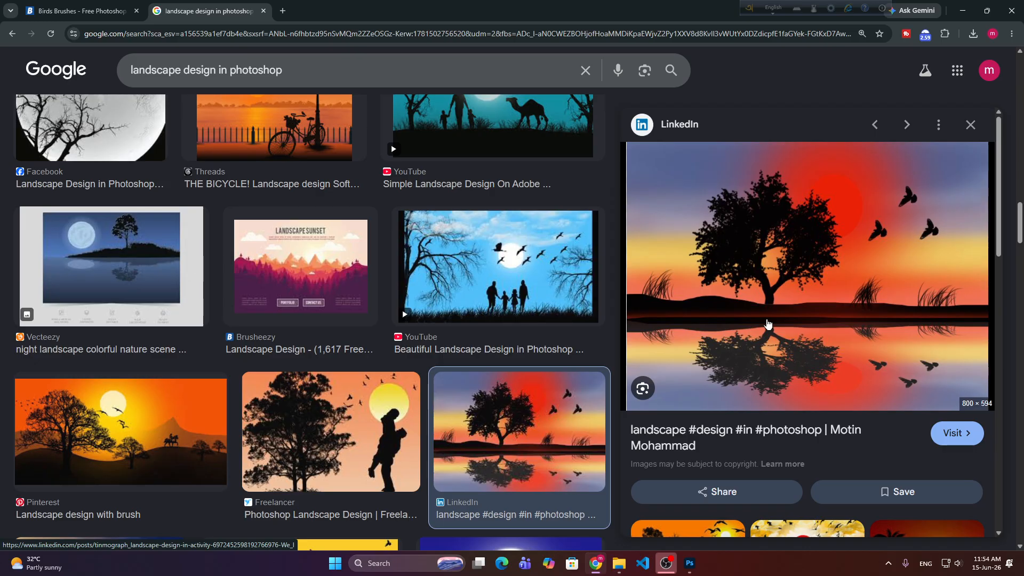
pyautogui.scroll(4, 470, 296)
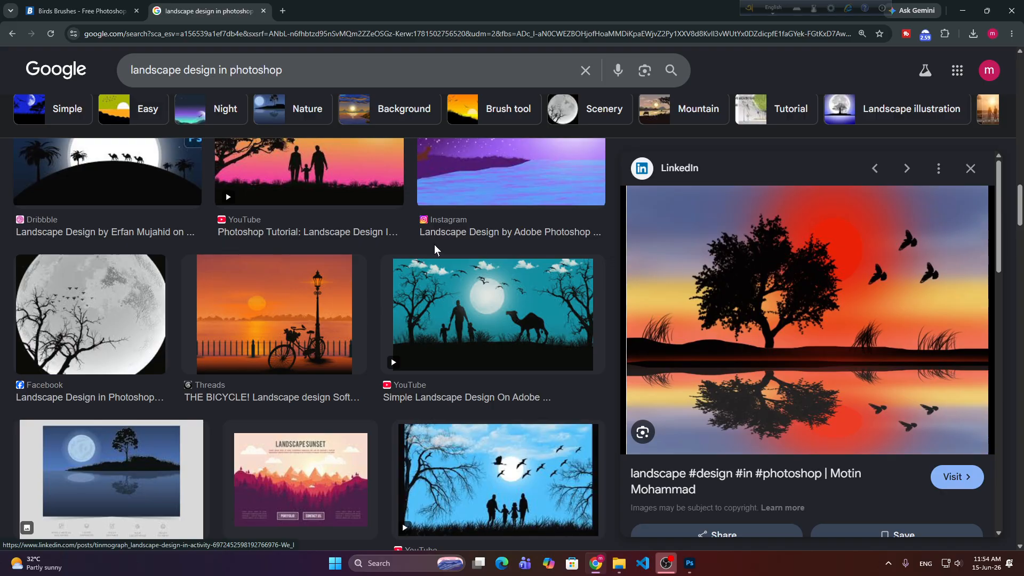
pyautogui.click(494, 315)
pyautogui.scroll(-1, 506, 442)
pyautogui.click(505, 443)
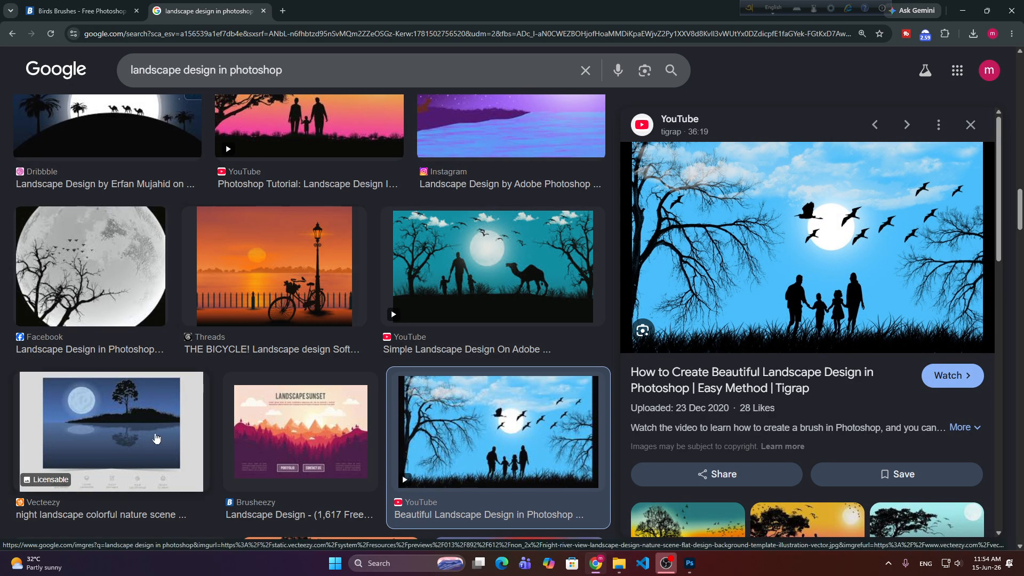
# Preview the midnight moon-over-lake landscape, close it, and reopen the blue family silhouette scene.
pyautogui.click(154, 438)
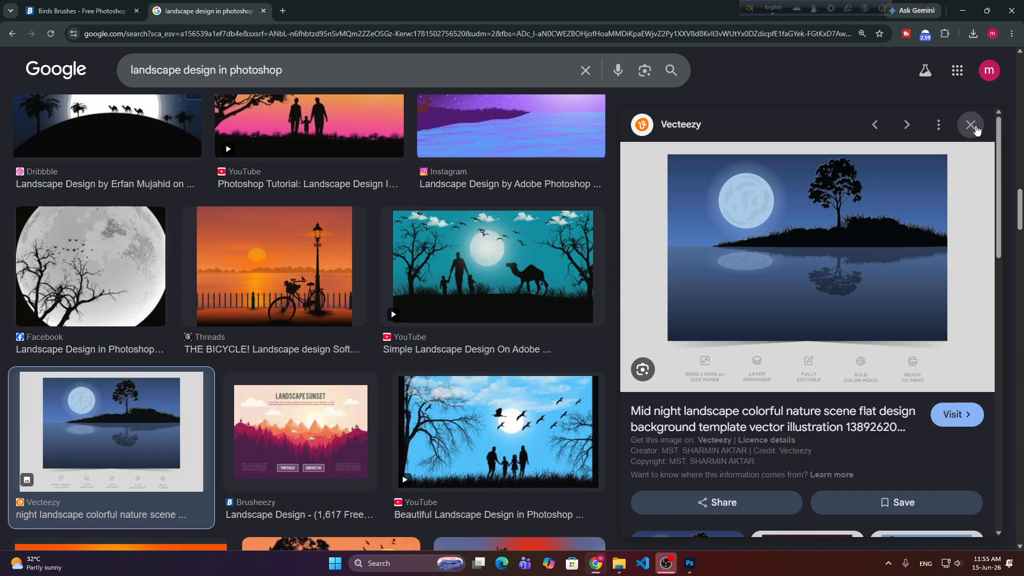
pyautogui.click(971, 126)
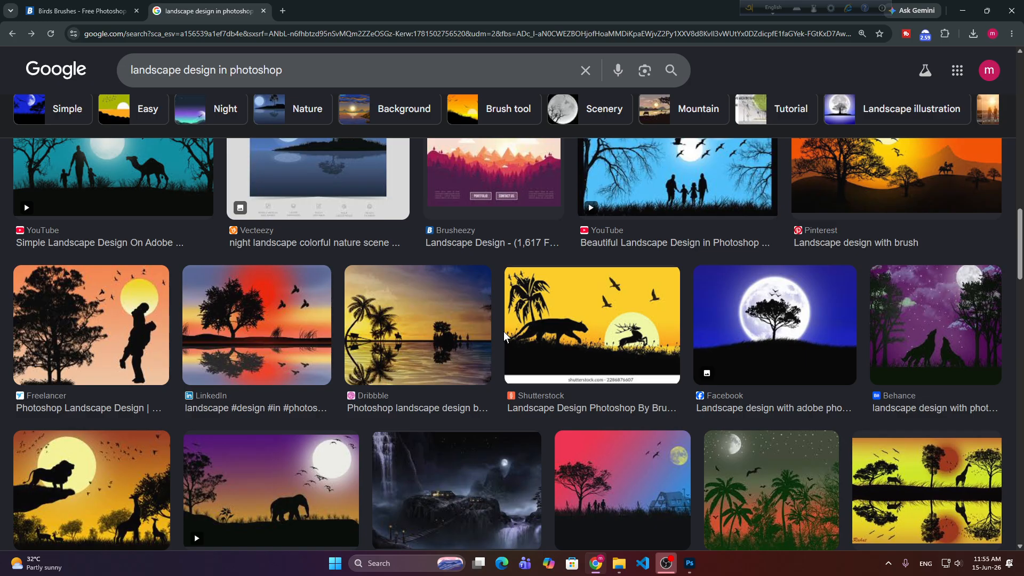
pyautogui.scroll(3, 504, 335)
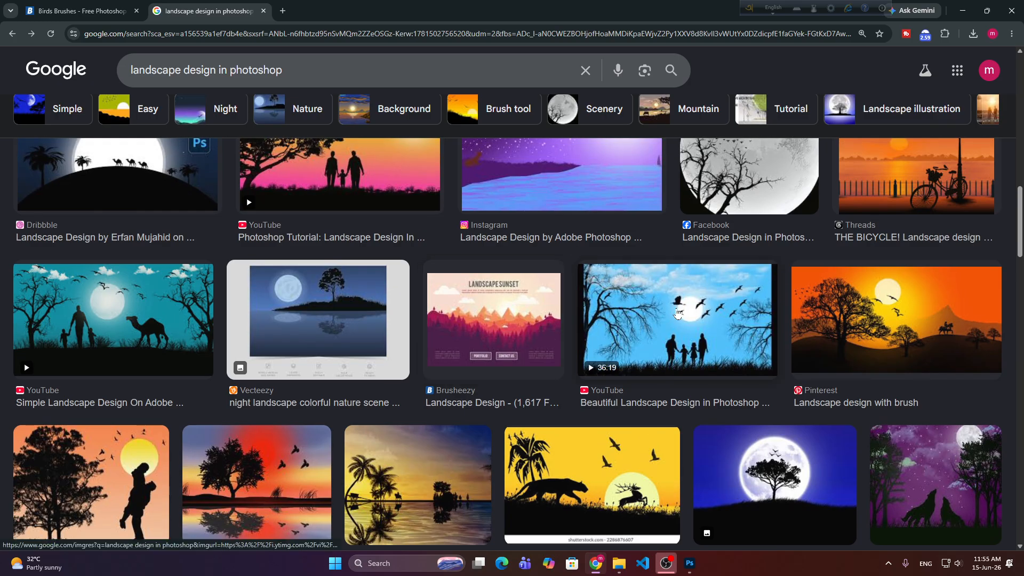
pyautogui.click(677, 315)
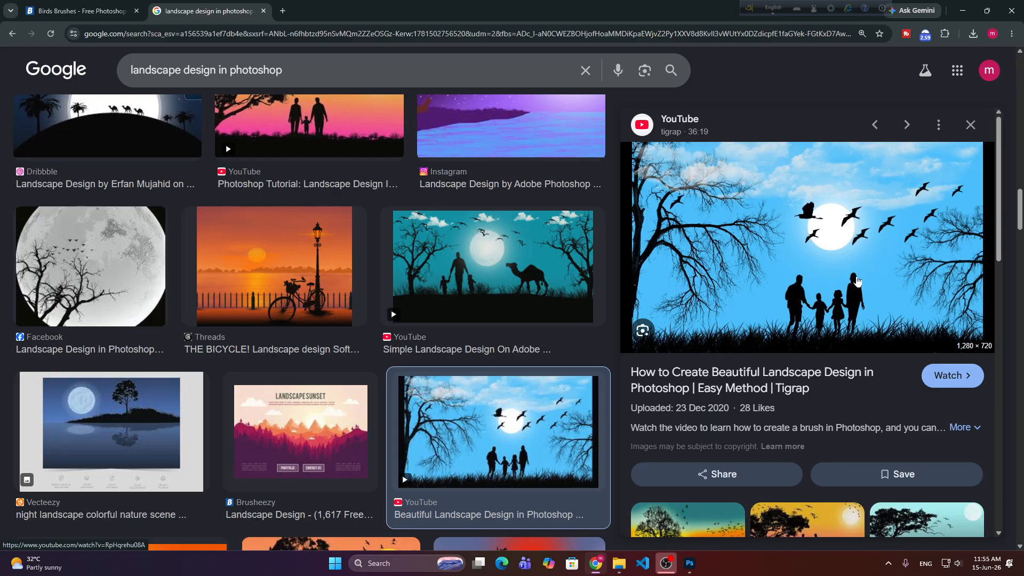
# Return to the Brusheezy page, dismiss the download overlay, and search the site for "man".
pyautogui.click(85, 10)
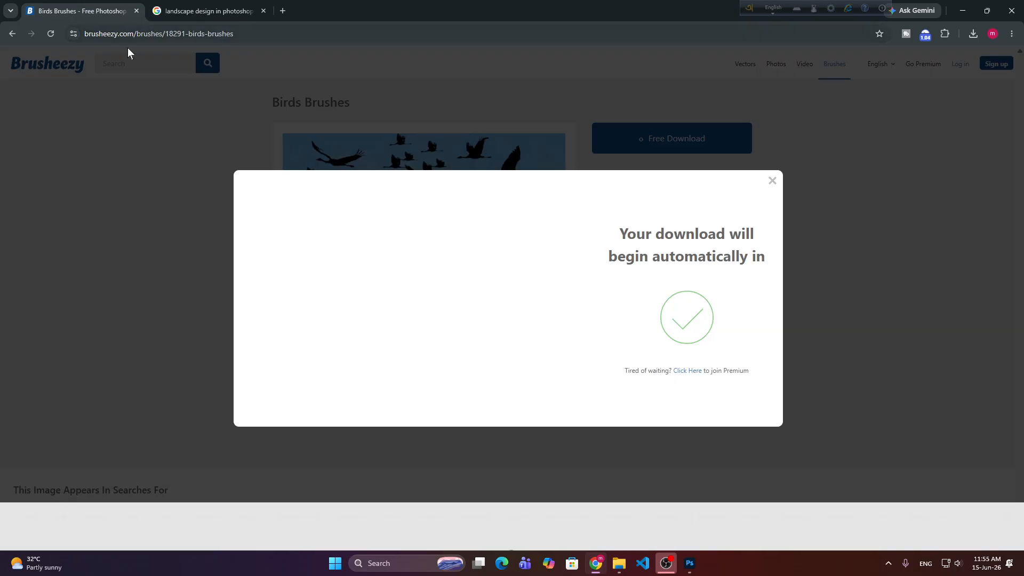
pyautogui.click(773, 182)
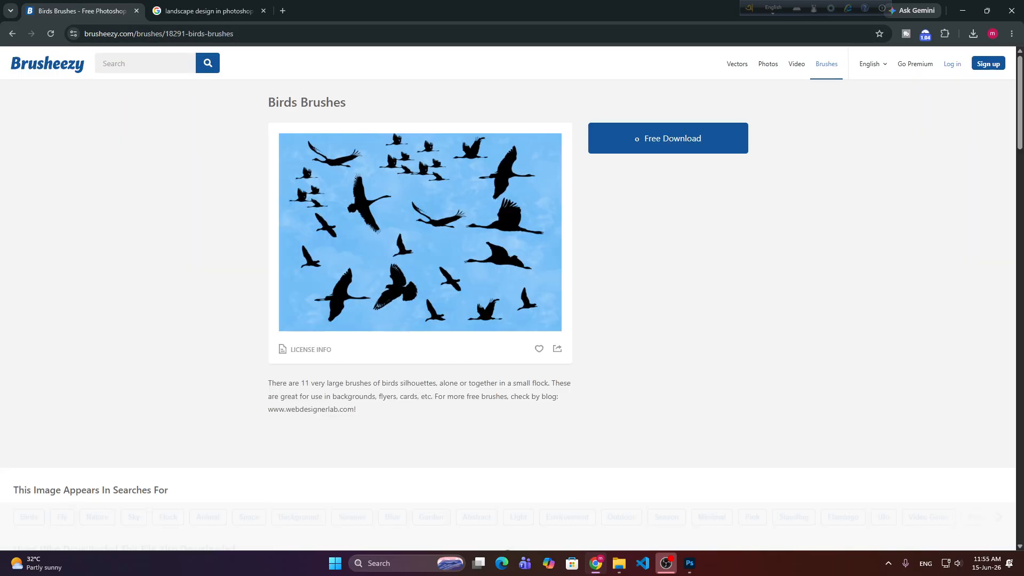
pyautogui.click(133, 63)
pyautogui.click(168, 148)
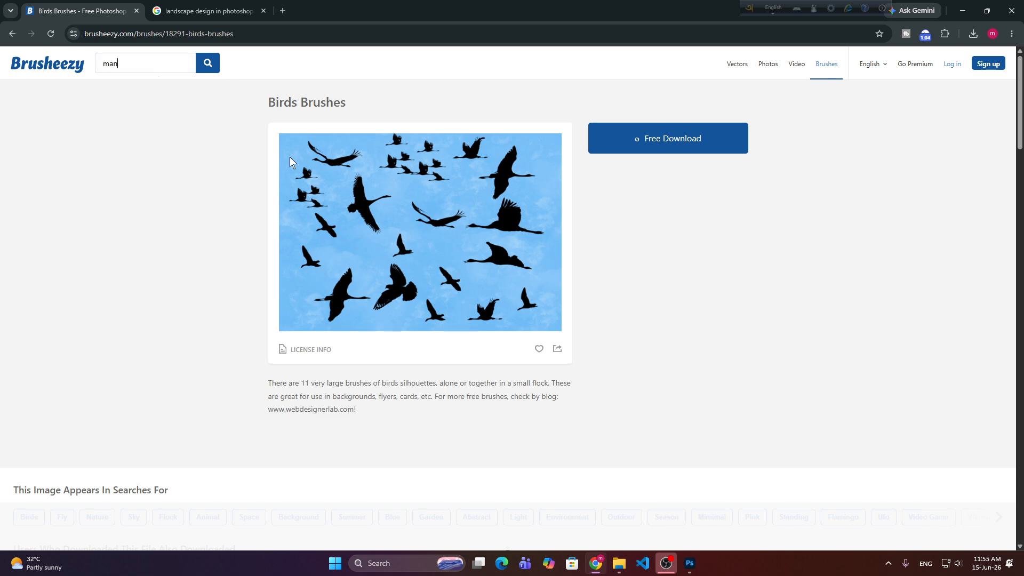
pyautogui.click(212, 70)
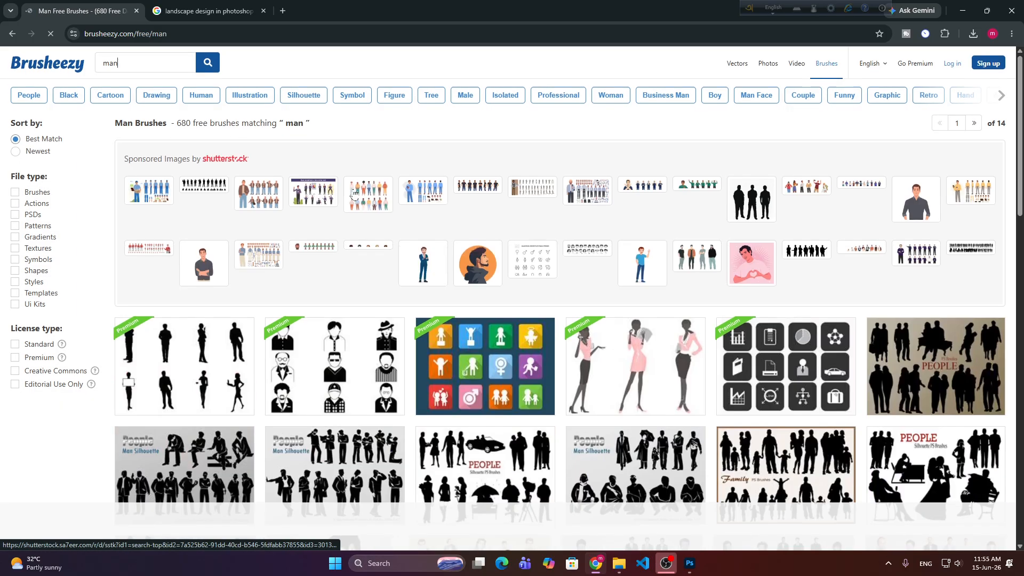
# Look through the "man" brush results for people and family silhouette brush sets.
pyautogui.scroll(-8, 354, 193)
pyautogui.scroll(-3, 690, 217)
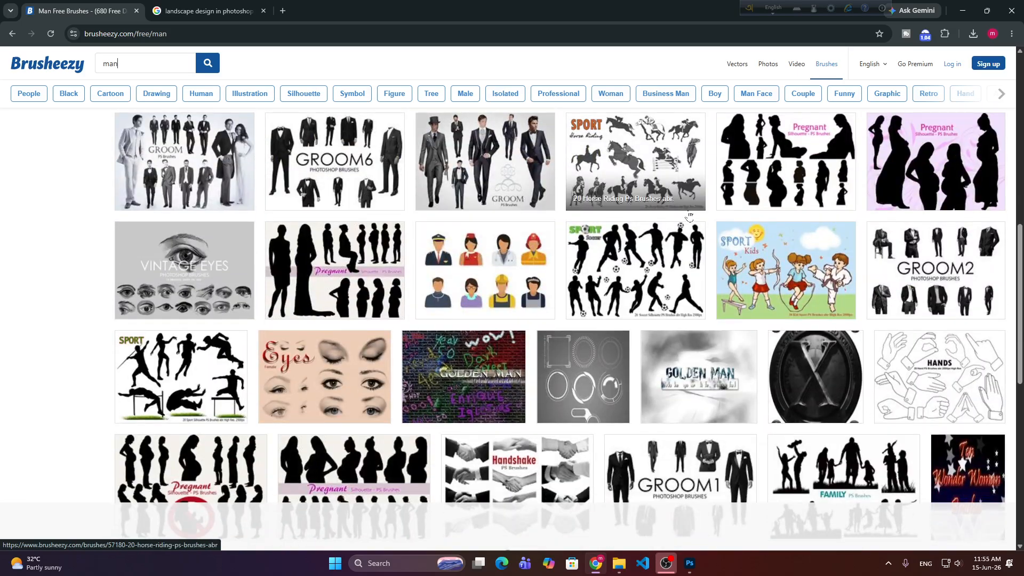
pyautogui.scroll(-4, 782, 235)
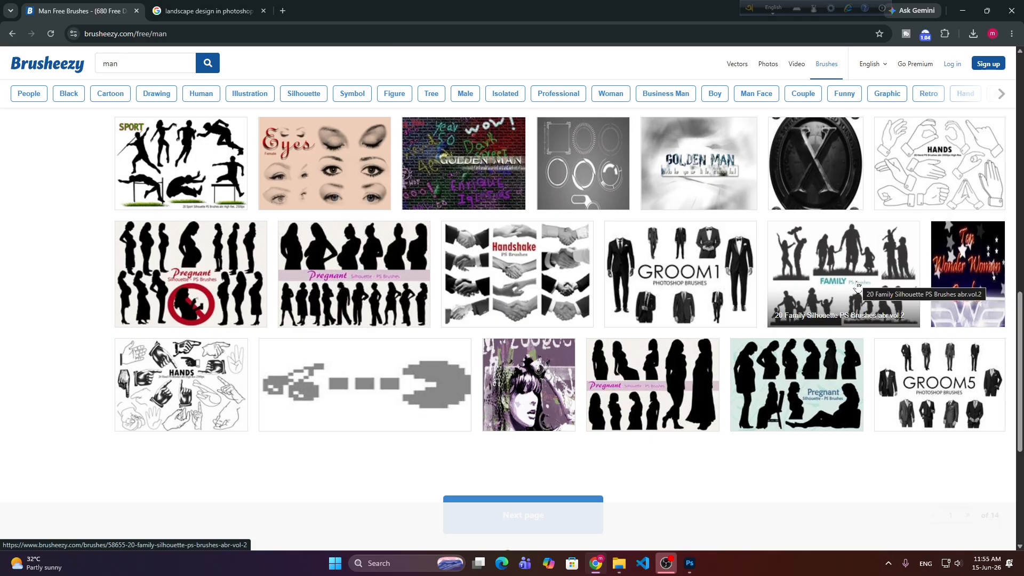
pyautogui.scroll(-1, 824, 259)
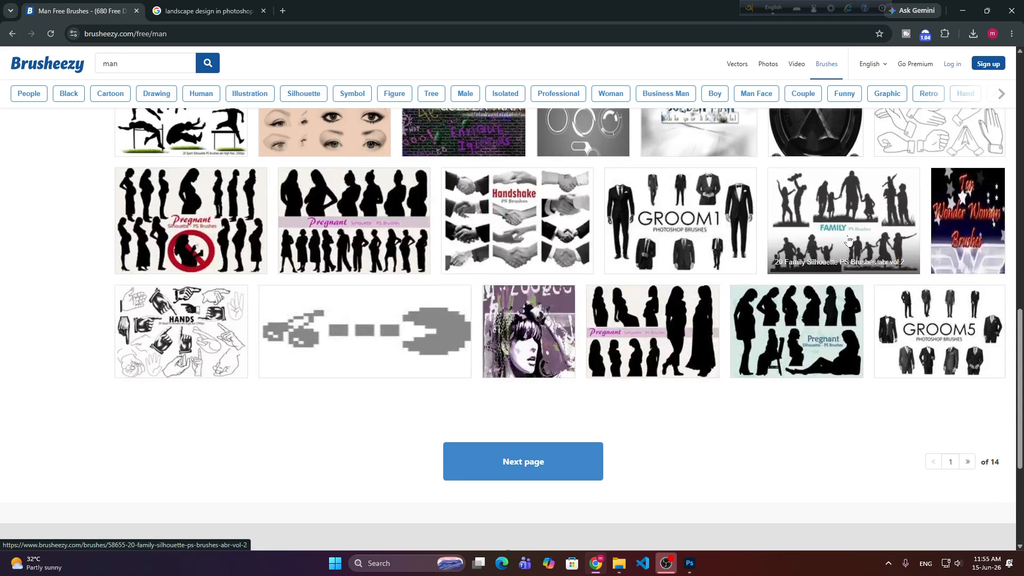
pyautogui.scroll(7, 849, 242)
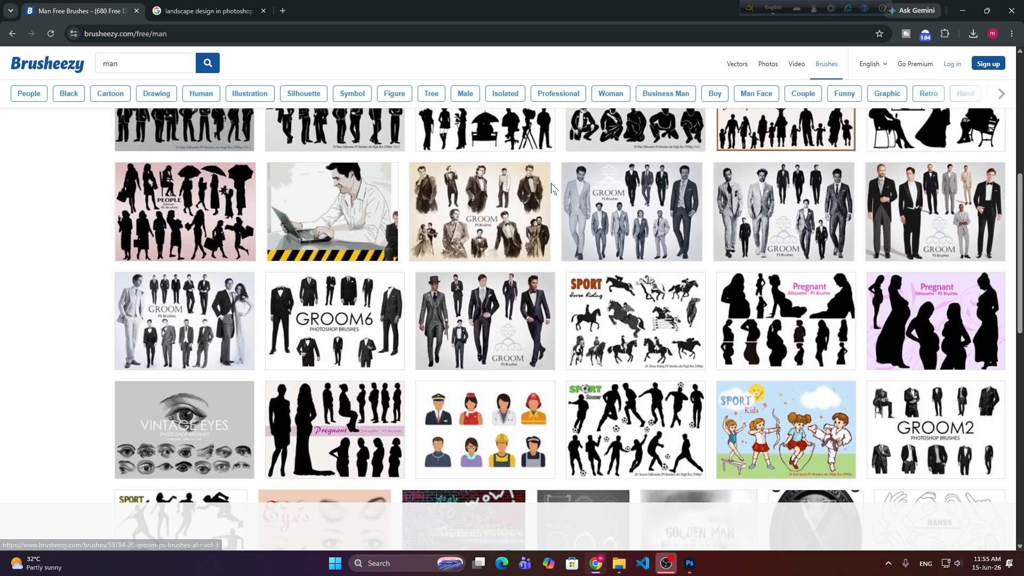
pyautogui.scroll(2, 552, 188)
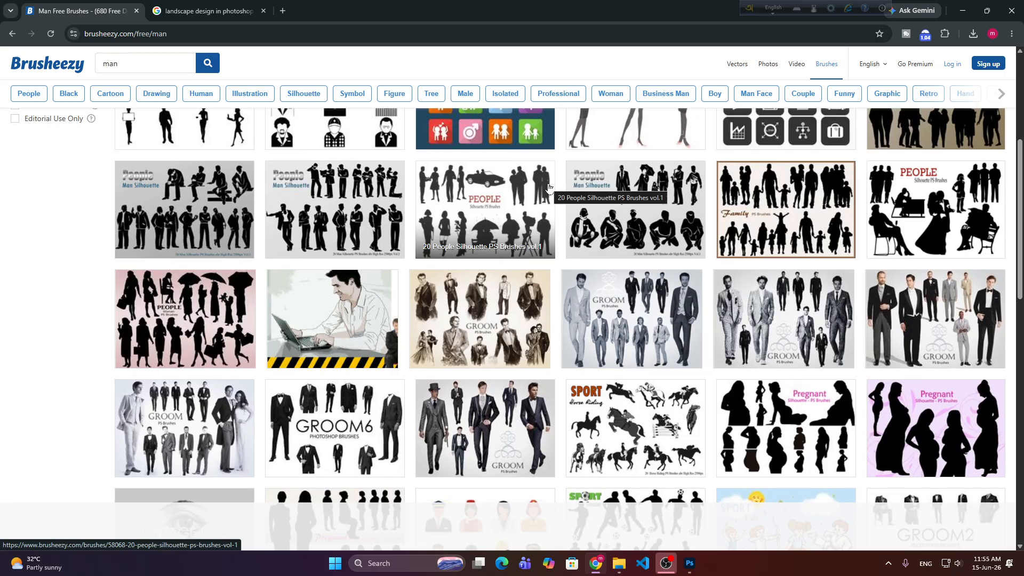
pyautogui.scroll(2, 549, 188)
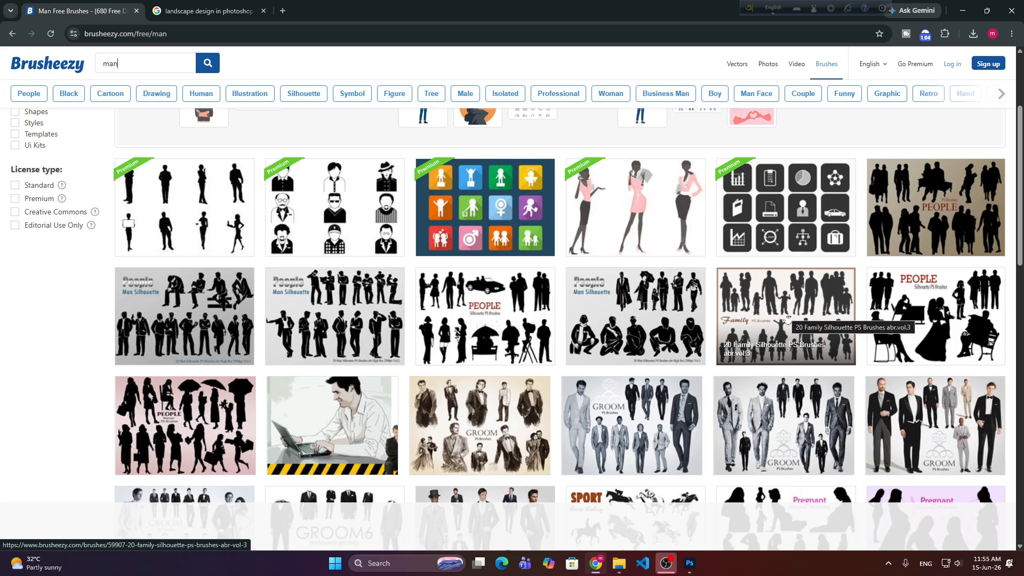
# Return to the Google landscape image results and browse back through them to the first results.
pyautogui.click(192, 6)
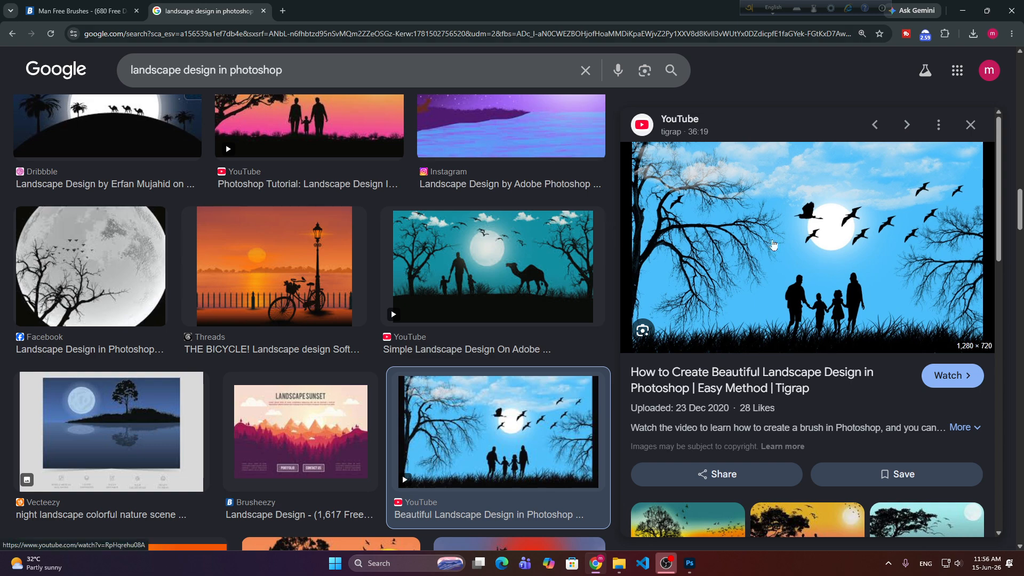
pyautogui.scroll(6, 291, 235)
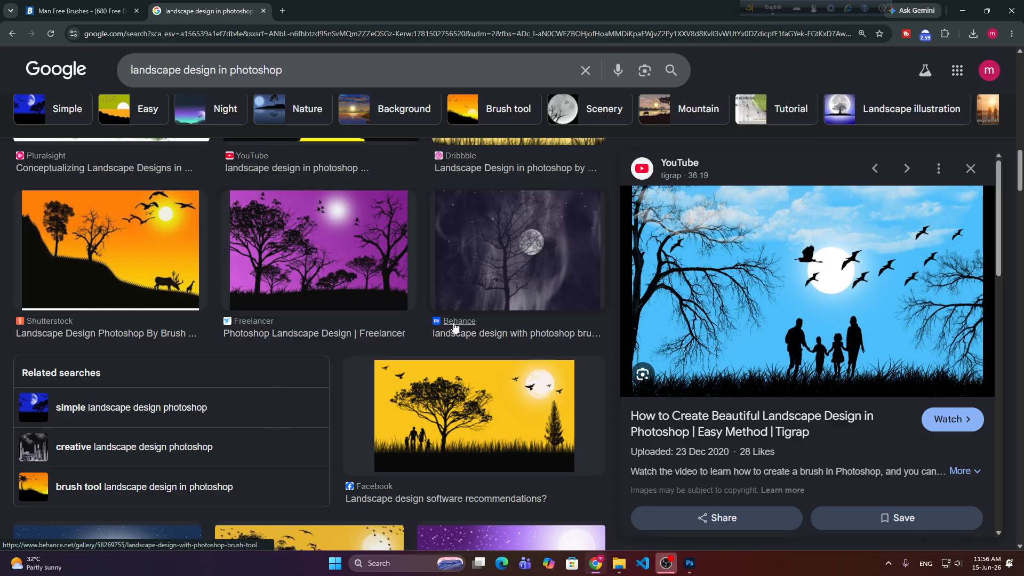
pyautogui.scroll(3, 459, 325)
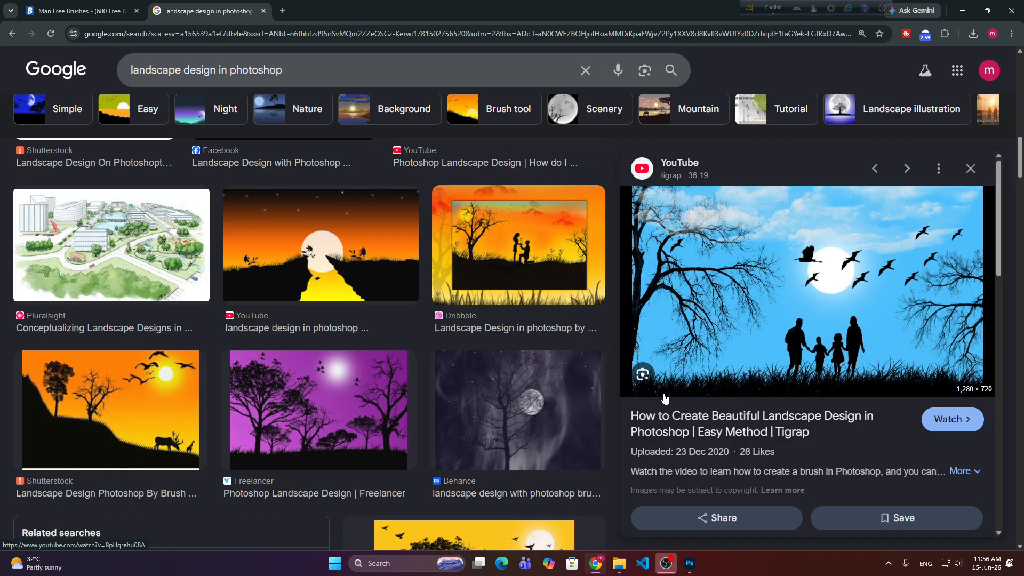
pyautogui.scroll(15, 424, 374)
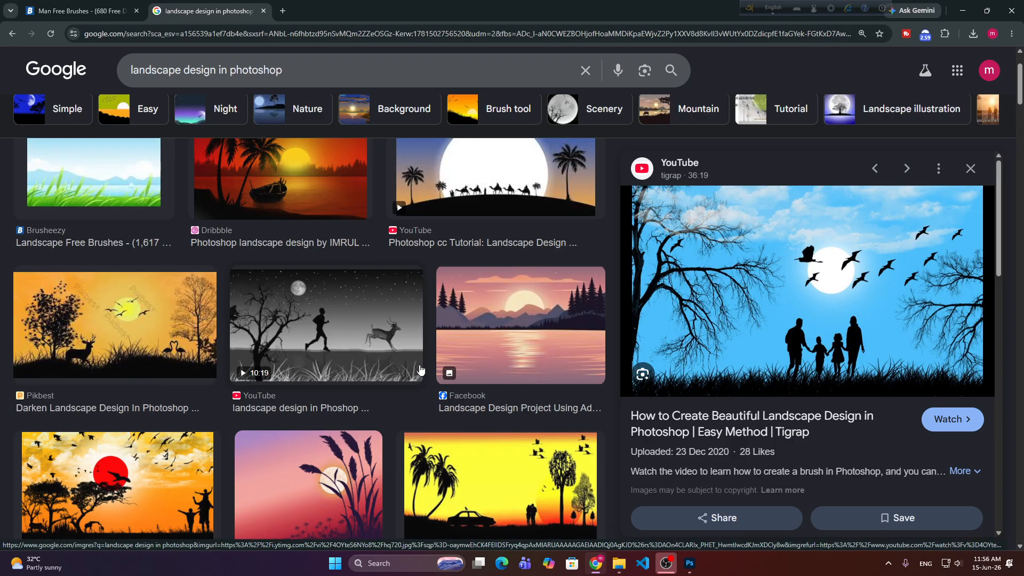
pyautogui.scroll(2, 421, 369)
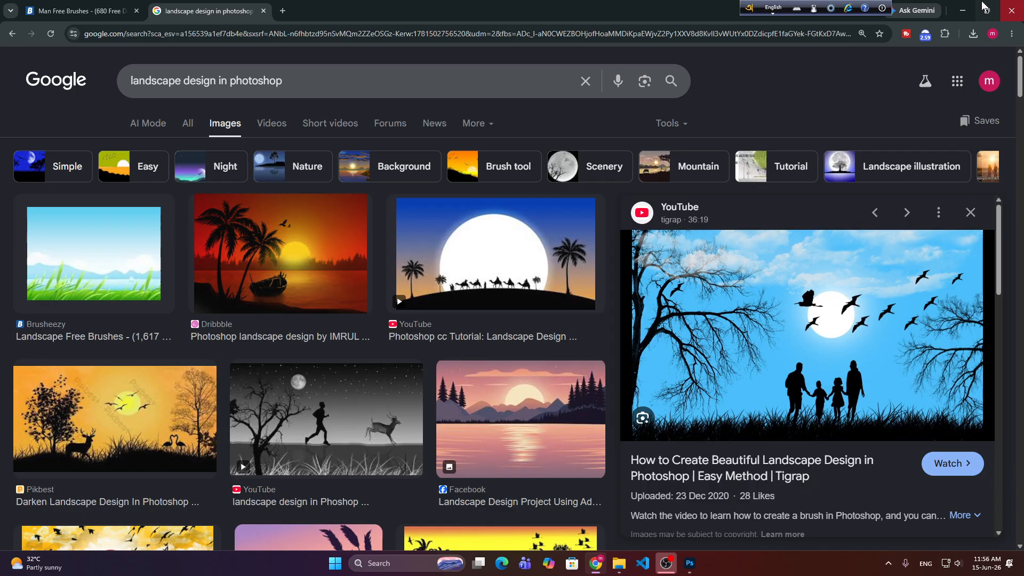
# Switch to Photoshop, hide and reshow Layer 4's tree, and move the duplicate moon on Layer 6 copy into the open sky beside the trees.
pyautogui.click(963, 10)
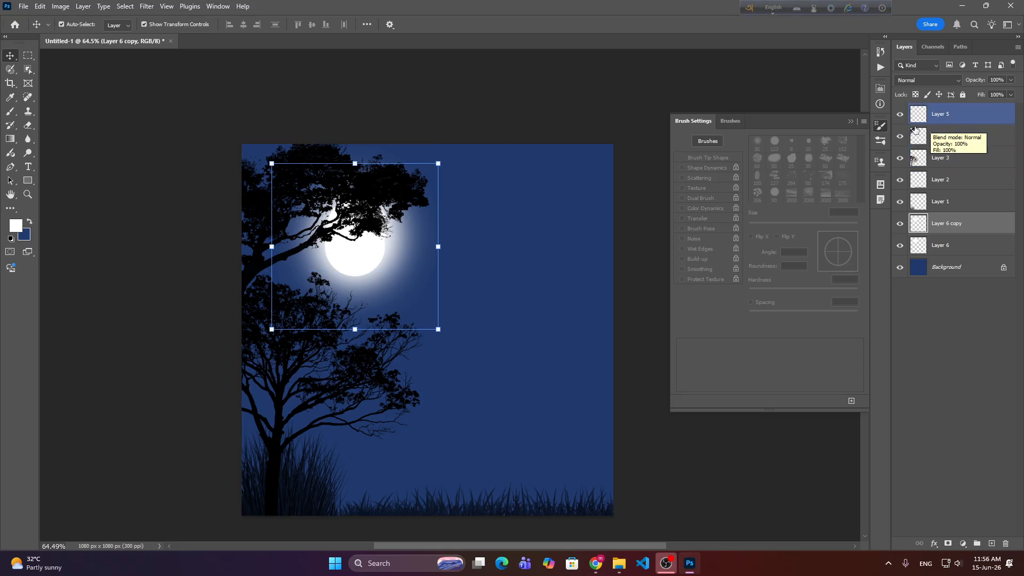
pyautogui.click(899, 137)
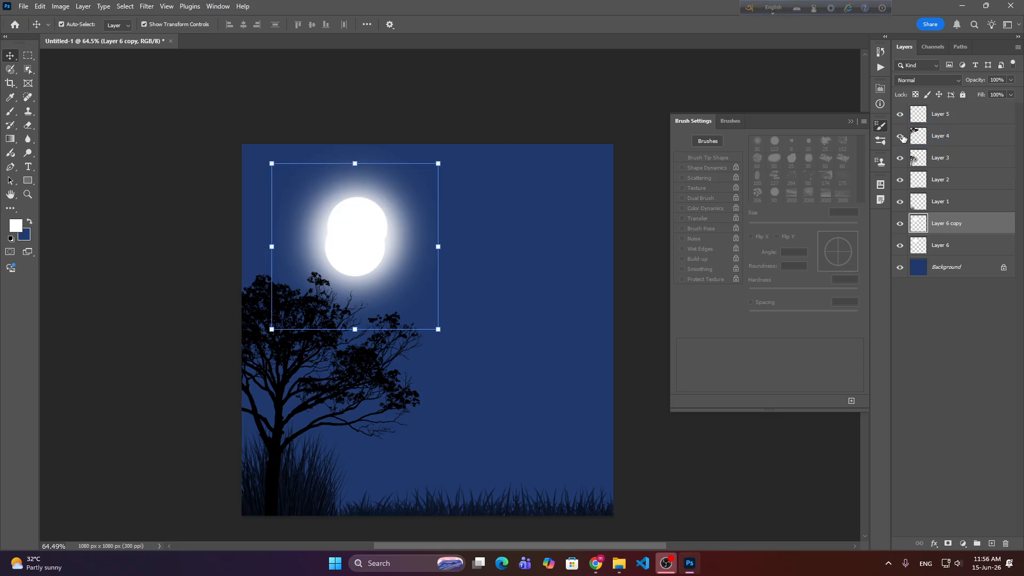
pyautogui.click(900, 137)
pyautogui.moveTo(362, 251); pyautogui.dragTo(490, 300)
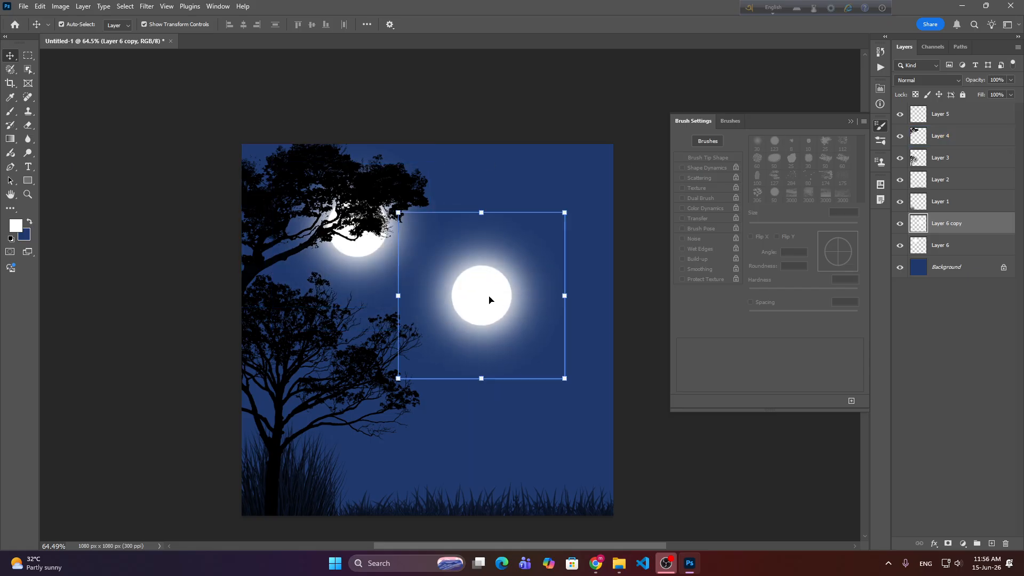
# Delete the duplicate moon on Layer 6 copy and clear the layer selection.
pyautogui.press('Delete')
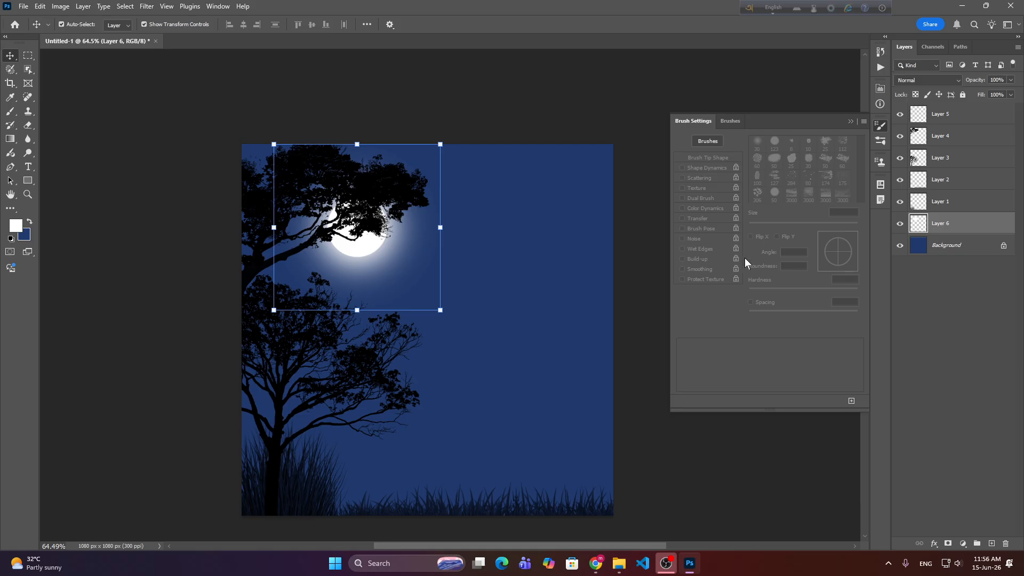
pyautogui.moveTo(384, 201)
pyautogui.mouseDown()
pyautogui.moveTo(455, 216)
pyautogui.moveTo(384, 199)
pyautogui.mouseUp()
pyautogui.click(522, 236)
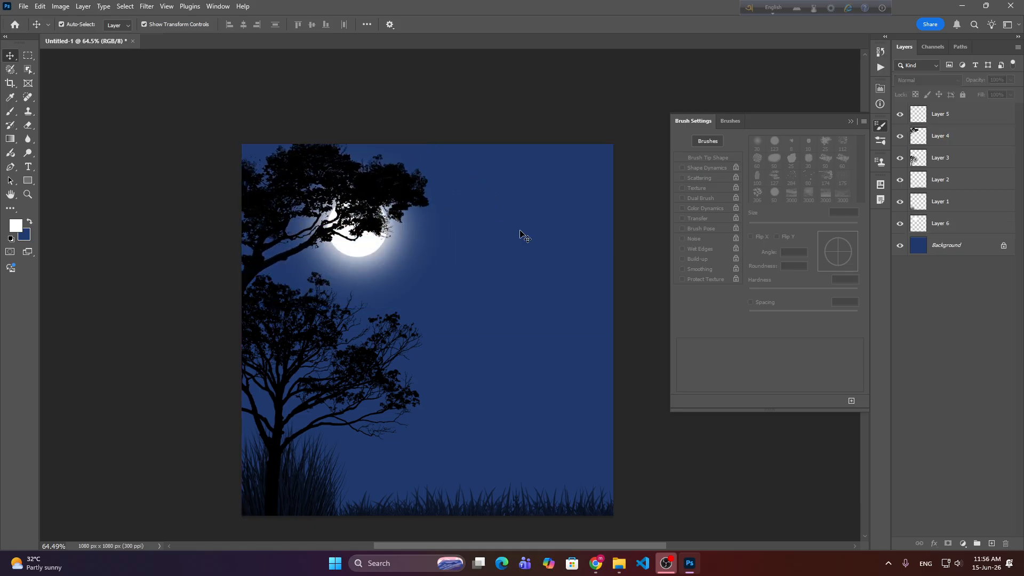
# Group Layer 2, Layer 1 and Layer 6 together and name the group "grass".
pyautogui.click(985, 159)
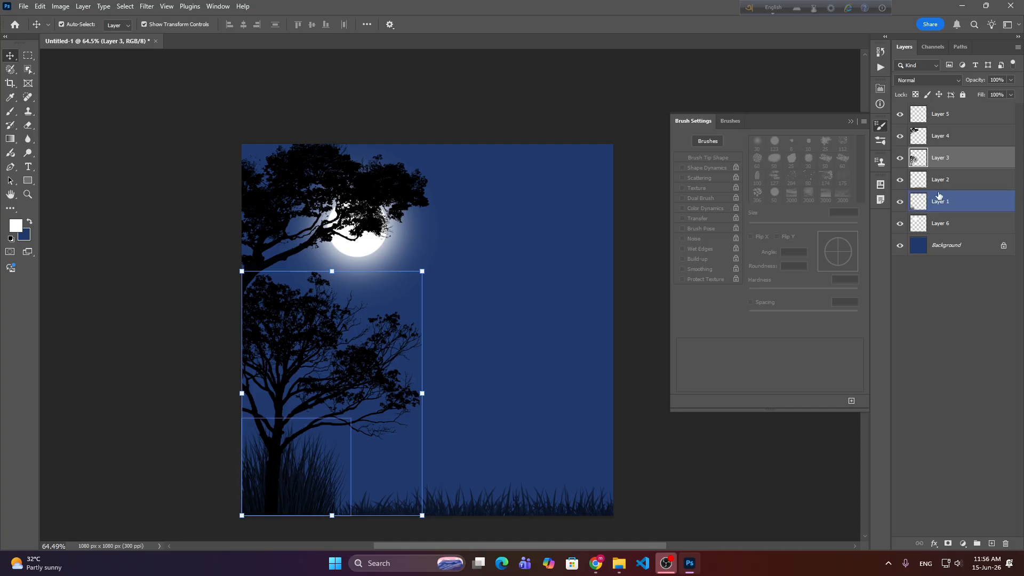
pyautogui.click(949, 118)
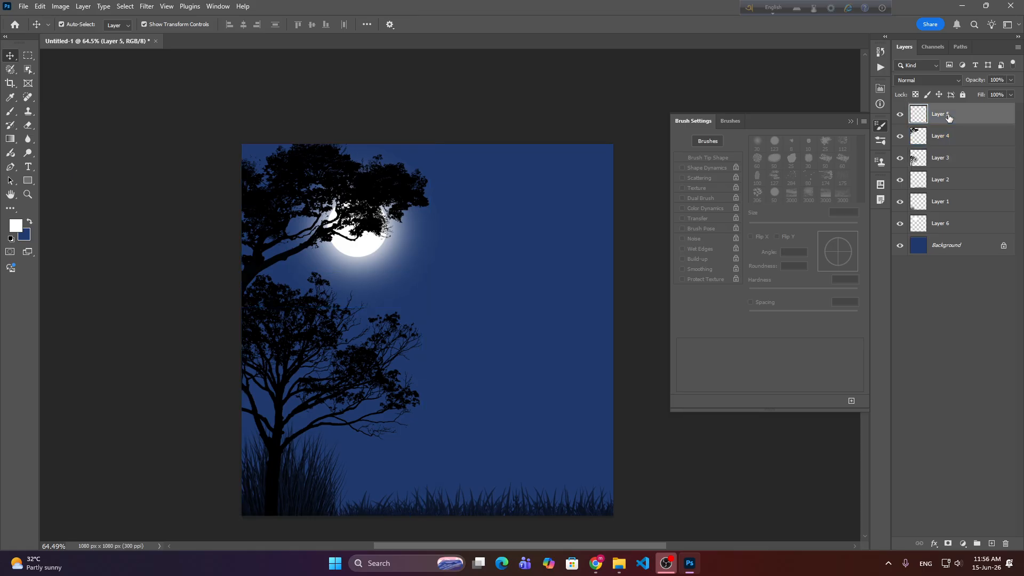
pyautogui.click(943, 227)
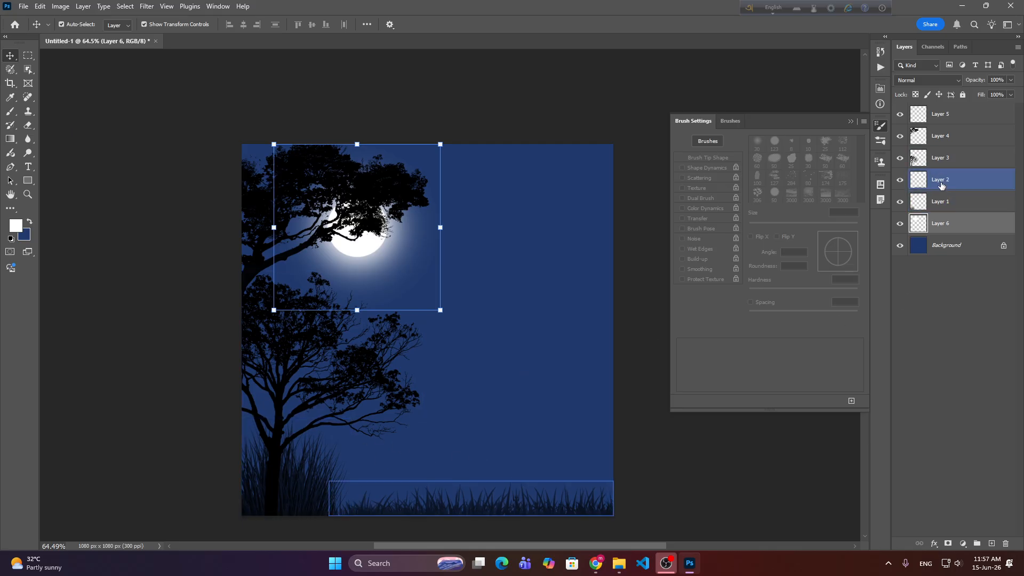
pyautogui.keyDown('shift'); pyautogui.click(964, 182); pyautogui.keyUp('shift')
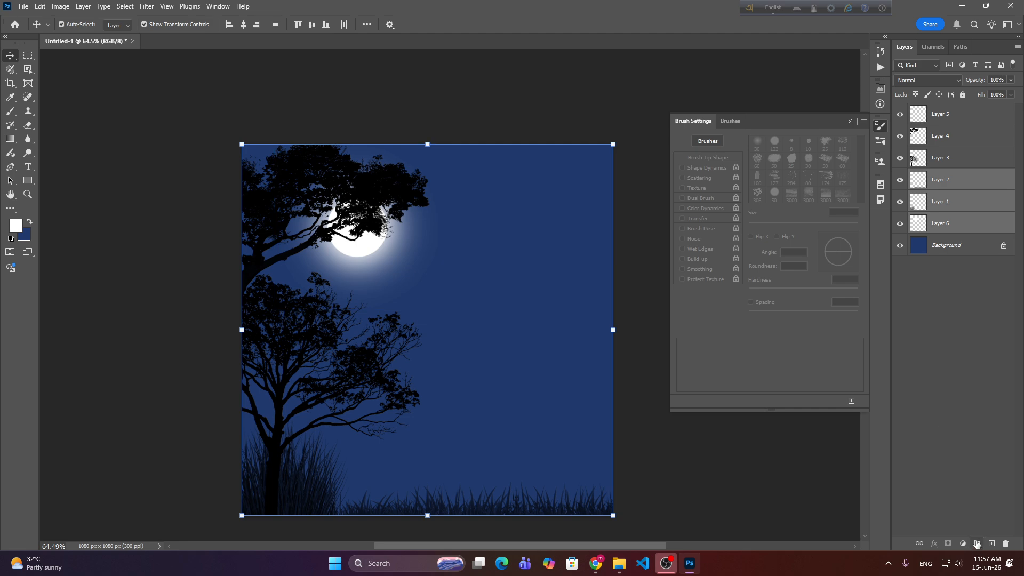
pyautogui.click(978, 544)
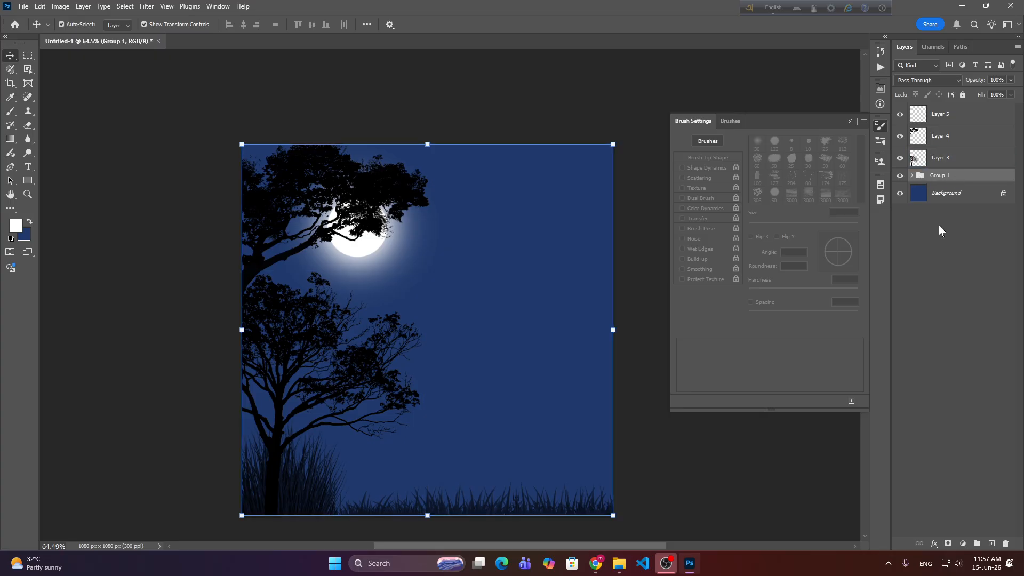
pyautogui.doubleClick(948, 179)
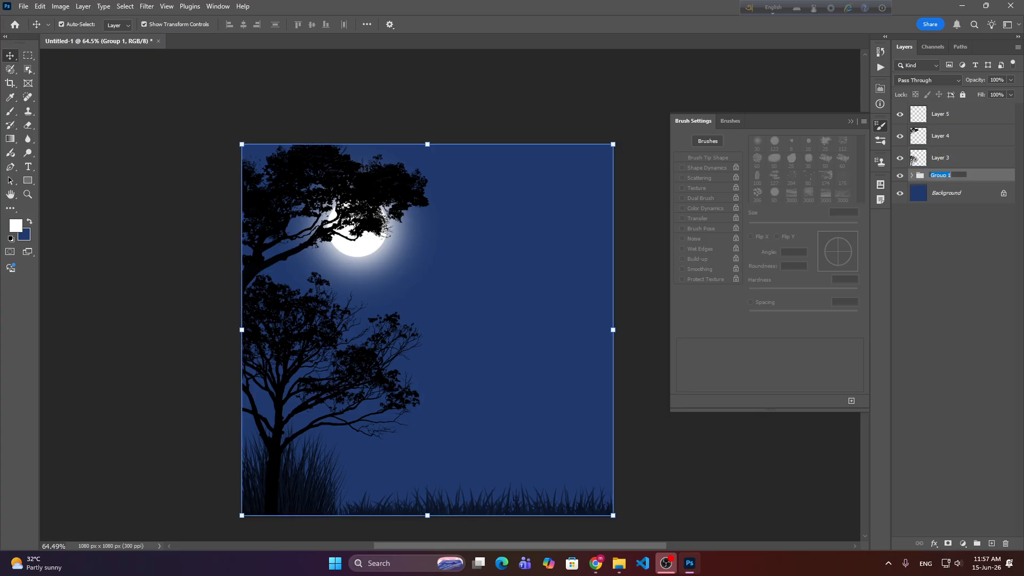
pyautogui.press('BackSpace')
pyautogui.write('grass')
# Group the two tree layers, Layer 3 and Layer 4, and name the group "Tree".
pyautogui.click(976, 159)
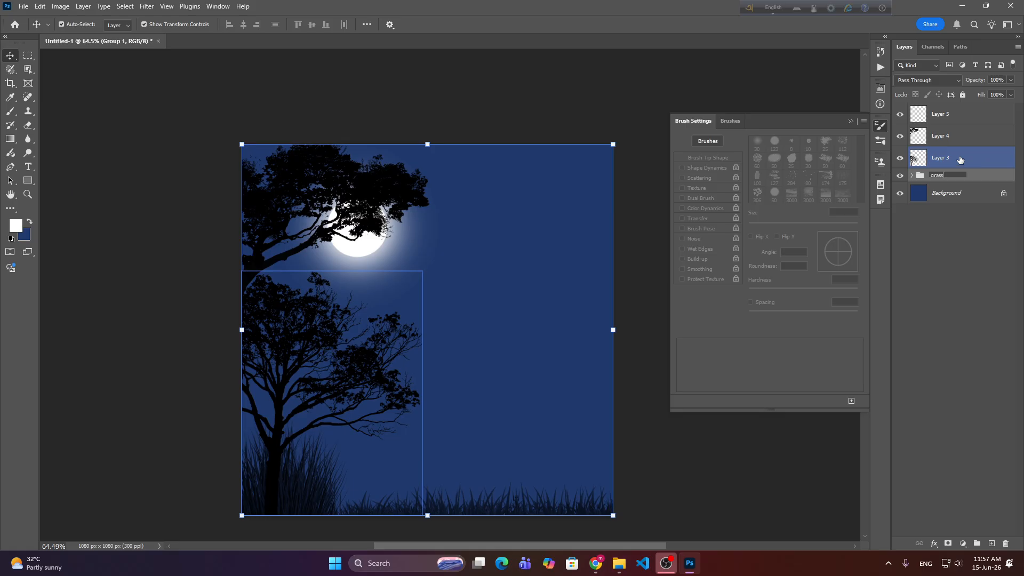
pyautogui.keyDown('shift'); pyautogui.click(950, 142); pyautogui.keyUp('shift')
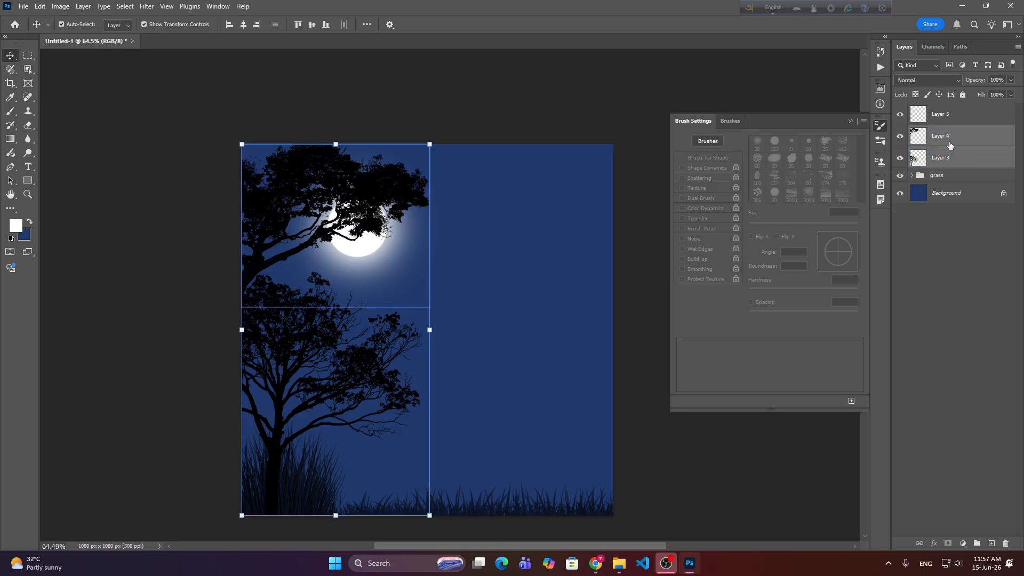
pyautogui.click(977, 543)
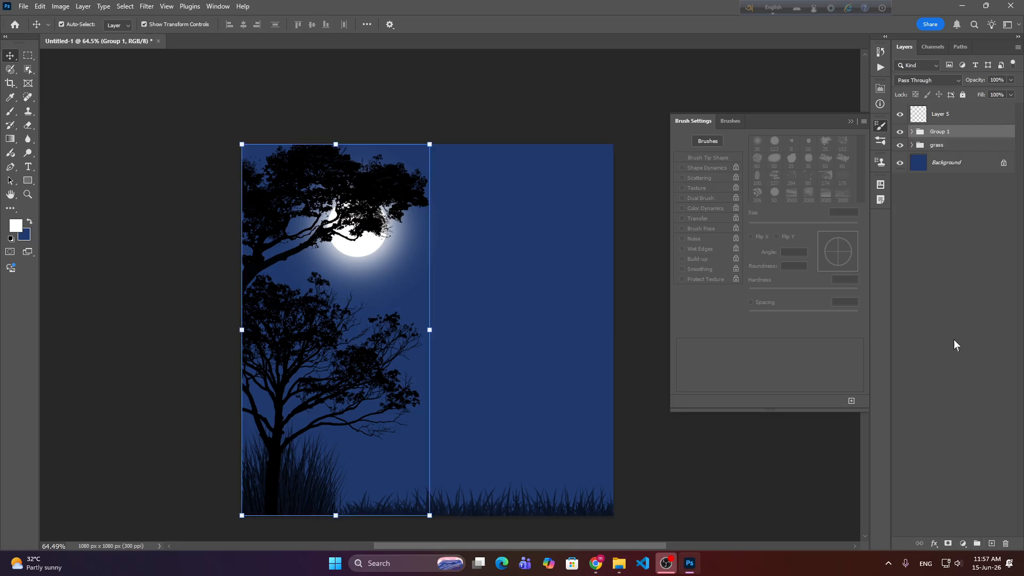
pyautogui.doubleClick(941, 132)
pyautogui.write('Tree')
pyautogui.press('Return')
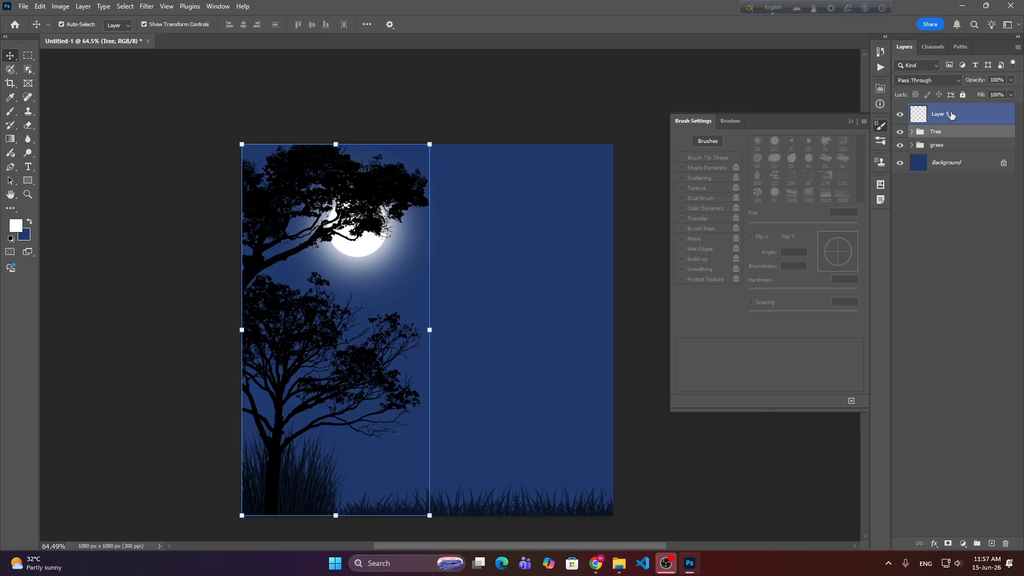
# Hide and reshow Layer 5, the Tree group, the Background, the grass group and its Layer 6 to check their contents.
pyautogui.click(949, 115)
pyautogui.click(901, 114)
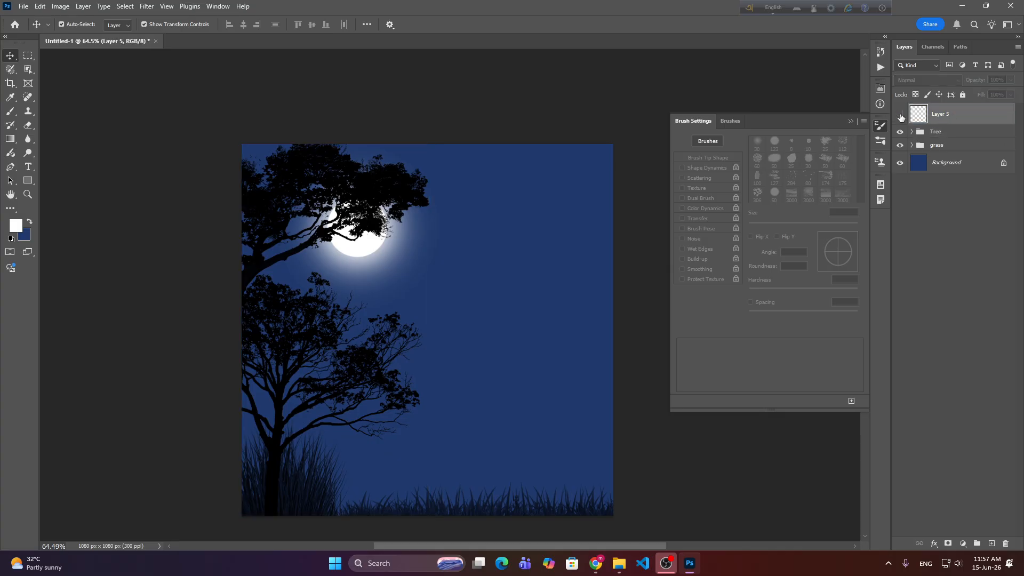
pyautogui.click(900, 114)
pyautogui.click(900, 115)
pyautogui.click(900, 114)
pyautogui.click(901, 131)
pyautogui.click(900, 131)
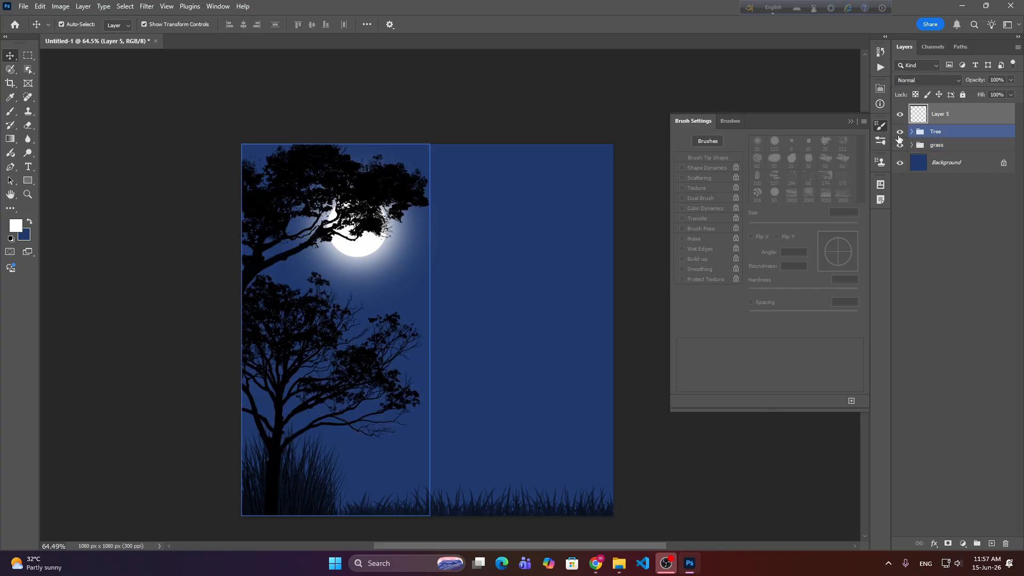
pyautogui.click(901, 163)
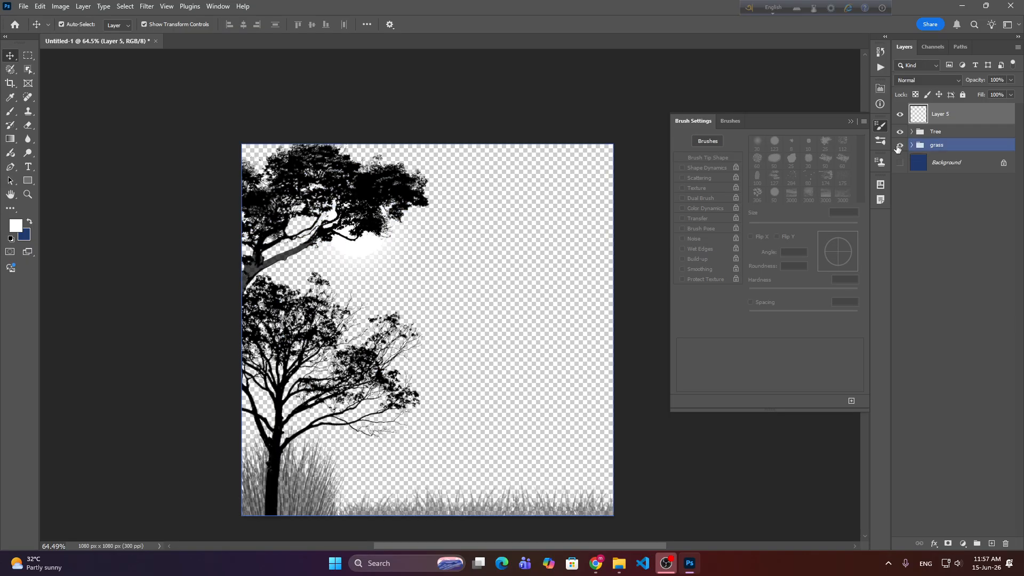
pyautogui.click(901, 162)
pyautogui.click(901, 145)
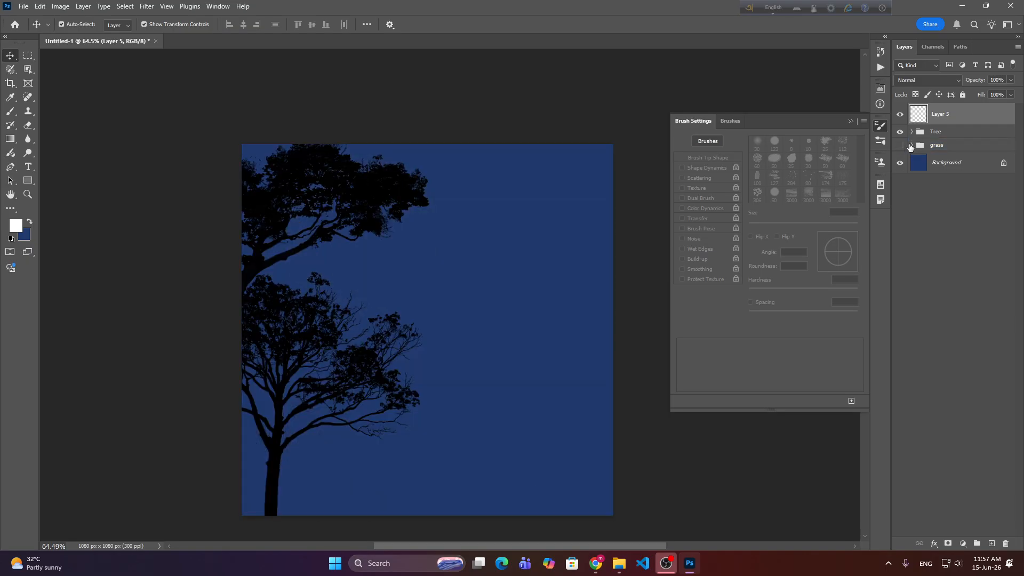
pyautogui.click(901, 145)
pyautogui.click(912, 146)
pyautogui.click(901, 206)
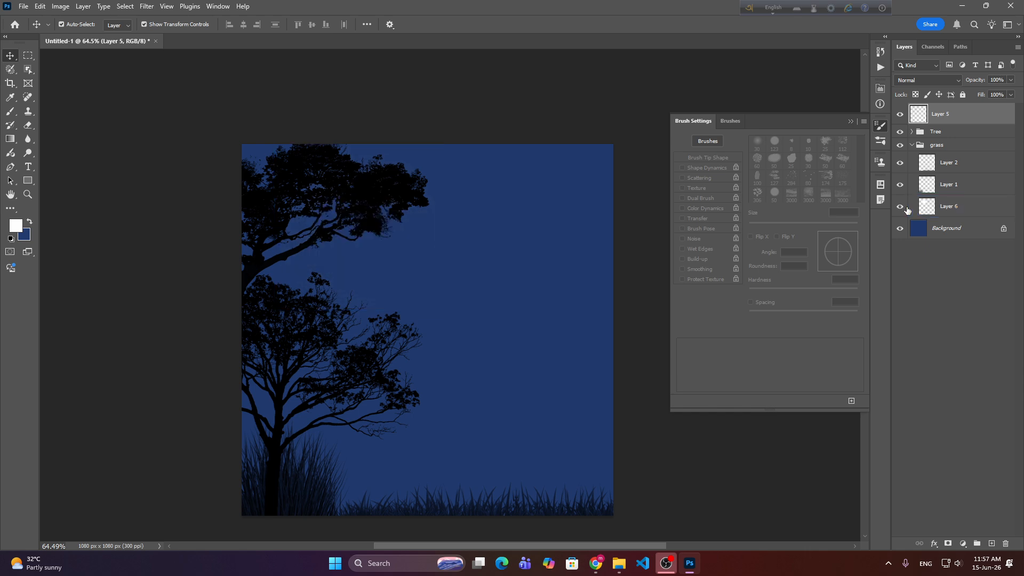
pyautogui.click(901, 206)
# Move Layer 6 out of the grass group to the top of the layer stack.
pyautogui.click(942, 206)
pyautogui.moveTo(942, 207); pyautogui.dragTo(947, 110)
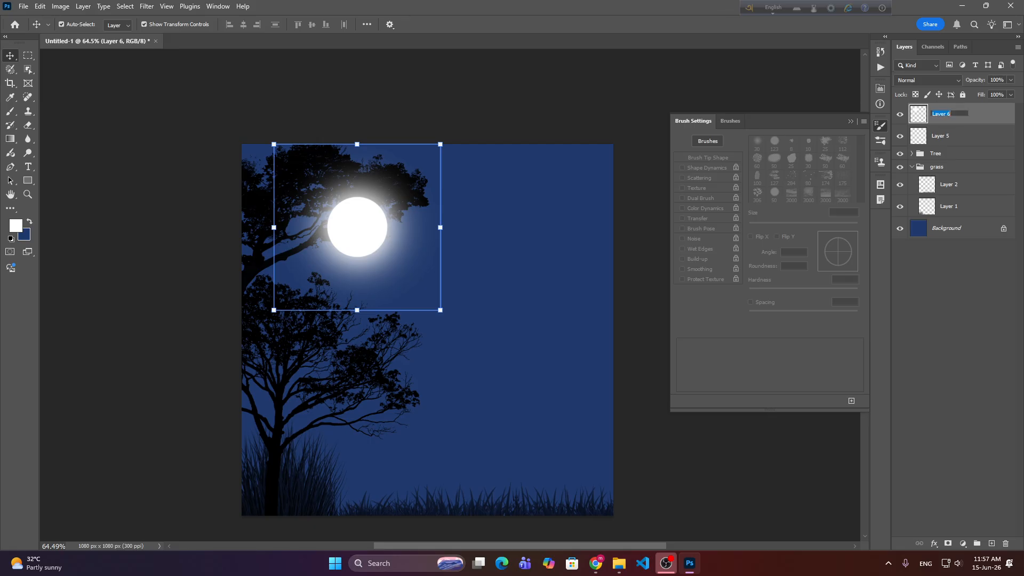
pyautogui.rightClick(944, 116)
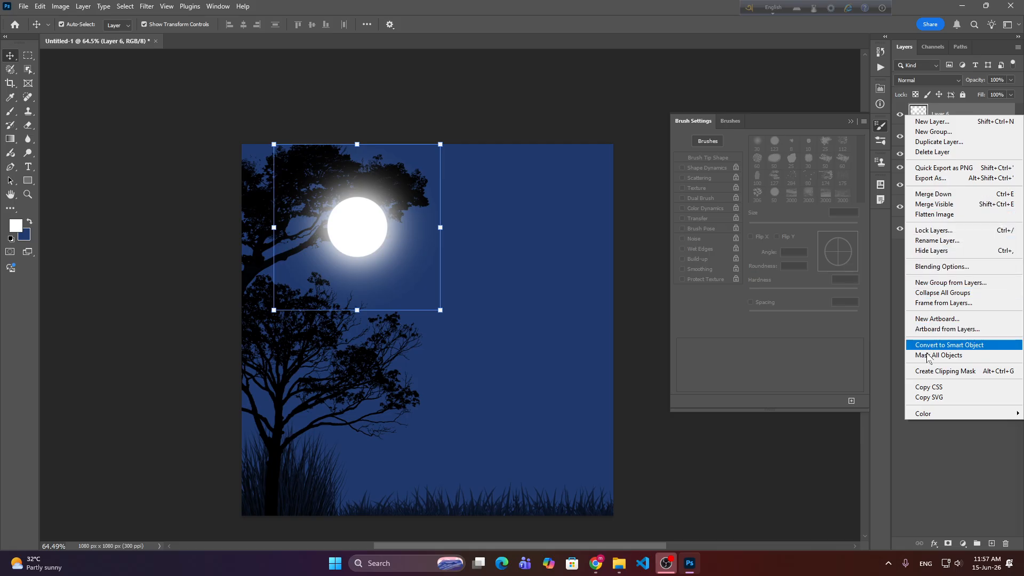
pyautogui.click(938, 444)
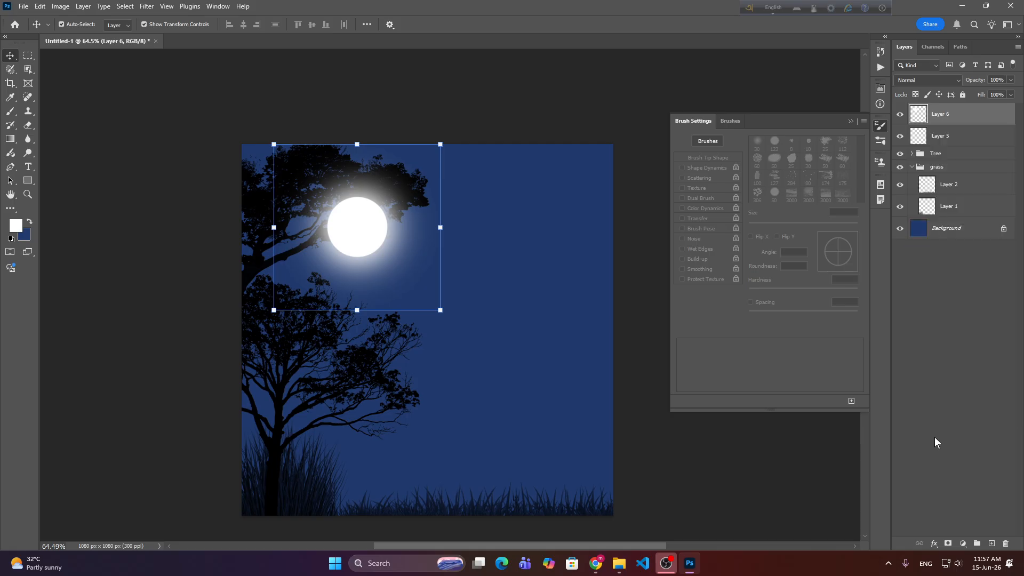
pyautogui.doubleClick(945, 111)
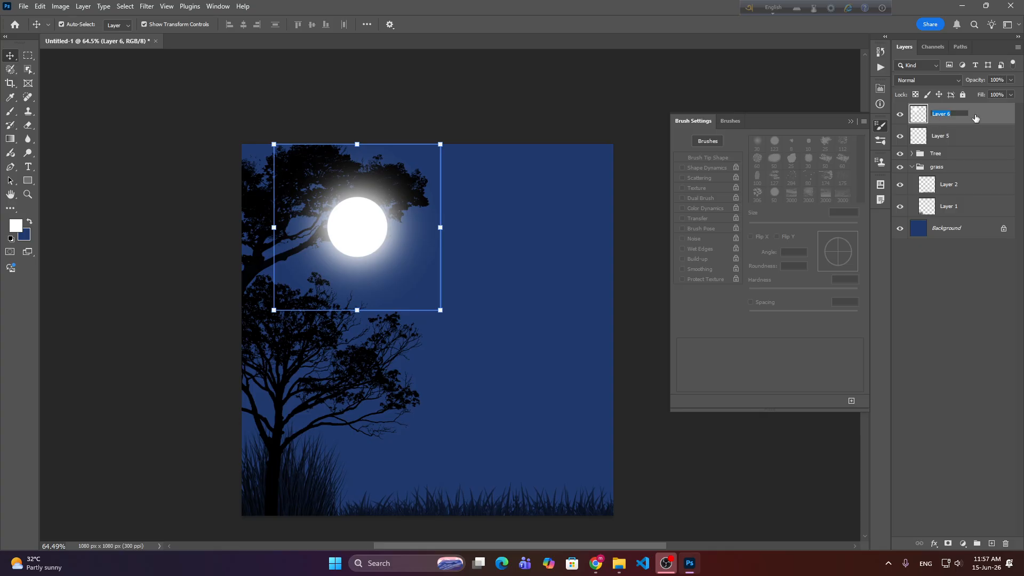
pyautogui.click(1005, 116)
pyautogui.doubleClick(1005, 116)
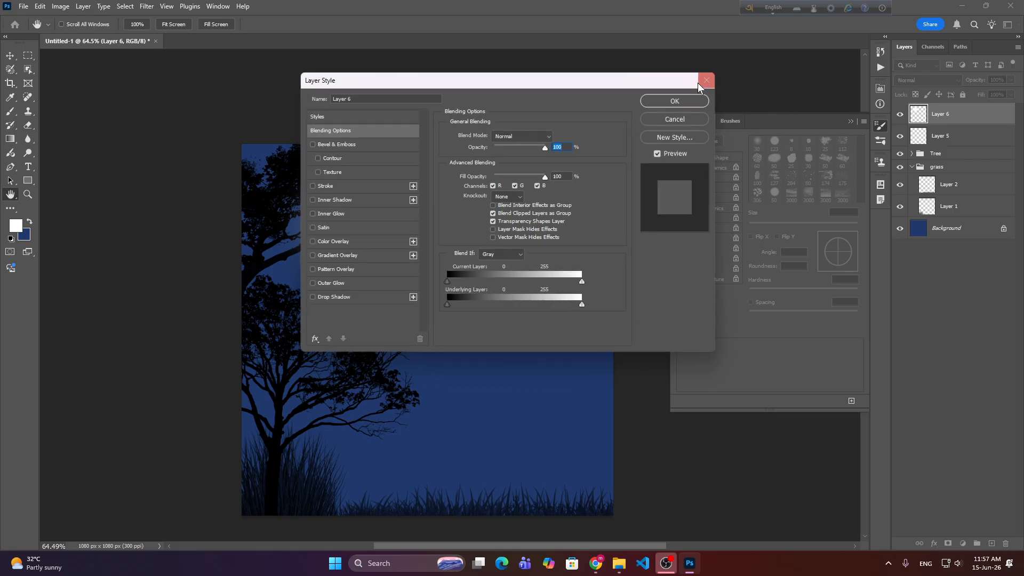
pyautogui.press('Escape')
# Rename Layer 6 as "moon", place it between the grass group and the Background, and collapse the grass group.
pyautogui.doubleClick(941, 115)
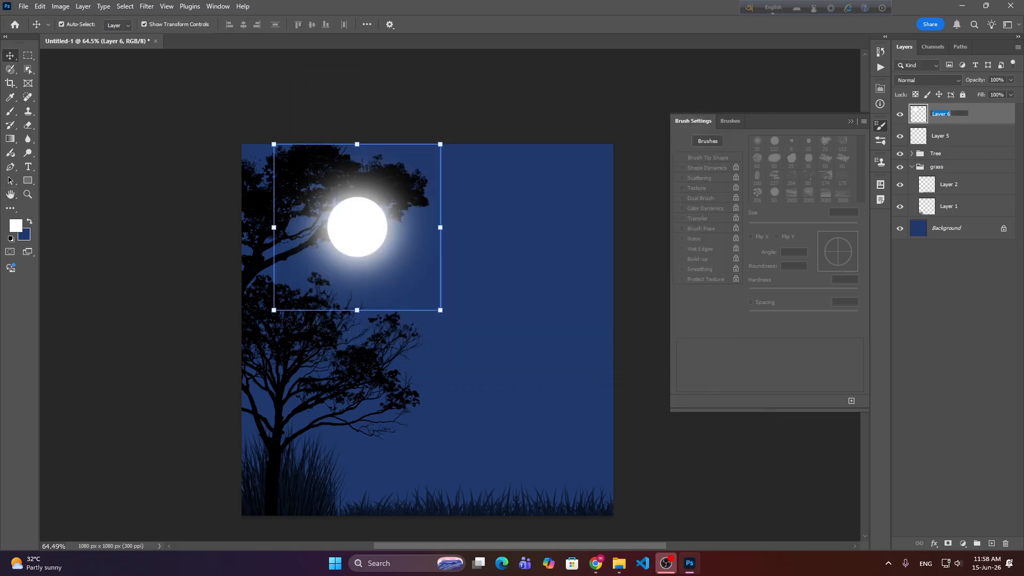
pyautogui.write('moon')
pyautogui.press('Return')
pyautogui.moveTo(942, 116); pyautogui.dragTo(968, 216)
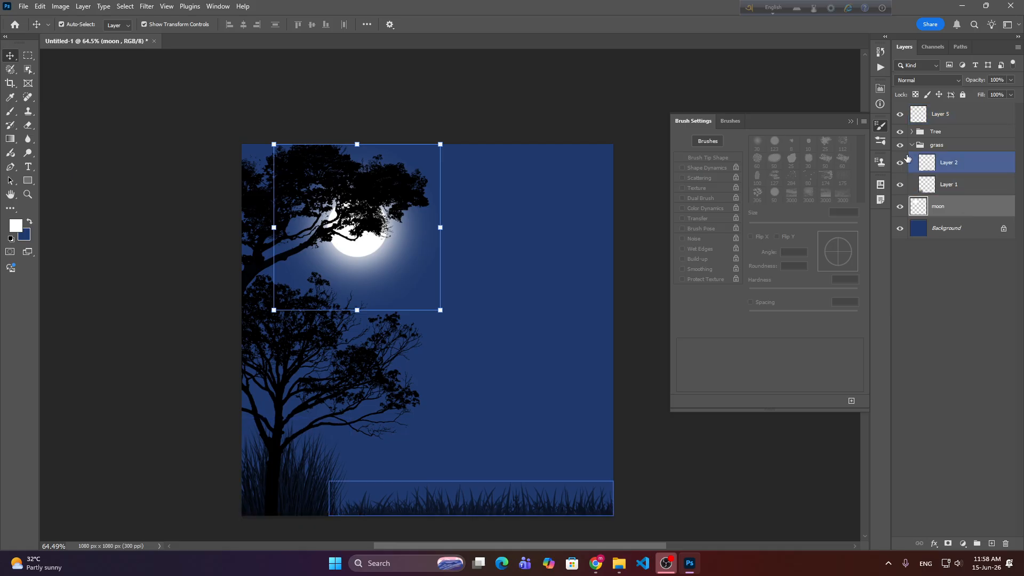
pyautogui.click(910, 145)
pyautogui.click(912, 145)
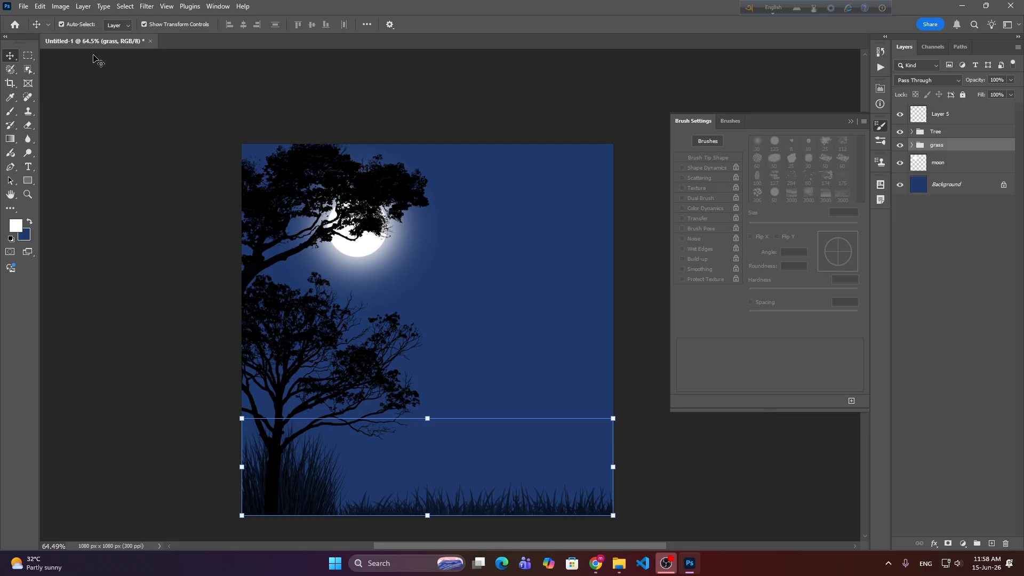
# Try flattening the soft 300 px brush tip to 22% roundness and restore it to 100%.
pyautogui.click(9, 113)
pyautogui.click(76, 26)
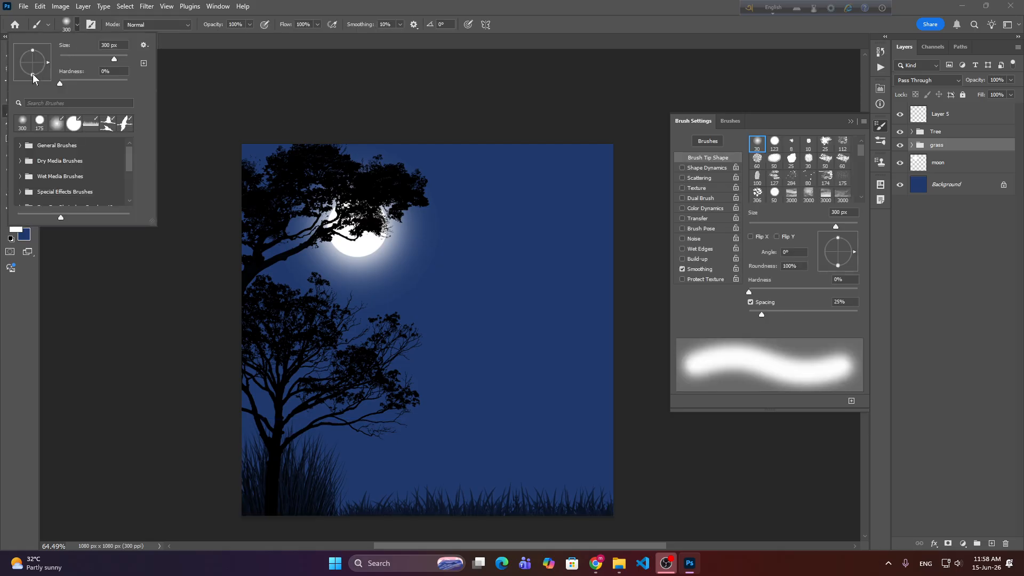
pyautogui.moveTo(32, 80); pyautogui.dragTo(32, 65)
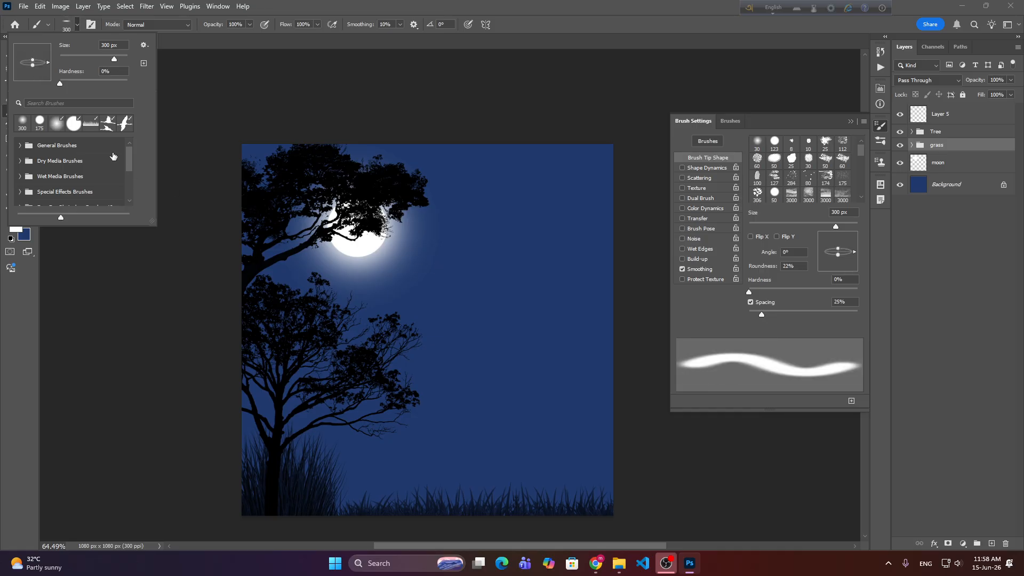
pyautogui.moveTo(32, 66); pyautogui.dragTo(35, 101)
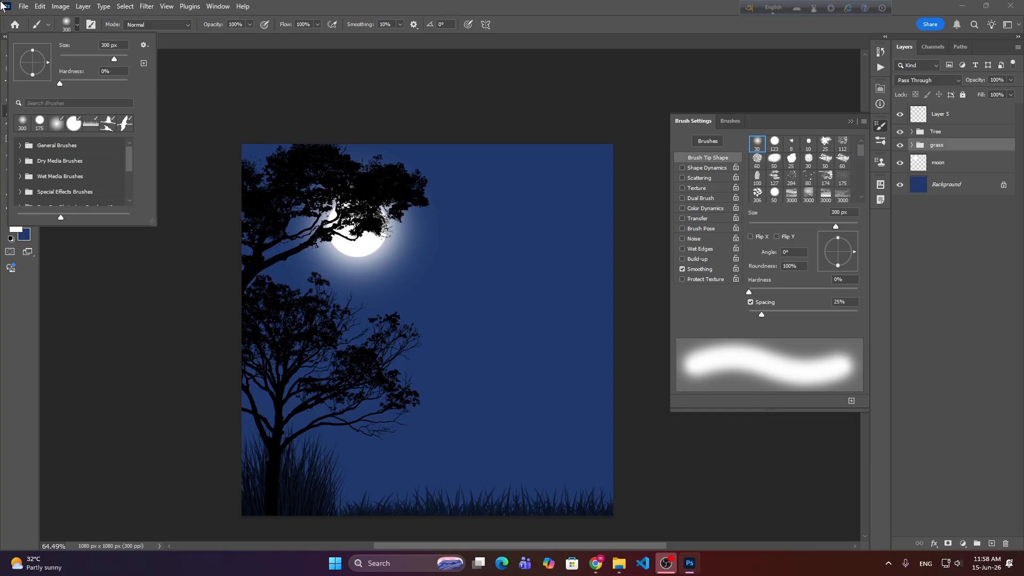
pyautogui.click(15, 24)
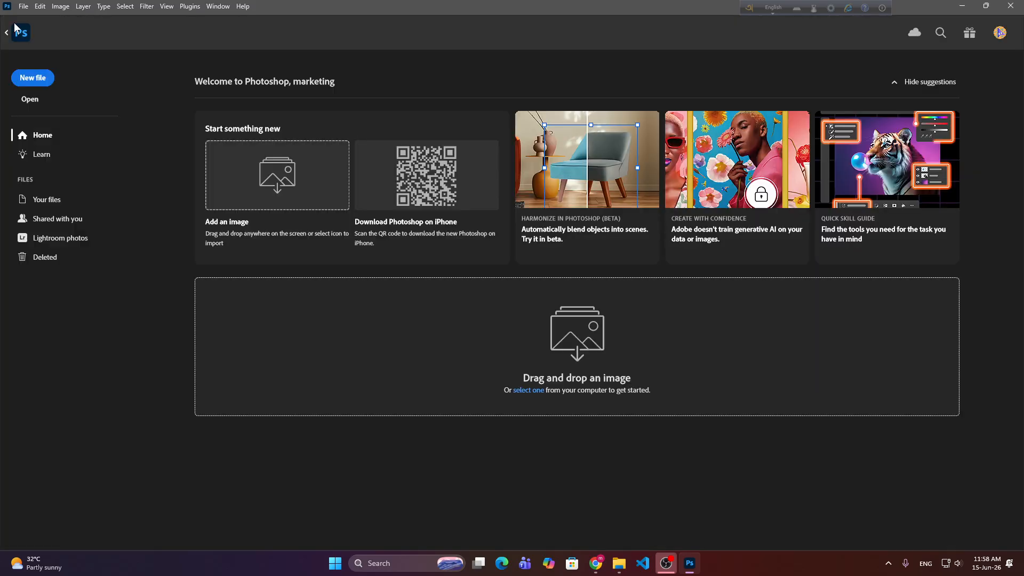
pyautogui.click(21, 33)
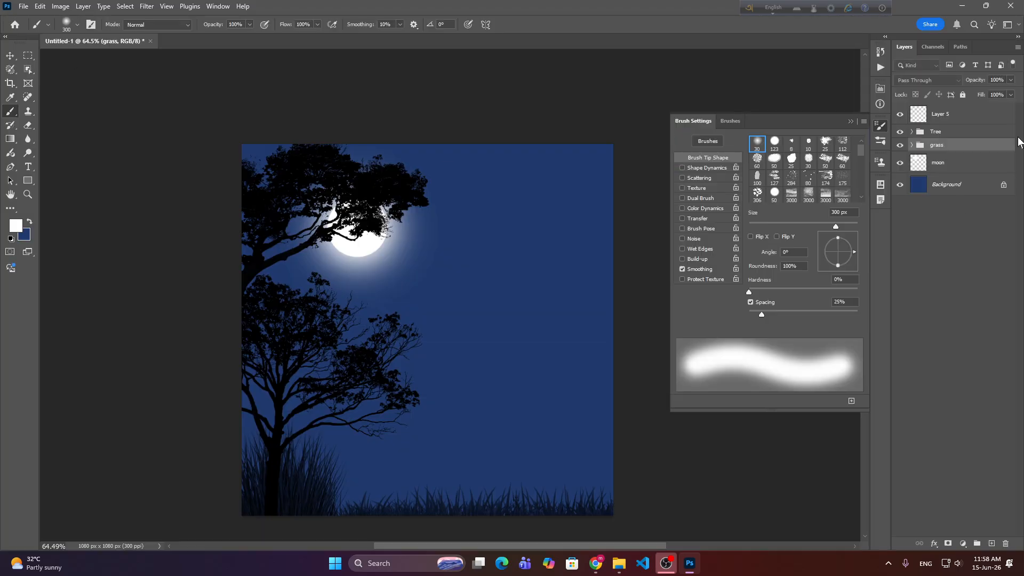
# Enlarge the moon on the moon layer and move it behind the trees near the canvas's left edge.
pyautogui.click(942, 120)
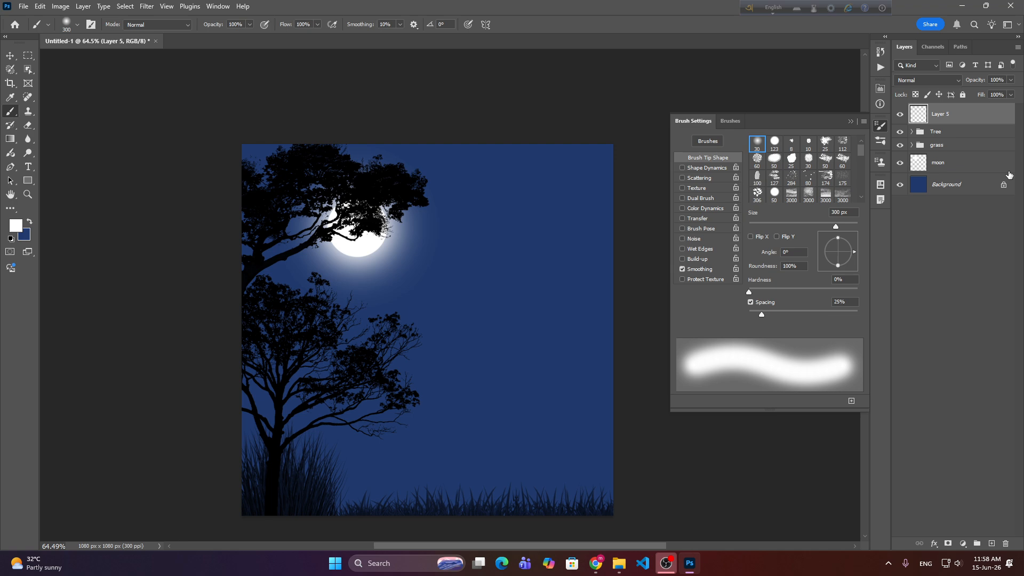
pyautogui.click(942, 169)
pyautogui.press('v')
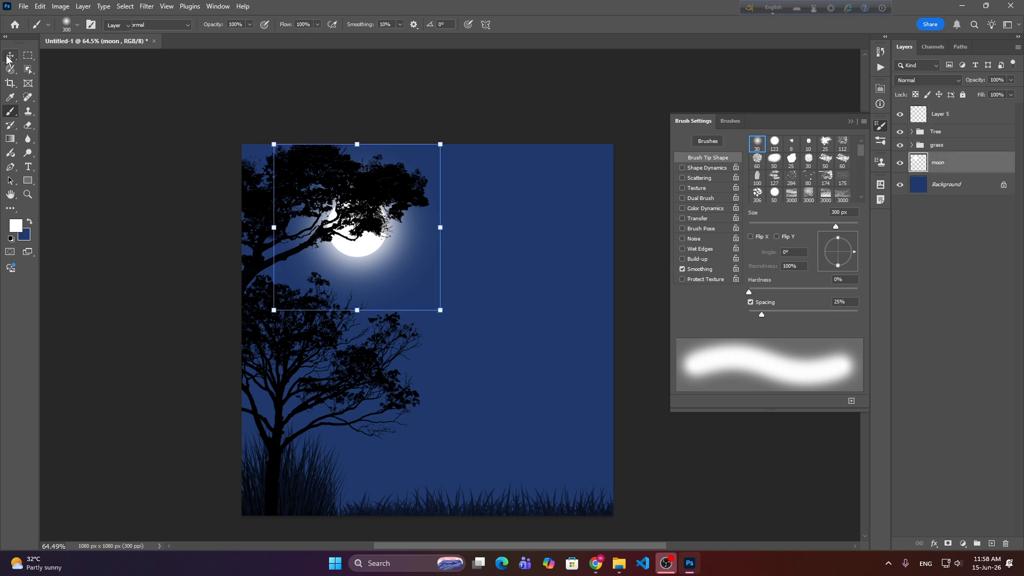
pyautogui.moveTo(444, 315); pyautogui.dragTo(519, 388)
pyautogui.moveTo(366, 276); pyautogui.dragTo(270, 266)
pyautogui.click(528, 26)
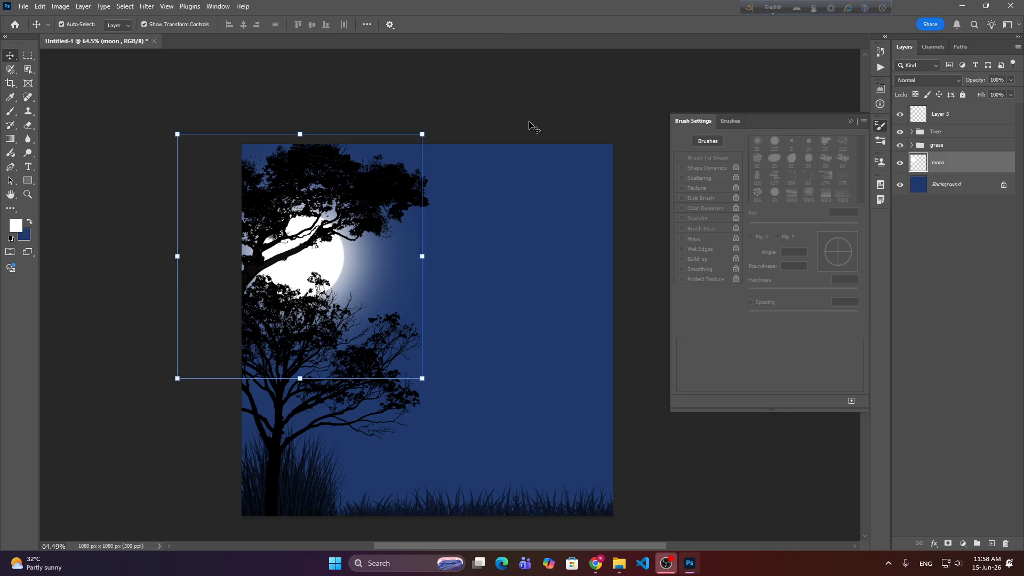